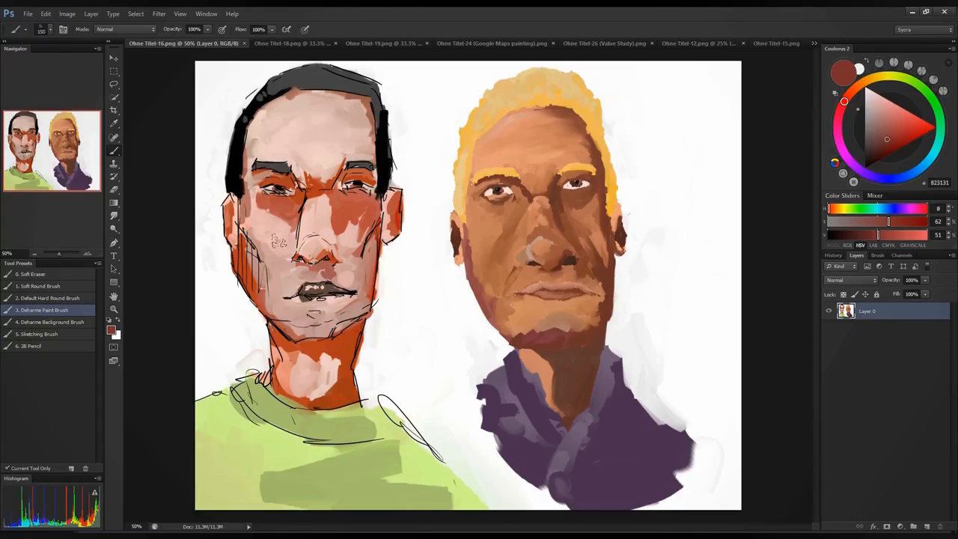
Step: Activate the Brush tool and add a new empty layer above the two portraits
click(114, 308)
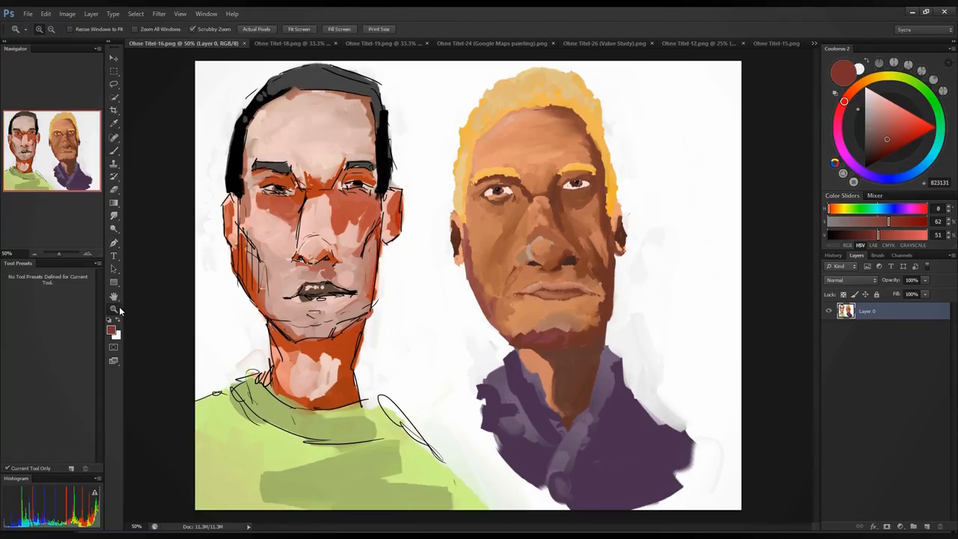
drag(372, 131, 409, 217)
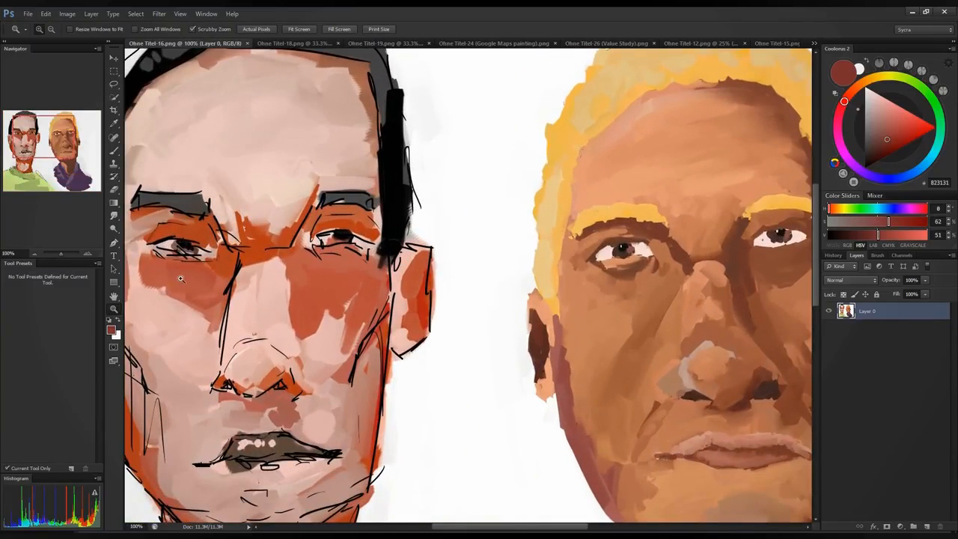
right_click(314, 330)
click(348, 383)
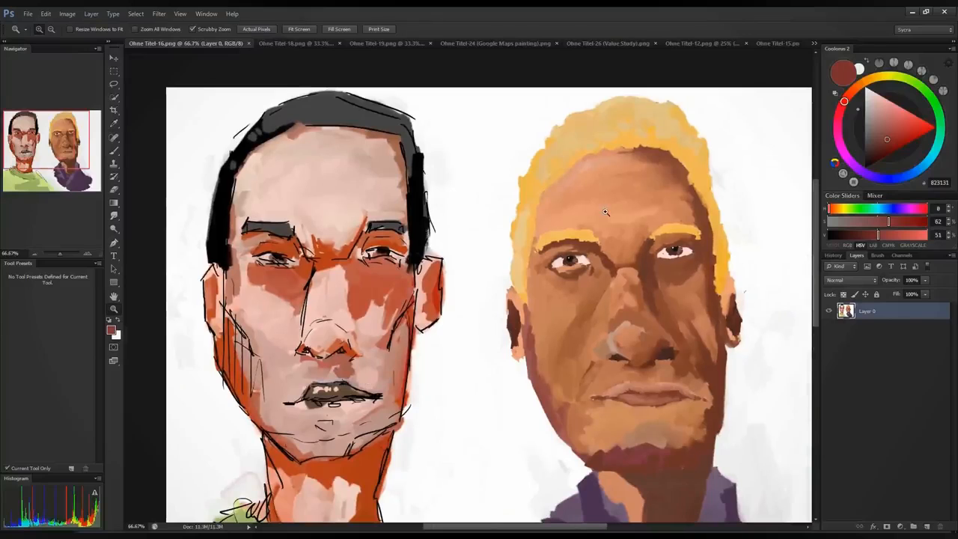
right_click(577, 267)
click(605, 320)
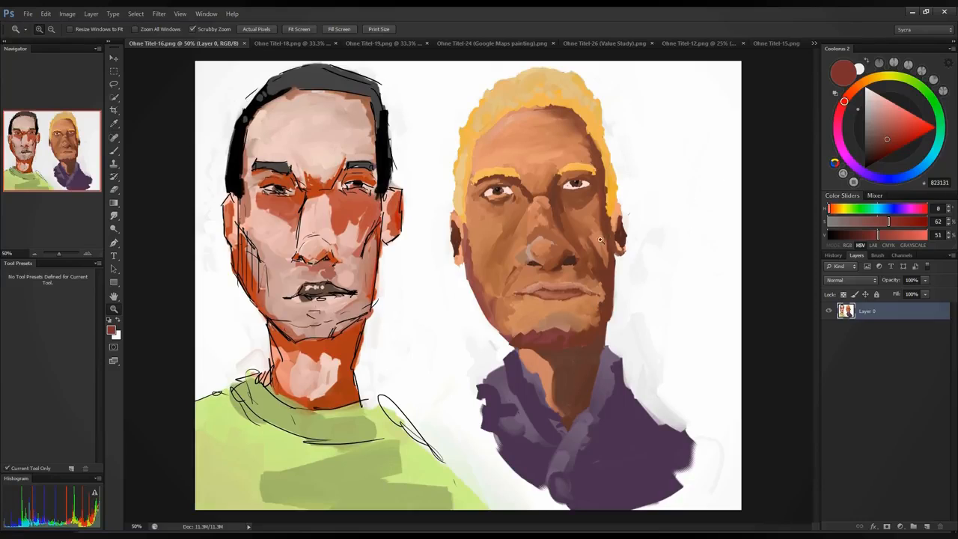
click(114, 151)
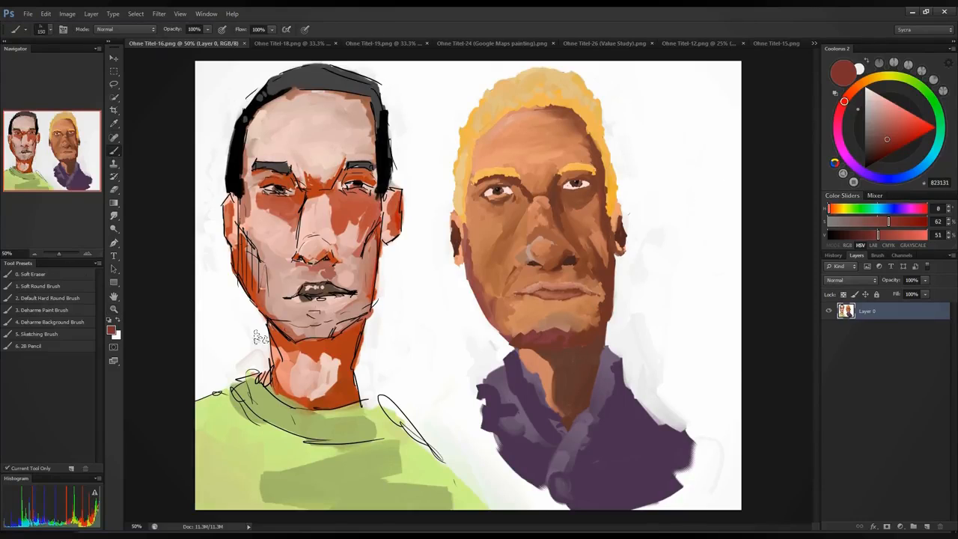
click(912, 525)
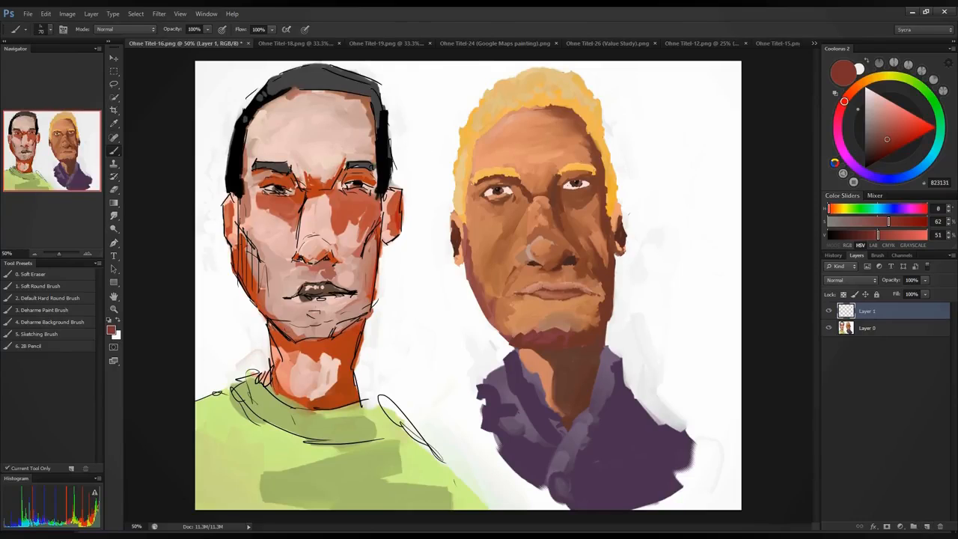
Step: Try skin tones sampled from the blond man's nose in test strokes on the white background, and undo them
alt+click(544, 203)
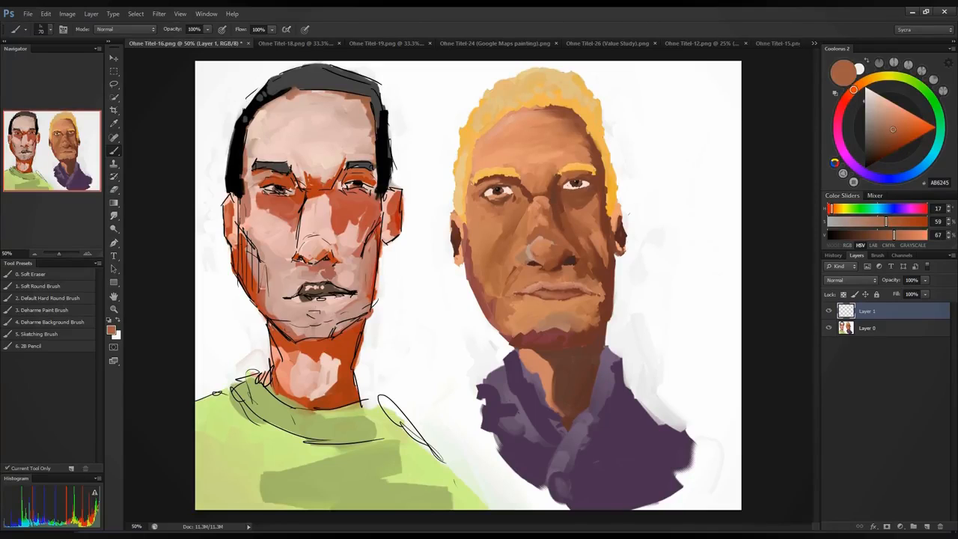
mouse_move(651, 98)
mouse_down()
mouse_move(712, 121)
mouse_move(680, 153)
mouse_up()
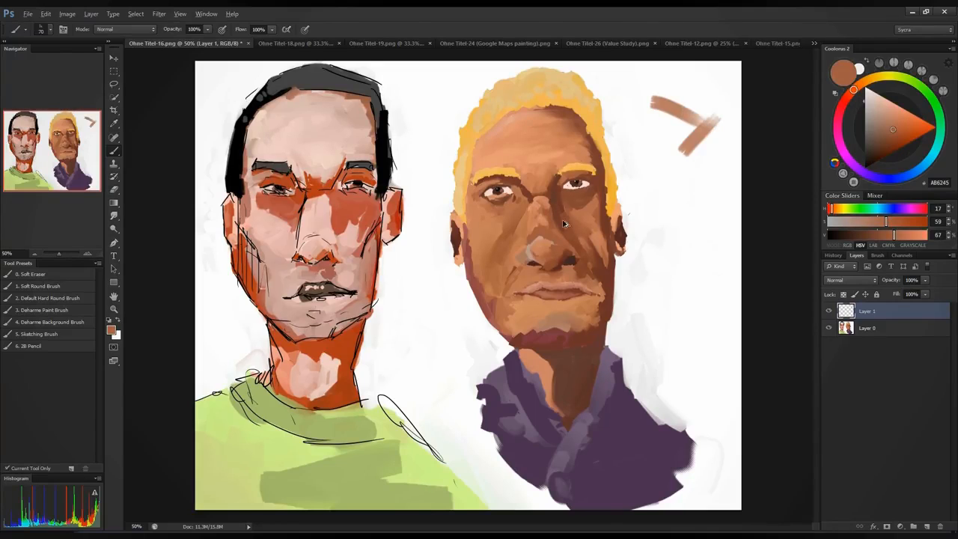
key(ctrl+alt+z)
key(ctrl+alt+z)
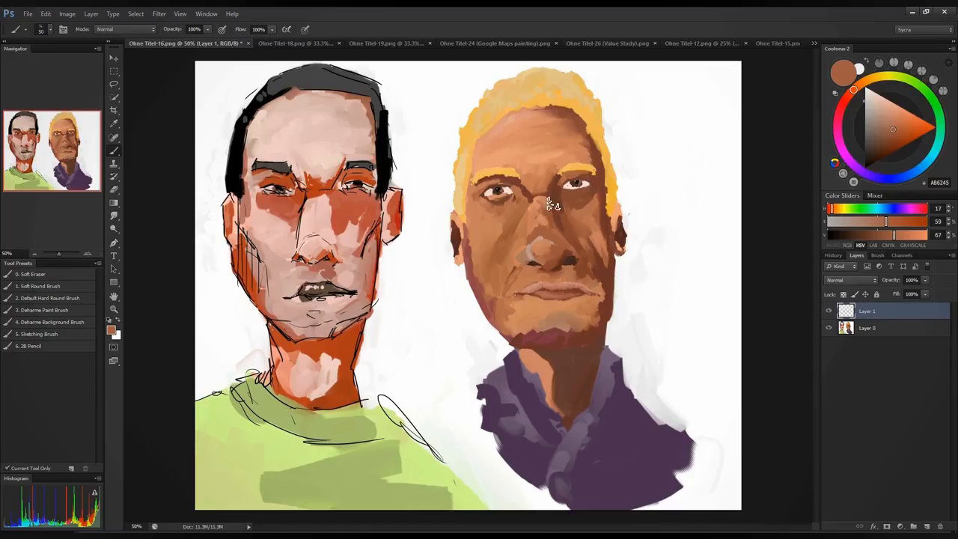
alt+click(540, 200)
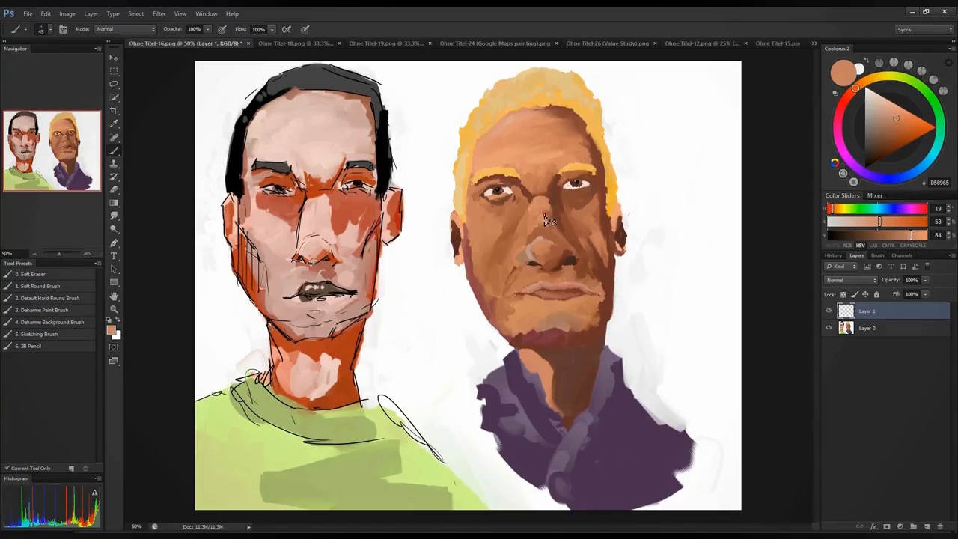
alt+click(552, 211)
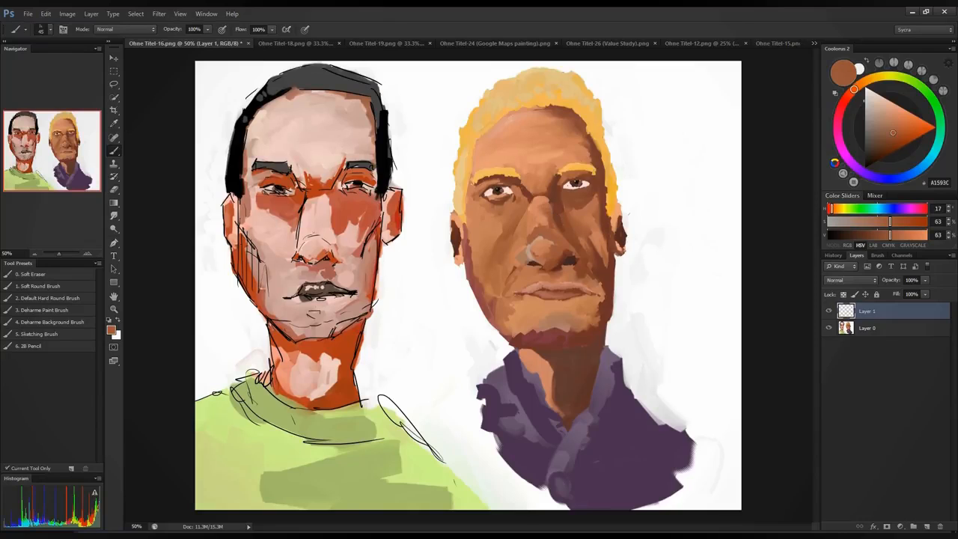
drag(642, 141, 690, 117)
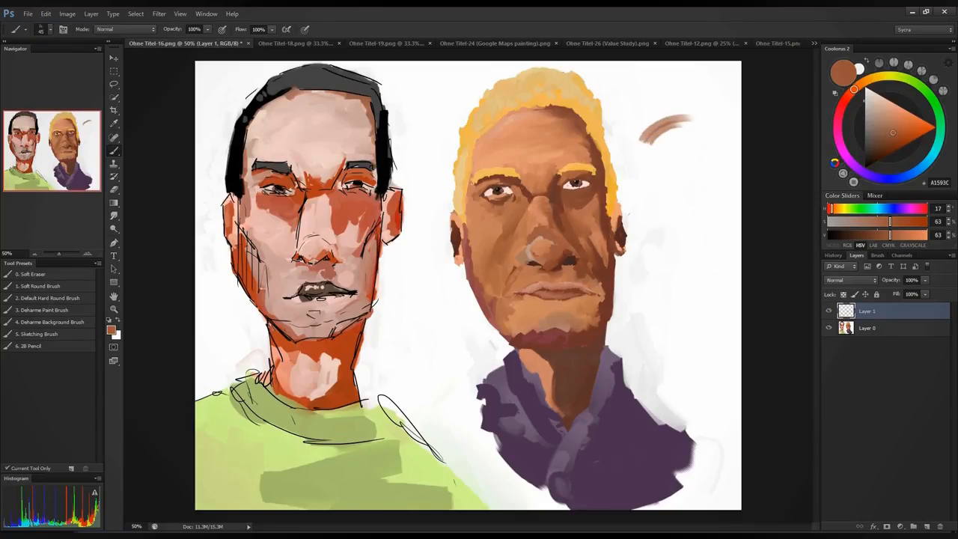
key(ctrl+z)
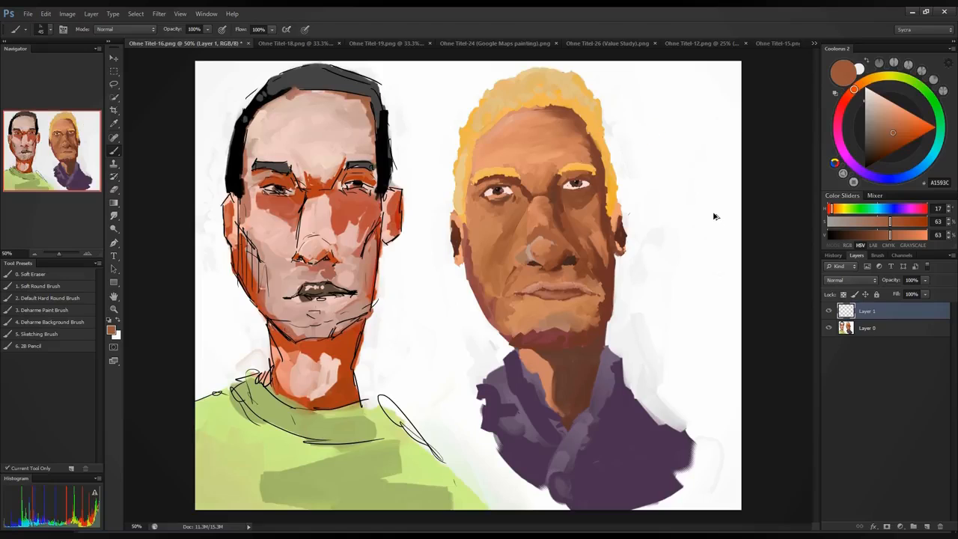
Step: Enlarge the brush to 70 and smooth the blond man's nose bridge and tip with skin tones sampled from the nose
key(bracketright)
key(bracketright)
key(bracketright)
alt+click(540, 216)
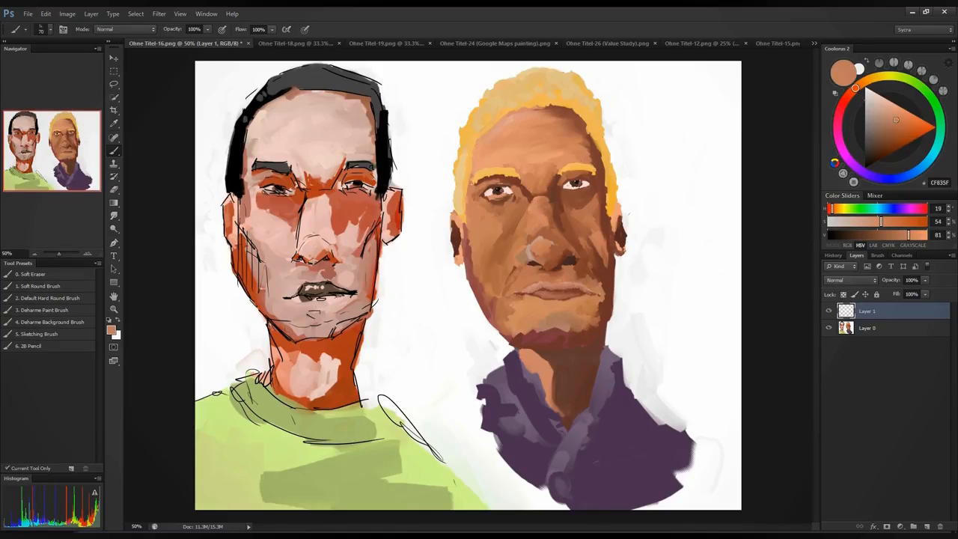
drag(549, 233, 538, 231)
alt+click(543, 245)
drag(553, 244, 550, 234)
alt+click(544, 215)
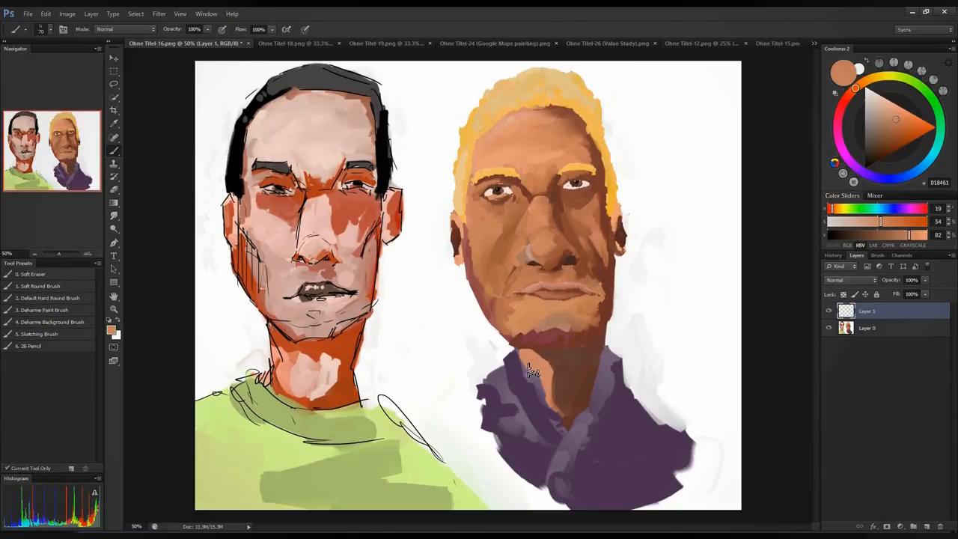
Step: Reduce the brush to 40 and paint over the grey patch beside the blond man's nose tip with a sampled brown
alt+click(557, 254)
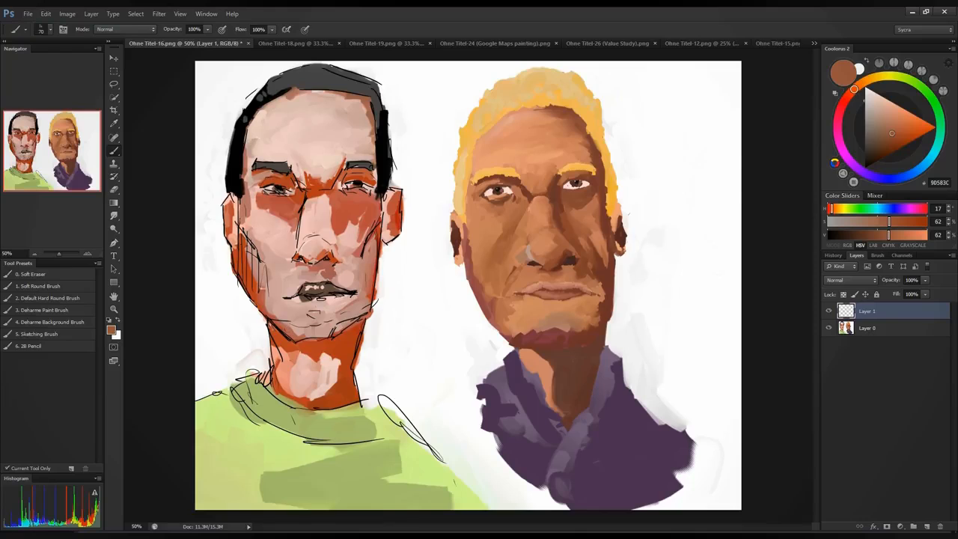
key([)
drag(534, 259, 529, 262)
alt+click(536, 243)
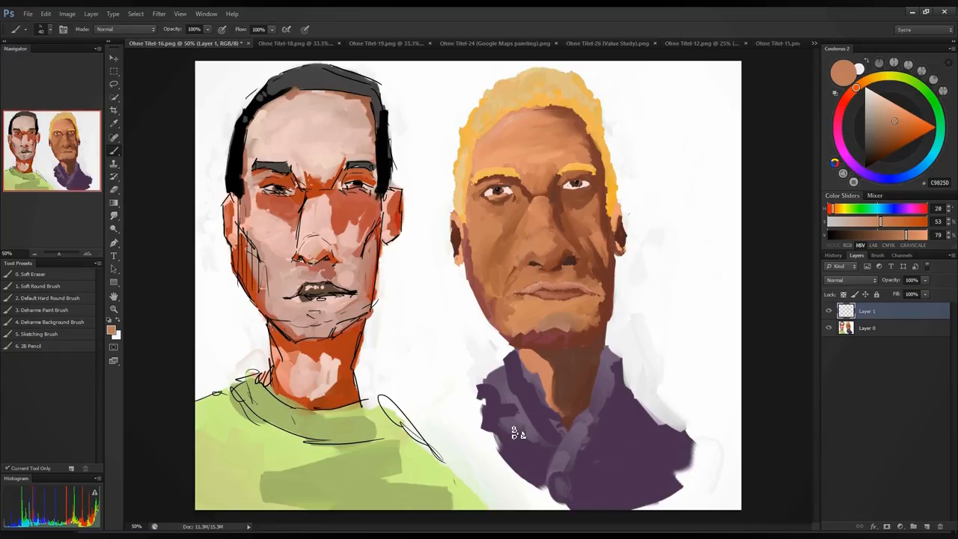
Step: Shade the side plane of the blond man's nose with a darker brown sampled from his cheek
alt+click(518, 216)
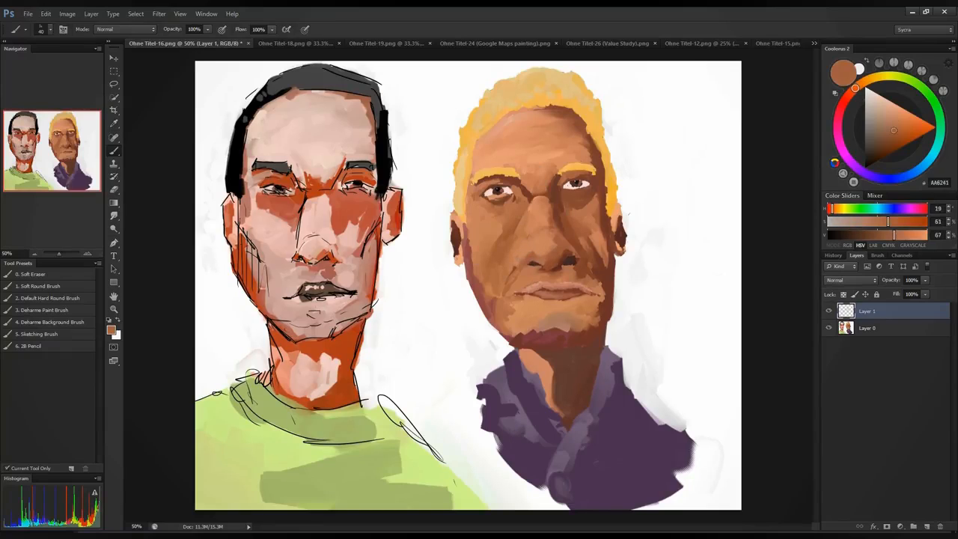
drag(532, 224, 531, 233)
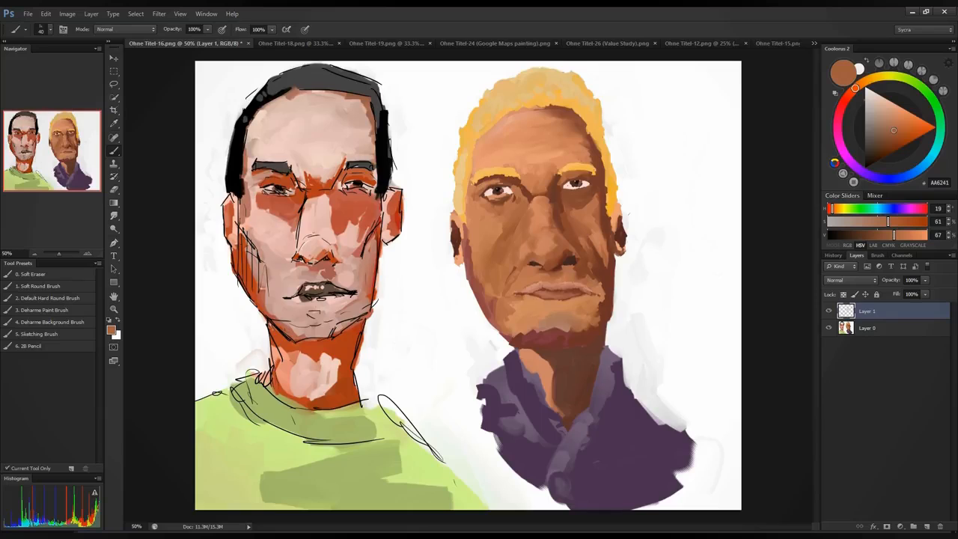
alt+click(559, 238)
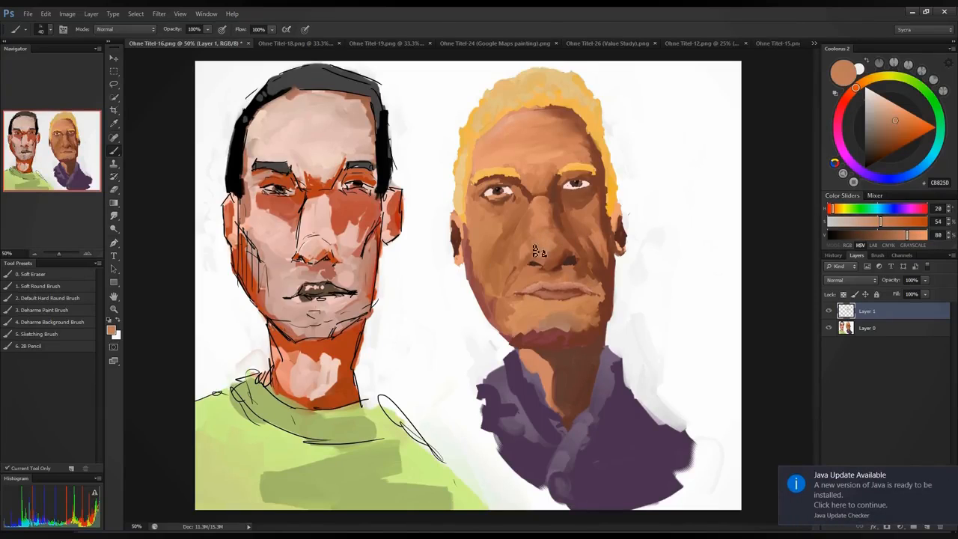
alt+click(560, 246)
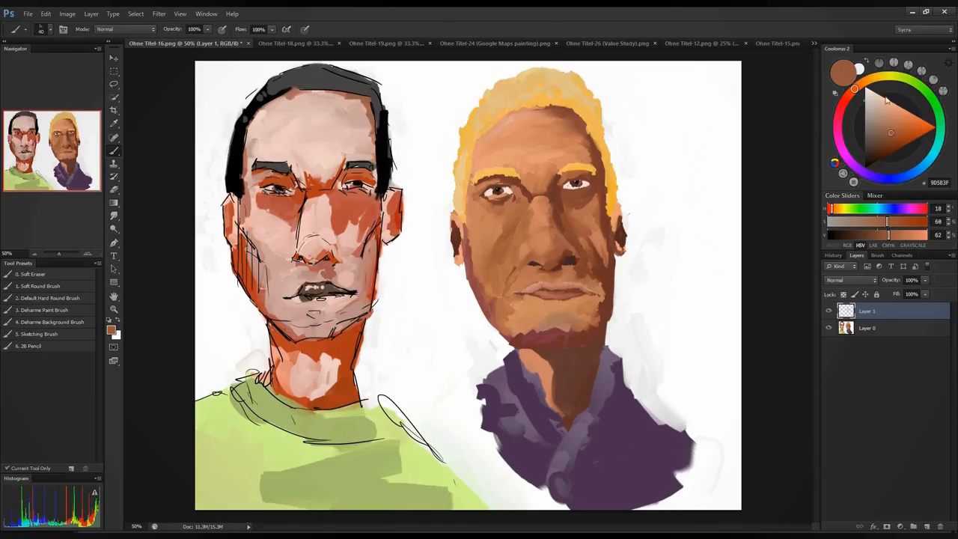
Step: Add another new layer, set the foreground colour to dark red 350001 and the brush size to 20
click(850, 93)
click(926, 526)
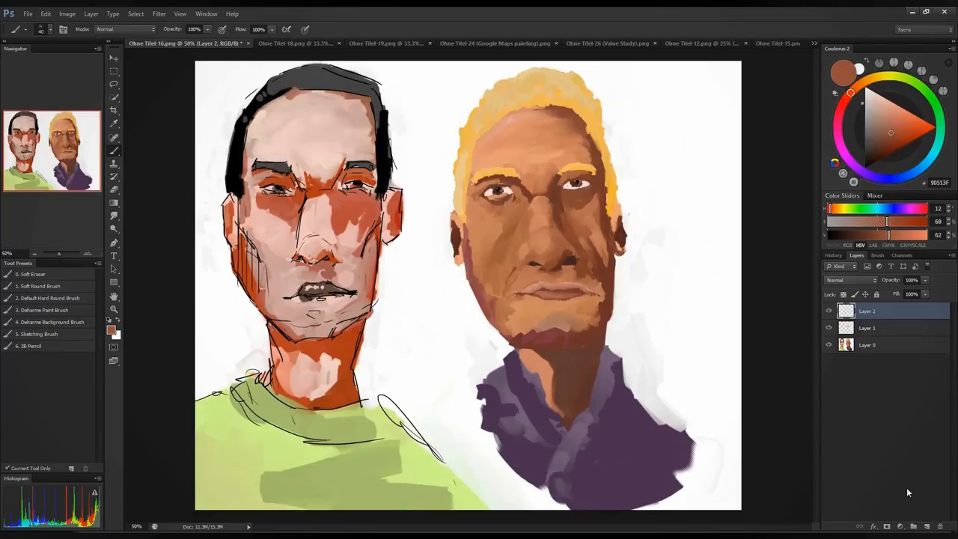
click(844, 102)
click(877, 160)
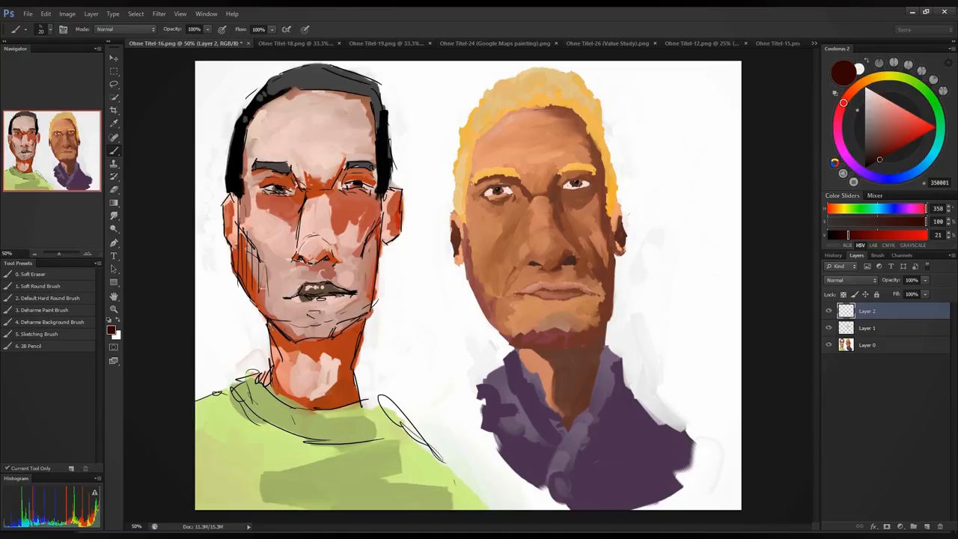
Step: Outline the front plane of the dark-haired man's forehead and the temple planes beside it in dark red
mouse_move(259, 115)
mouse_down()
mouse_move(259, 152)
mouse_move(378, 158)
mouse_up()
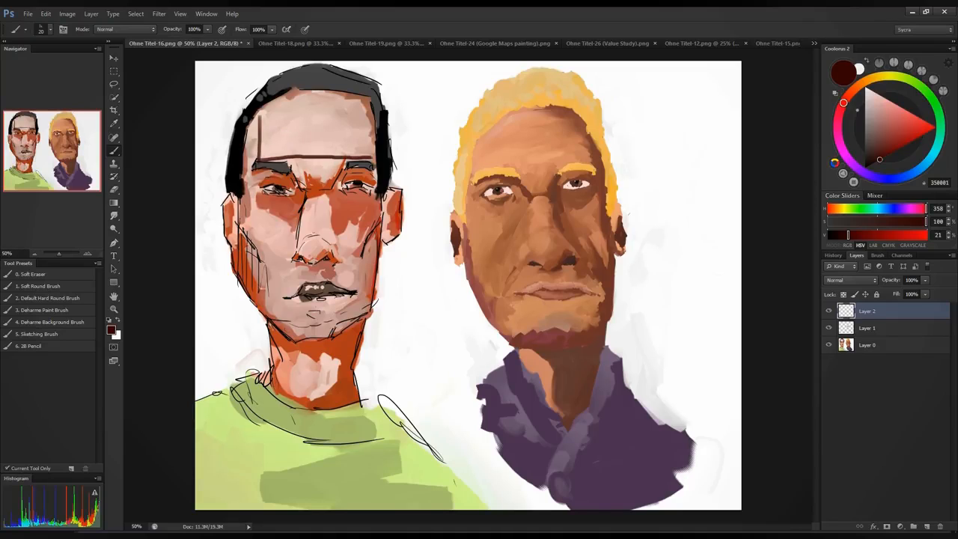
mouse_move(259, 109)
mouse_down()
mouse_move(344, 106)
mouse_move(368, 127)
mouse_move(370, 156)
mouse_up()
drag(258, 158, 245, 172)
drag(259, 115, 245, 172)
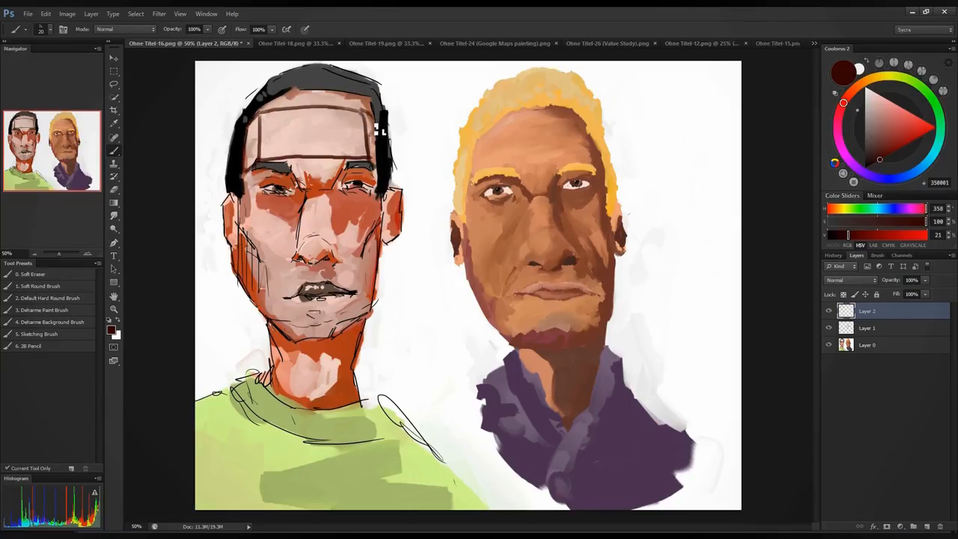
Step: Outline the dark-haired man's nose planes, from the brow wedge to the nostrils, and both eye sockets
mouse_move(303, 189)
mouse_down()
mouse_move(327, 187)
mouse_move(303, 202)
mouse_move(305, 238)
mouse_move(322, 238)
mouse_up()
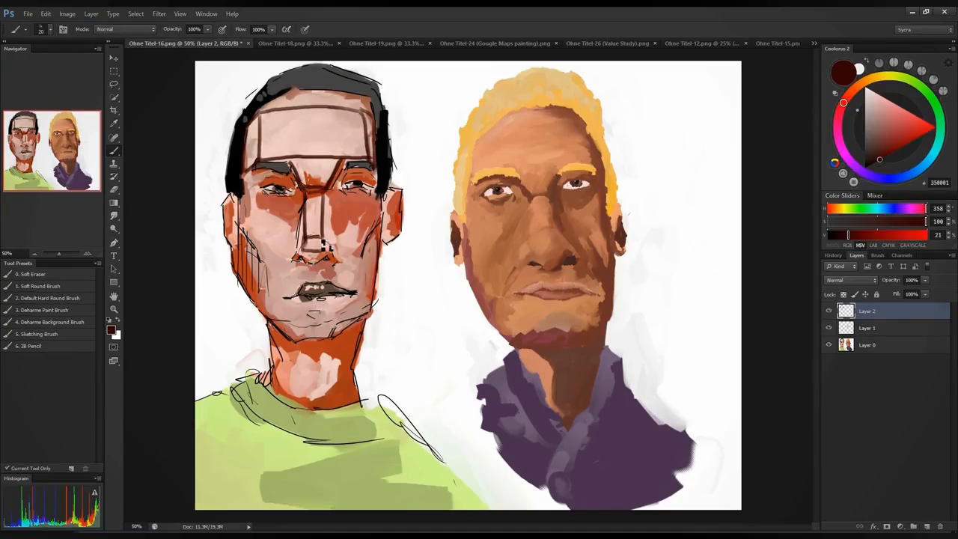
drag(336, 205, 337, 245)
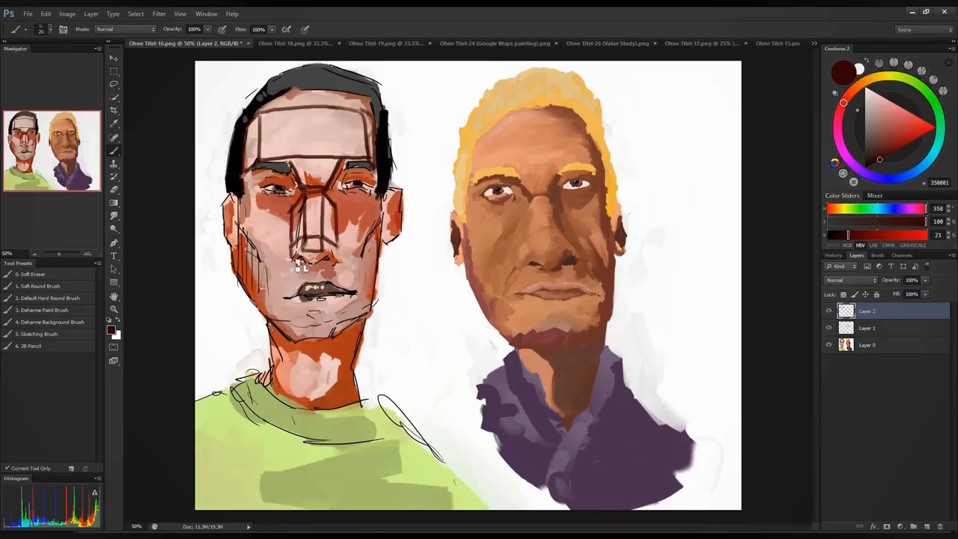
drag(294, 255, 322, 259)
mouse_move(329, 260)
mouse_down()
mouse_move(345, 268)
mouse_move(330, 253)
mouse_move(346, 256)
mouse_up()
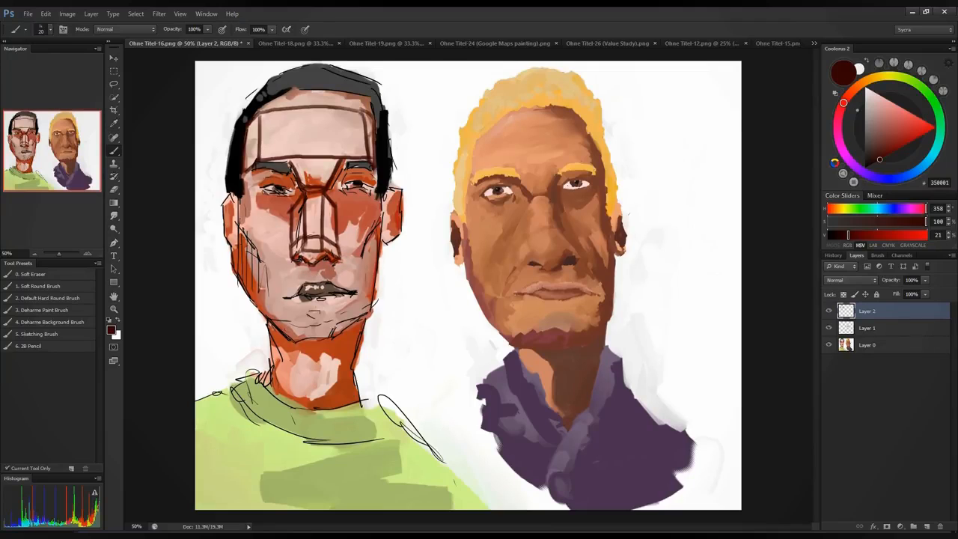
mouse_move(301, 203)
mouse_down()
mouse_move(277, 213)
mouse_move(366, 210)
mouse_move(349, 167)
mouse_move(386, 191)
mouse_move(369, 210)
mouse_up()
mouse_move(258, 175)
mouse_down()
mouse_move(247, 193)
mouse_move(260, 201)
mouse_up()
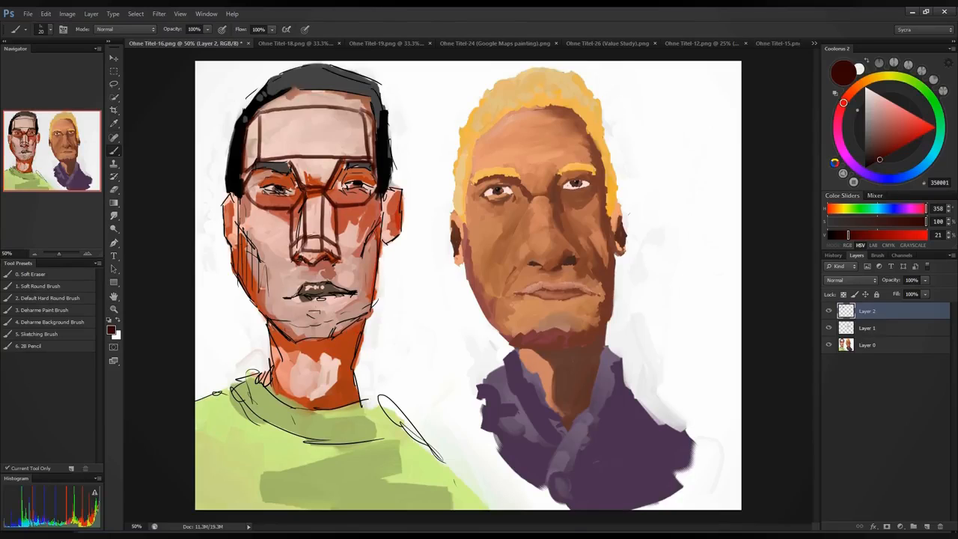
Step: Paint the dark-haired man's eye sockets and upper cheeks in red and pink tones sampled from his face
alt+click(277, 220)
alt+click(258, 194)
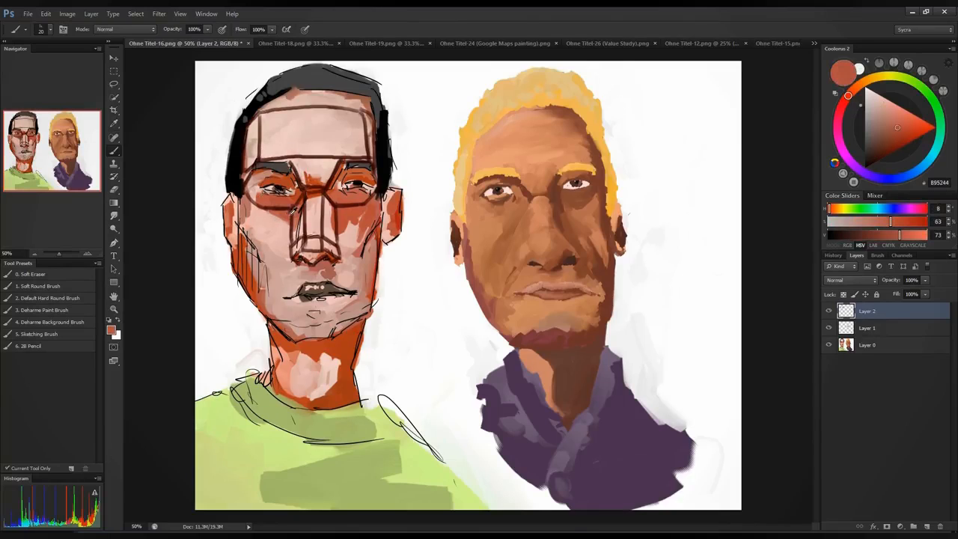
alt+click(287, 208)
alt+click(267, 224)
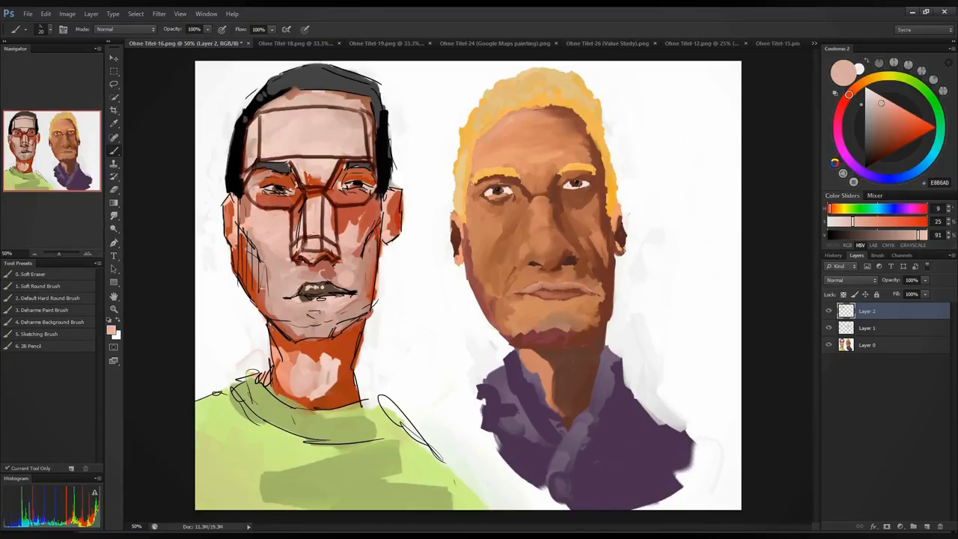
alt+click(349, 221)
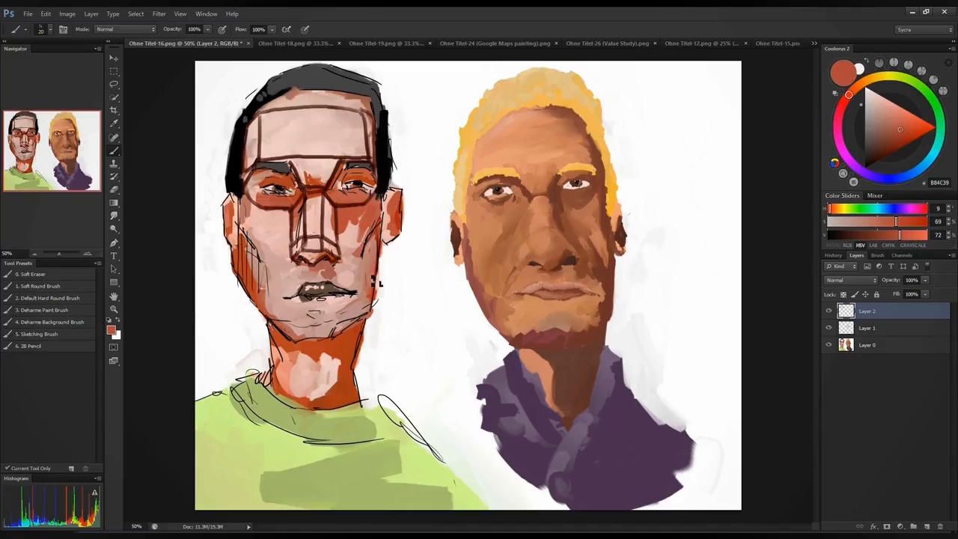
drag(336, 213, 338, 229)
Step: Fill the dark-haired man's upper eye socket and the wedge between his brows with sampled orange-red, using AE3E1E for the wedge
alt+click(284, 179)
mouse_move(277, 177)
mouse_down()
mouse_move(260, 181)
mouse_move(279, 182)
mouse_up()
alt+click(319, 172)
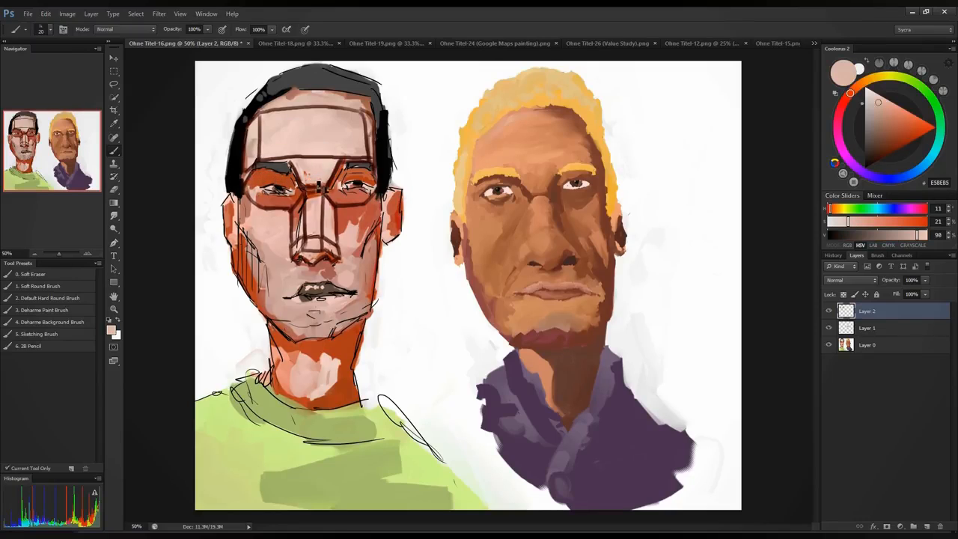
alt+click(284, 175)
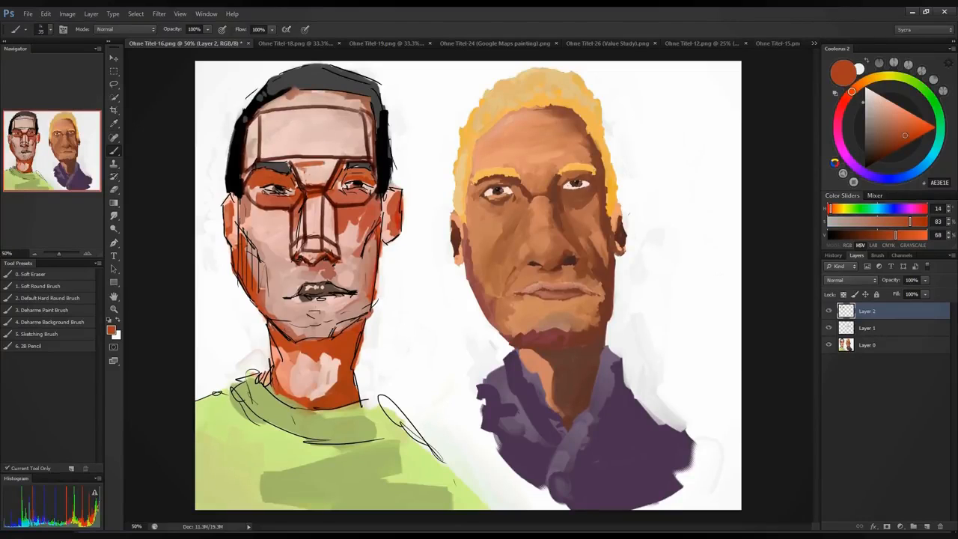
mouse_move(302, 173)
mouse_down()
mouse_move(336, 170)
mouse_move(314, 186)
mouse_move(303, 172)
mouse_move(316, 172)
mouse_up()
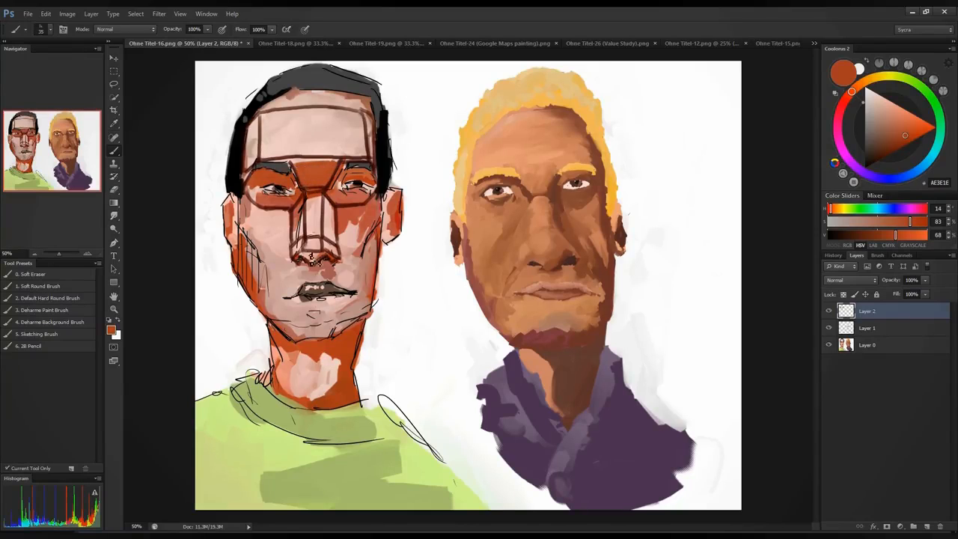
Step: Fill the underside of the dark-haired man's nose with orange-red AE3E1E and paint over its side-plane outlines with tones sampled from his face
drag(310, 259, 336, 262)
alt+click(318, 211)
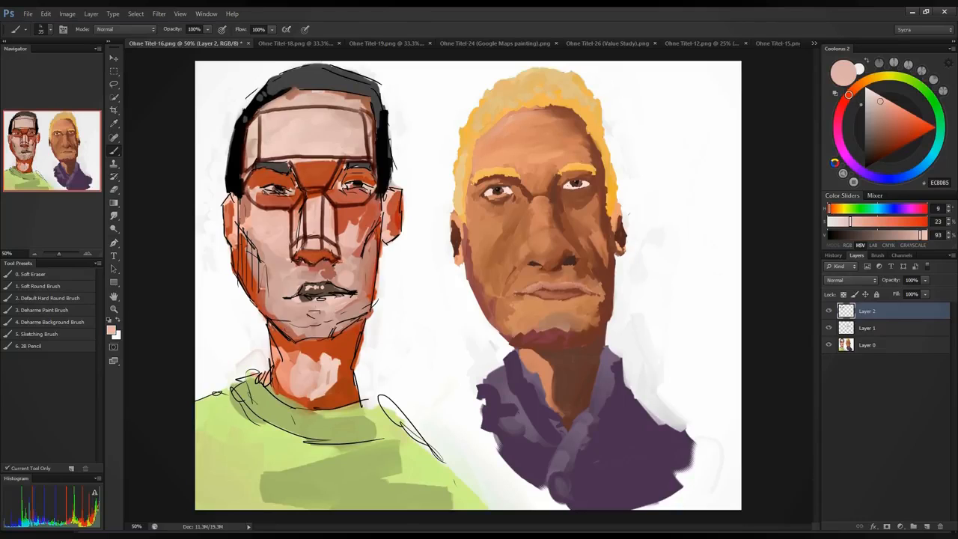
alt+click(297, 222)
mouse_move(302, 226)
mouse_down()
mouse_move(306, 205)
mouse_move(298, 226)
mouse_up()
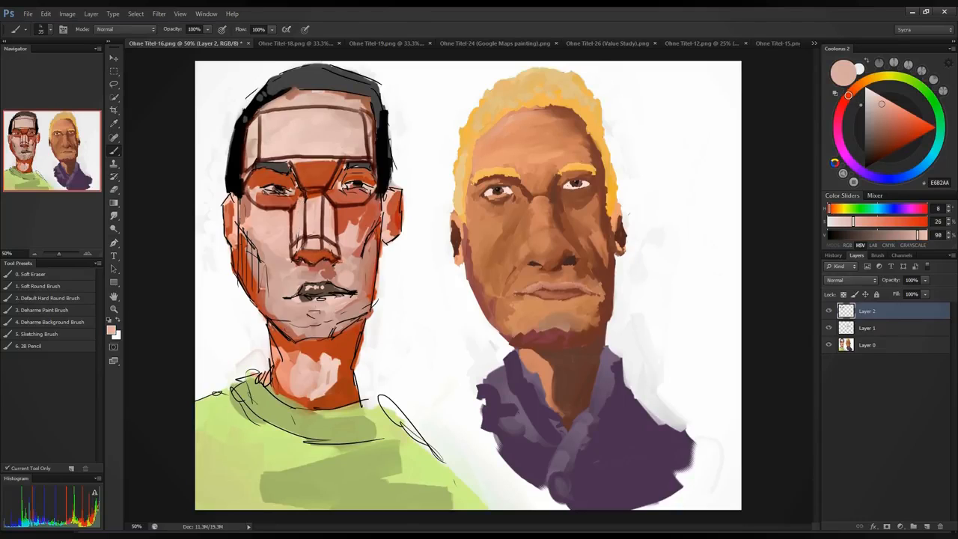
alt+click(352, 218)
alt+click(351, 251)
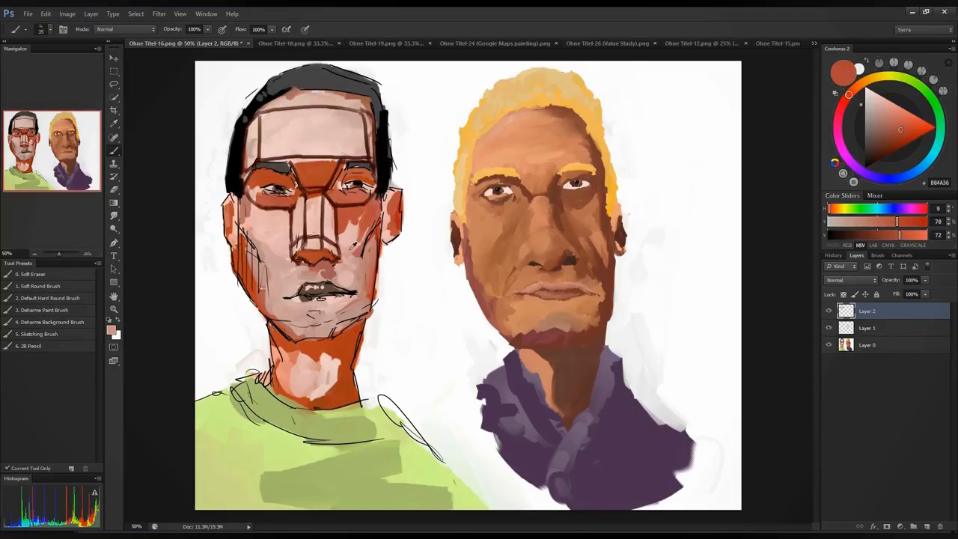
drag(303, 217, 302, 244)
drag(329, 207, 339, 253)
Step: Paint the front plane and tip of the dark-haired man's nose in light pinks, blending into the side planes with sampled CF988F
alt+click(314, 236)
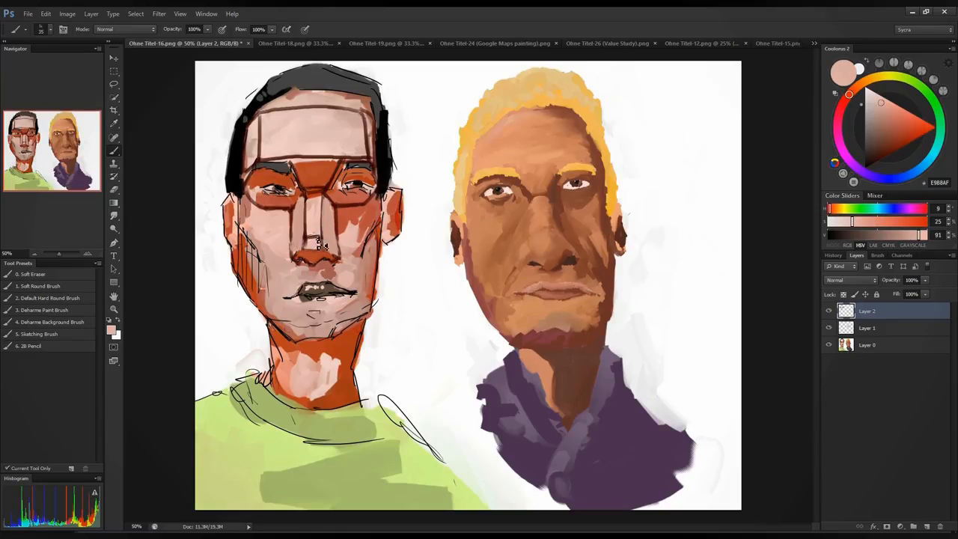
alt+click(299, 294)
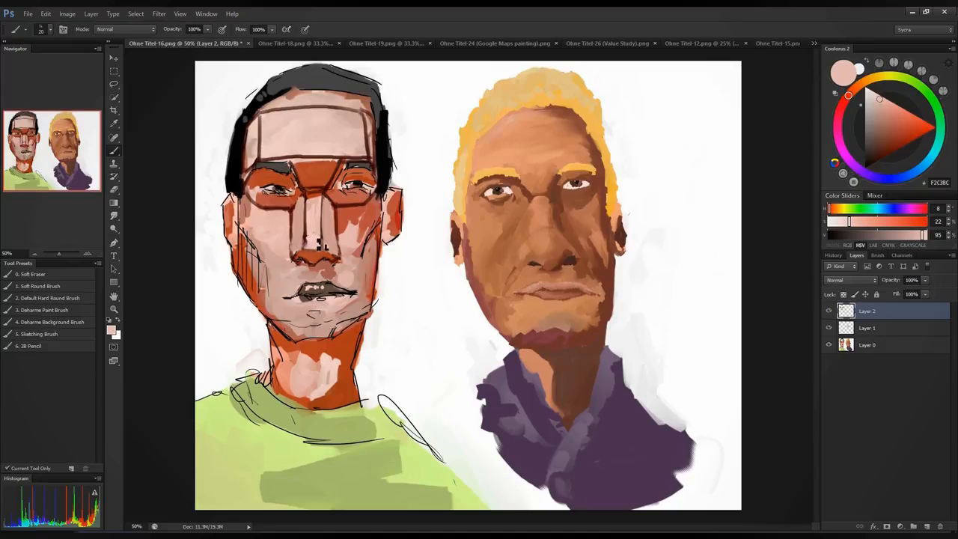
alt+click(302, 223)
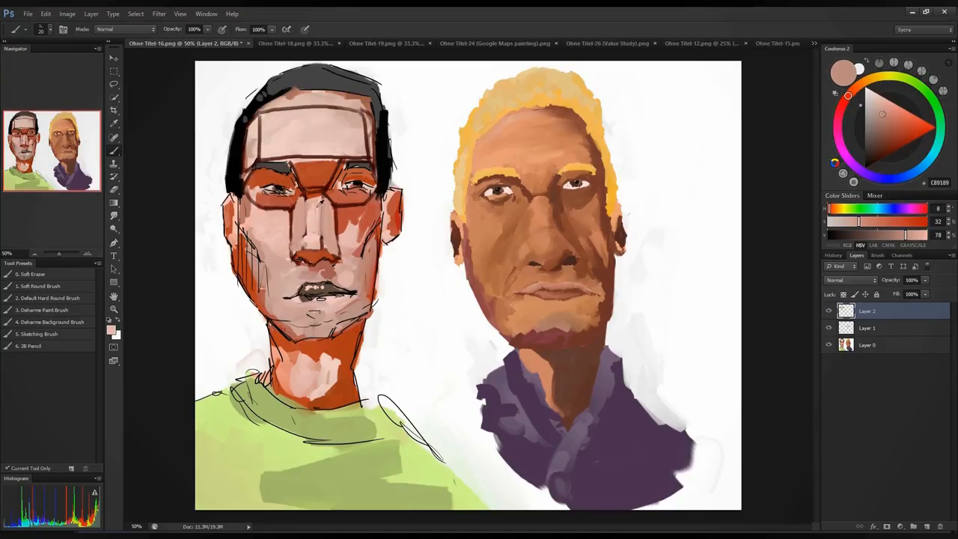
alt+click(323, 208)
alt+click(317, 238)
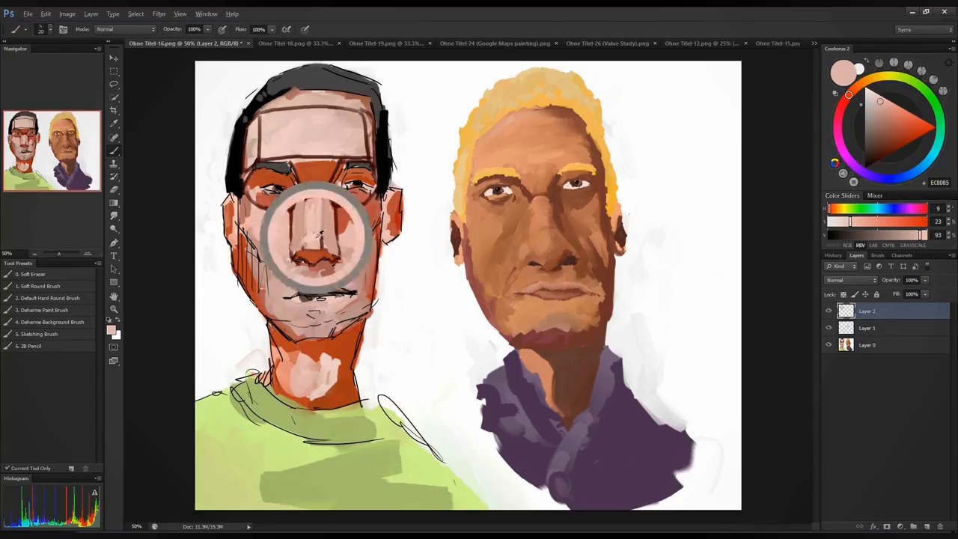
alt+click(311, 234)
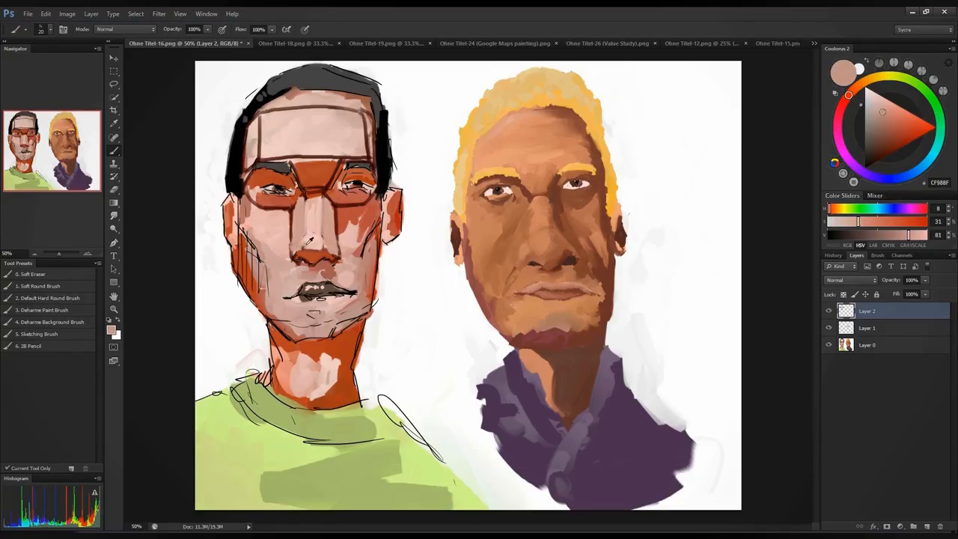
Step: Refine the underside of the dark-haired man's nose and blend the area above his upper lip with sampled pinks and reddish brown A55951
drag(311, 256, 342, 262)
alt+click(304, 266)
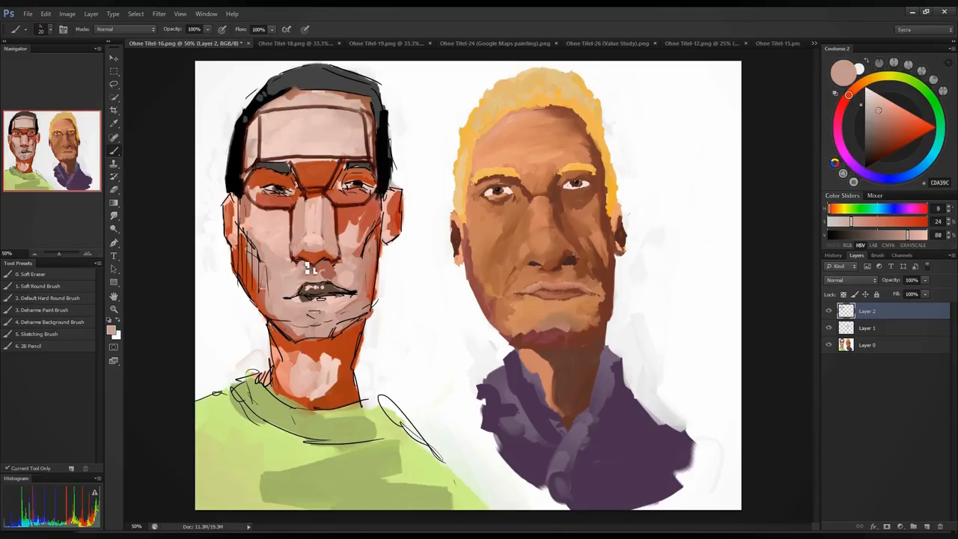
alt+click(330, 274)
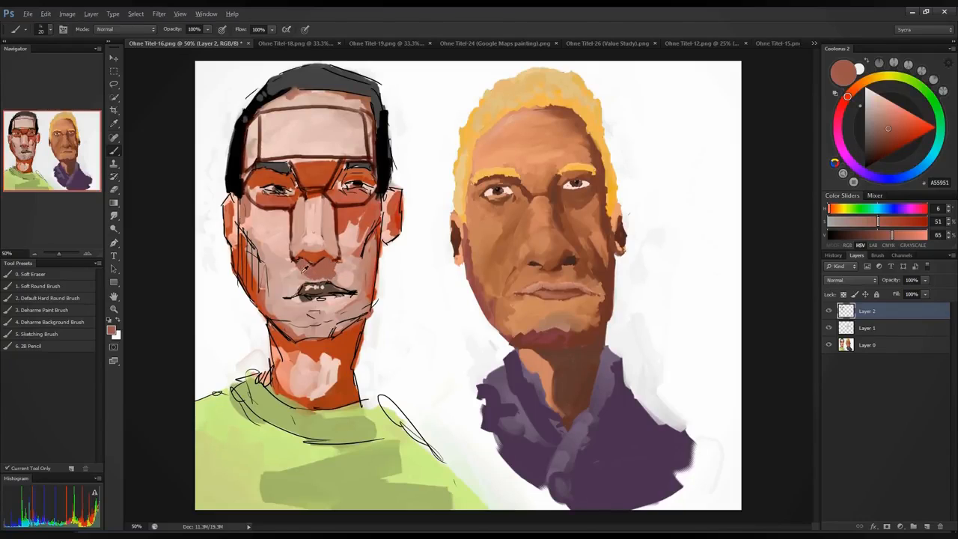
alt+click(333, 280)
Step: Blend the dark-haired man's inner cheek and lower eye socket beside the nose with sampled pinks and reds, from E2B2AA to B04535
alt+click(288, 228)
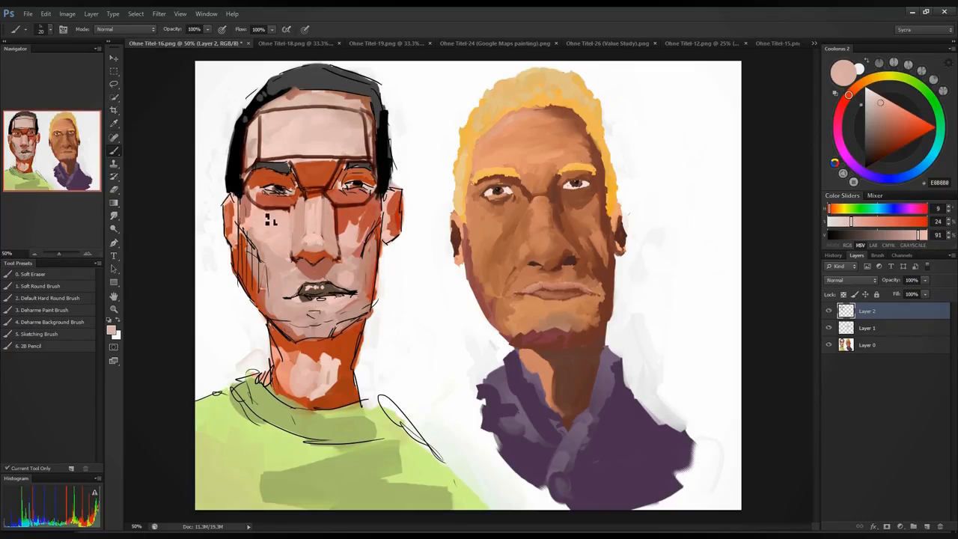
alt+click(288, 202)
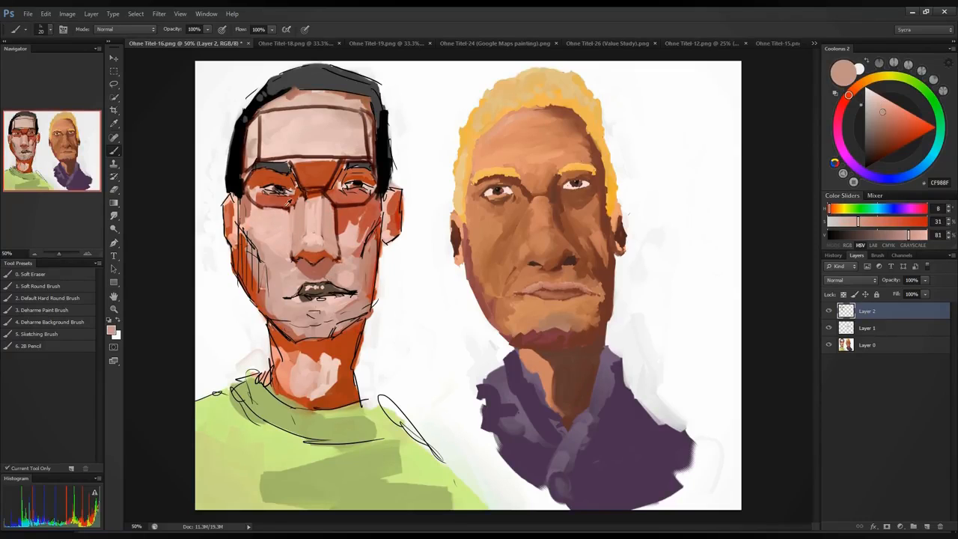
alt+click(279, 189)
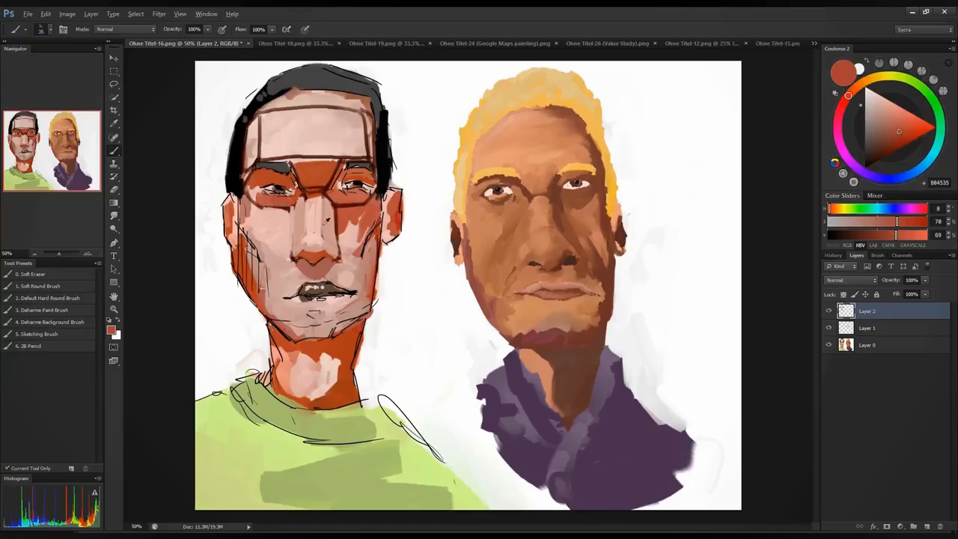
alt+click(303, 210)
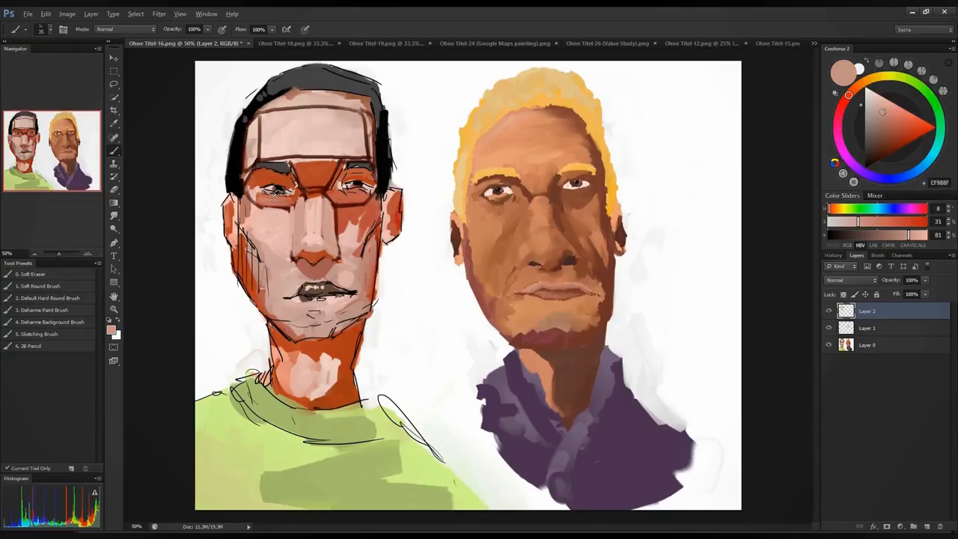
alt+click(275, 198)
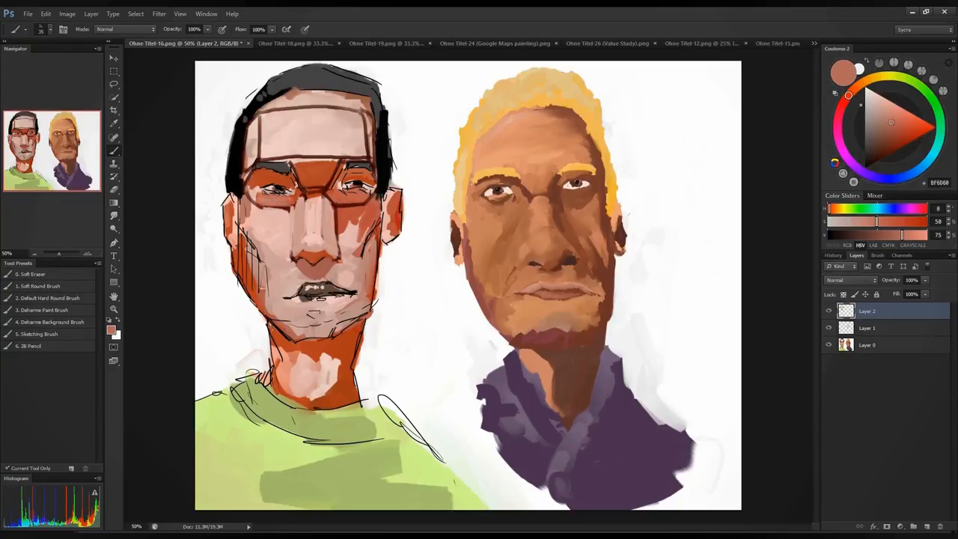
alt+click(261, 203)
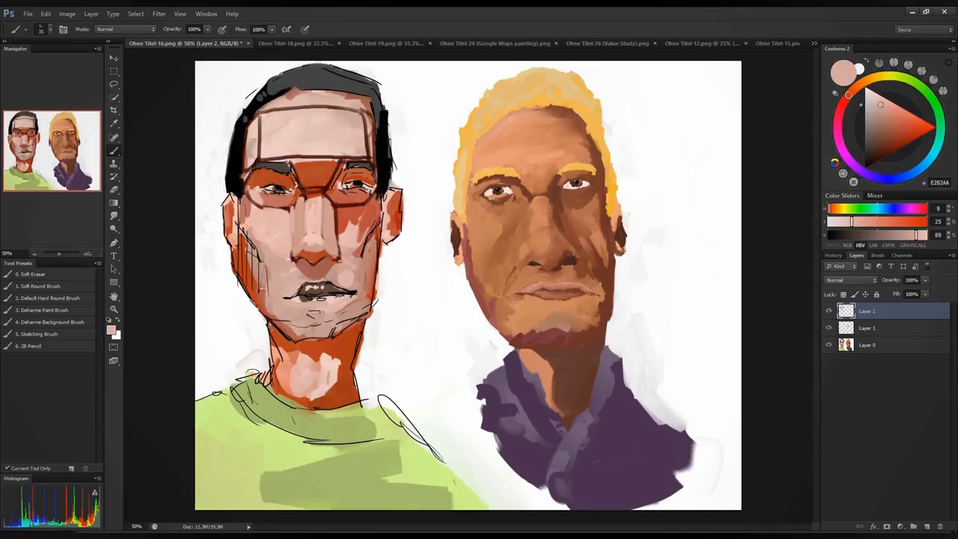
drag(279, 208, 269, 203)
Step: Paint the shadow beneath the blond man's eye with brown 844631 and soften the eye bag into the cheek with sampled tans
alt+click(582, 192)
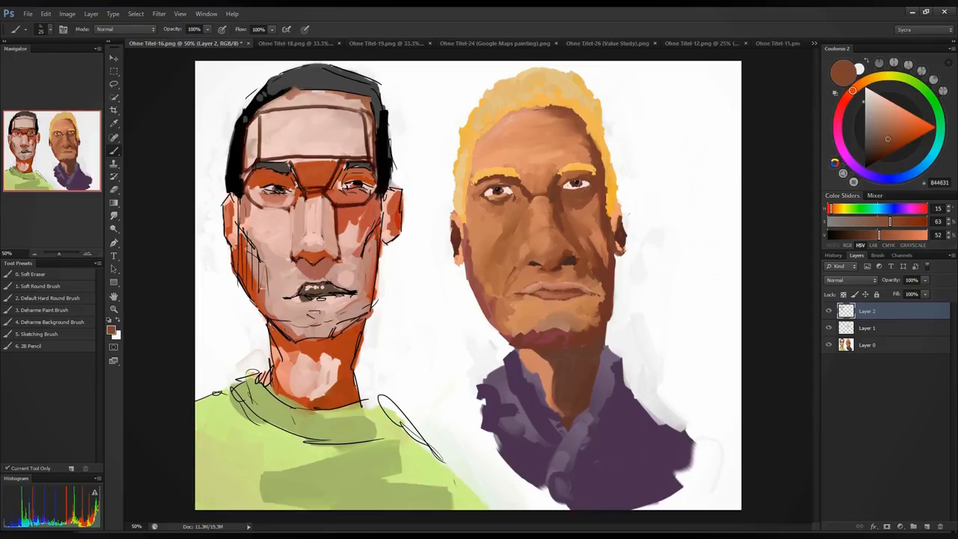
mouse_move(516, 201)
mouse_down()
mouse_move(489, 205)
mouse_move(512, 211)
mouse_up()
alt+click(503, 217)
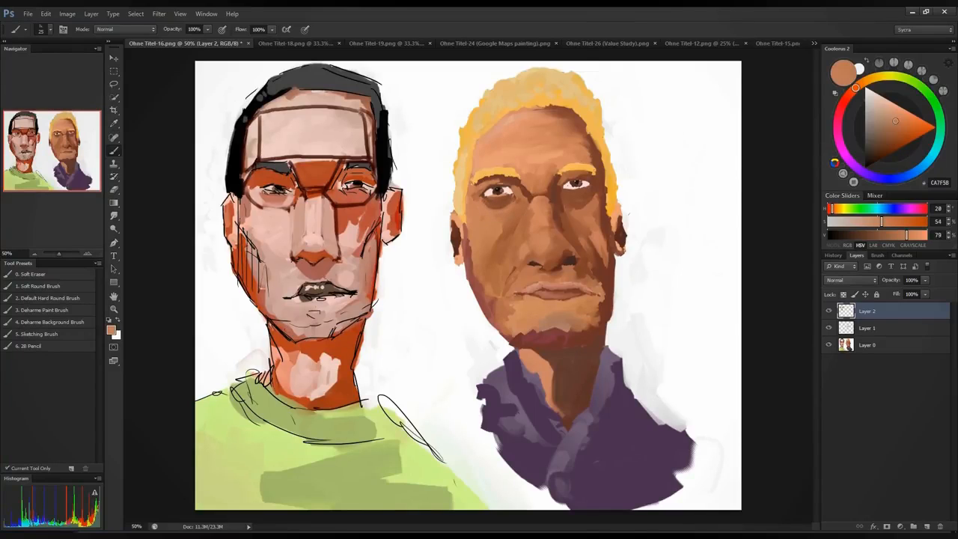
alt+click(496, 215)
alt+click(550, 216)
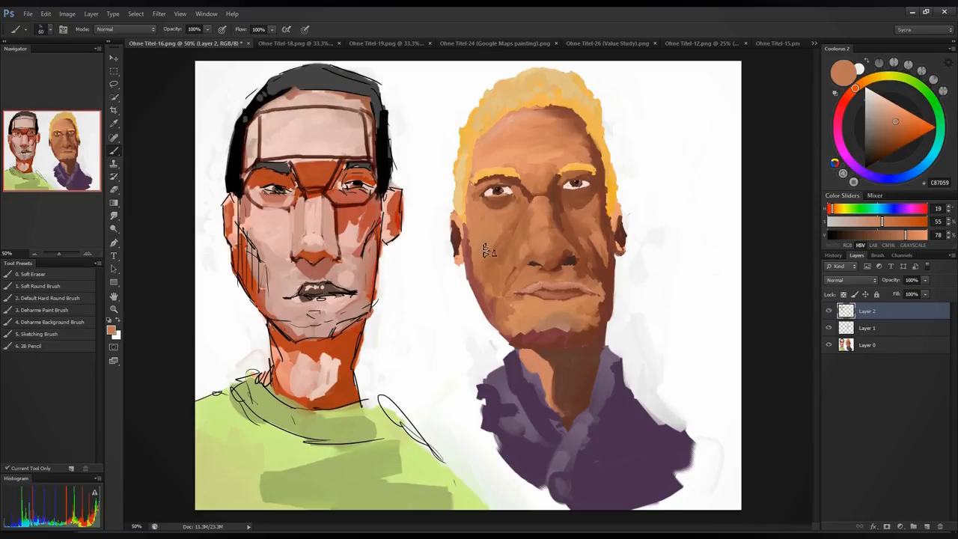
Step: Repaint the outer side plane of the blond man's lit cheek with a size 100 brush, using browns sampled from his face
alt+click(471, 264)
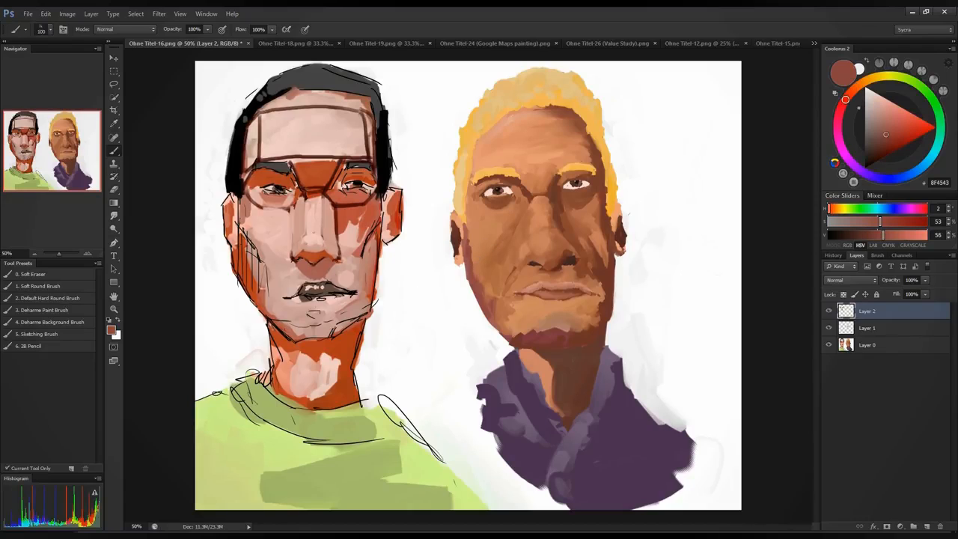
drag(473, 225, 467, 279)
drag(478, 215, 471, 254)
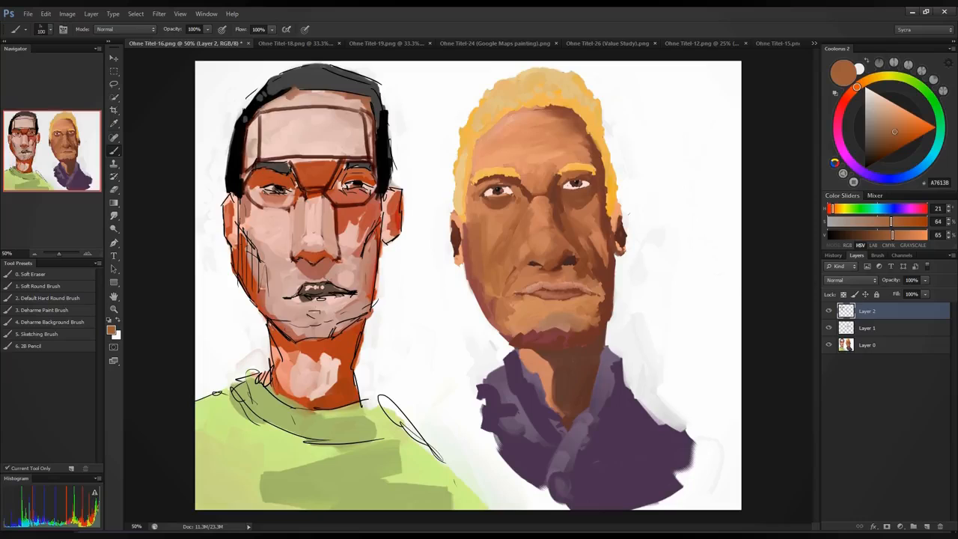
alt+click(487, 226)
alt+click(472, 261)
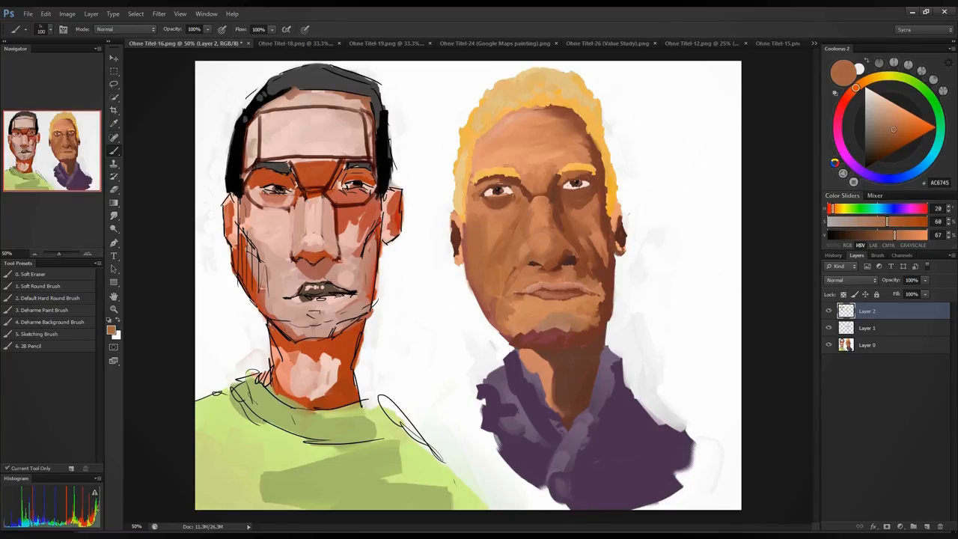
Step: Simplify the blond man's chin and both cheeks into broad planes, using sampled tan CF895F for the lit areas
mouse_move(503, 302)
mouse_down()
mouse_move(535, 340)
mouse_move(524, 337)
mouse_move(528, 314)
mouse_move(536, 332)
mouse_move(571, 326)
mouse_move(538, 333)
mouse_up()
alt+click(549, 308)
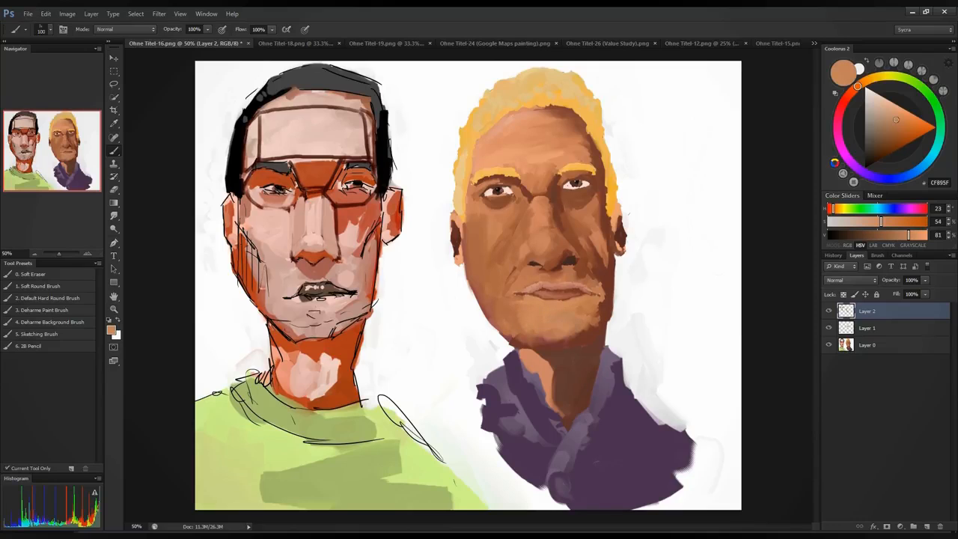
mouse_move(479, 217)
mouse_down()
mouse_move(483, 250)
mouse_move(496, 252)
mouse_up()
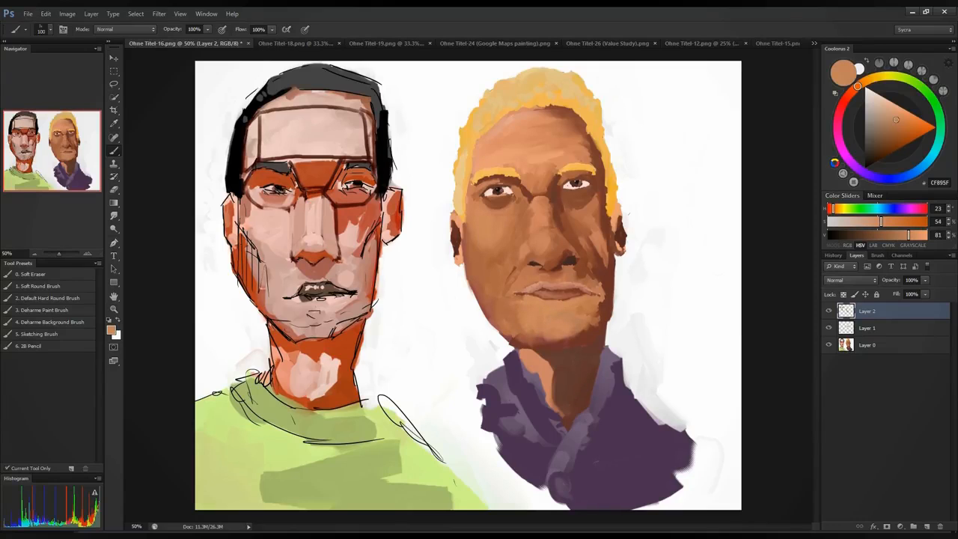
mouse_move(518, 217)
mouse_down()
mouse_move(503, 252)
mouse_move(552, 247)
mouse_move(559, 256)
mouse_up()
drag(574, 216, 597, 249)
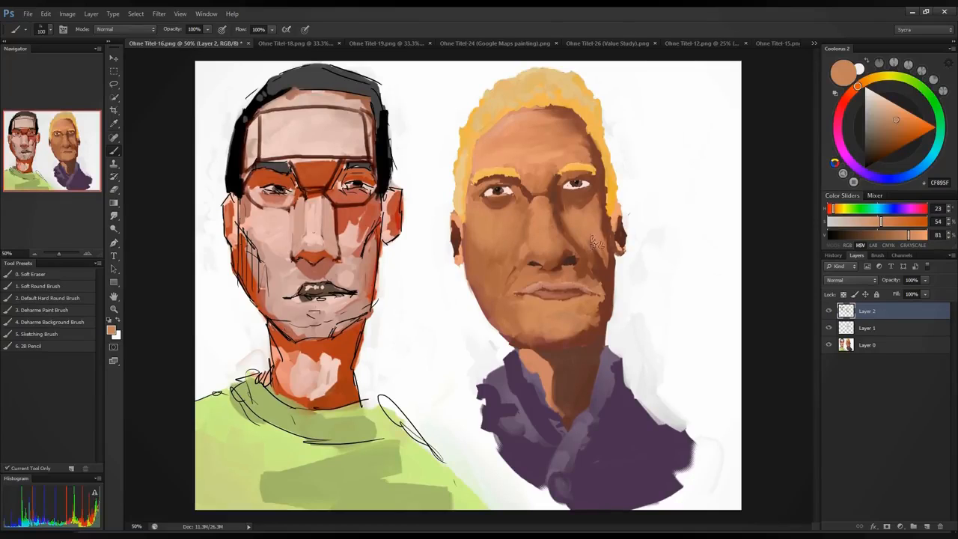
Step: Smooth the blond man's shaded cheek beside the nose into one plane with sampled browns such as 8F4036 and A15D43
alt+click(575, 204)
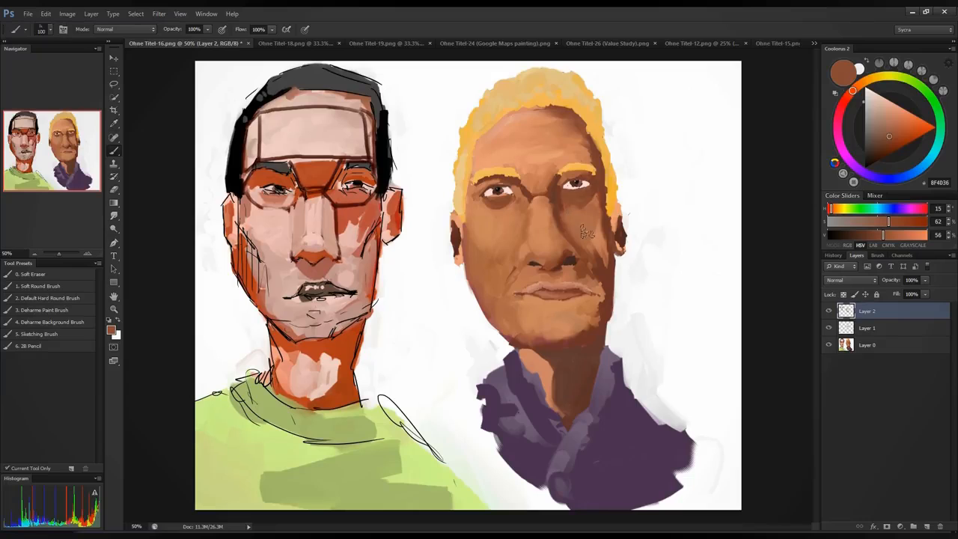
alt+click(579, 226)
alt+click(565, 207)
alt+click(571, 198)
alt+click(591, 222)
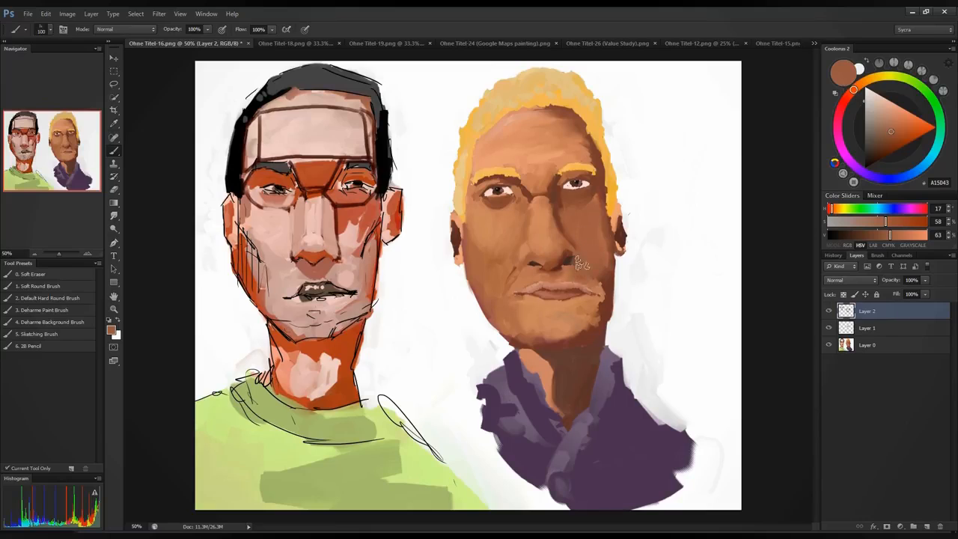
Step: Blend the blond man's chin, lit cheek and jaw edge with alternately sampled tans and browns, such as CA835A and A96443
alt+click(554, 328)
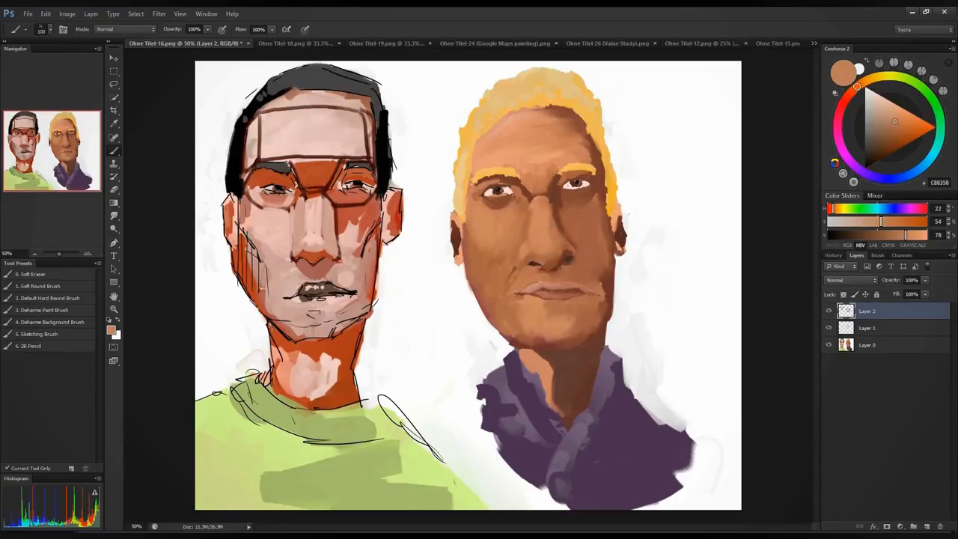
alt+click(525, 304)
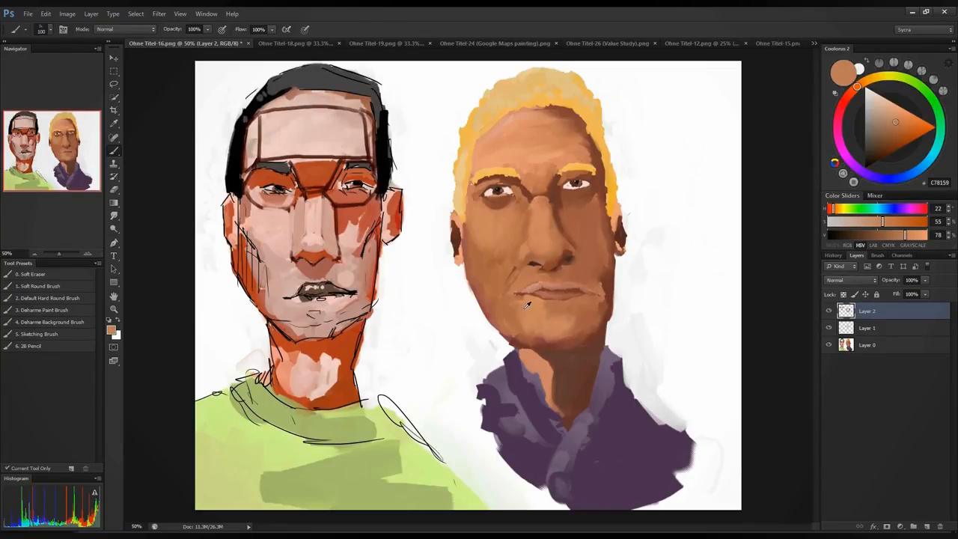
alt+click(486, 220)
alt+click(483, 273)
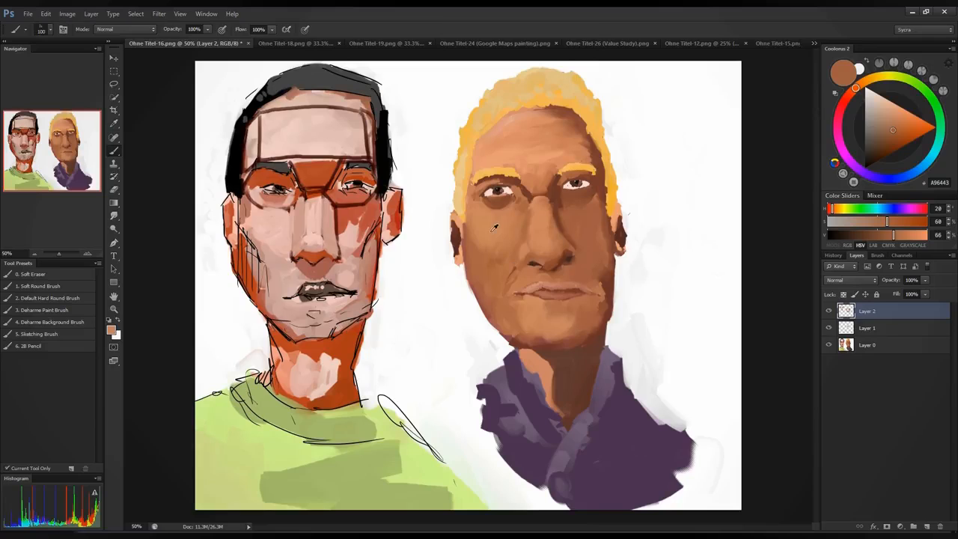
alt+click(509, 324)
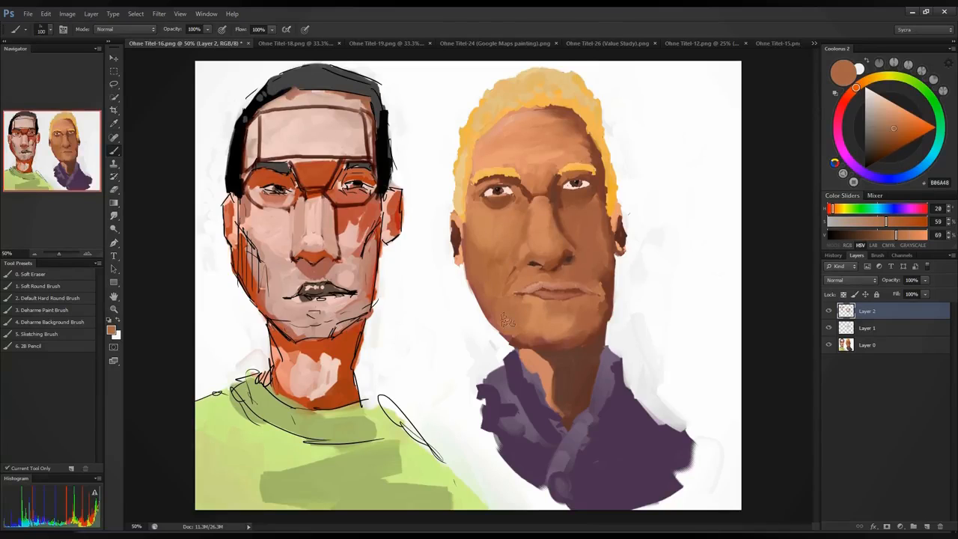
alt+click(544, 309)
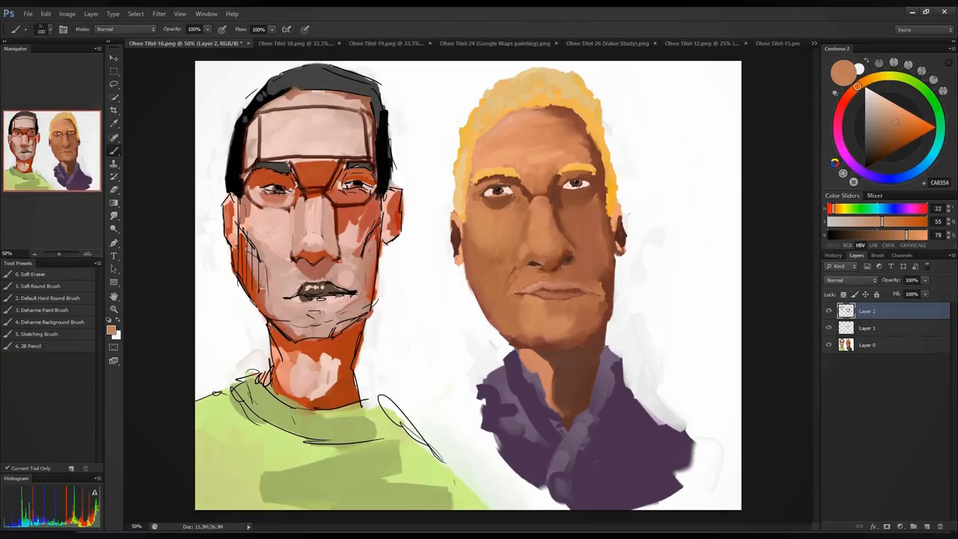
alt+click(519, 309)
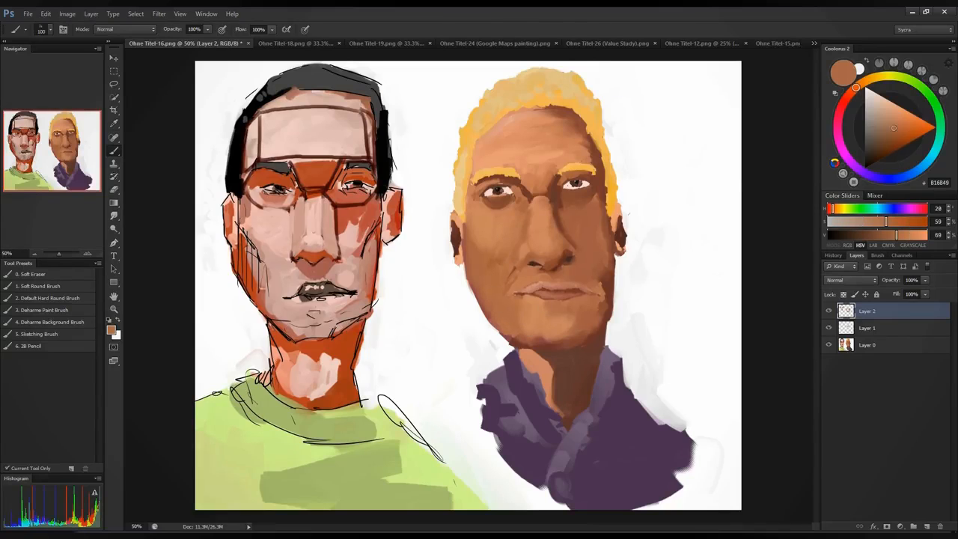
alt+click(472, 250)
alt+click(497, 224)
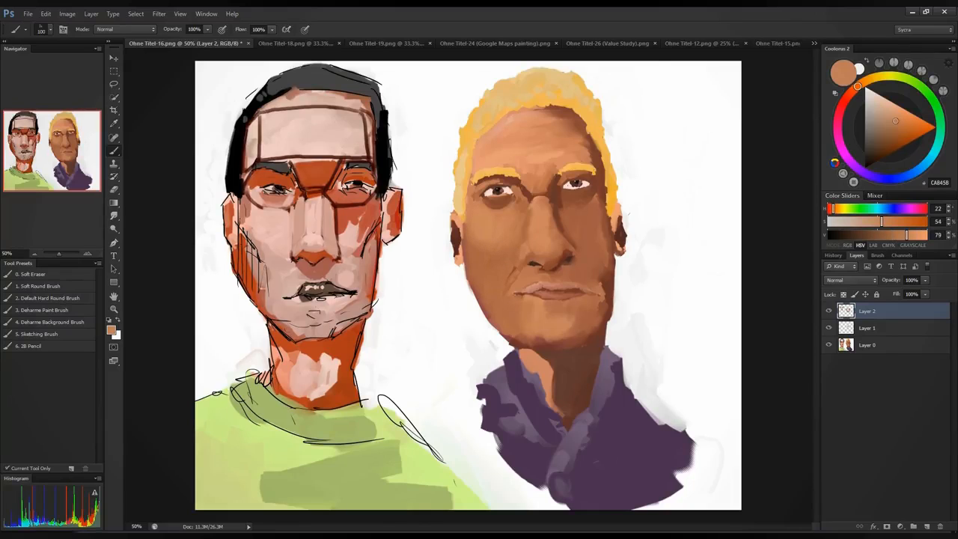
Step: Reduce the brush size to 25 and choose dark grey 282828 as the painting colour
key(bracketleft)
key(bracketleft)
key(bracketleft)
key(bracketleft)
key(bracketleft)
key(bracketleft)
key(bracketleft)
key(bracketleft)
click(865, 154)
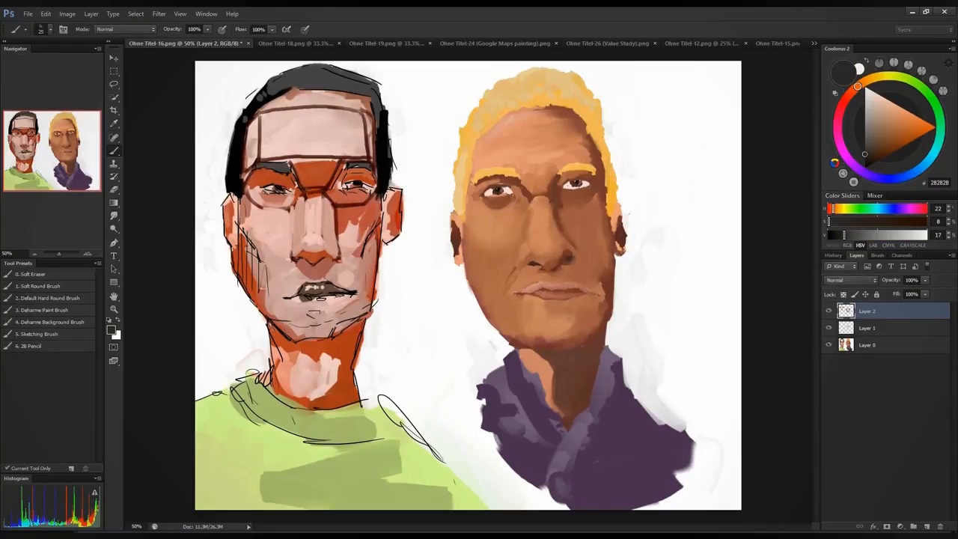
Step: Draw a side-view face profile line beside the blond man and carry its forehead curve up to the canvas's upper edge
mouse_move(686, 83)
mouse_down()
mouse_move(666, 141)
mouse_move(679, 158)
mouse_move(654, 216)
mouse_move(680, 239)
mouse_move(692, 292)
mouse_move(685, 319)
mouse_move(736, 320)
mouse_move(774, 281)
mouse_up()
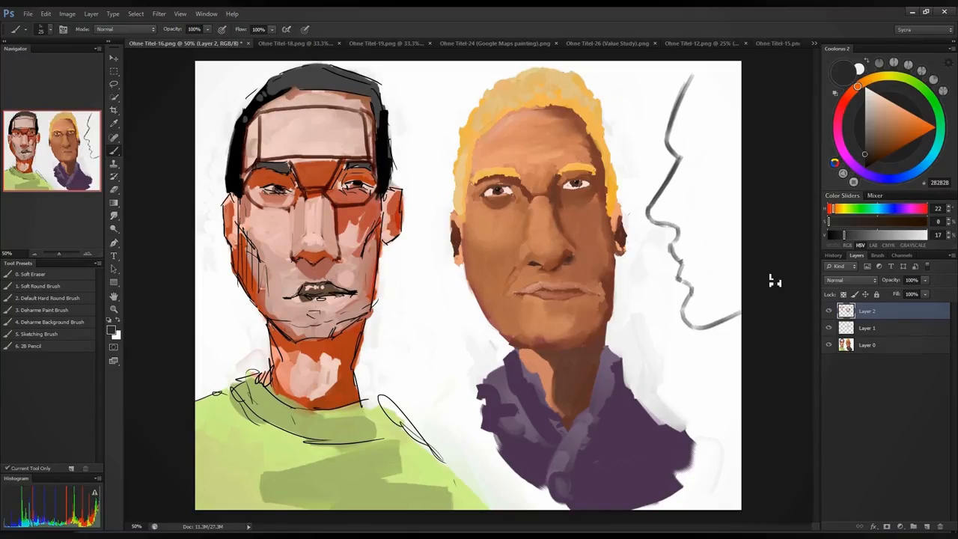
mouse_move(707, 64)
mouse_down()
mouse_move(683, 97)
mouse_move(672, 126)
mouse_move(704, 71)
mouse_move(662, 154)
mouse_up()
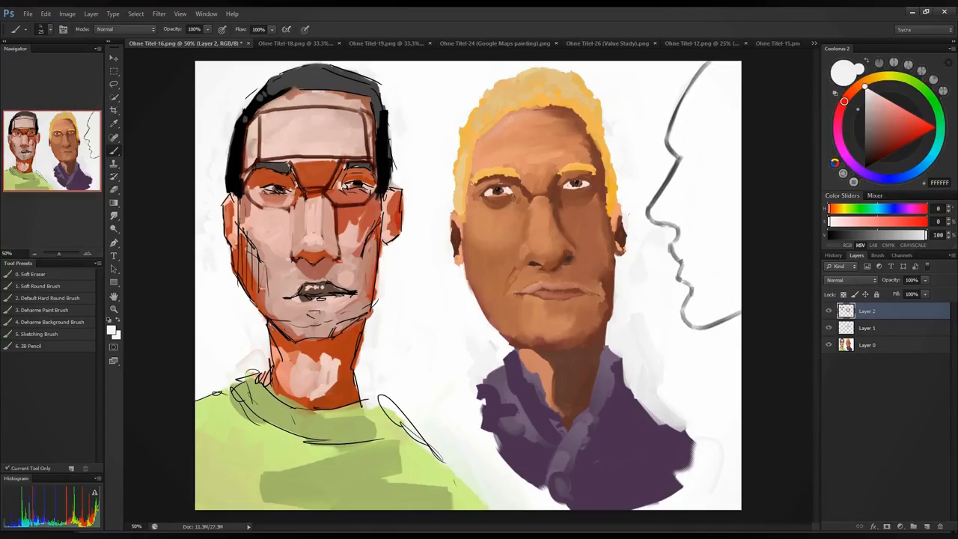
Step: Try dark 0E0E0E nostril, mouth-corner and eye details inside the profile, and paint over them with white at brush size 100
key(x)
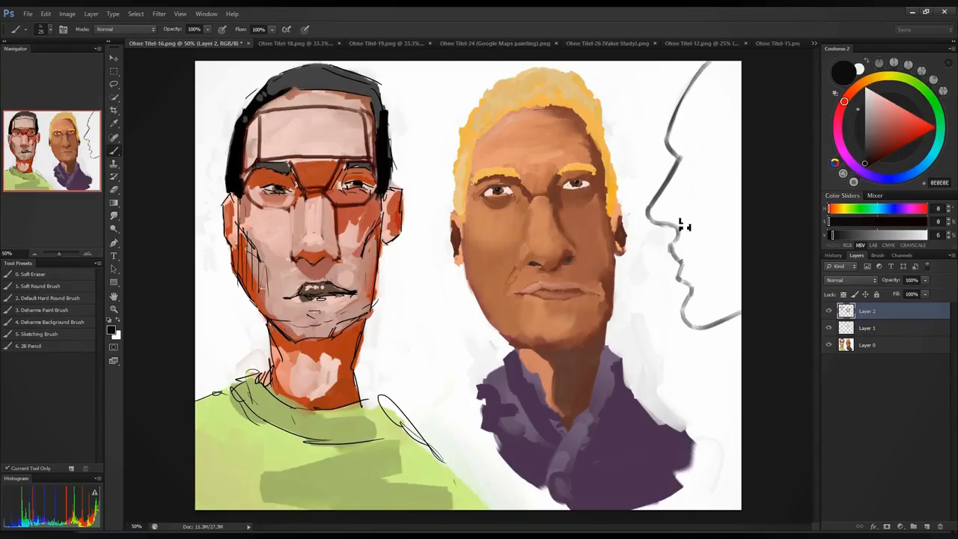
mouse_move(676, 225)
mouse_down()
mouse_move(699, 216)
mouse_move(740, 155)
mouse_up()
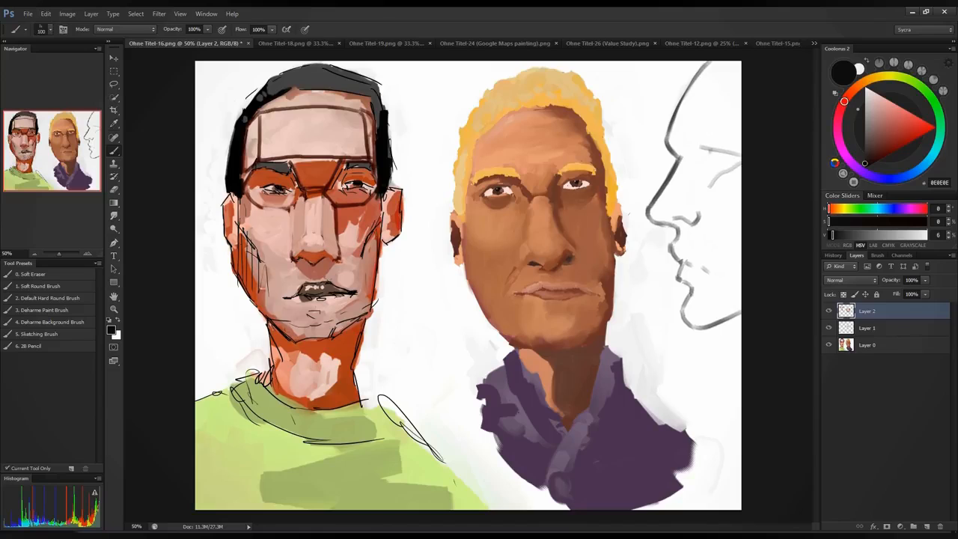
alt+click(718, 131)
mouse_move(705, 142)
mouse_down()
mouse_move(711, 187)
mouse_move(721, 179)
mouse_move(718, 165)
mouse_move(678, 210)
mouse_up()
mouse_move(698, 251)
mouse_down()
mouse_move(690, 252)
mouse_move(699, 251)
mouse_up()
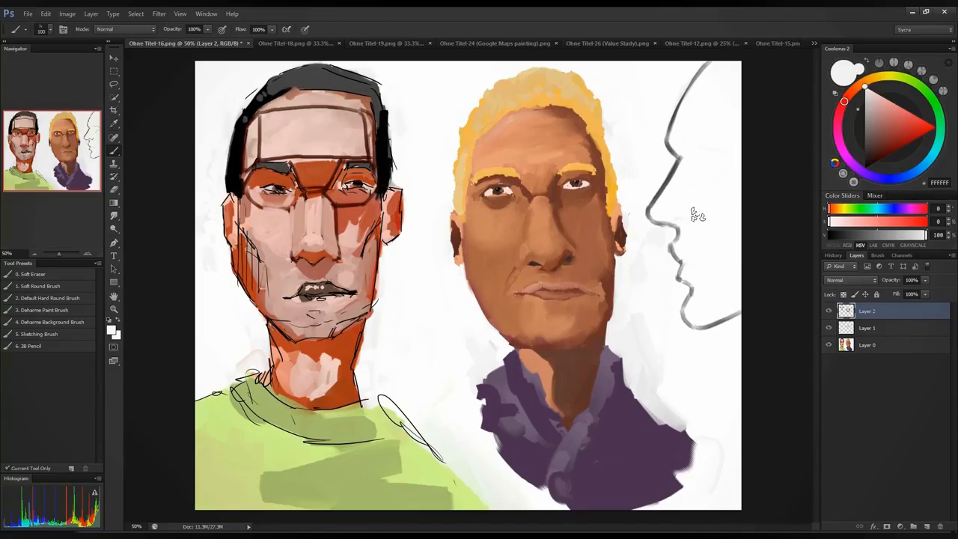
Step: Draw a light-direction arrow aimed at the profile's forehead in green 68FF76, with the brush size reduced to 30
click(931, 131)
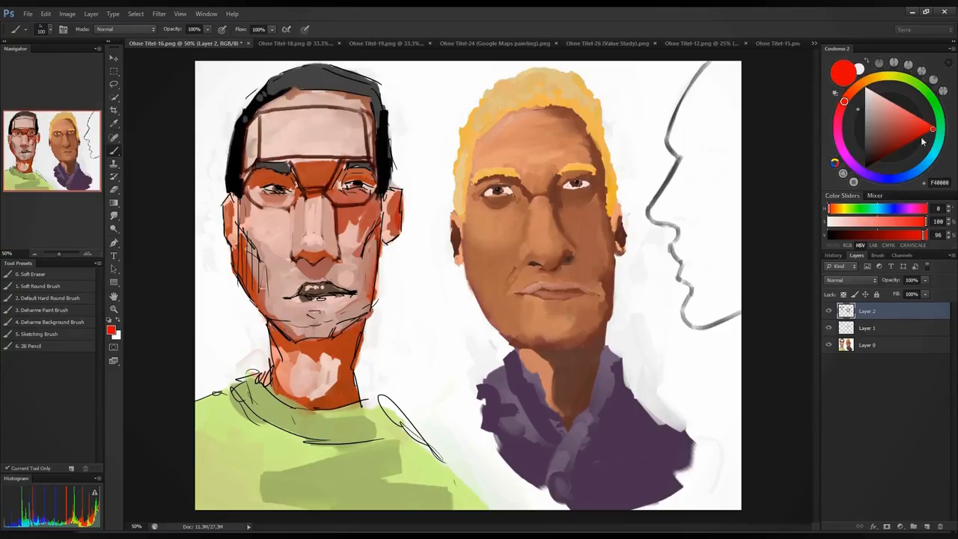
click(936, 108)
click(907, 112)
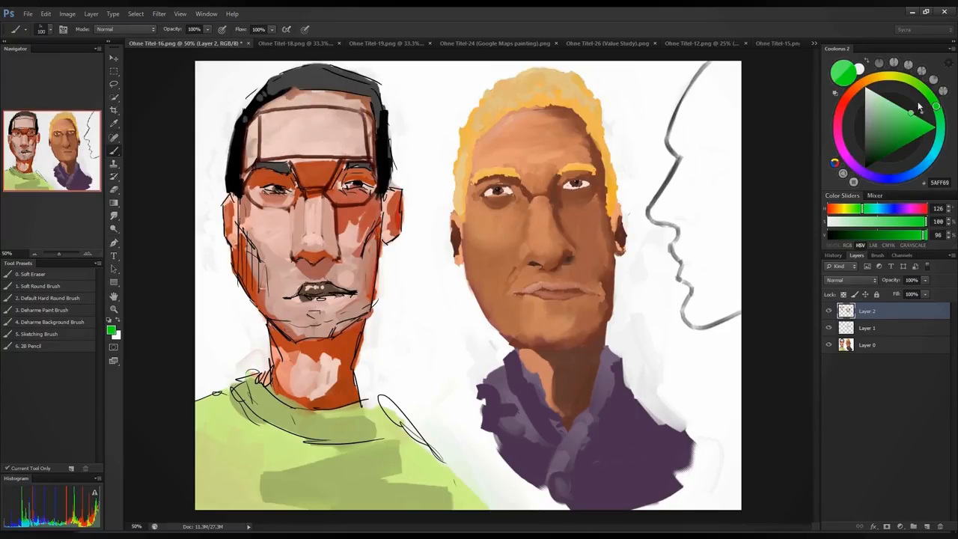
key(bracketleft)
key(bracketleft)
key(bracketleft)
key(bracketleft)
key(bracketleft)
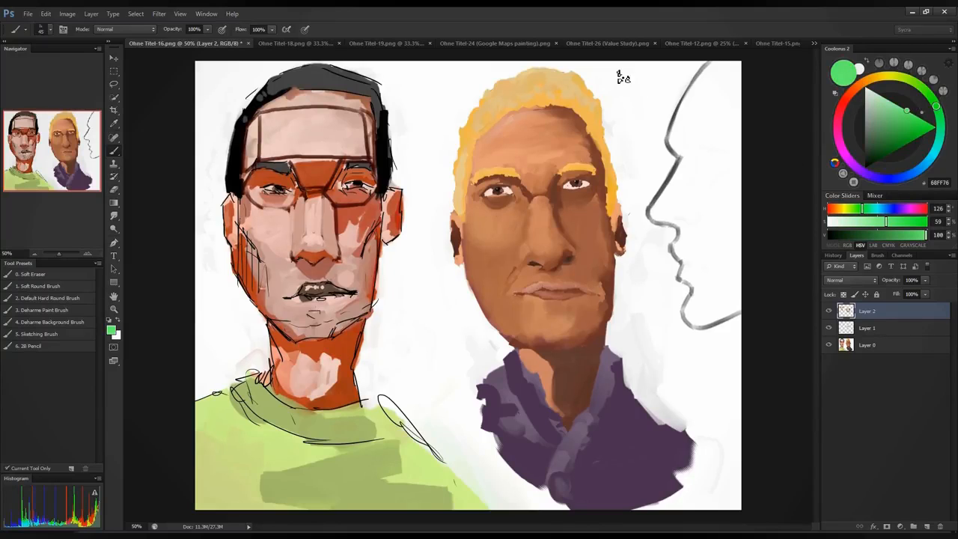
mouse_move(620, 77)
mouse_down()
mouse_move(642, 96)
mouse_move(632, 94)
mouse_move(645, 82)
mouse_up()
drag(635, 117, 672, 63)
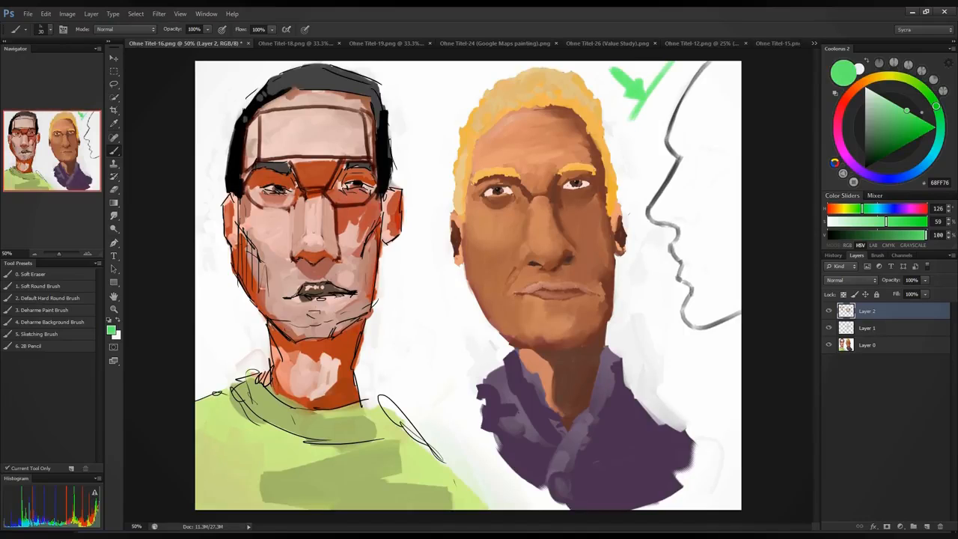
key(ctrl+z)
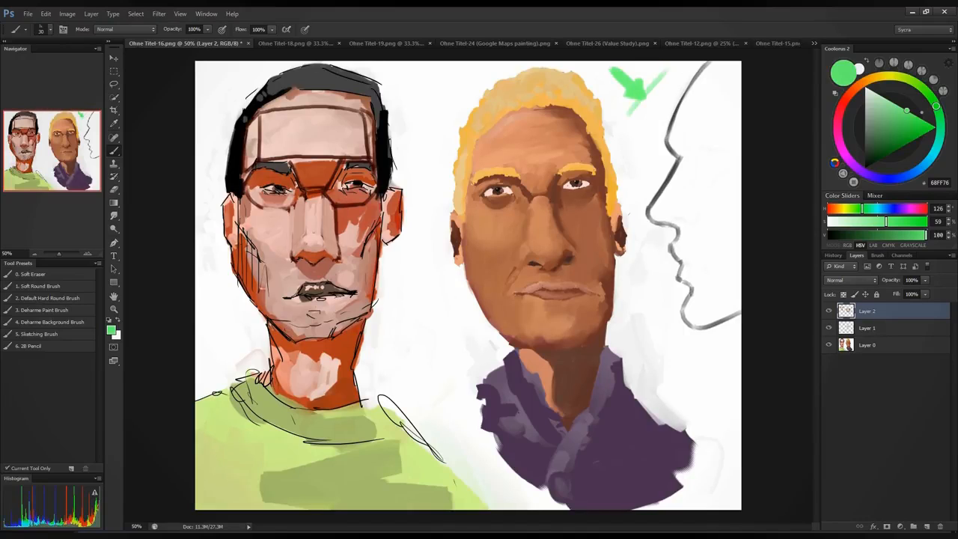
Step: Trace the profile's lit forehead and nose bridge in green and hatch parallel diagonal light rays toward them
drag(706, 63, 667, 142)
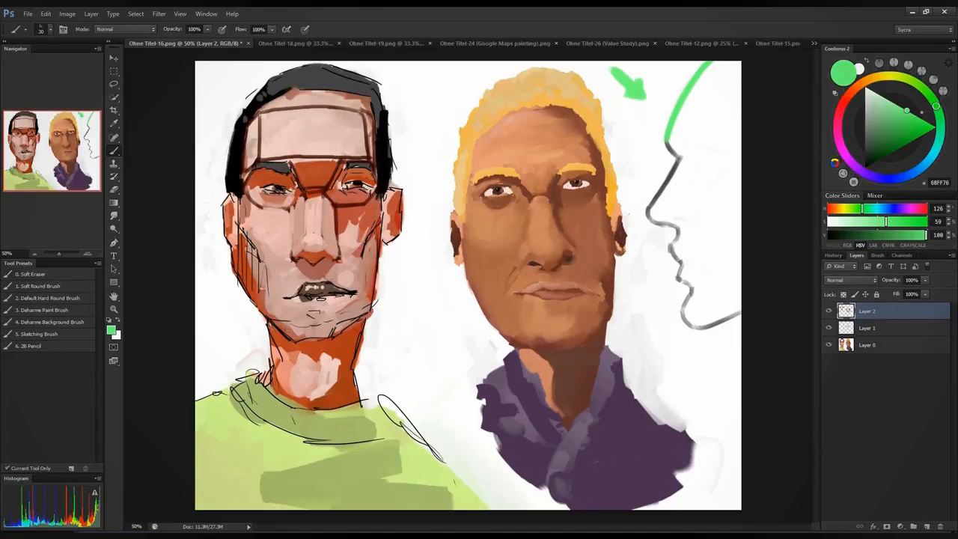
drag(681, 159, 653, 207)
mouse_move(603, 88)
mouse_down()
mouse_move(662, 153)
mouse_move(665, 142)
mouse_up()
drag(638, 101, 668, 127)
mouse_move(624, 63)
mouse_down()
mouse_move(658, 97)
mouse_move(703, 82)
mouse_up()
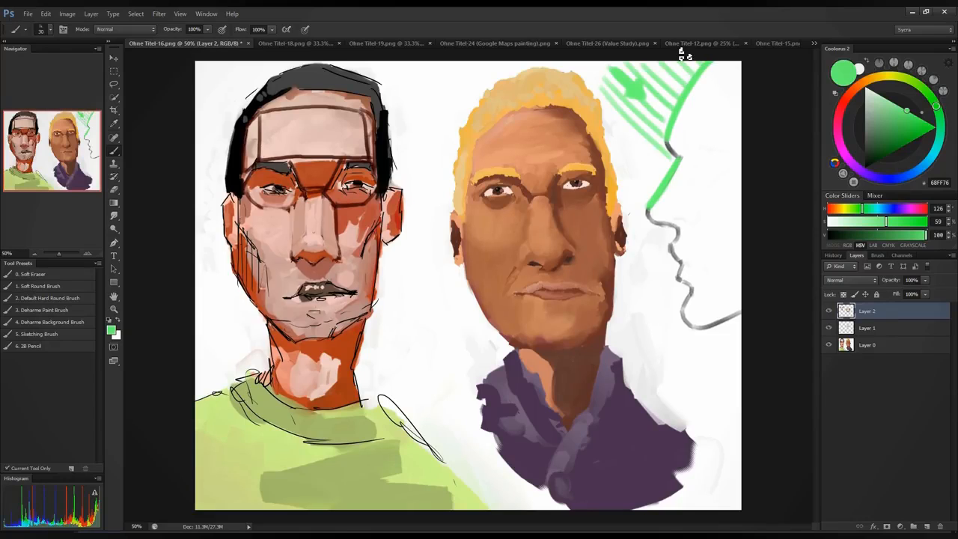
drag(612, 118, 667, 172)
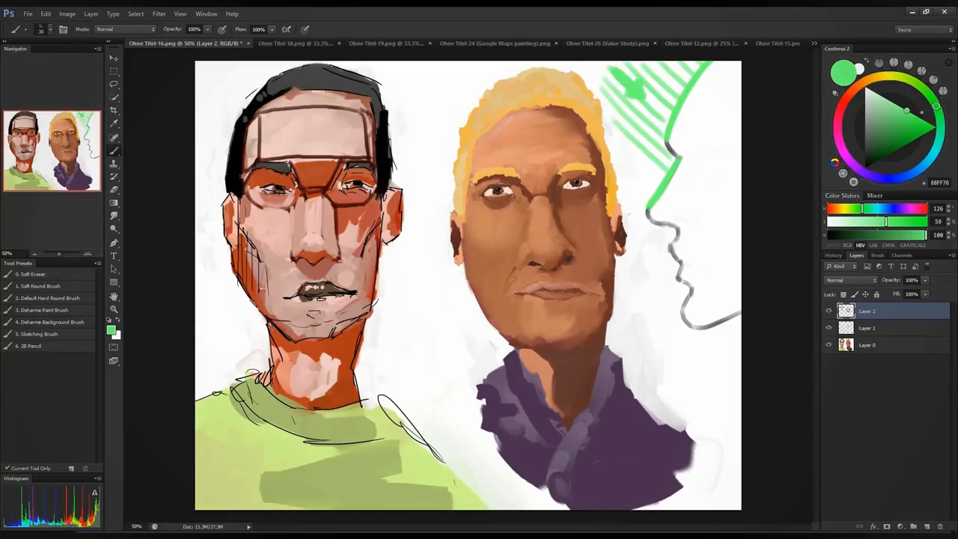
Step: Extend the green light rays down past the nose to the lips and chin, ending with one ray passing below the chin
mouse_move(621, 142)
mouse_down()
mouse_move(673, 190)
mouse_move(657, 190)
mouse_move(647, 215)
mouse_move(674, 241)
mouse_up()
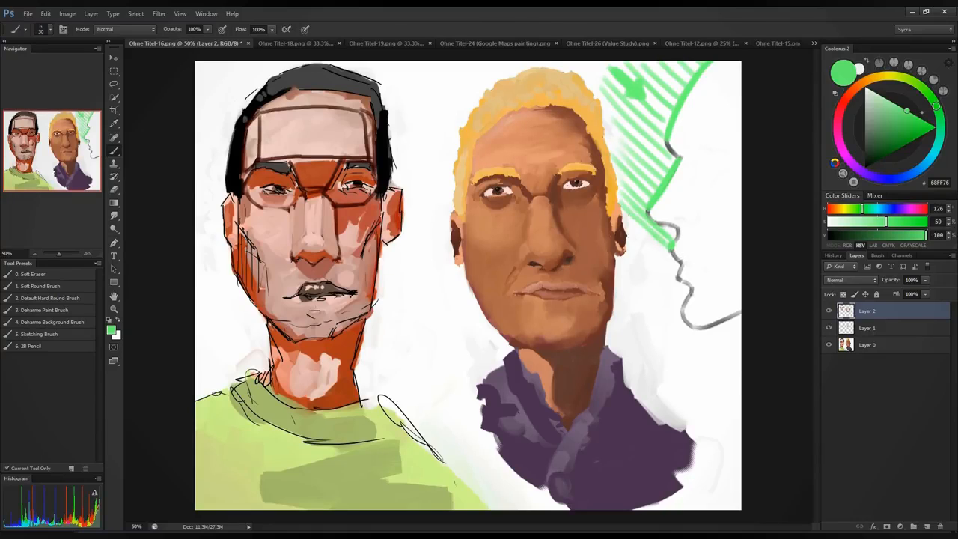
drag(629, 218, 676, 261)
drag(629, 229, 675, 276)
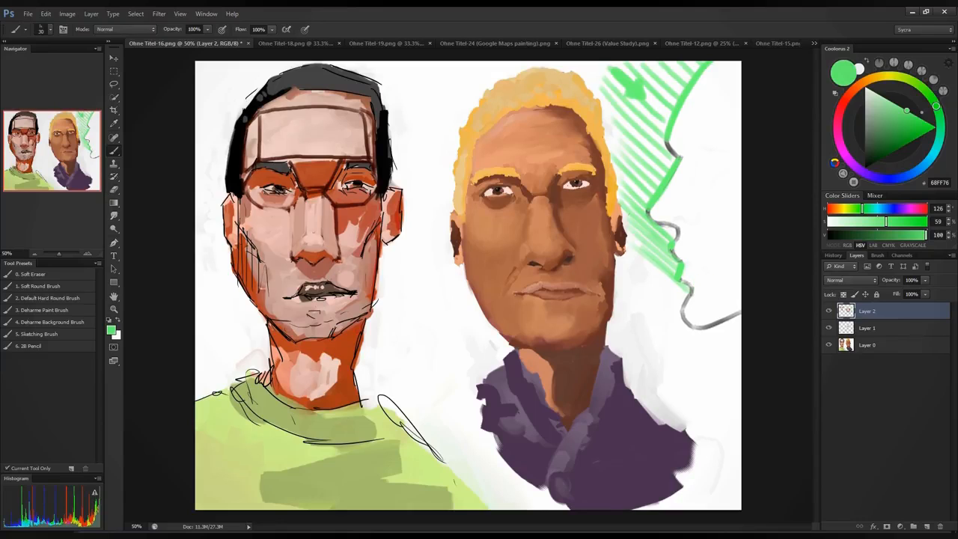
mouse_move(690, 288)
mouse_down()
mouse_move(687, 300)
mouse_move(623, 253)
mouse_move(626, 260)
mouse_up()
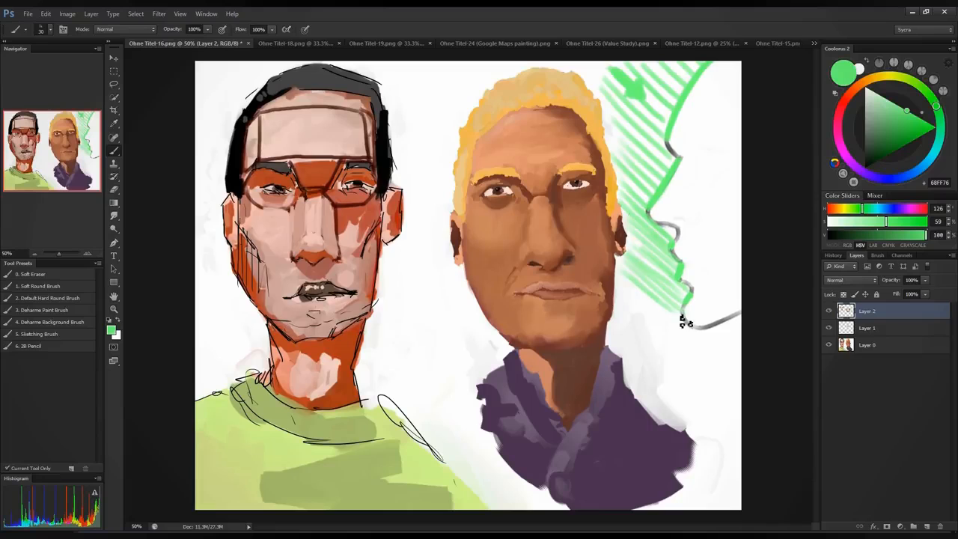
drag(681, 318, 739, 367)
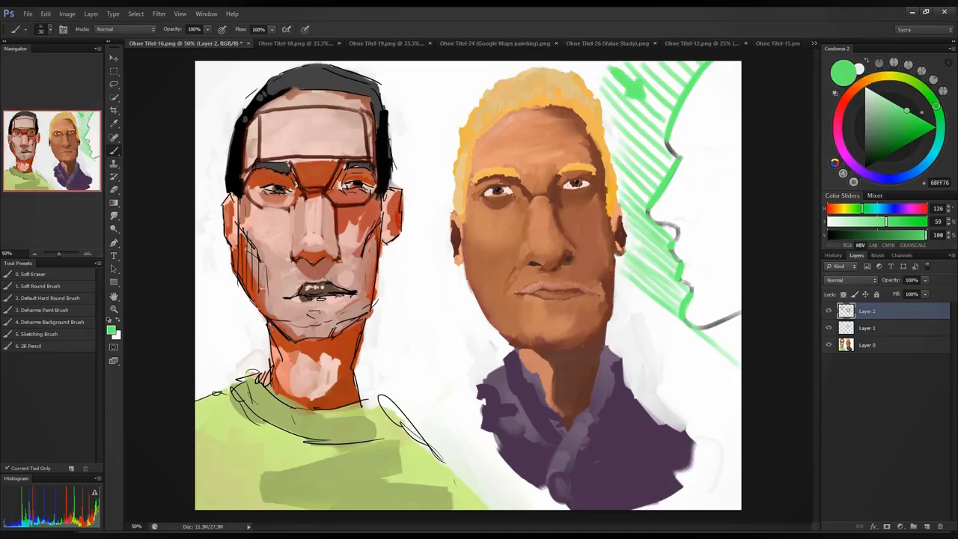
Step: Trace the profile's shaded parts in dark red A80900: the brow notch, nose underside, upper lip, lower-lip hollow and chin underside
click(846, 99)
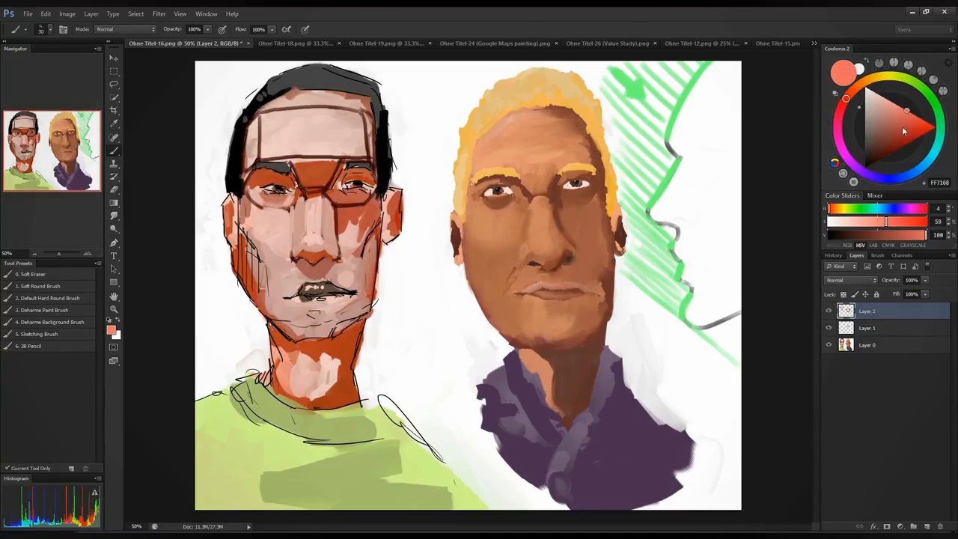
click(911, 141)
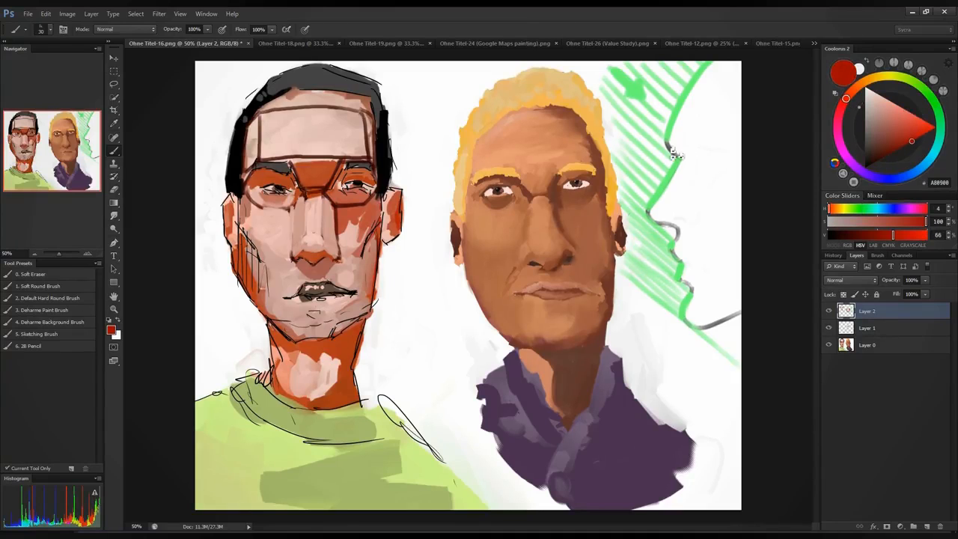
drag(666, 141, 681, 158)
drag(650, 216, 676, 240)
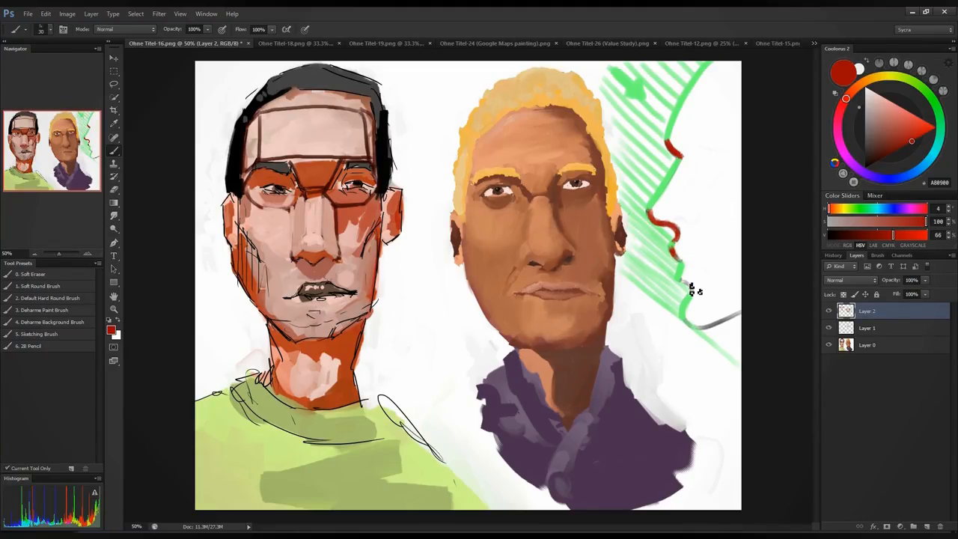
drag(679, 278, 691, 292)
mouse_move(685, 320)
mouse_down()
mouse_move(724, 327)
mouse_move(742, 309)
mouse_up()
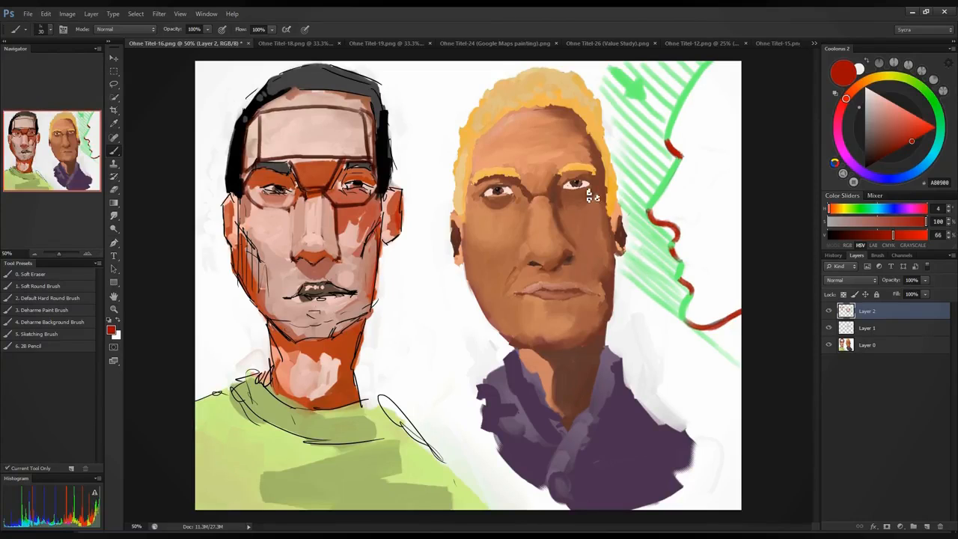
Step: Draw red arrows toward the shaded brow, nose underside and lip, undoing the extra ones beside the lower-lip hollow and chin
drag(707, 140, 685, 142)
mouse_move(693, 135)
mouse_down()
mouse_move(695, 147)
mouse_move(691, 141)
mouse_up()
drag(708, 222, 688, 221)
mouse_move(695, 214)
mouse_down()
mouse_move(692, 254)
mouse_move(709, 316)
mouse_up()
key(ctrl+alt+z)
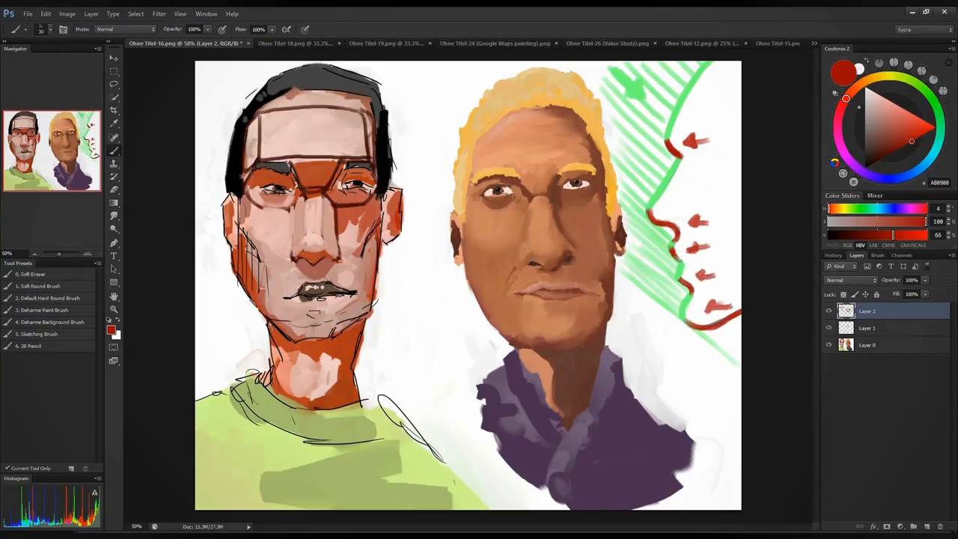
key(ctrl+alt+z)
key(ctrl+alt+z)
key(ctrl+alt+z)
Step: Shade the blond man's area between the brows with sampled brown 8C4C34, and lighten his forehead and nose front with E89874
alt+click(557, 172)
mouse_move(554, 185)
mouse_down()
mouse_move(530, 187)
mouse_move(554, 185)
mouse_move(547, 194)
mouse_move(550, 179)
mouse_move(557, 196)
mouse_move(576, 180)
mouse_up()
alt+click(573, 173)
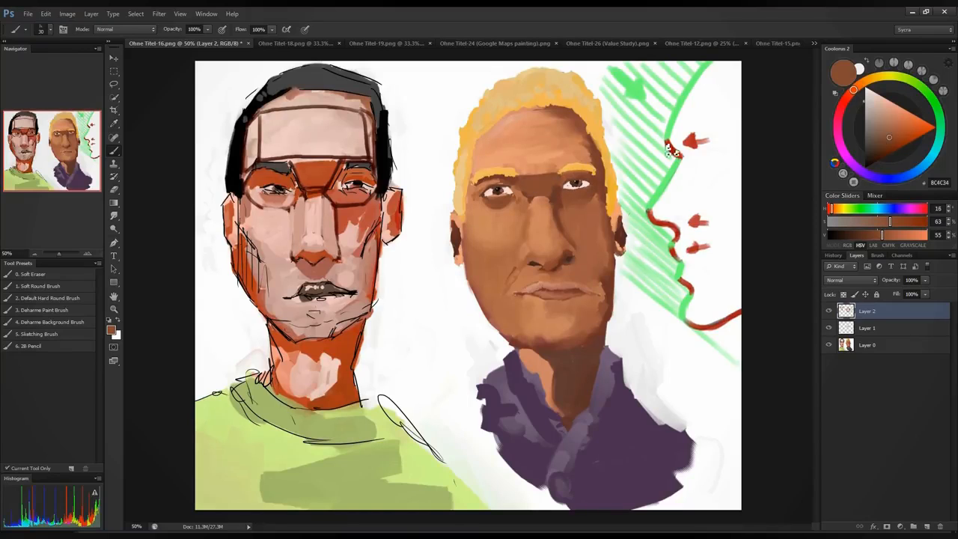
alt+click(505, 152)
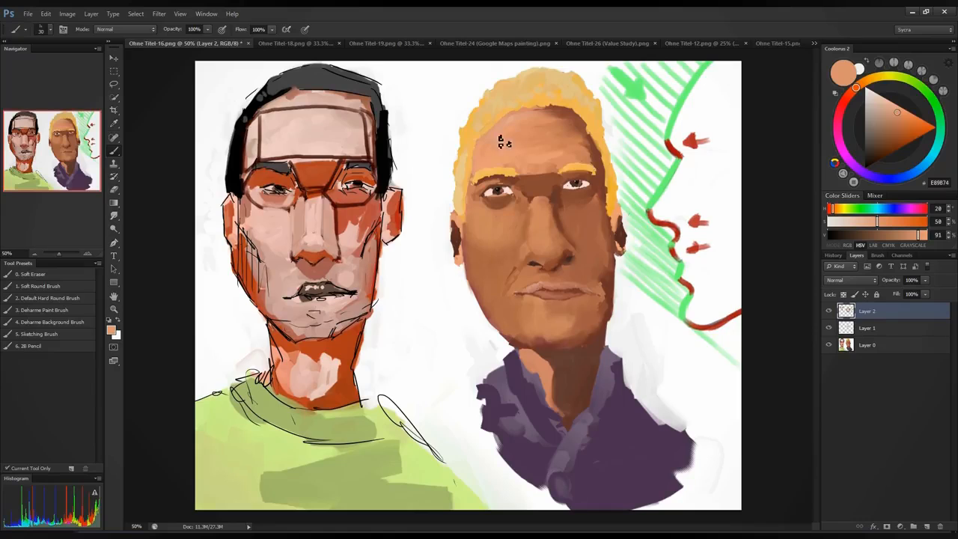
mouse_move(524, 157)
mouse_down()
mouse_move(556, 150)
mouse_move(560, 162)
mouse_move(513, 166)
mouse_move(562, 128)
mouse_move(528, 145)
mouse_move(545, 122)
mouse_move(572, 130)
mouse_move(573, 122)
mouse_move(587, 163)
mouse_move(585, 144)
mouse_move(593, 157)
mouse_up()
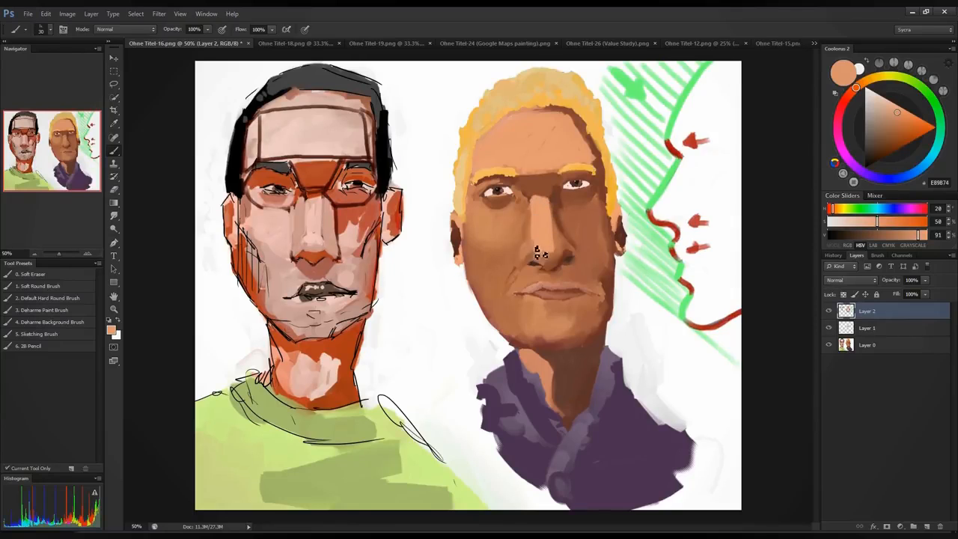
Step: Darken the blond man's nose underside, upper lip and lower-lip hollow with browns such as 884A33, and lighten his lower lip and chin with E89874
alt+click(559, 214)
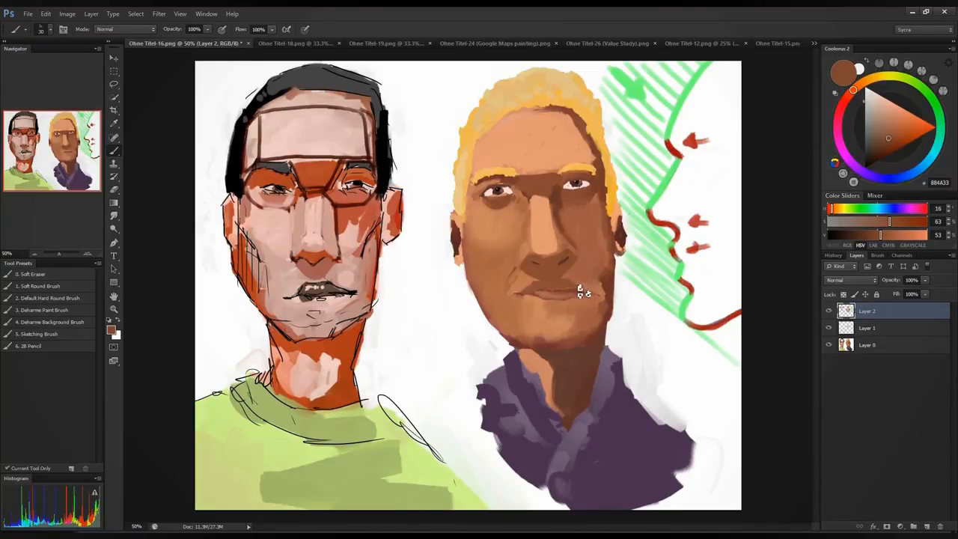
alt+click(557, 148)
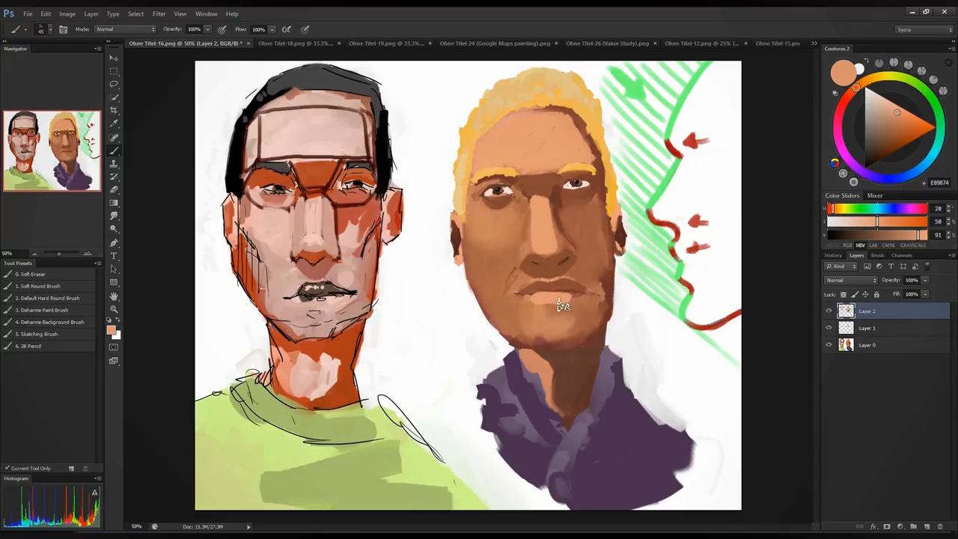
alt+click(545, 235)
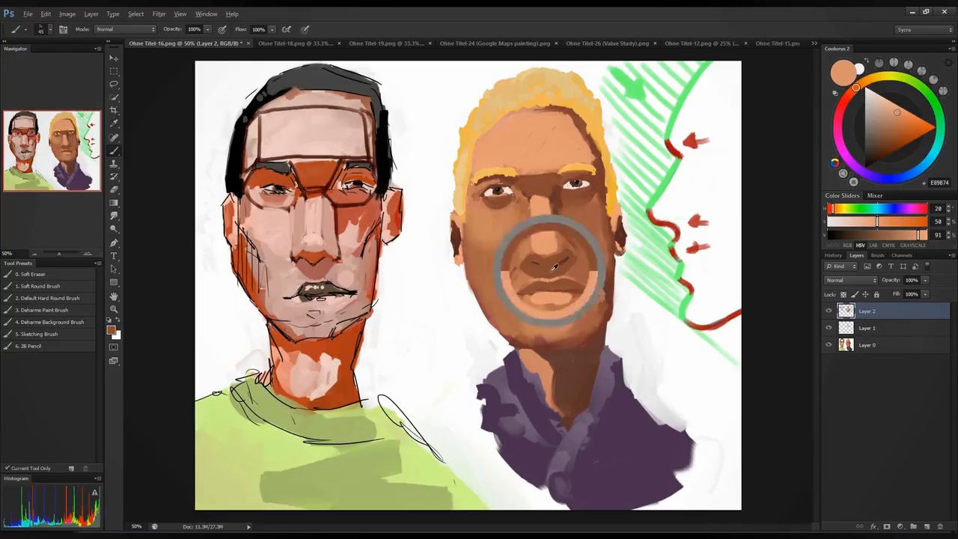
mouse_move(551, 310)
mouse_down()
mouse_move(564, 317)
mouse_move(554, 331)
mouse_move(571, 331)
mouse_move(547, 337)
mouse_move(565, 338)
mouse_up()
alt+click(547, 230)
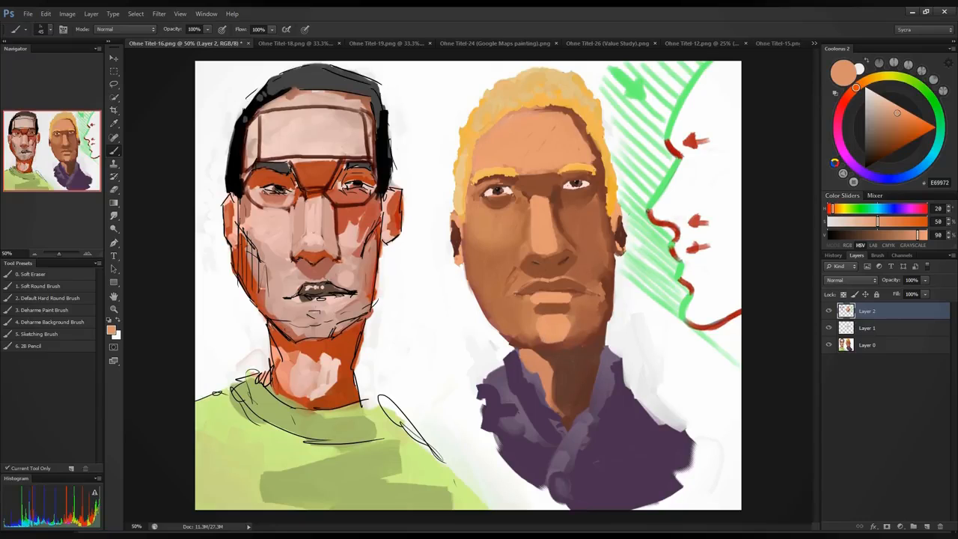
alt+click(544, 176)
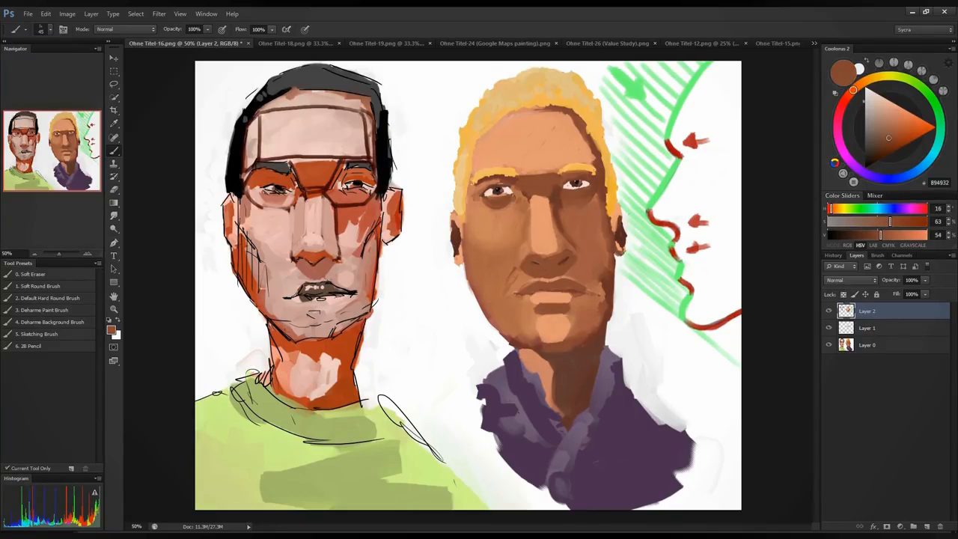
Step: Try two vertical guide lines in sampled green 68FE75 along the nose edges, running through the blond man's whole face
alt+click(667, 178)
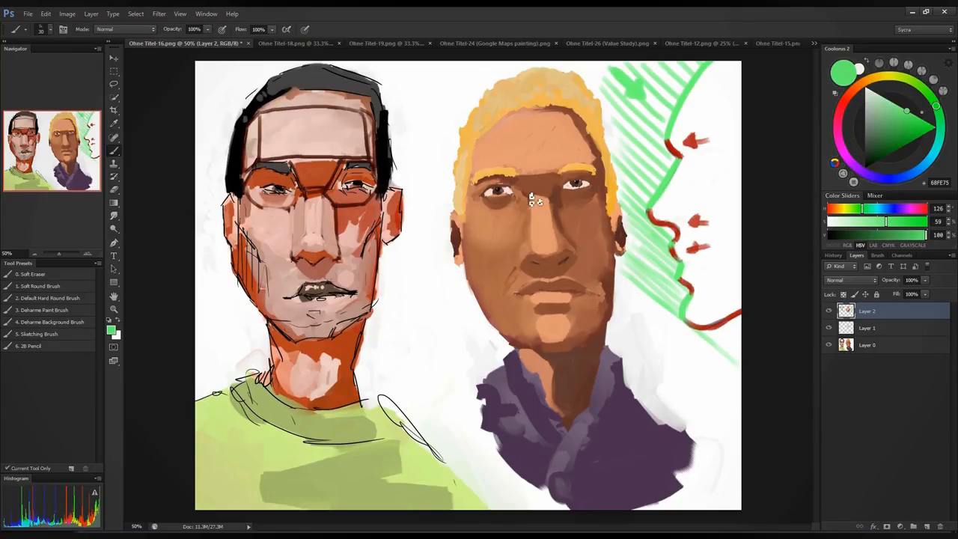
mouse_move(531, 198)
mouse_down()
mouse_move(526, 77)
mouse_move(530, 430)
mouse_up()
mouse_move(552, 190)
mouse_down()
mouse_move(560, 42)
mouse_move(568, 315)
mouse_move(552, 460)
mouse_up()
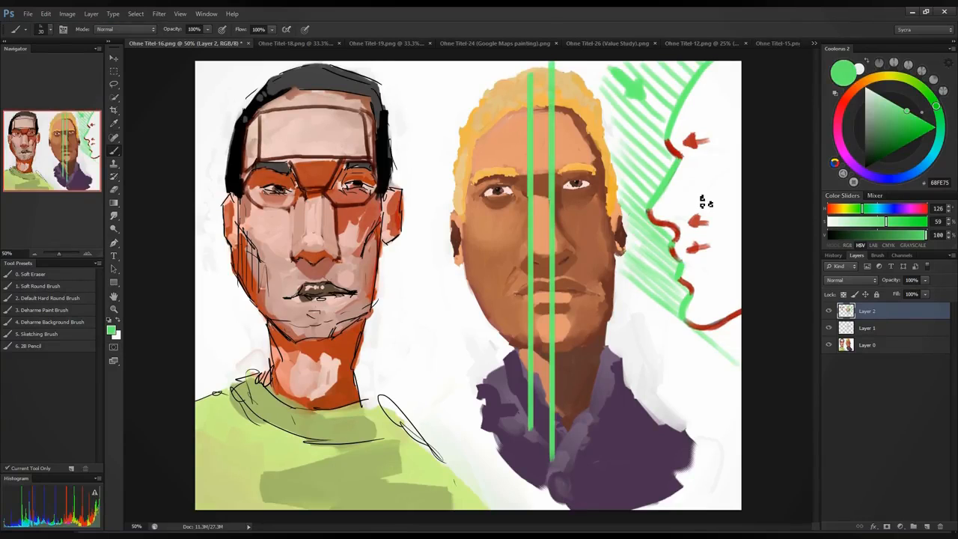
alt+click(545, 203)
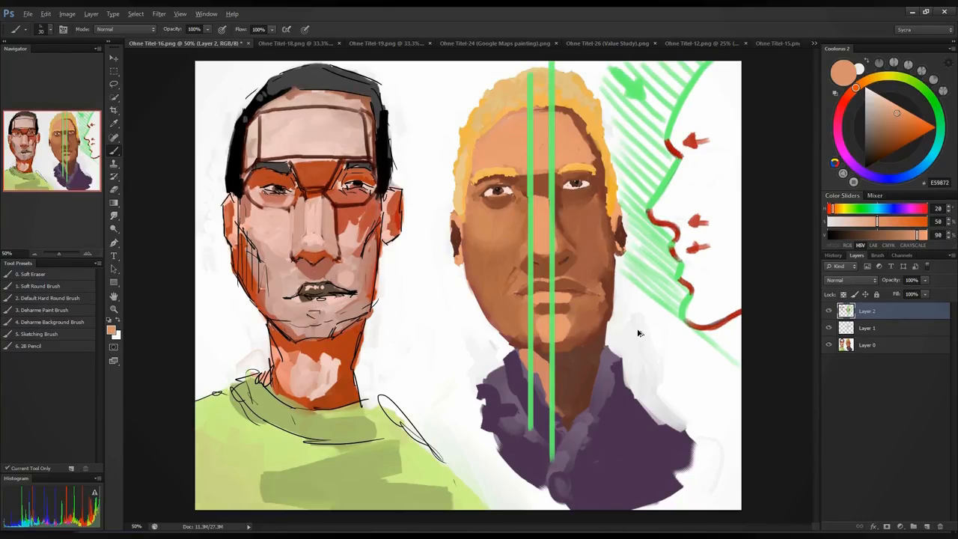
key(ctrl+alt+z)
key(ctrl+alt+z)
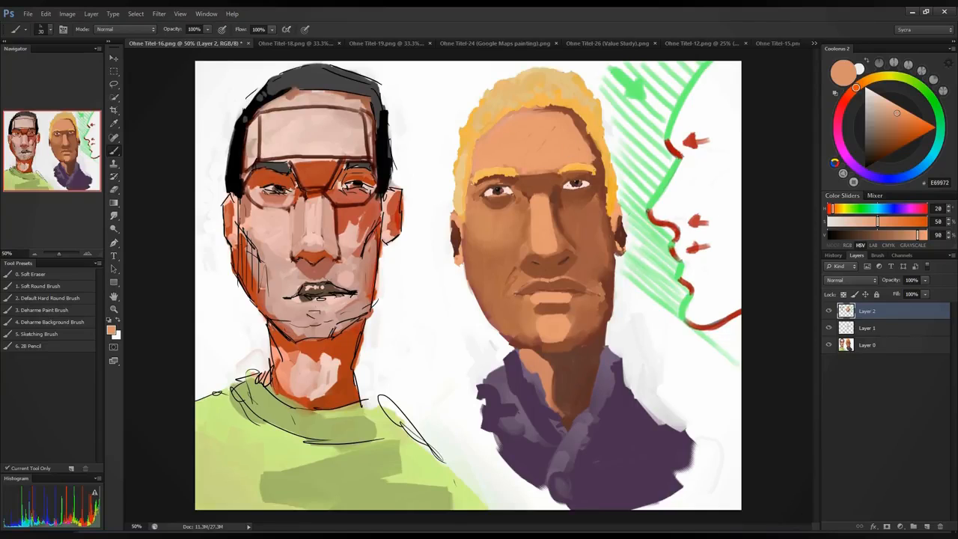
Step: Lighten the blond man's front cheek planes with sampled E59971 and tone the sides of his nose with midtone CE8360
alt+click(556, 215)
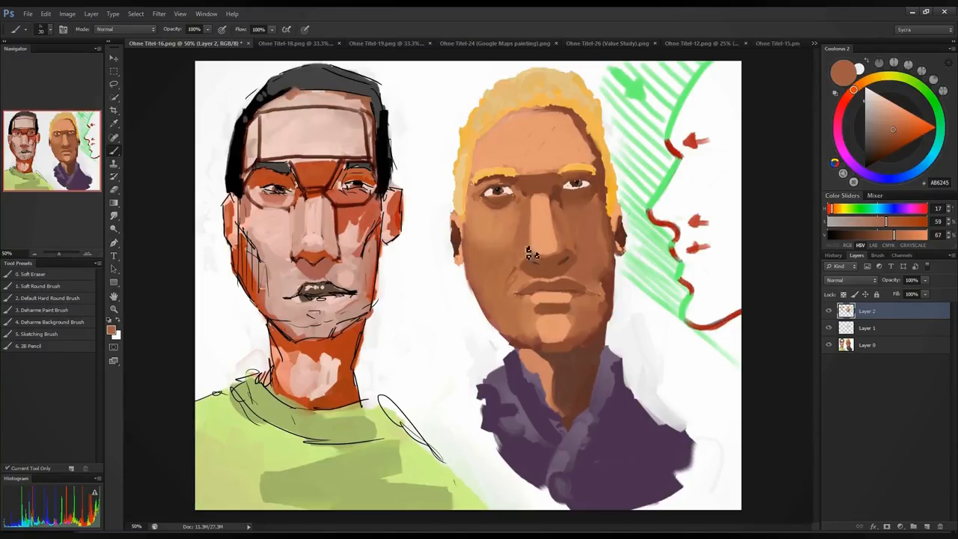
alt+click(527, 217)
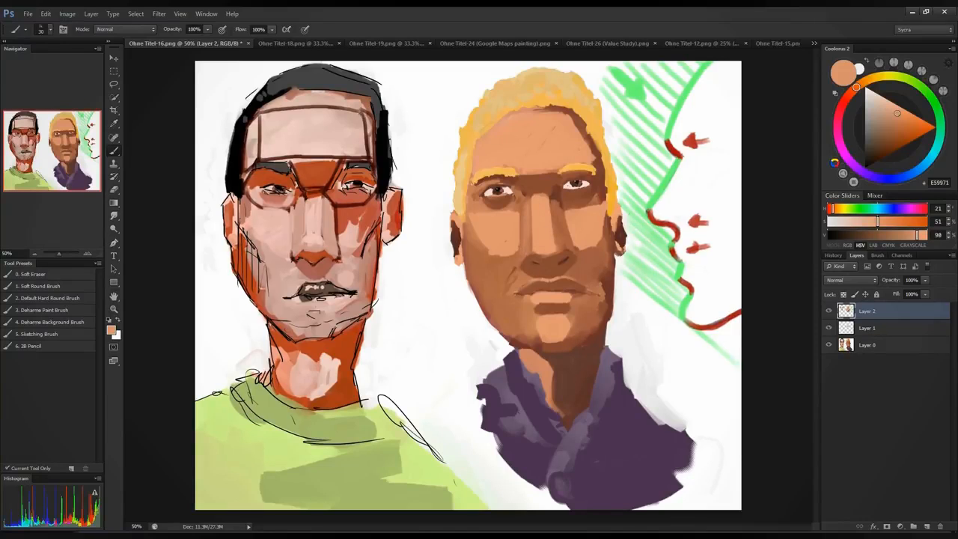
alt+click(529, 216)
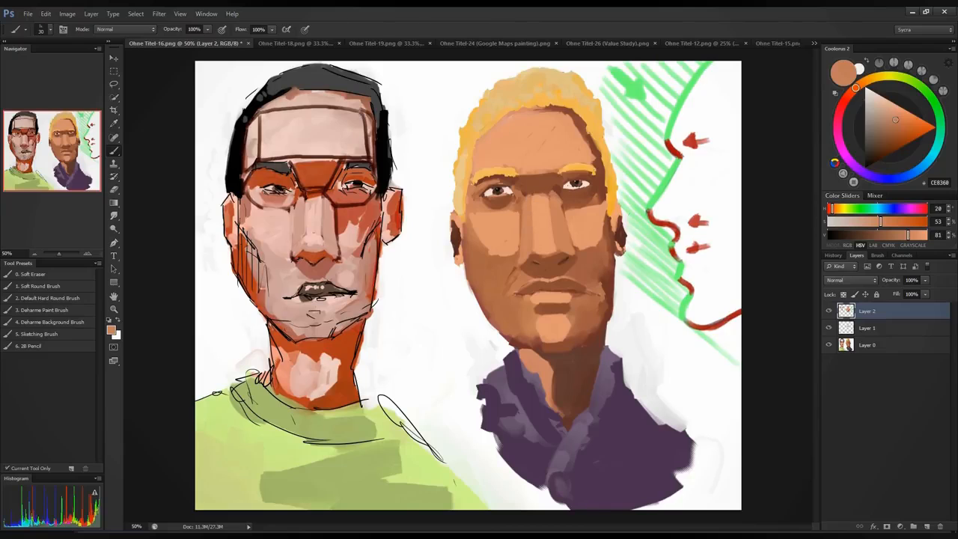
alt+click(519, 220)
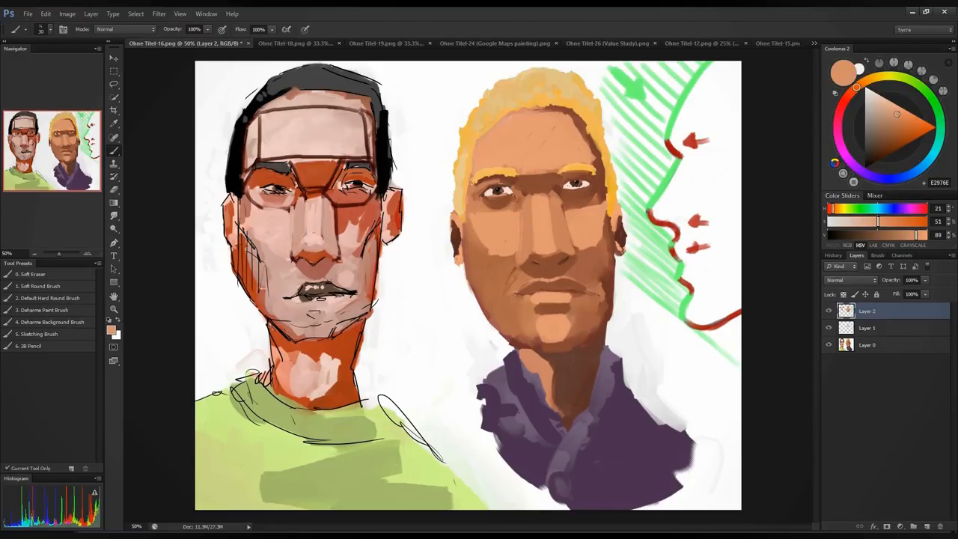
Step: Paint the side planes of the blond man's cheeks and jaw in sampled midtone CE8360, down to the chin on both sides
alt+click(581, 252)
alt+click(606, 248)
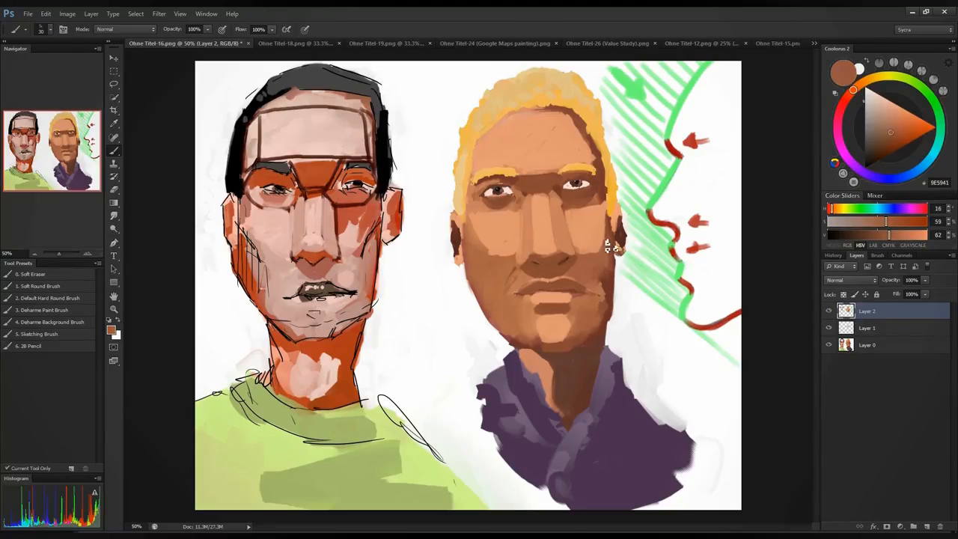
drag(606, 249, 612, 240)
alt+click(530, 220)
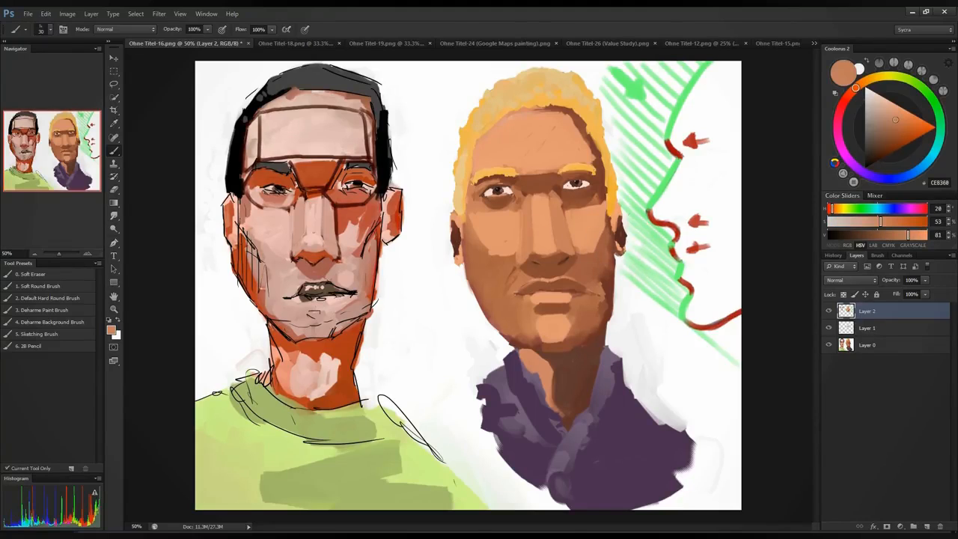
mouse_move(488, 251)
mouse_down()
mouse_move(480, 243)
mouse_move(477, 254)
mouse_up()
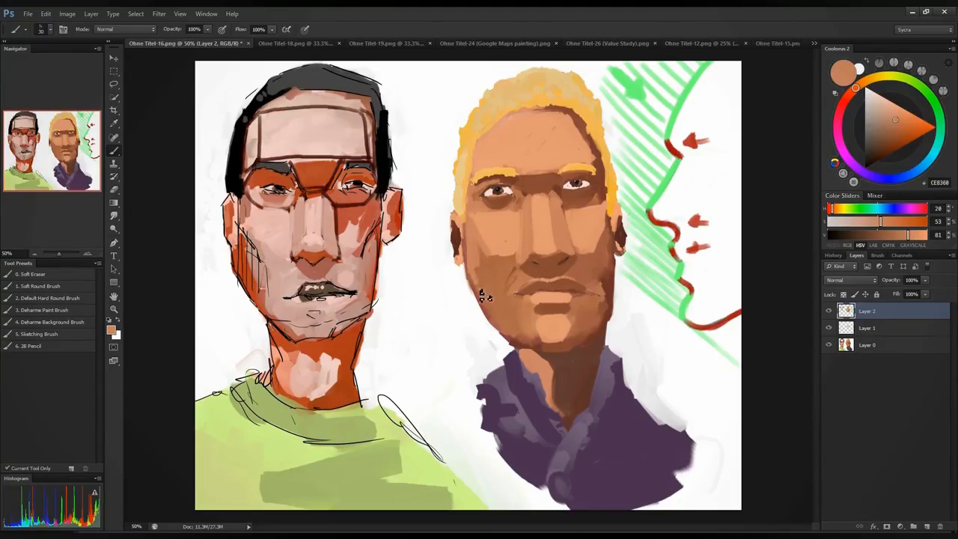
mouse_move(491, 308)
mouse_down()
mouse_move(483, 252)
mouse_move(498, 299)
mouse_move(486, 287)
mouse_move(488, 297)
mouse_up()
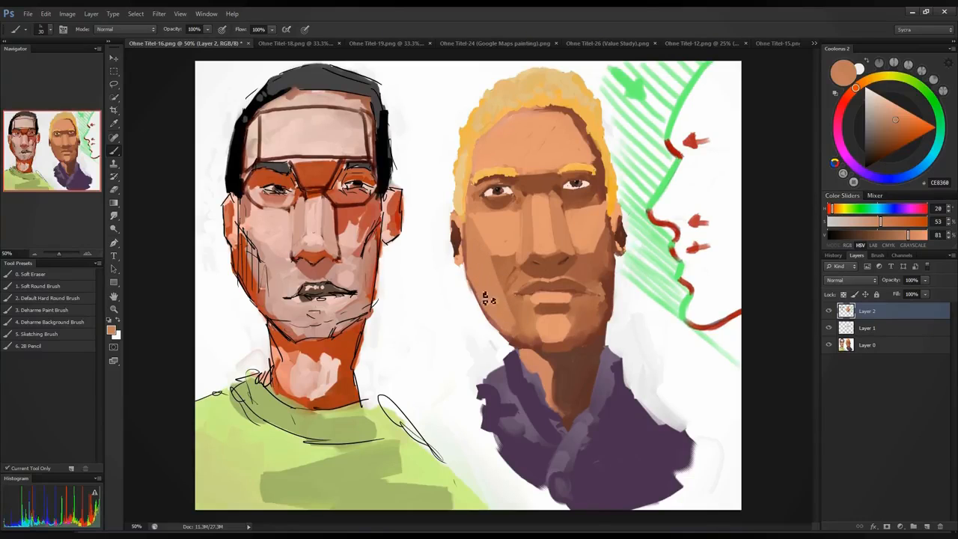
mouse_move(600, 251)
mouse_down()
mouse_move(609, 228)
mouse_move(600, 299)
mouse_move(613, 277)
mouse_move(582, 336)
mouse_move(589, 342)
mouse_up()
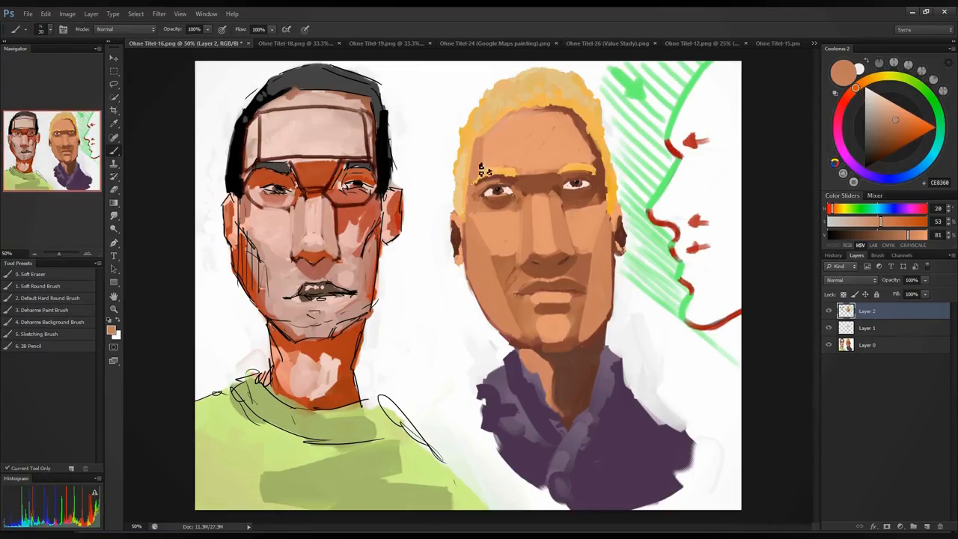
Step: Continue the side-plane midtone onto the blond man's temple and clean up the forehead's front plane with sampled E69973
drag(588, 141, 603, 176)
alt+click(575, 124)
drag(588, 142, 582, 126)
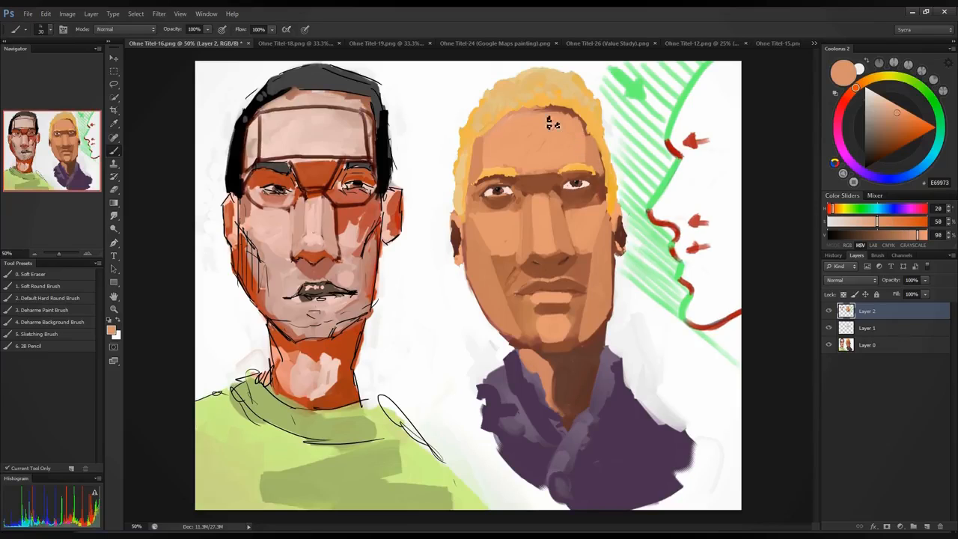
Step: Soften the lower edge of the blond man's front cheek planes with sampled skin tones E1966E and C77F59
alt+click(524, 231)
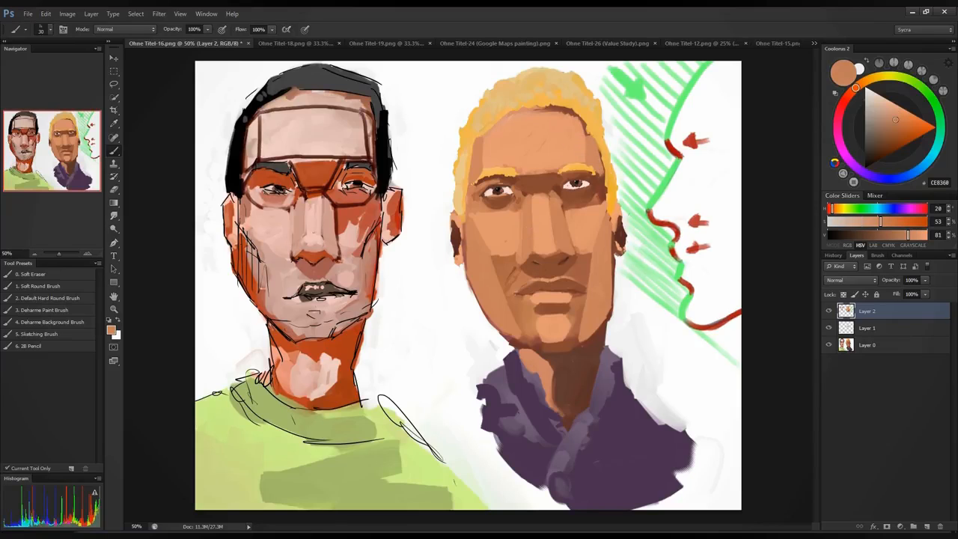
alt+click(548, 270)
alt+click(506, 251)
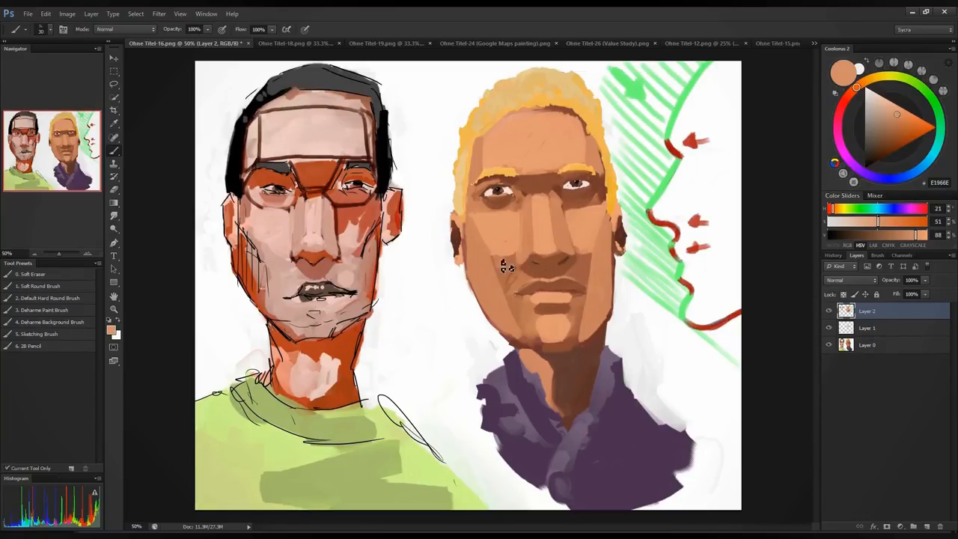
alt+click(509, 256)
drag(509, 256, 502, 265)
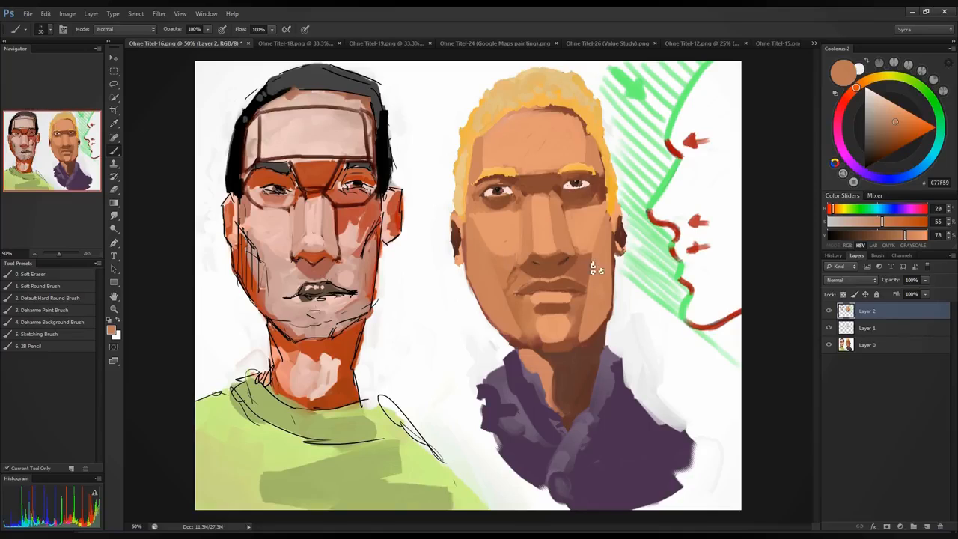
Step: Model the folds between the blond man's nose and mouth with sampled A86747, blending the lower cheeks with C47E5B and E2966E
alt+click(552, 256)
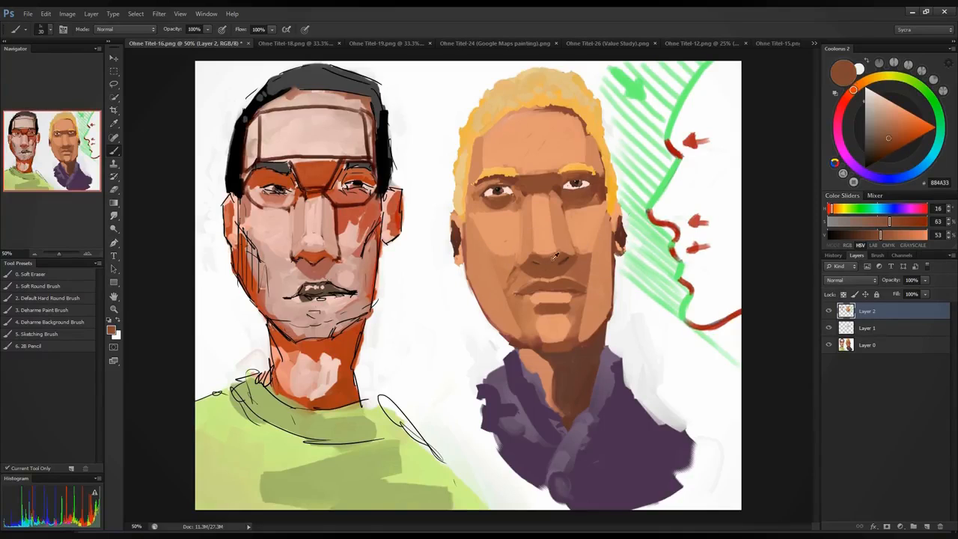
alt+click(509, 277)
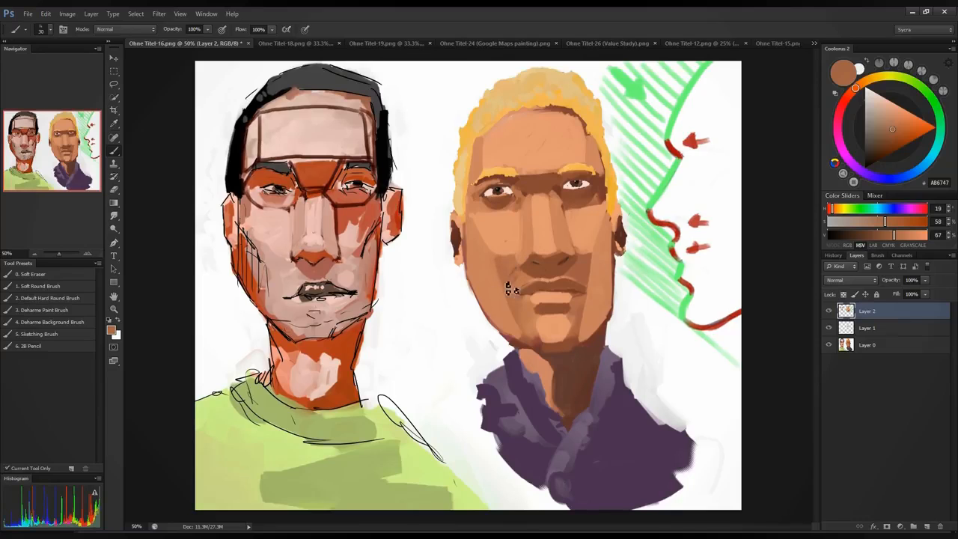
alt+click(600, 273)
alt+click(588, 242)
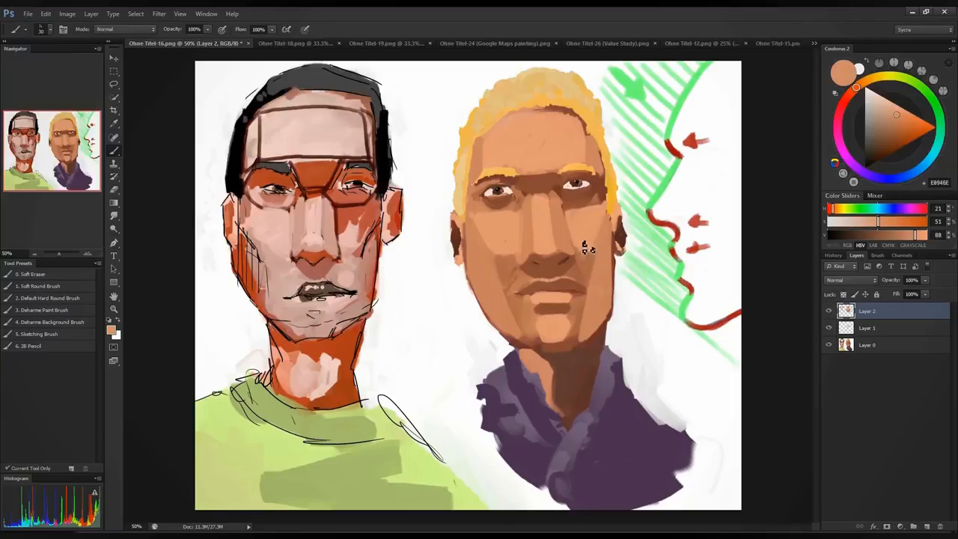
alt+click(589, 268)
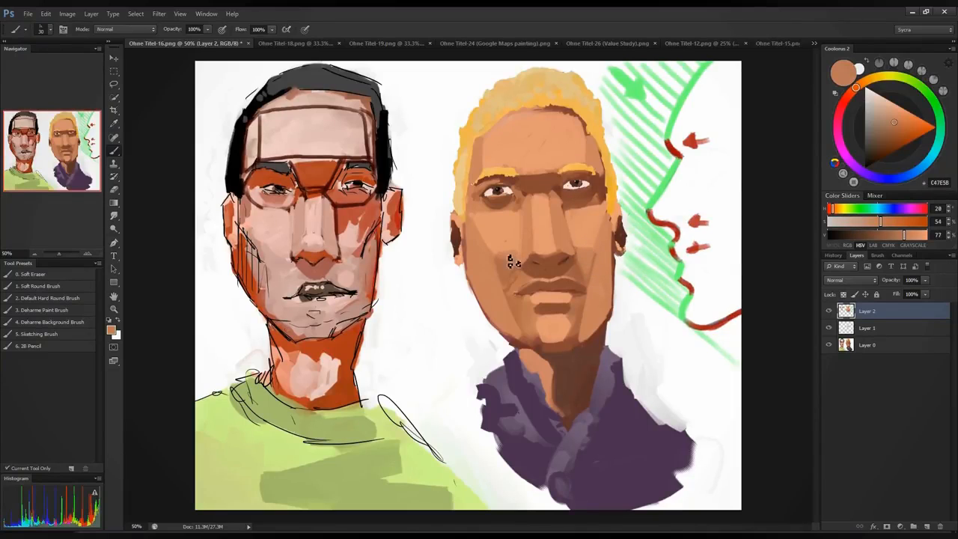
alt+click(591, 245)
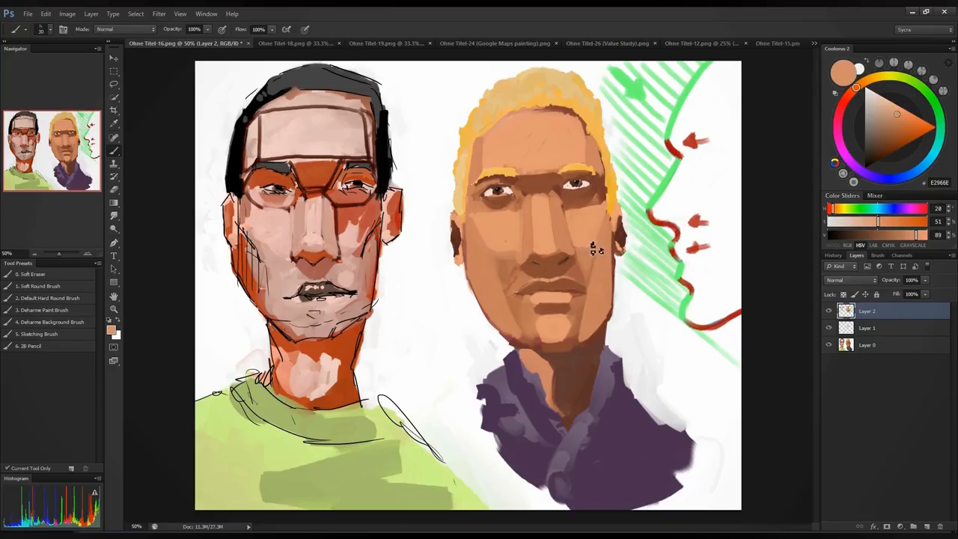
alt+click(512, 241)
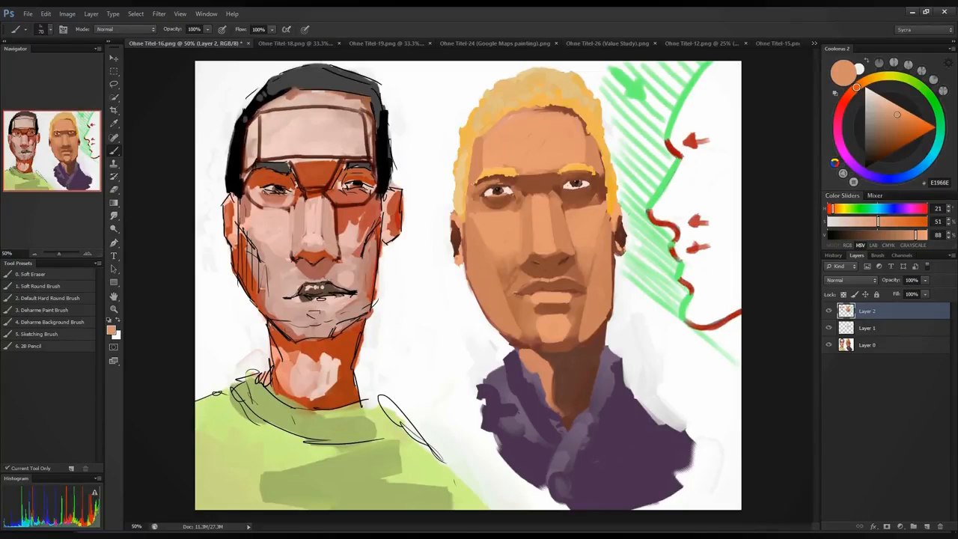
Step: Refine the blond man's chin and mouth surroundings with sampled midtones CD835F and CB815D and brown 8A4A34, reducing the brush size
alt+click(528, 238)
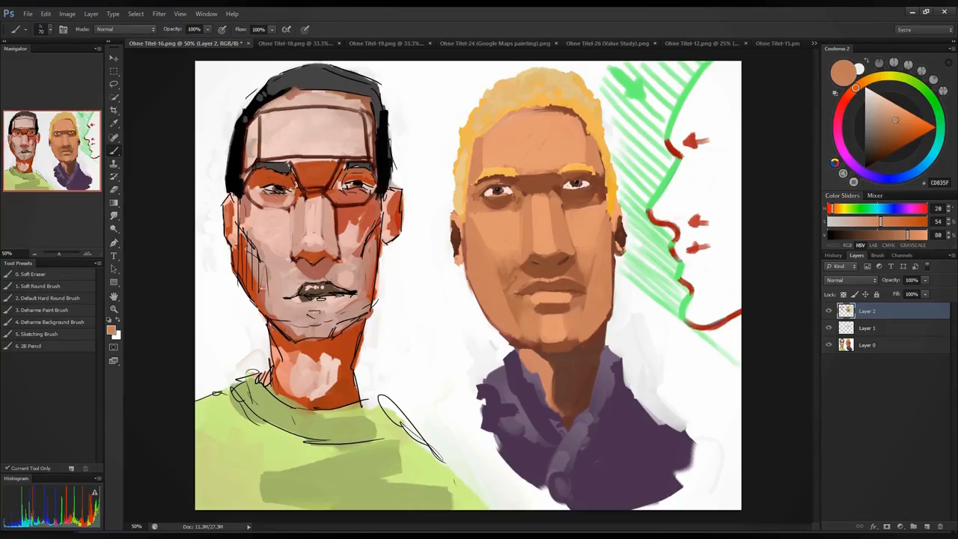
alt+click(534, 299)
alt+click(567, 301)
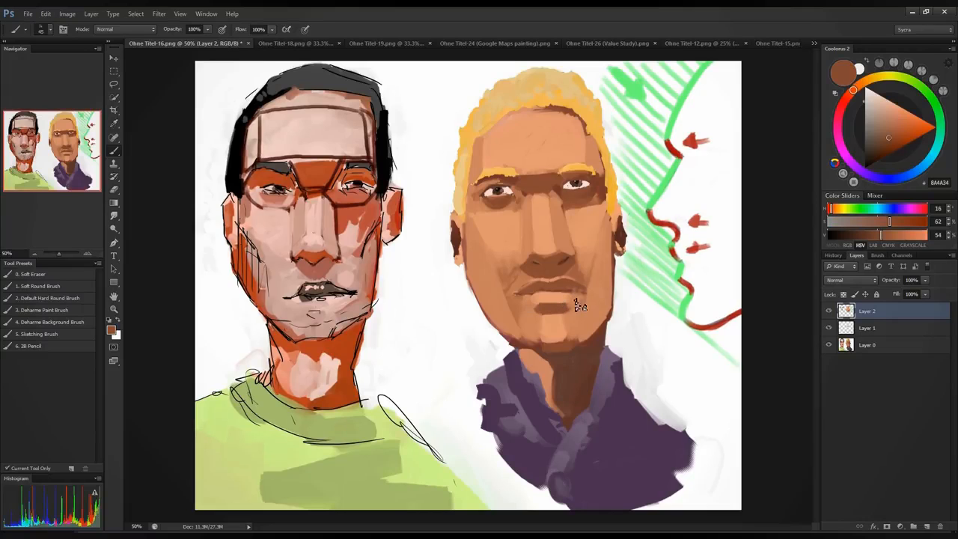
alt+click(563, 229)
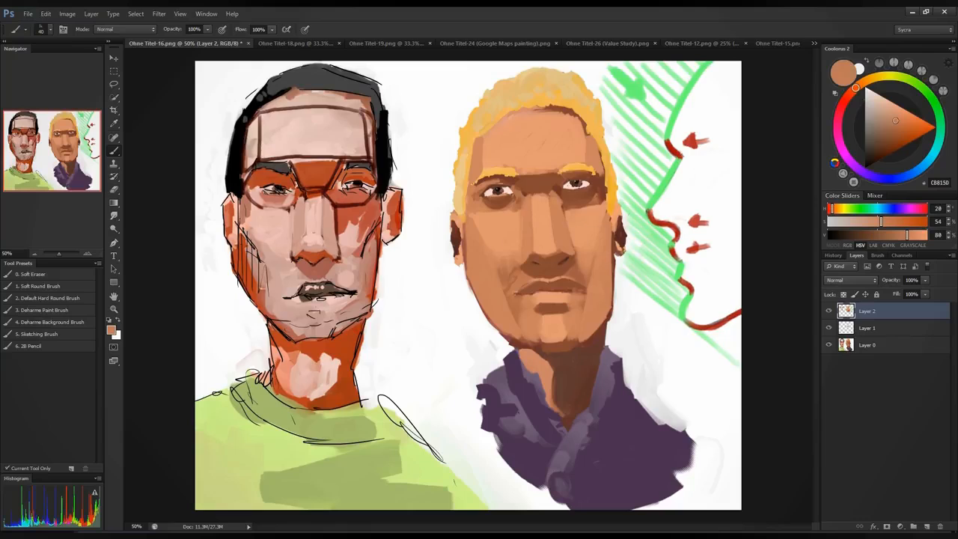
drag(577, 270, 528, 293)
key(bracketleft)
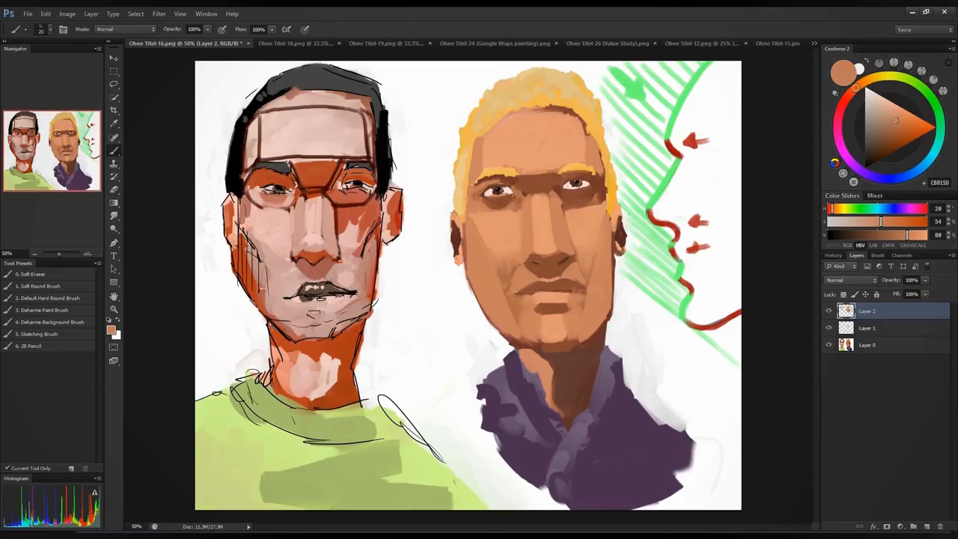
Step: Blend the blond man's lower cheeks beside the mouth with sampled C27C59 and CB815D, and touch up the lip and chin with E69A73
alt+click(587, 256)
drag(593, 268, 591, 294)
alt+click(494, 270)
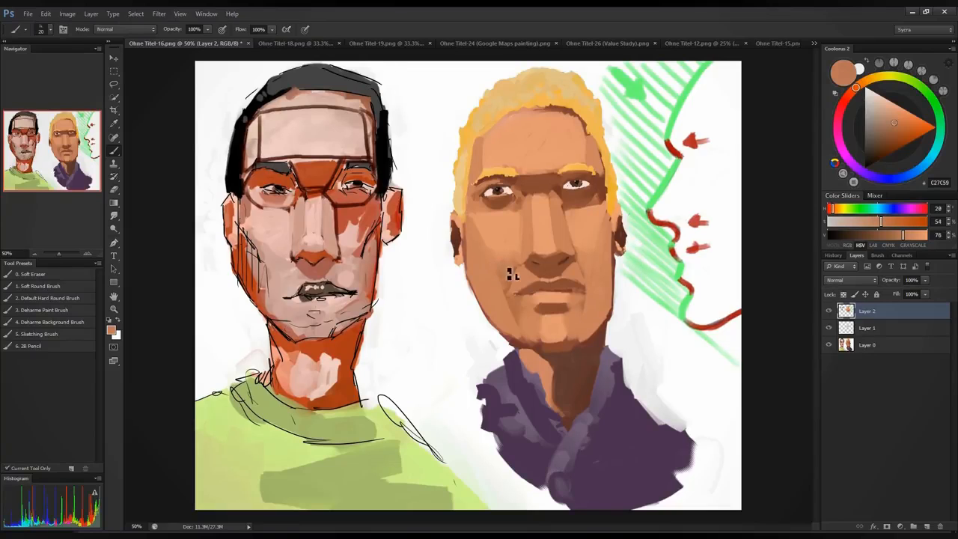
alt+click(508, 313)
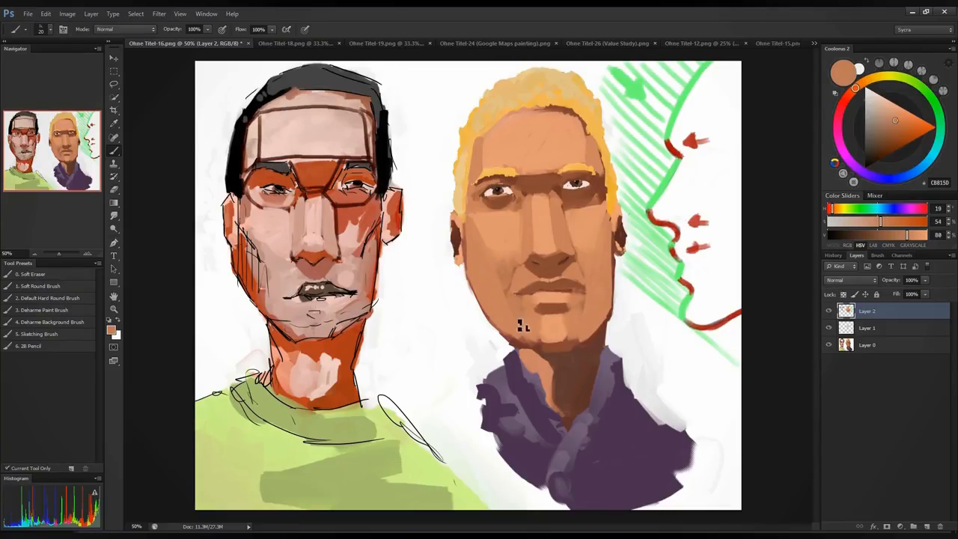
alt+click(550, 306)
alt+click(555, 296)
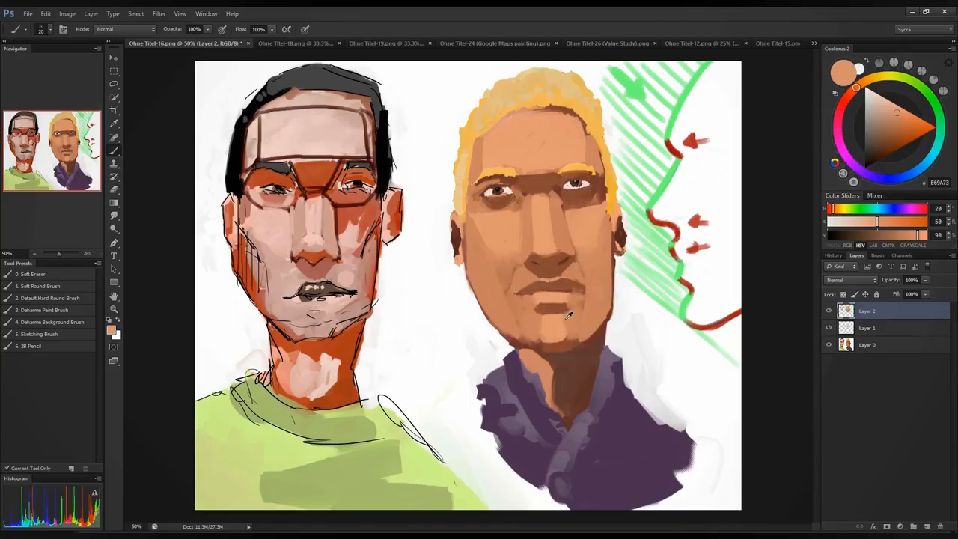
Step: Deepen the shadow around the blond man's eye sockets and nose bridge with sampled browns 894932, 844632 and 864732
alt+click(554, 191)
alt+click(556, 196)
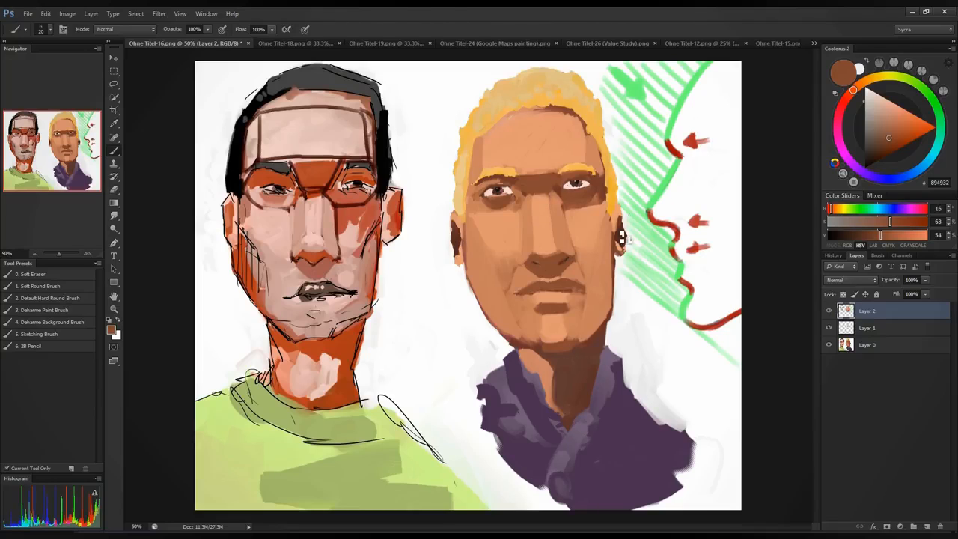
alt+click(552, 197)
alt+click(546, 184)
alt+click(530, 178)
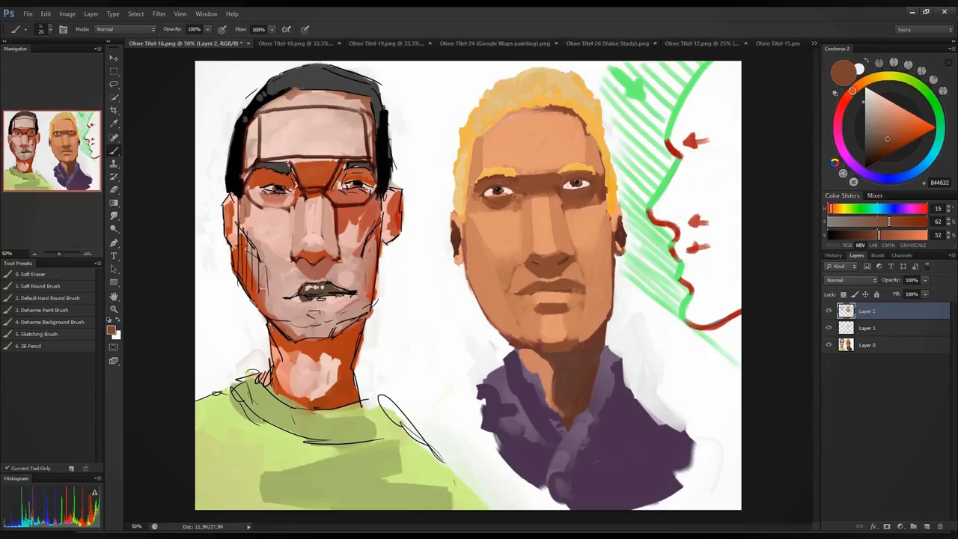
alt+click(516, 184)
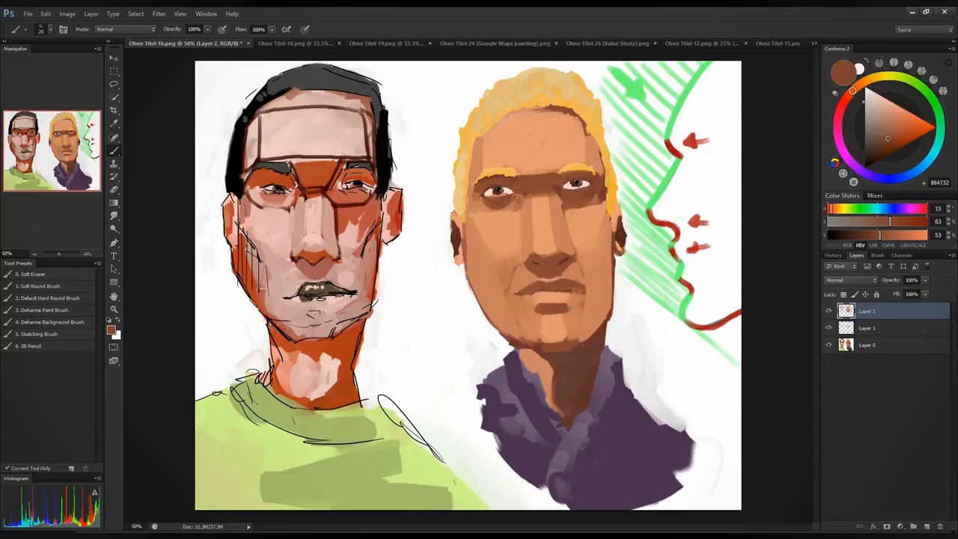
alt+click(506, 188)
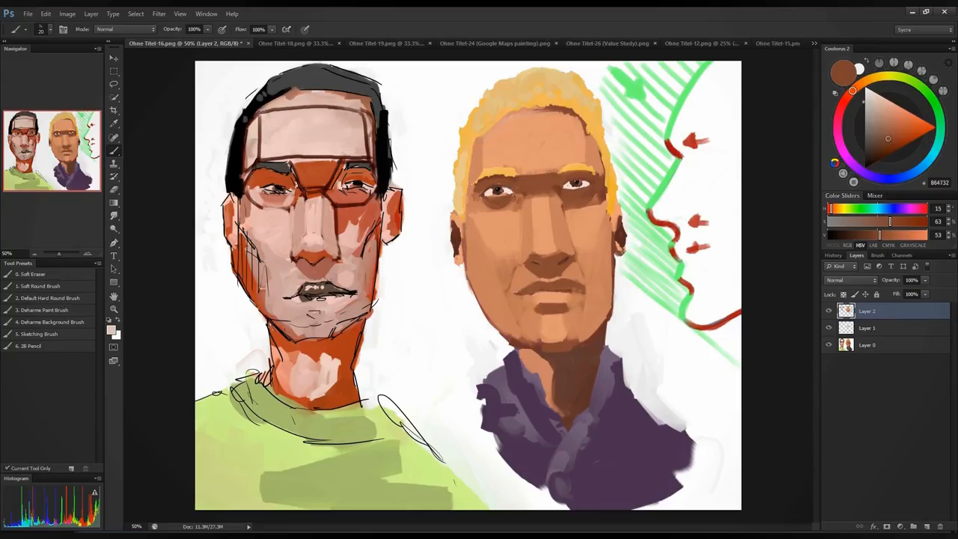
Step: Tone down the whites of both of the blond man's eyes with greyish brown 85726E
click(870, 130)
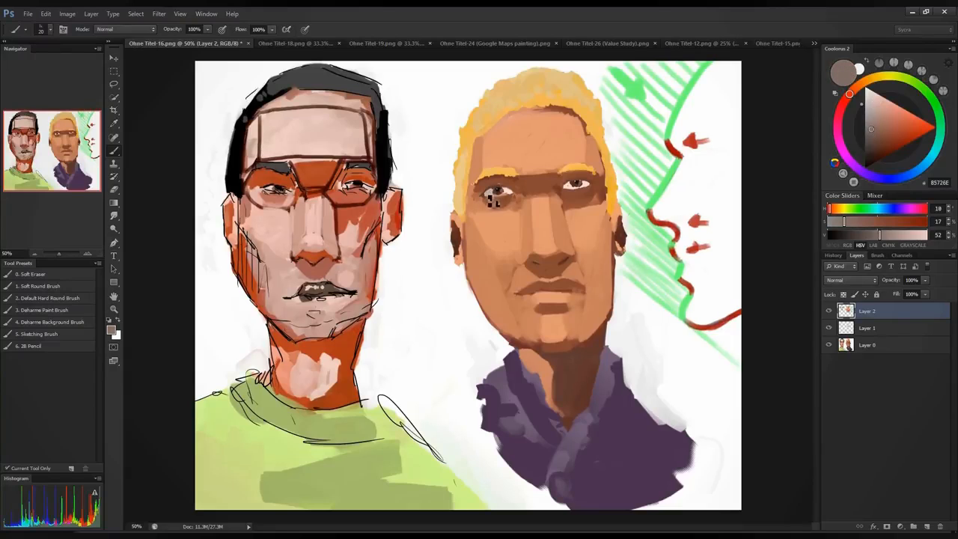
drag(497, 196, 513, 196)
drag(576, 193, 589, 192)
Step: Darken the pupils and eye outlines of the blond man with very dark brown 280E09
click(864, 151)
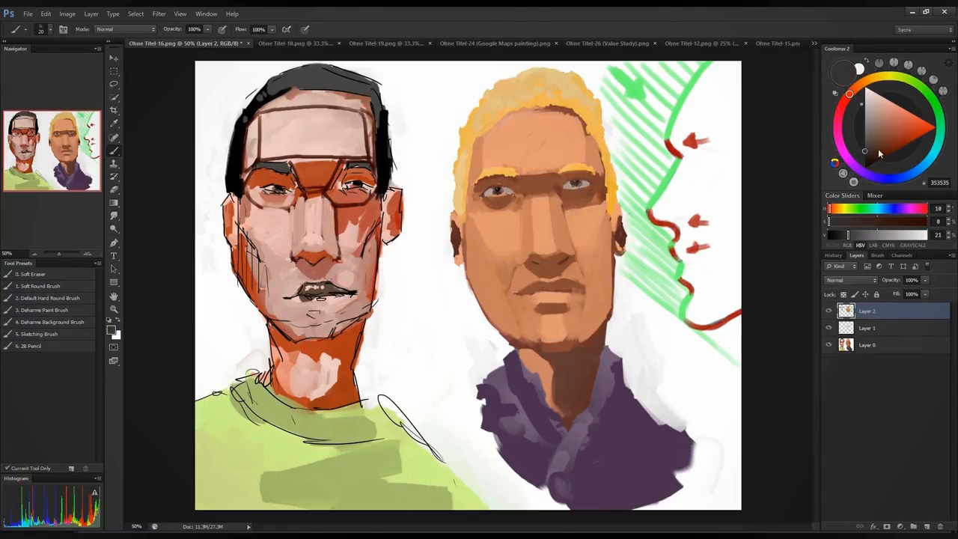
drag(877, 148, 873, 160)
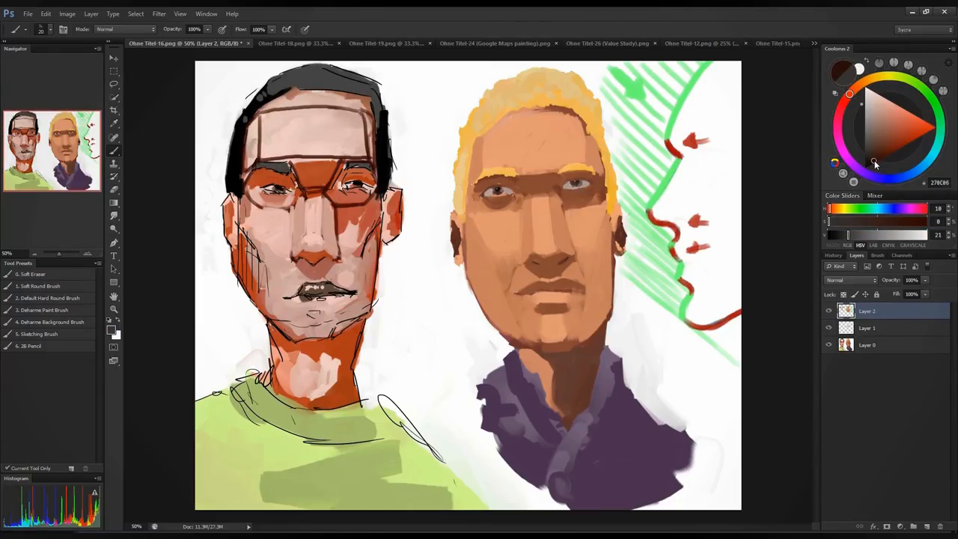
click(575, 185)
drag(501, 196, 507, 196)
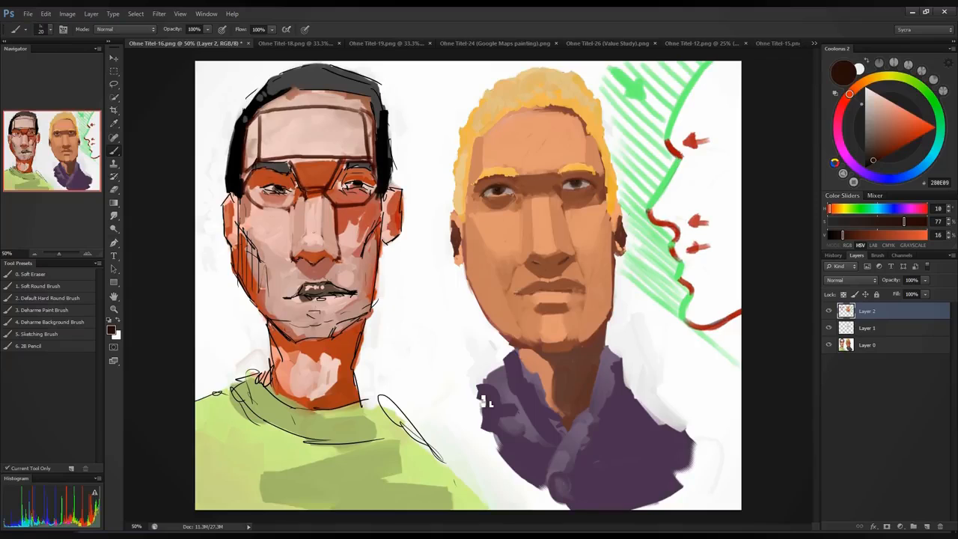
Step: Refine the front and side planes of the blond man's nose with sampled skin tones E0946D, CE8360, E69972 and CC825E
alt+click(509, 259)
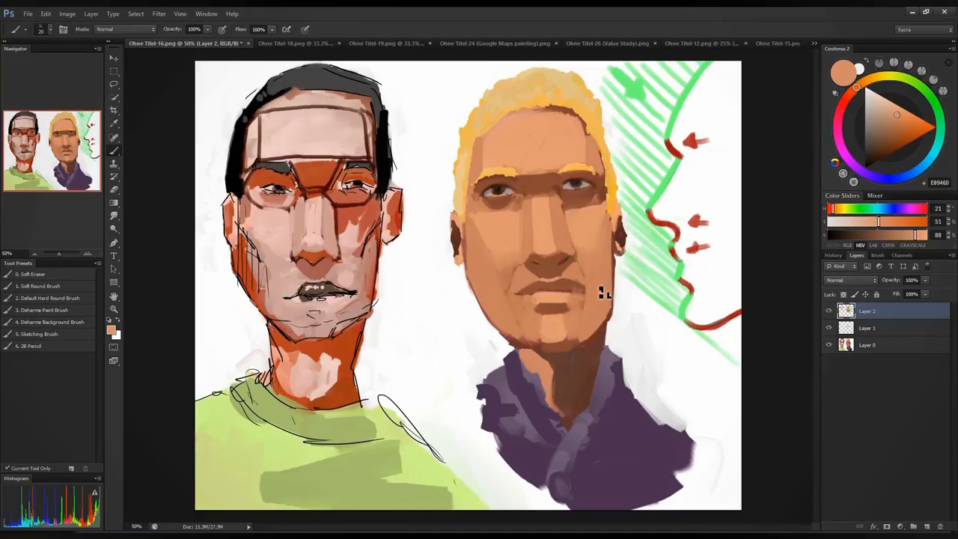
alt+click(539, 247)
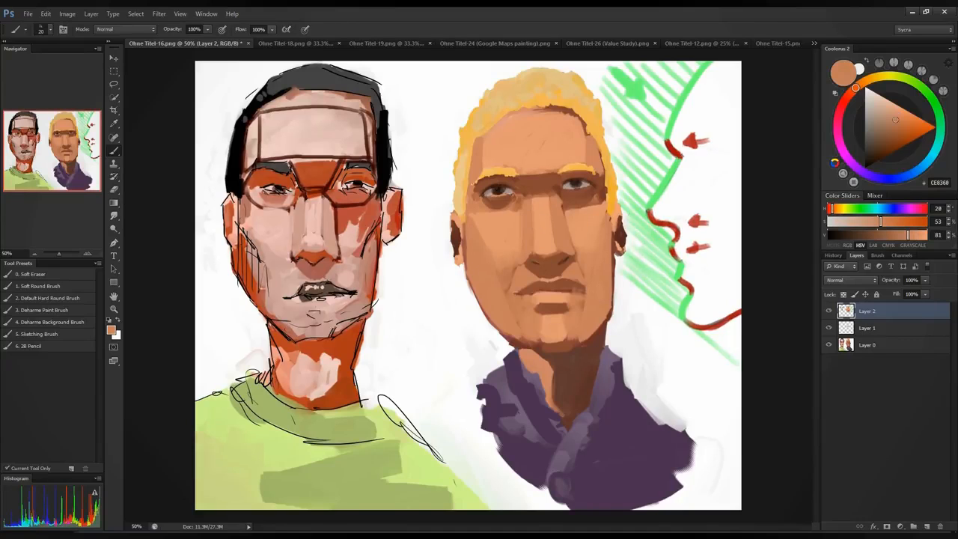
alt+click(552, 241)
drag(561, 206, 561, 211)
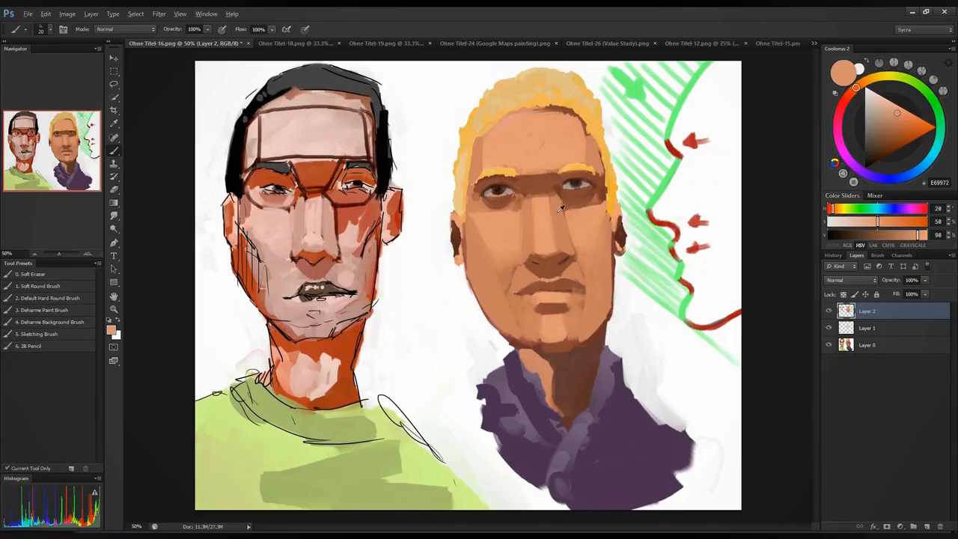
alt+click(561, 224)
key(bracketright)
key(bracketright)
key(bracketright)
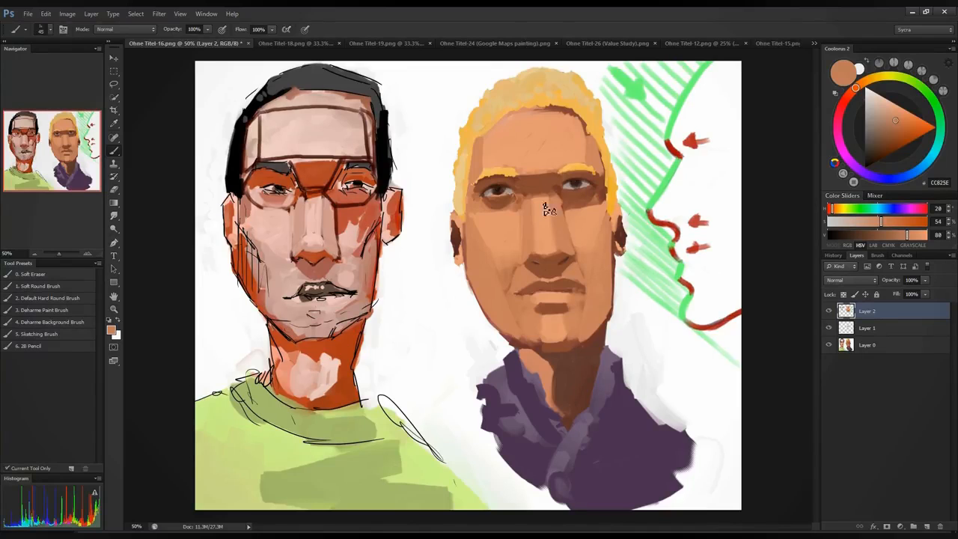
Step: Blend the tip and underside of the blond man's nose with sampled B5704E, 884A33 and CB825D
alt+click(552, 251)
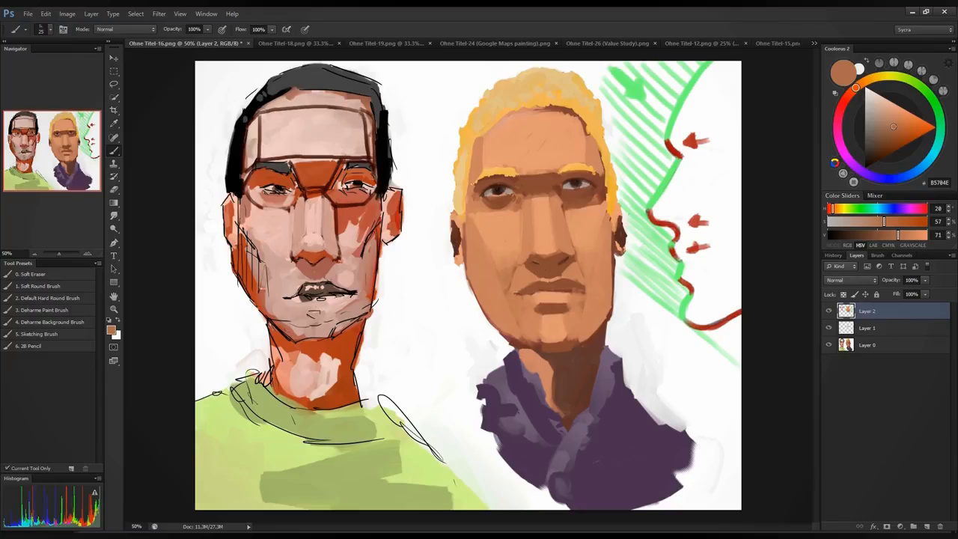
alt+click(544, 262)
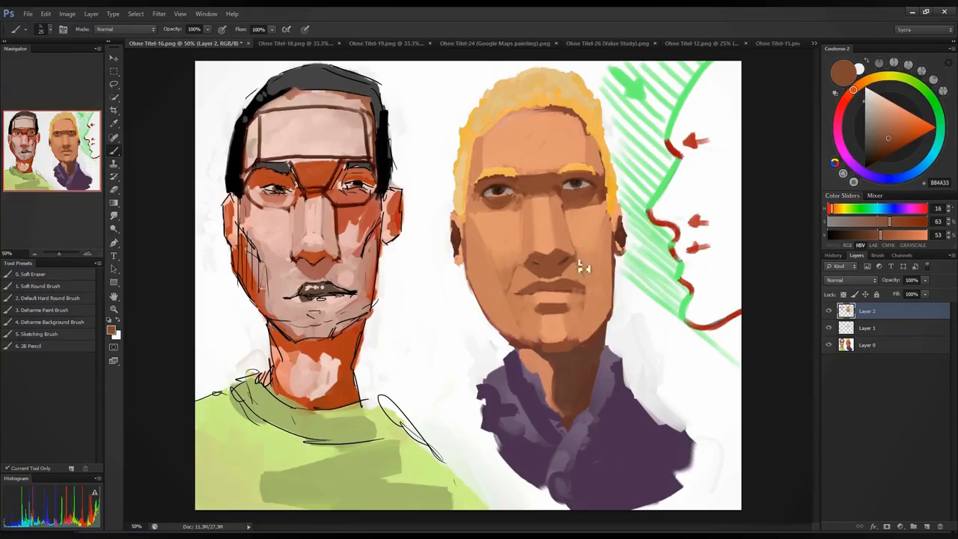
alt+click(553, 248)
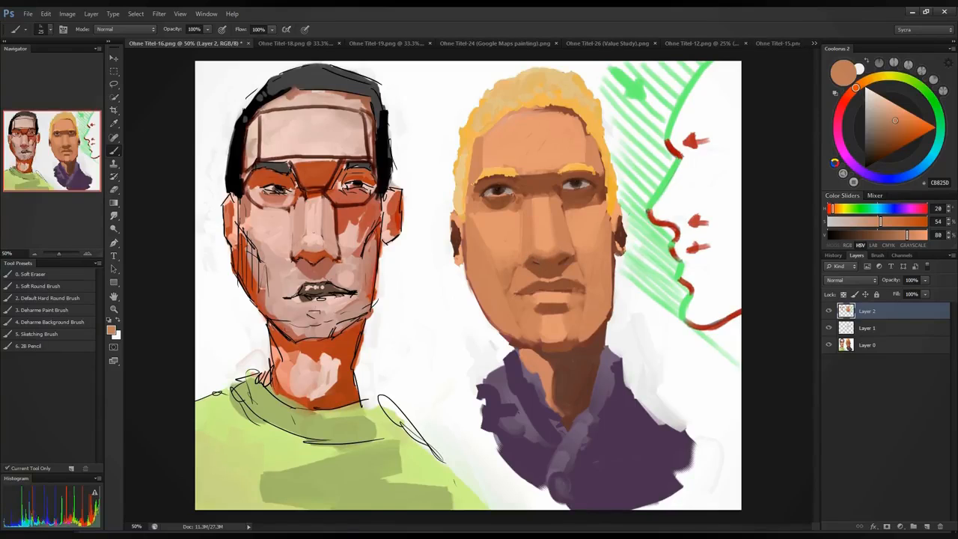
Step: Paint a mid-grey 6A6A6A swatch with an enlarged brush on the white background between the two portraits
drag(902, 143, 849, 114)
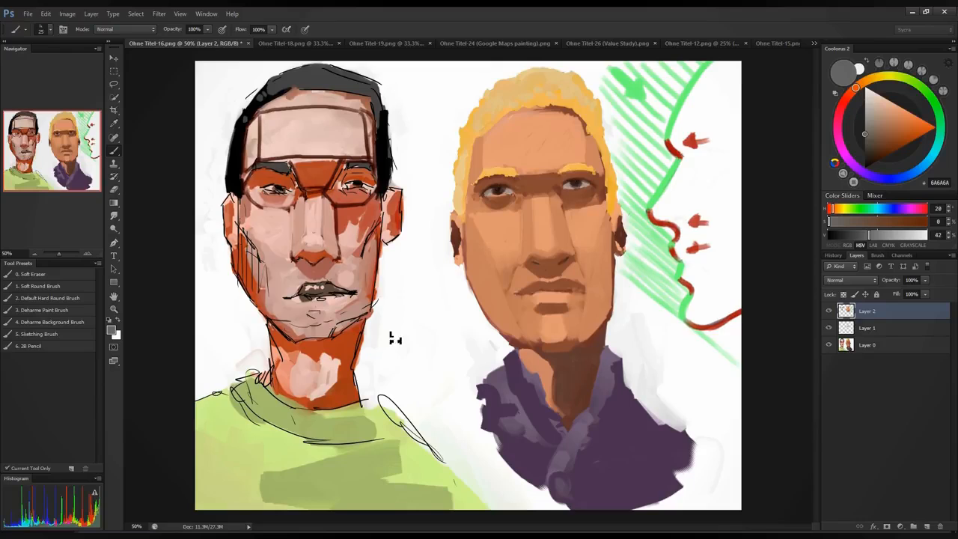
mouse_move(395, 339)
mouse_down()
mouse_move(401, 355)
mouse_move(382, 329)
mouse_up()
key(bracketright)
key(bracketright)
key(bracketright)
key(bracketright)
key(bracketright)
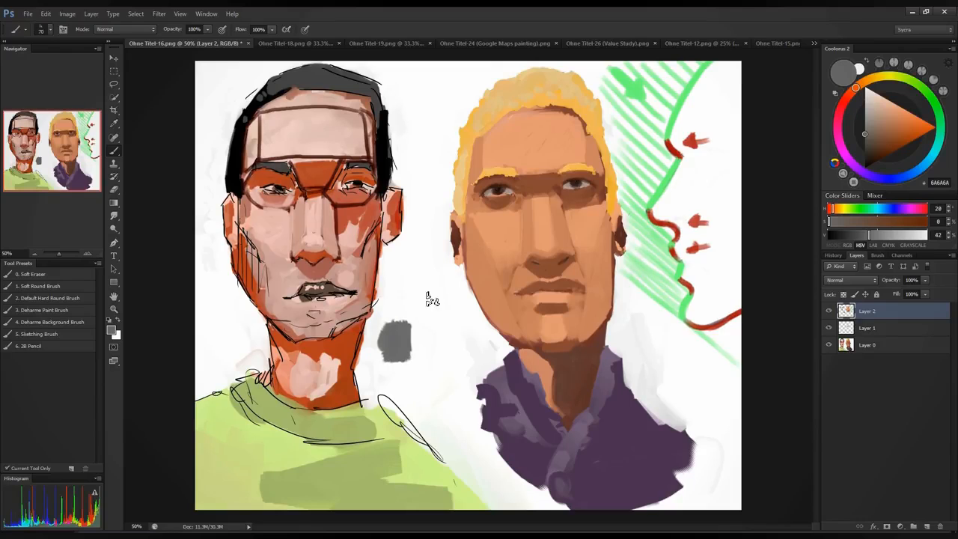
Step: Paint a near-black 1E1E1E swatch beside the grey one and sharpen the border between them
click(864, 157)
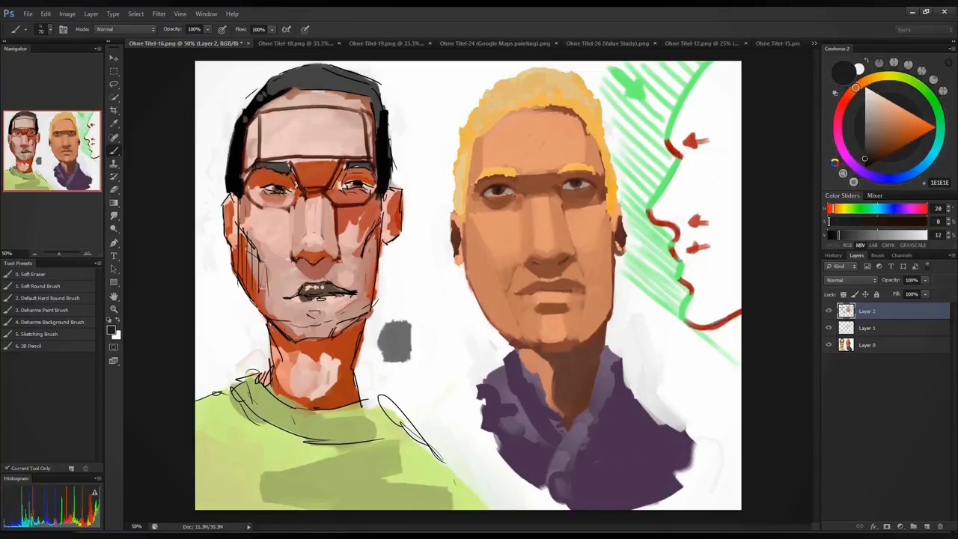
mouse_move(442, 334)
mouse_down()
mouse_move(436, 329)
mouse_move(440, 350)
mouse_move(449, 333)
mouse_move(458, 354)
mouse_move(450, 329)
mouse_move(416, 337)
mouse_move(402, 357)
mouse_up()
alt+click(398, 339)
alt+click(444, 332)
alt+click(413, 337)
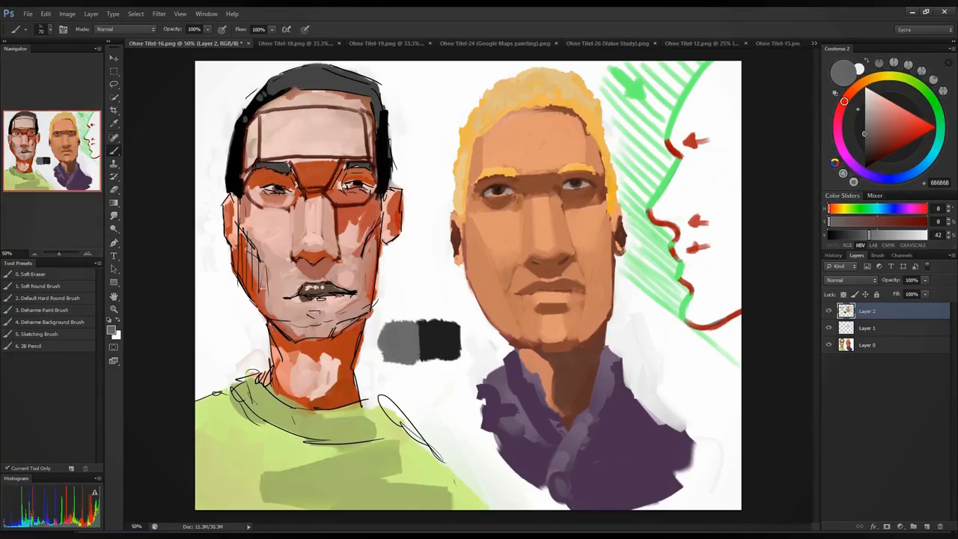
Step: Trim the outer edges of both swatches with sampled white to form a two-plane box with a pointed lower corner
alt+click(430, 413)
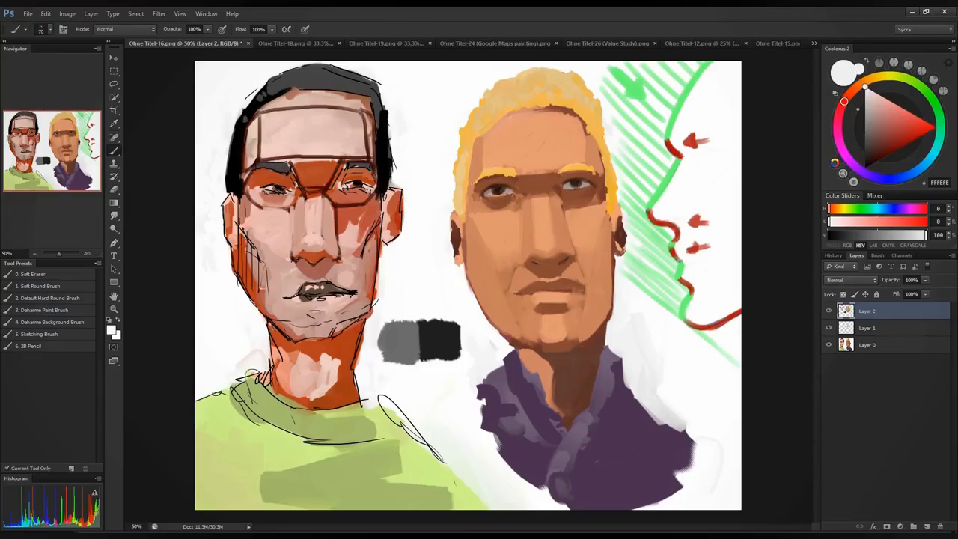
drag(388, 311, 380, 362)
drag(454, 320, 457, 362)
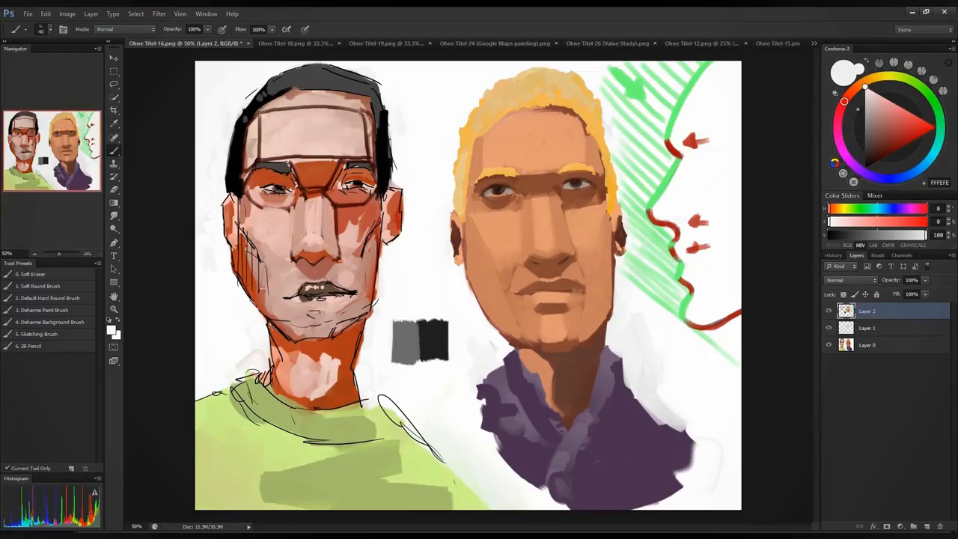
mouse_move(393, 361)
mouse_down()
mouse_move(449, 360)
mouse_move(437, 368)
mouse_up()
drag(387, 321, 458, 321)
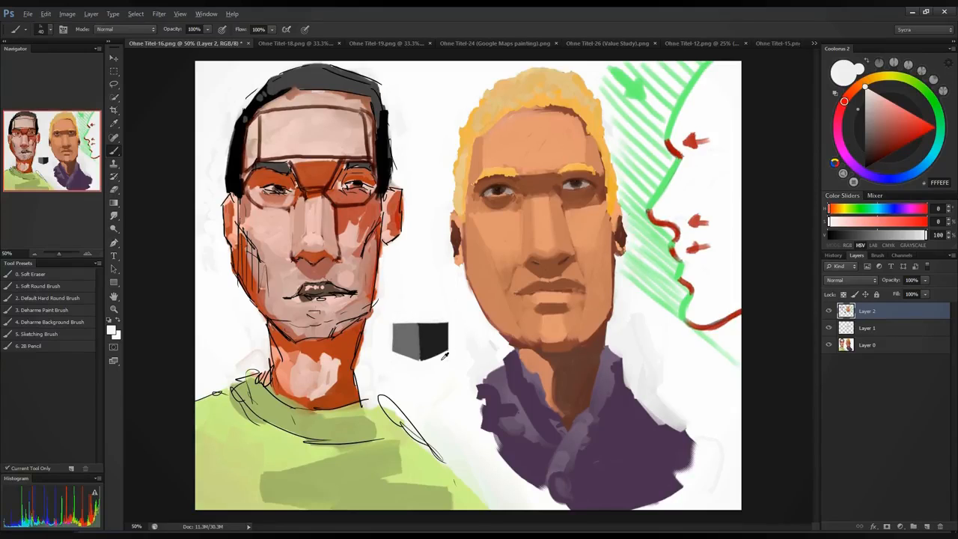
alt+click(421, 337)
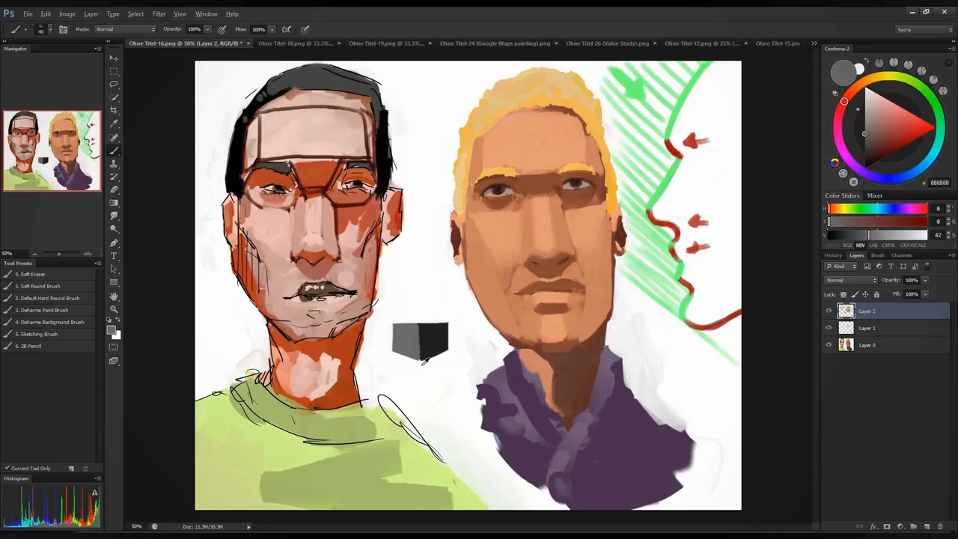
alt+click(421, 362)
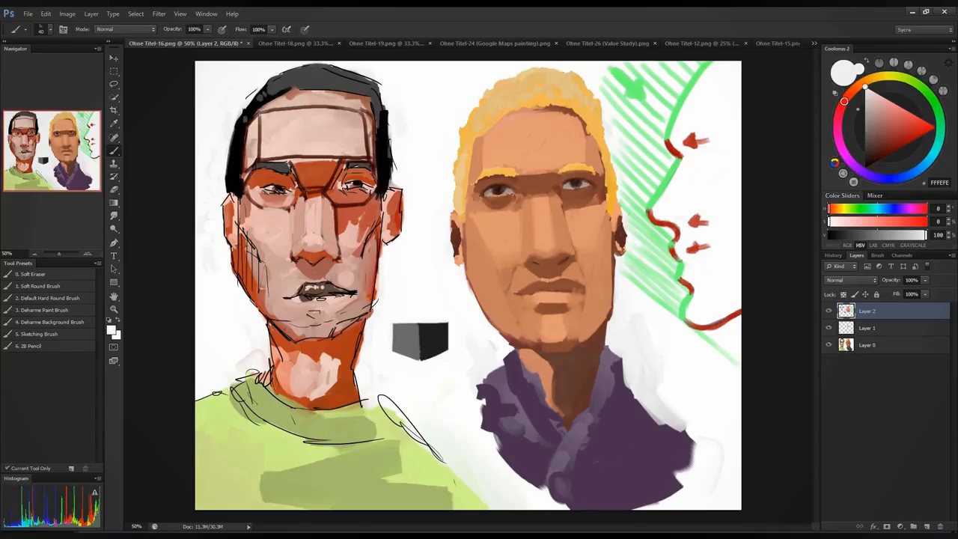
Step: Paint a dark grey 404040 transition plane between the box's grey and black sides, refining its edges with the sampled greys
alt+click(423, 336)
alt+click(417, 332)
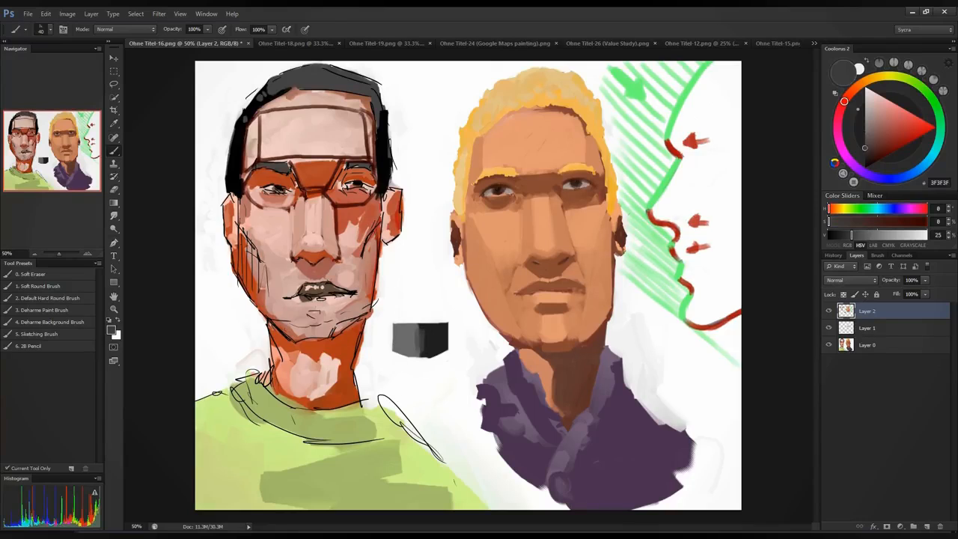
alt+click(421, 336)
alt+click(421, 334)
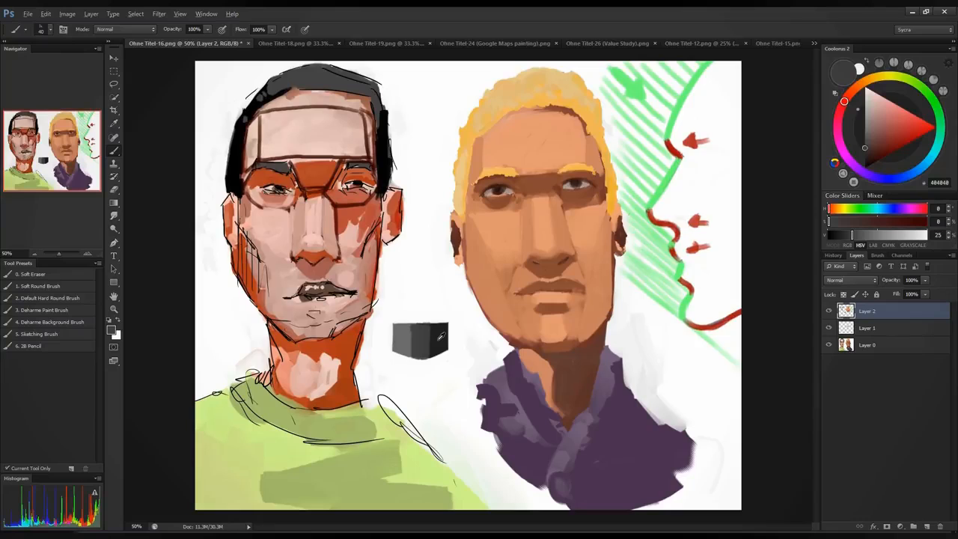
alt+click(441, 336)
alt+click(406, 344)
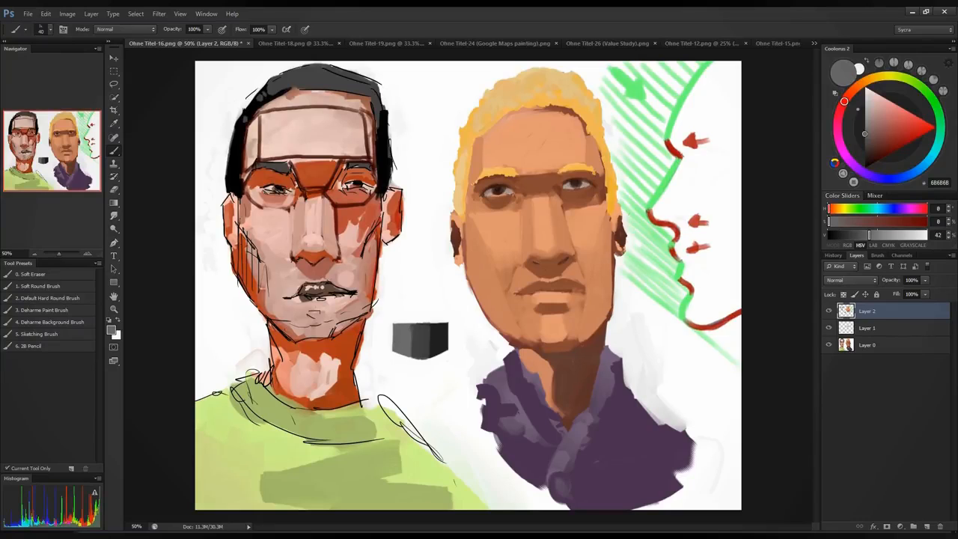
alt+click(423, 340)
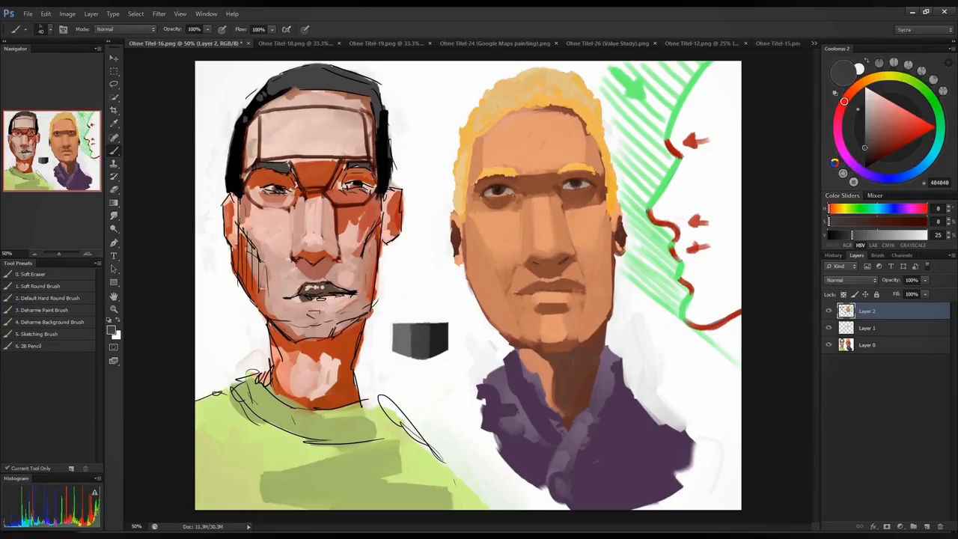
alt+click(410, 340)
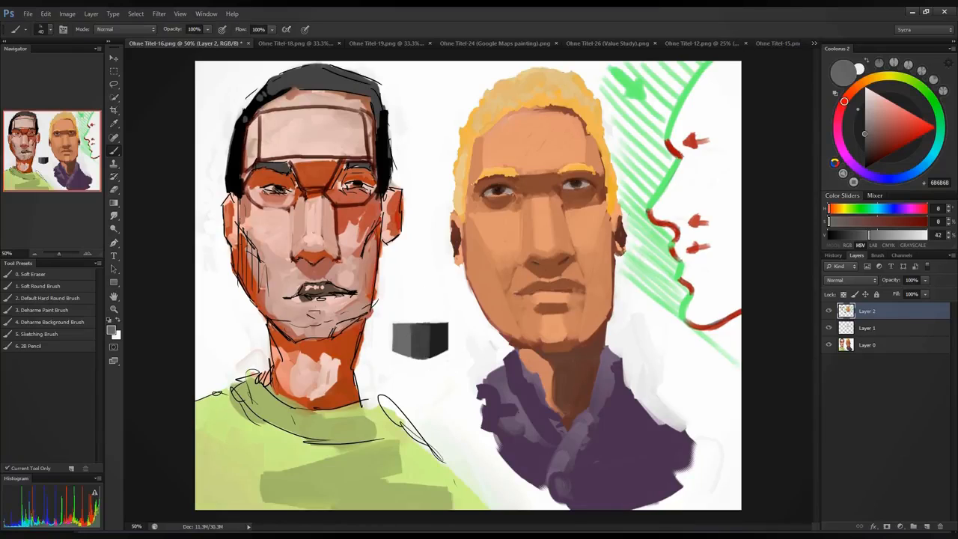
Step: Draw two grey arrow diagrams below the box, one turning at a sharp corner and one with an intermediate segment
drag(417, 377, 463, 354)
drag(458, 365, 463, 354)
drag(386, 376, 417, 398)
mouse_move(405, 400)
mouse_down()
mouse_move(436, 409)
mouse_move(465, 378)
mouse_up()
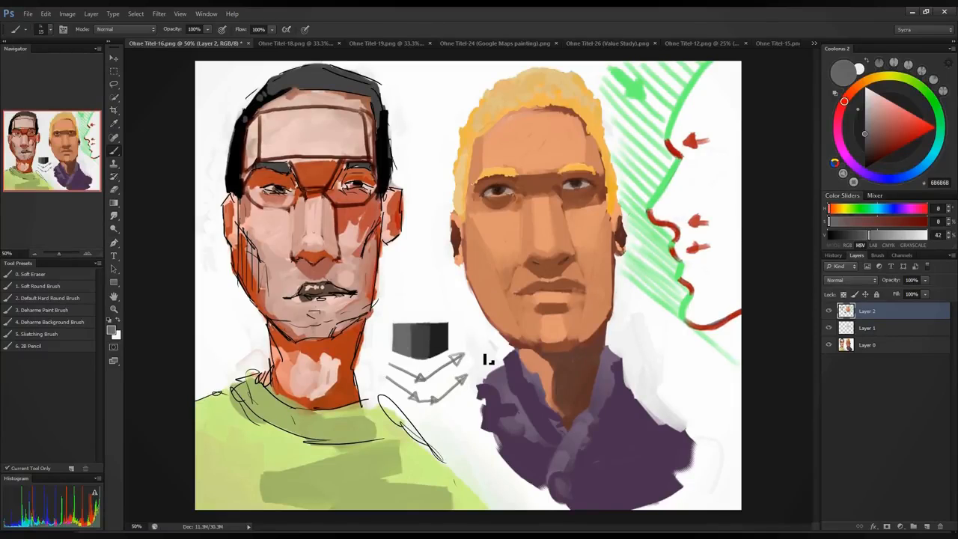
Step: Soften the edges of the blond man's nostrils and nose underside with sampled 884A33 and CA7F5D
alt+click(547, 252)
alt+click(552, 262)
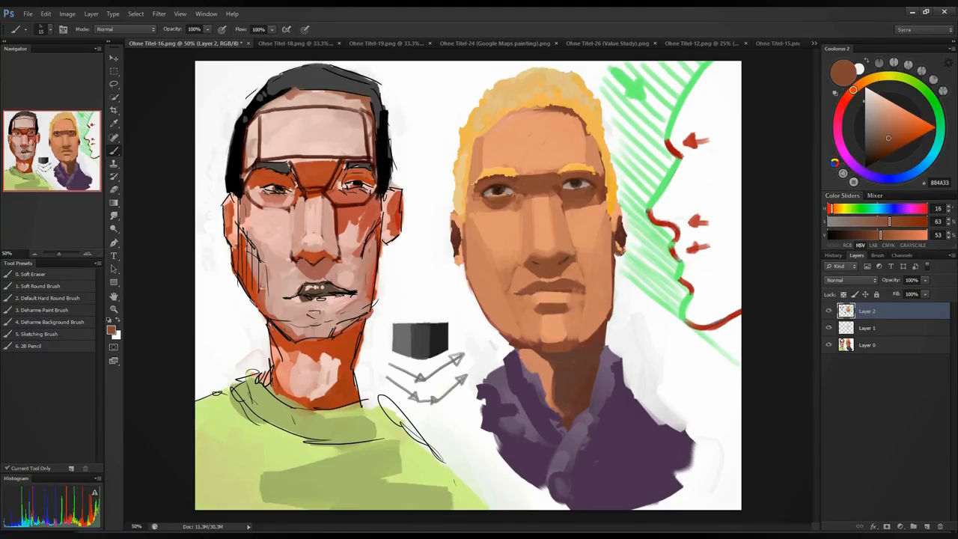
alt+click(572, 259)
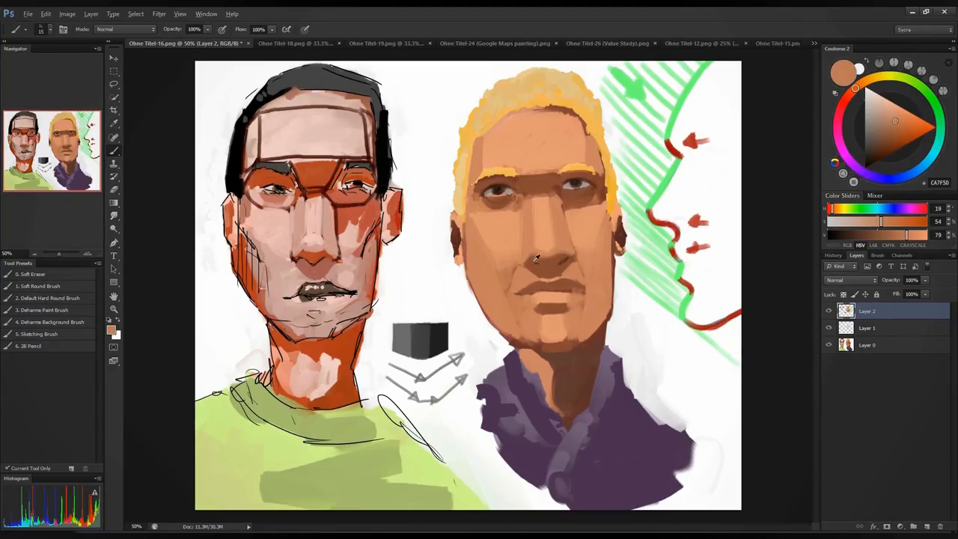
alt+click(542, 255)
drag(536, 259, 528, 269)
key(bracketright)
Step: Blend the blond man's cheek planes below the eyes with sampled CC845D, DE936C and CB825D
alt+click(479, 246)
alt+click(481, 207)
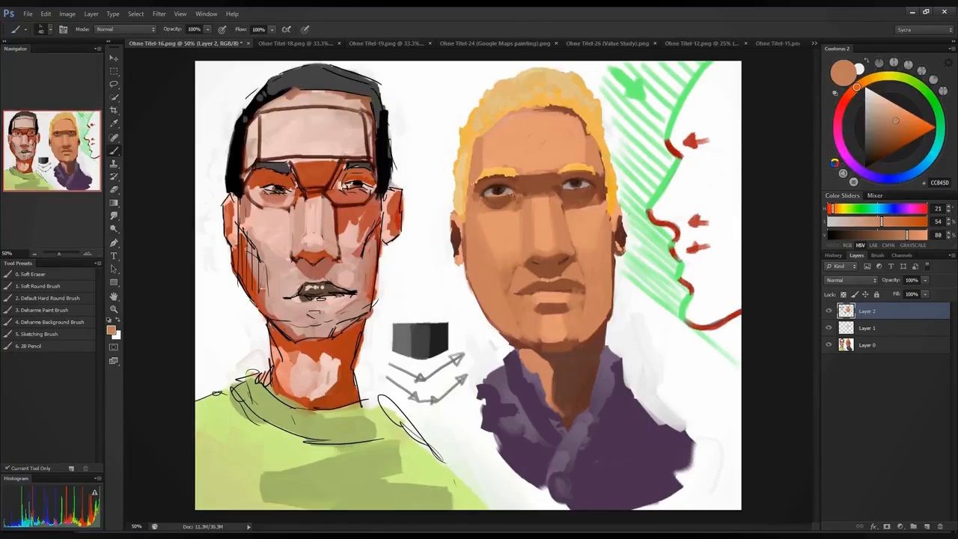
alt+click(576, 213)
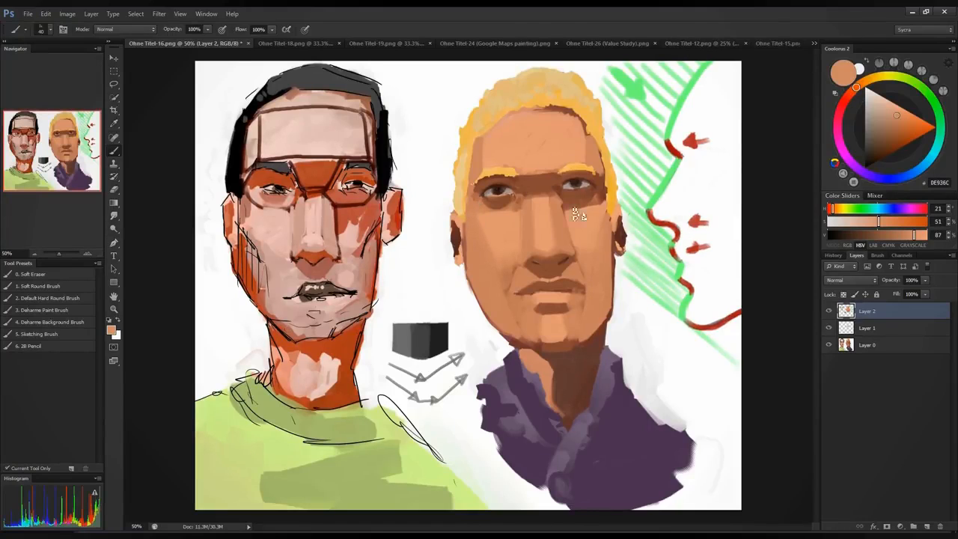
drag(574, 210, 596, 203)
alt+click(493, 267)
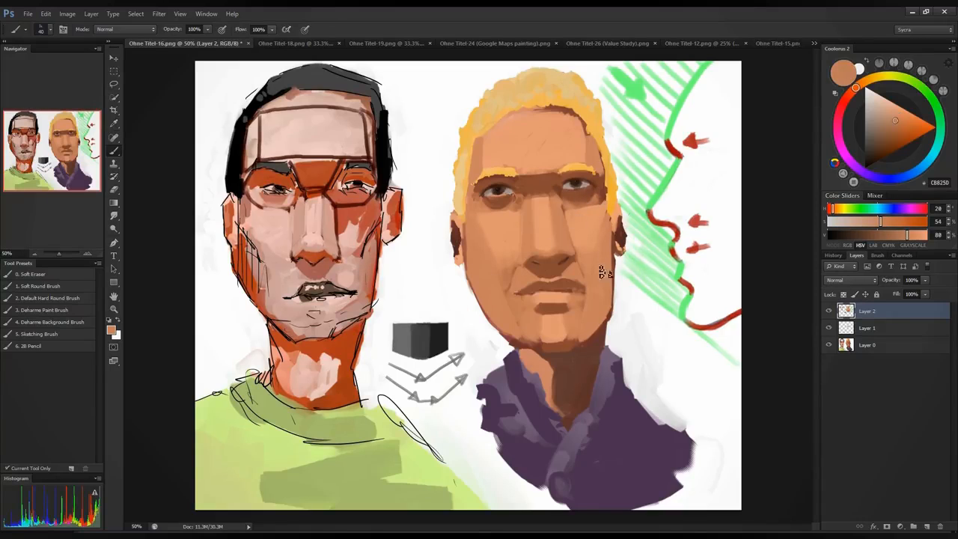
Step: Soften the lower plane of the blond man's chin with sampled 93523A, and sample C97F5C beside the nose
alt+click(572, 336)
alt+click(559, 341)
alt+click(561, 341)
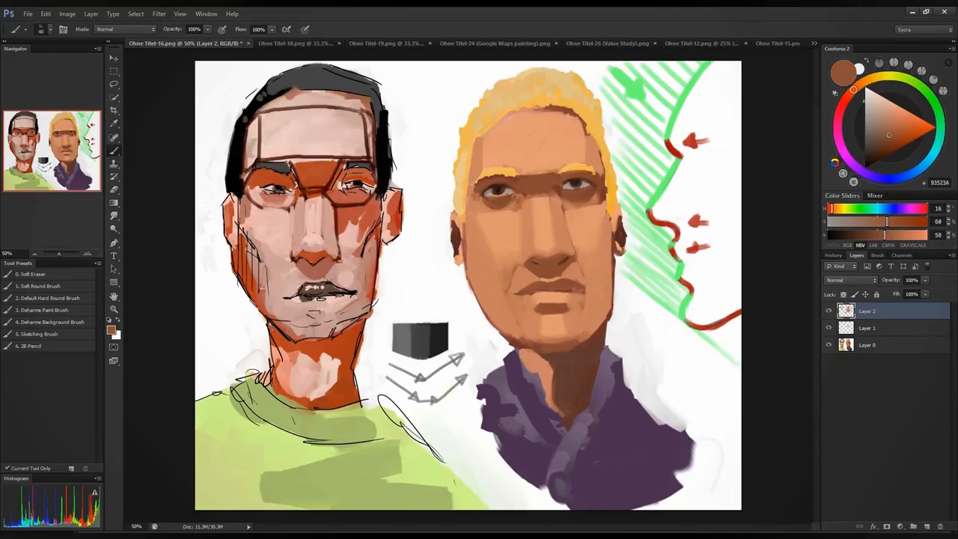
alt+click(573, 268)
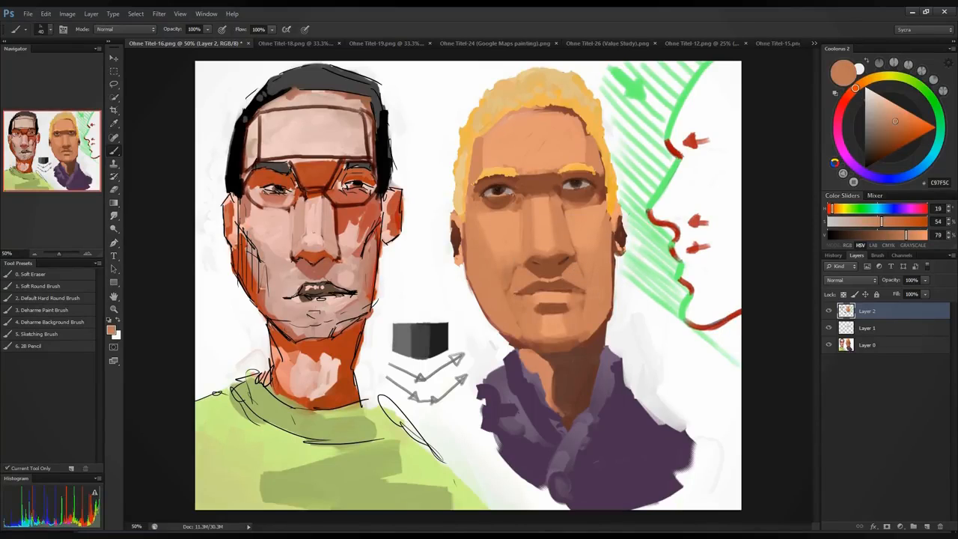
Step: Soften the transition from the blond man's nose bridge to his brow with sampled E89B74 and CB815D
alt+click(543, 193)
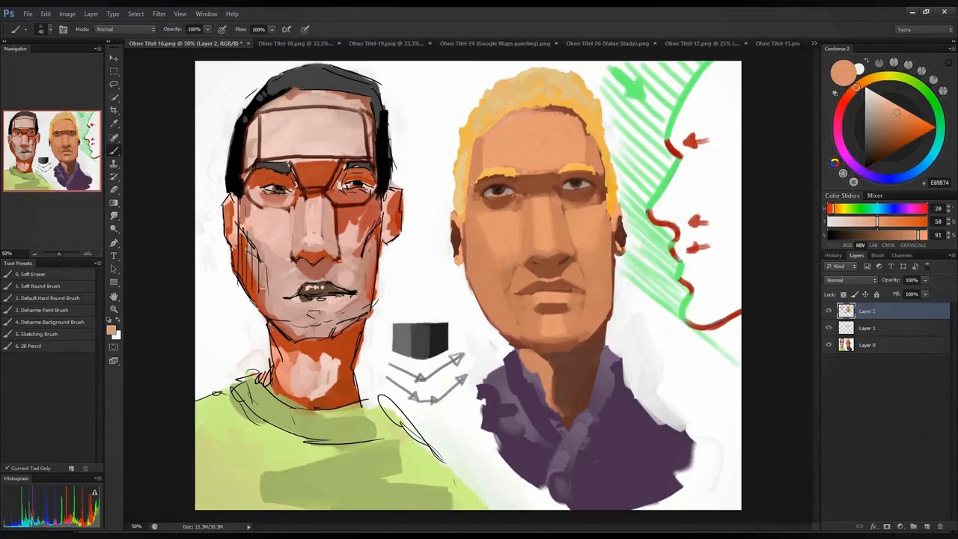
alt+click(538, 169)
alt+click(544, 178)
alt+click(555, 261)
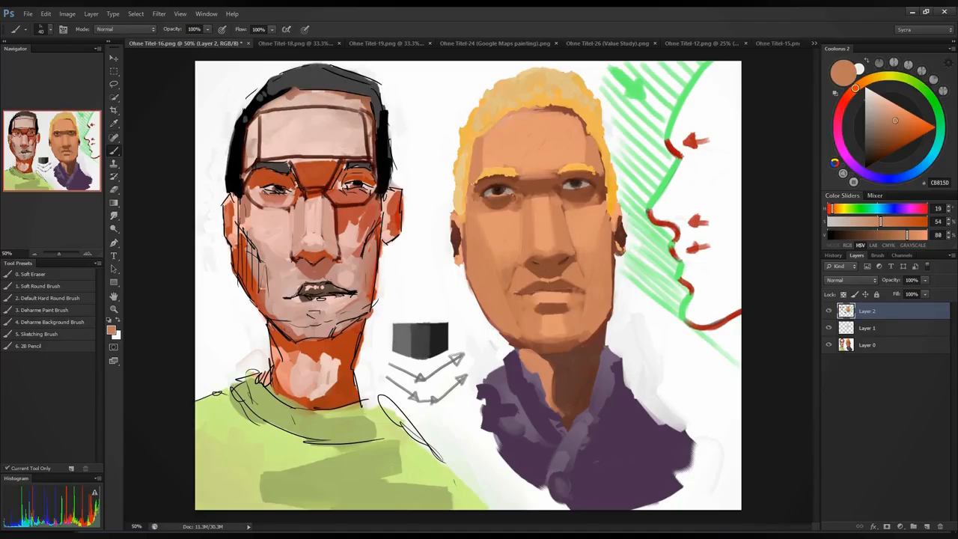
Step: Rework the shaded plane between the blond man's eyebrows with sampled B56F50, 8C4C35, E69972 and A86448
alt+click(545, 177)
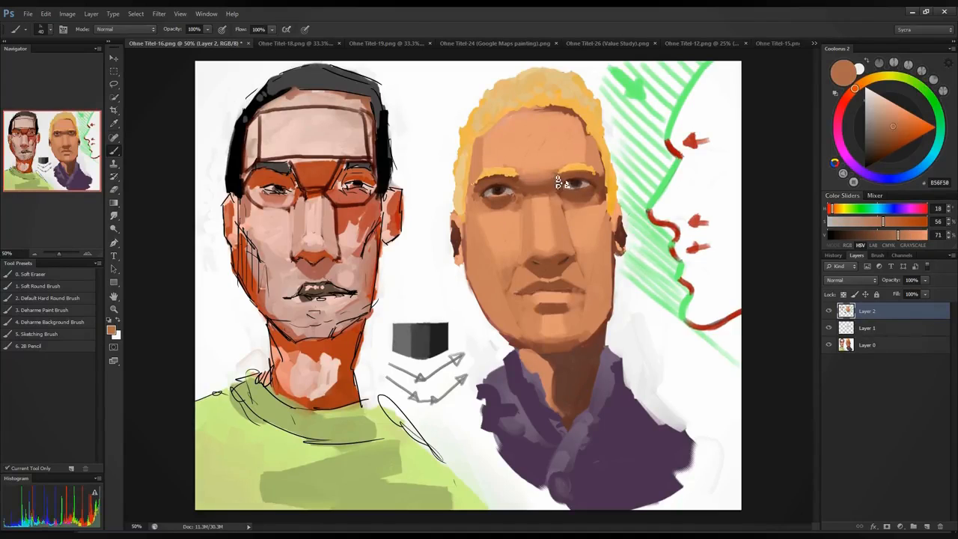
alt+click(551, 184)
alt+click(547, 132)
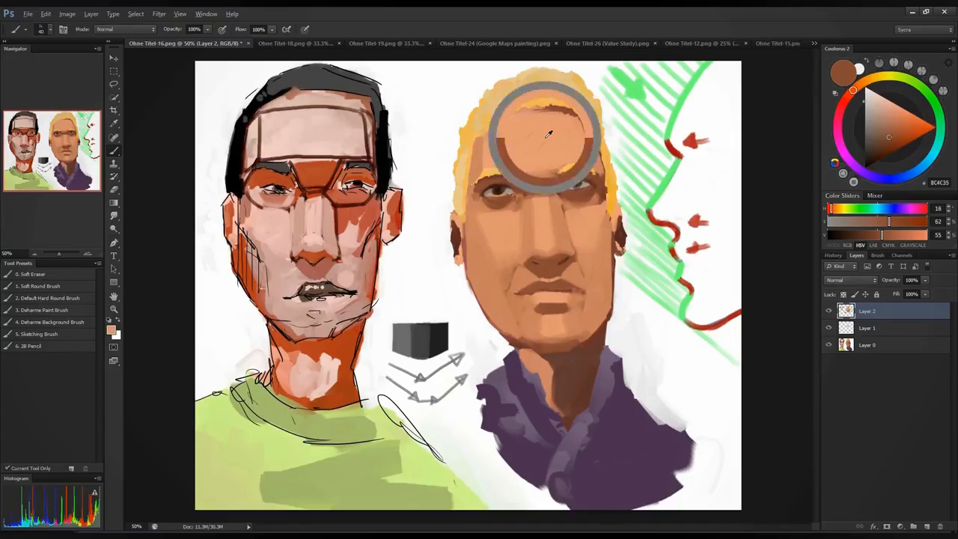
alt+click(540, 197)
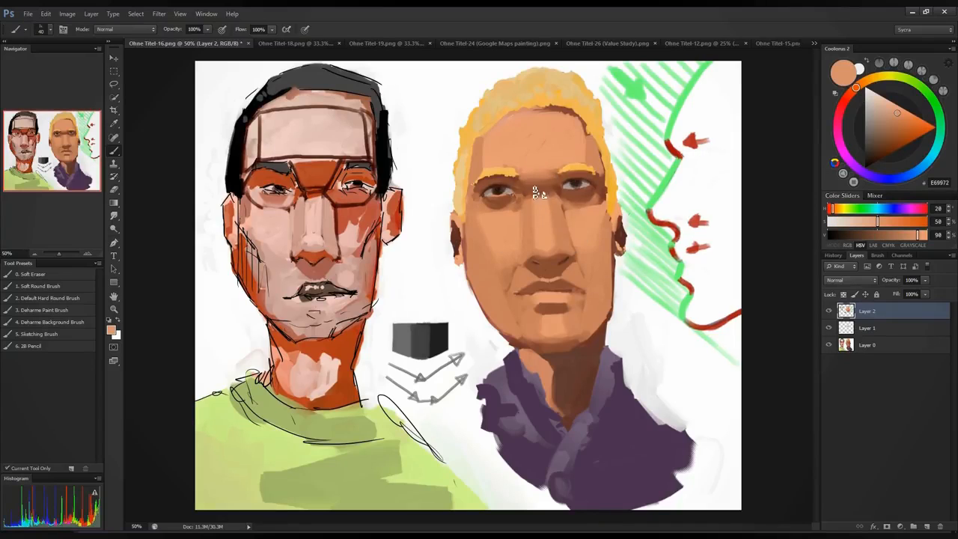
alt+click(539, 183)
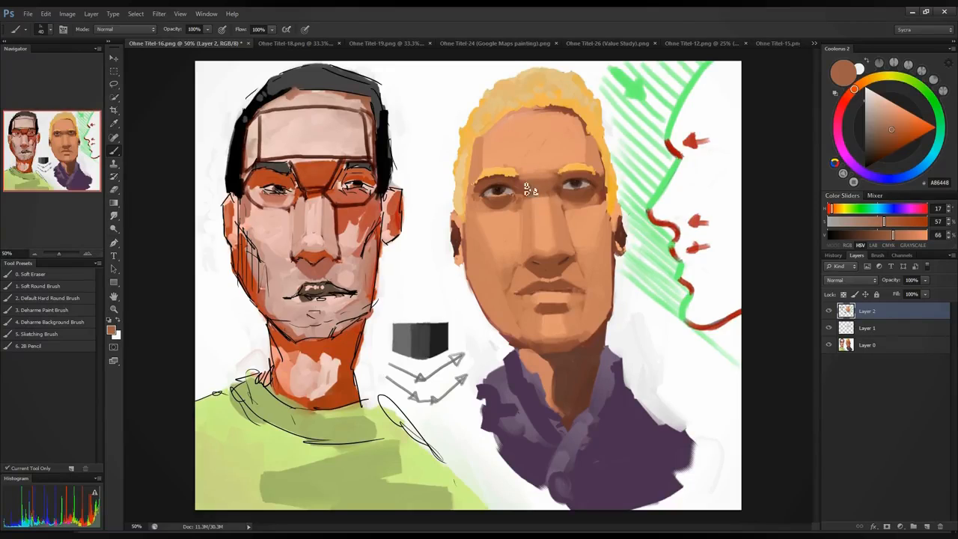
Step: Add a pale D8C2C0 highlight to the tip of the blond man's nose and blend it with sampled E4AB8C
alt+click(549, 234)
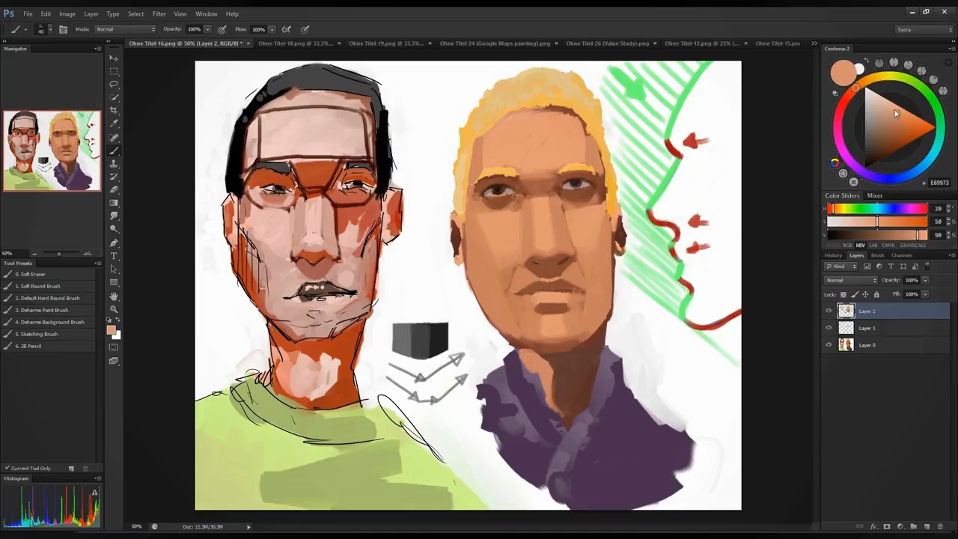
drag(894, 111, 888, 106)
click(863, 83)
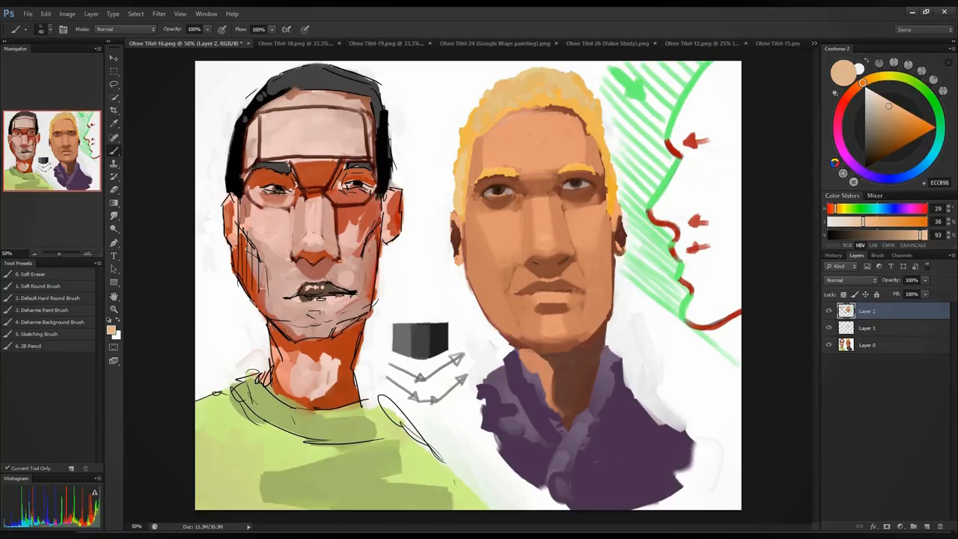
click(847, 97)
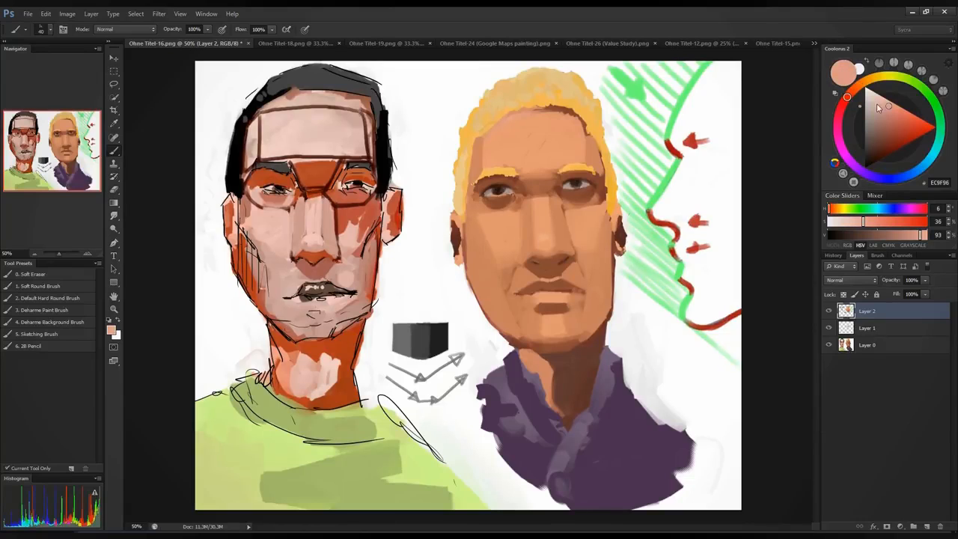
click(872, 103)
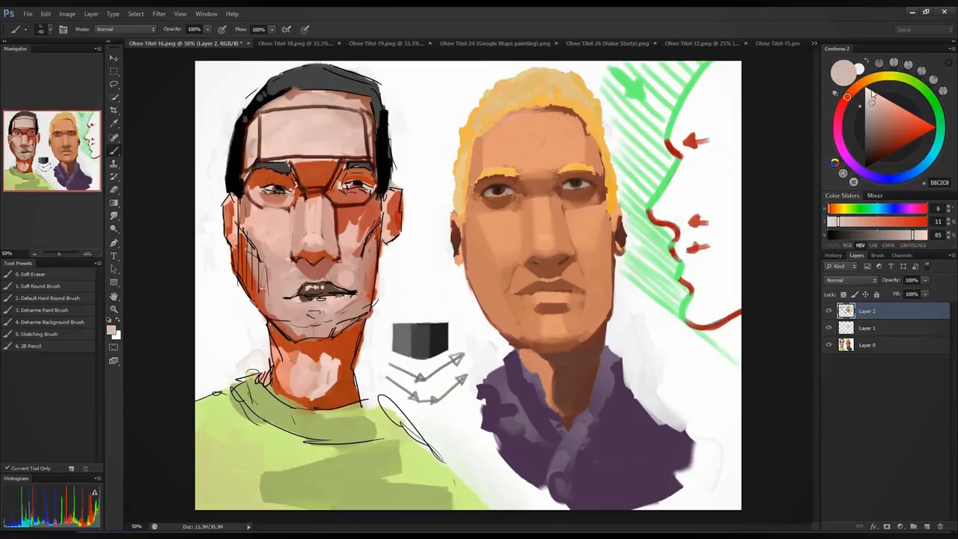
alt+click(540, 234)
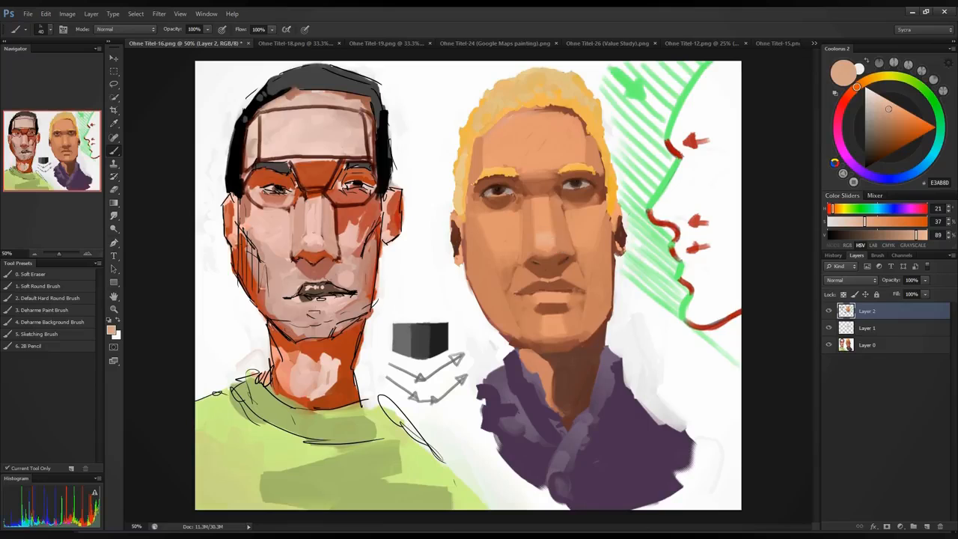
alt+click(552, 245)
alt+click(544, 236)
drag(546, 236, 547, 245)
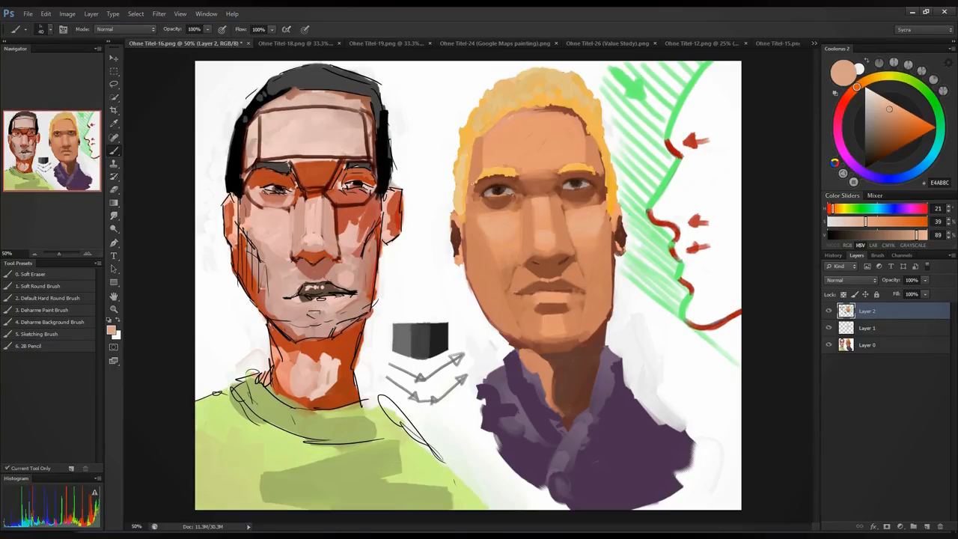
Step: Lighten the front planes of the blond man's cheeks and forehead with sampled E29770, E3A686 and E69973
alt+click(506, 242)
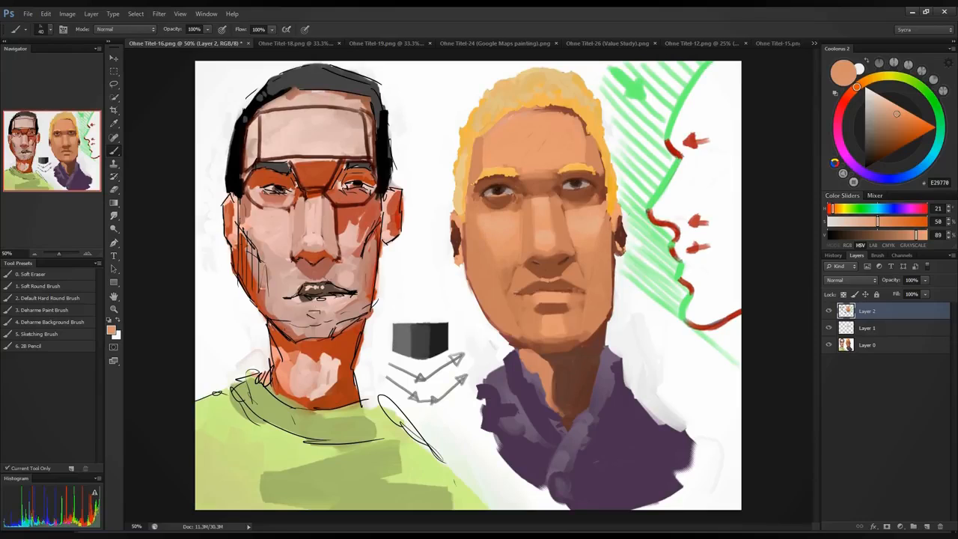
alt+click(598, 211)
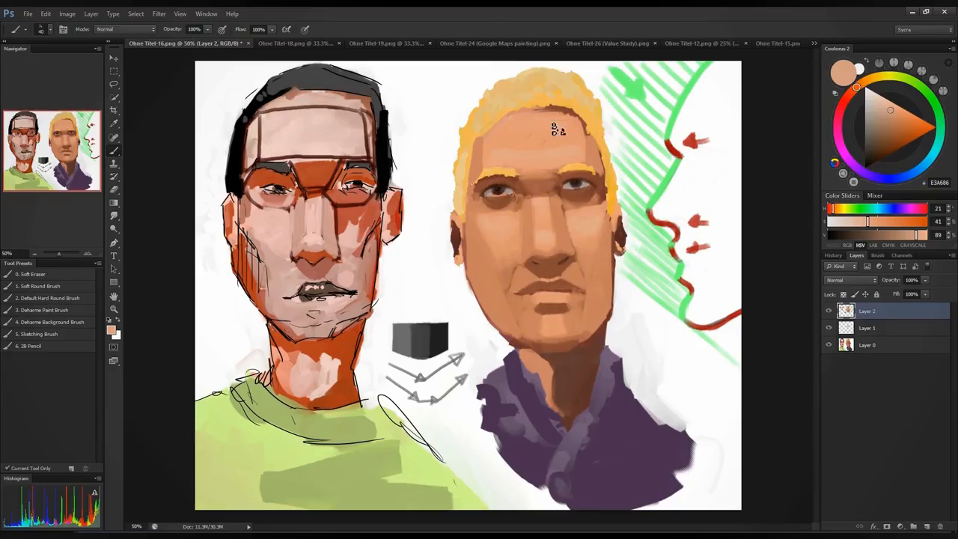
alt+click(490, 143)
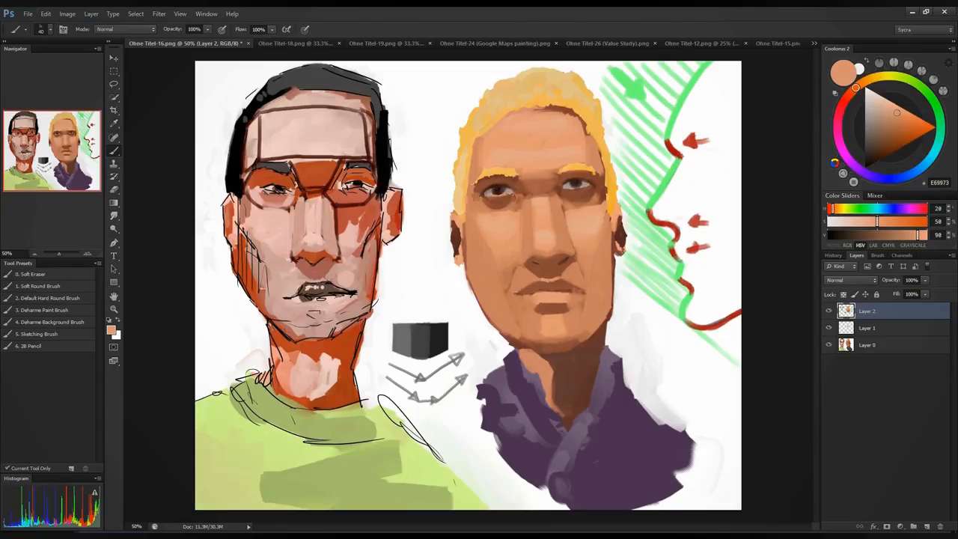
Step: Soften the plane change between the blond man's cheek and mouth with sampled intermediate skin tones such as D48B65
alt+click(490, 248)
alt+click(575, 269)
alt+click(512, 273)
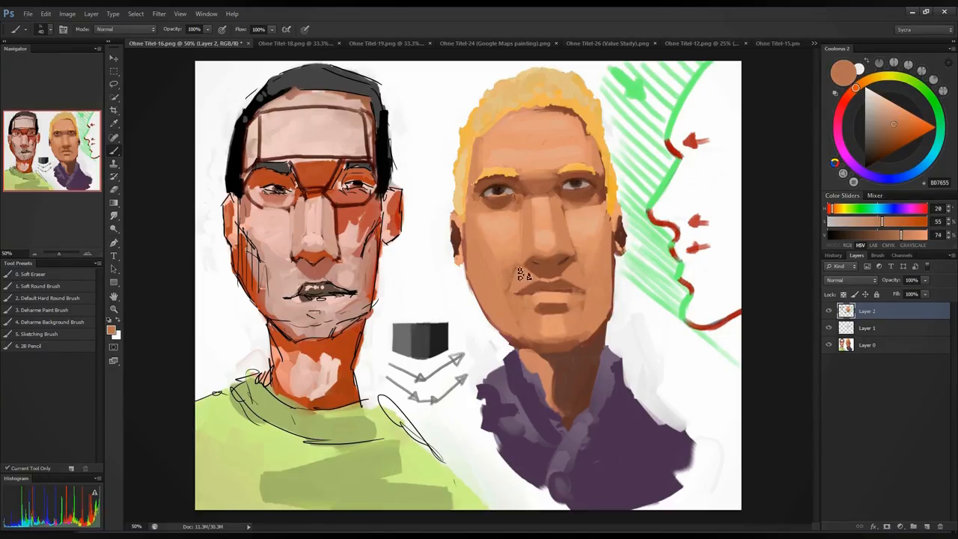
alt+click(510, 266)
alt+click(512, 263)
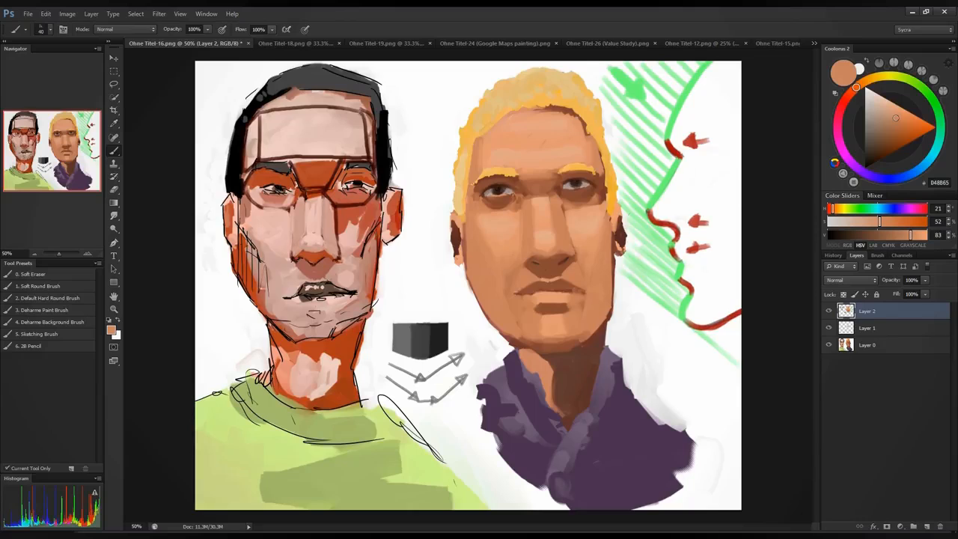
Step: Sketch a ticked arrow above the grey box and a dark slanted block casting a shadow onto it, using sampled 1E1E1E
alt+click(439, 338)
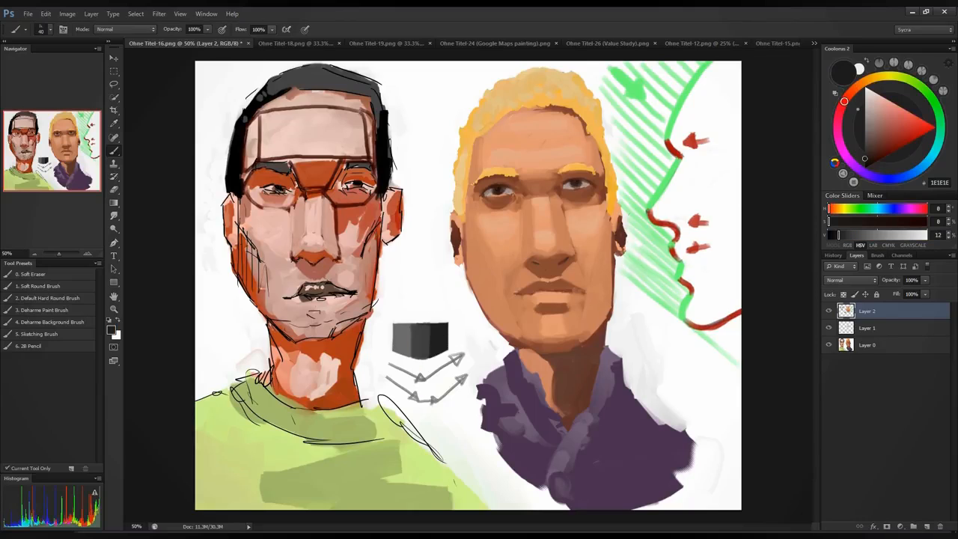
drag(420, 280, 435, 320)
key(ctrl+z)
mouse_move(389, 302)
mouse_down()
mouse_move(413, 316)
mouse_move(448, 307)
mouse_move(414, 317)
mouse_up()
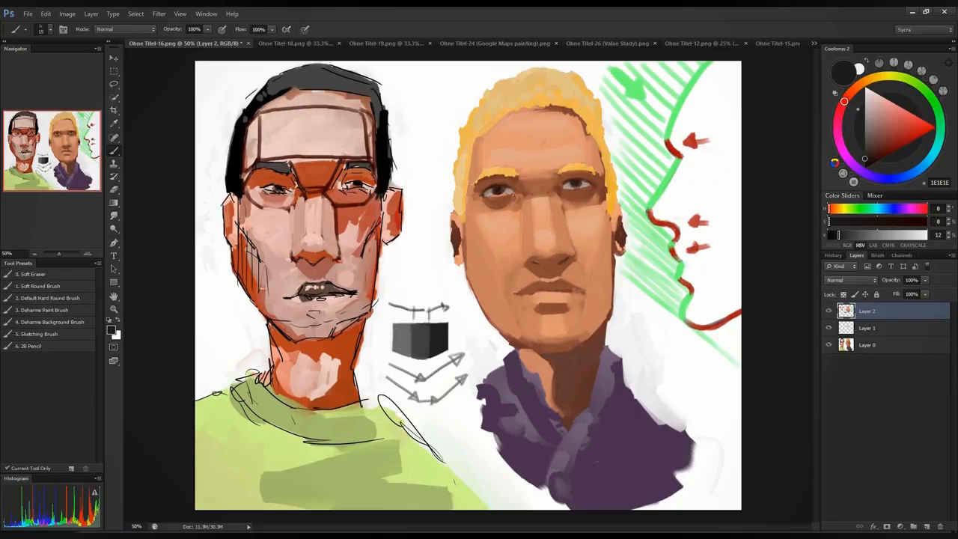
mouse_move(381, 323)
mouse_down()
mouse_move(390, 300)
mouse_move(380, 313)
mouse_move(392, 286)
mouse_move(402, 294)
mouse_move(390, 294)
mouse_move(389, 321)
mouse_up()
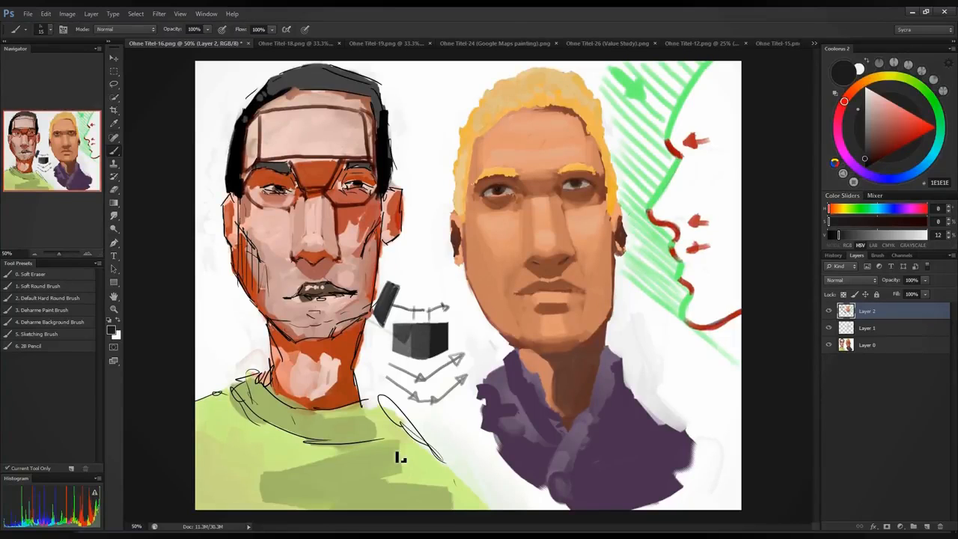
Step: Label the box's shadows with arrows in 1E1E1E, writing CAST for the cast shadow and FORM for the dark side
alt+click(408, 329)
alt+click(438, 333)
mouse_move(472, 335)
mouse_down()
mouse_move(451, 338)
mouse_move(476, 342)
mouse_up()
drag(476, 333, 481, 336)
drag(411, 282, 405, 323)
drag(483, 339, 501, 342)
mouse_move(408, 268)
mouse_down()
mouse_move(423, 279)
mouse_move(440, 265)
mouse_up()
mouse_move(434, 266)
mouse_down()
mouse_move(435, 276)
mouse_move(408, 277)
mouse_up()
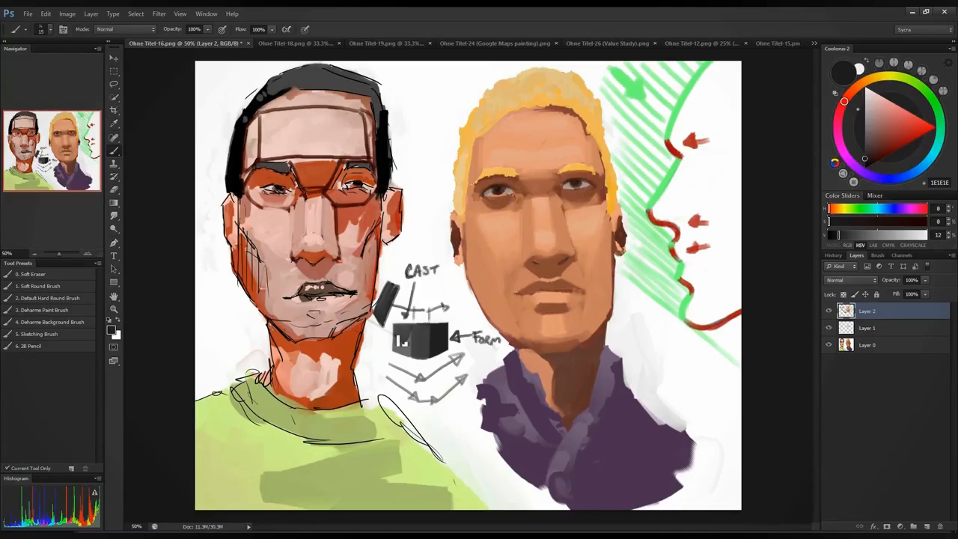
Step: Soften the grey box's central edge with sampled 6B6B6B, 3F3F3F and 1E1E1E, and round its lower corner with near-white
drag(402, 341, 416, 351)
alt+click(401, 342)
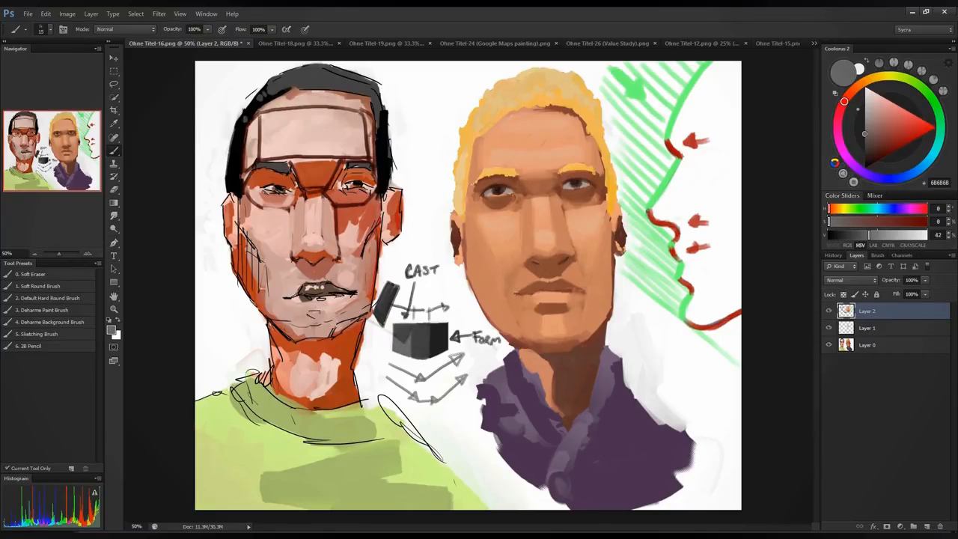
alt+click(431, 339)
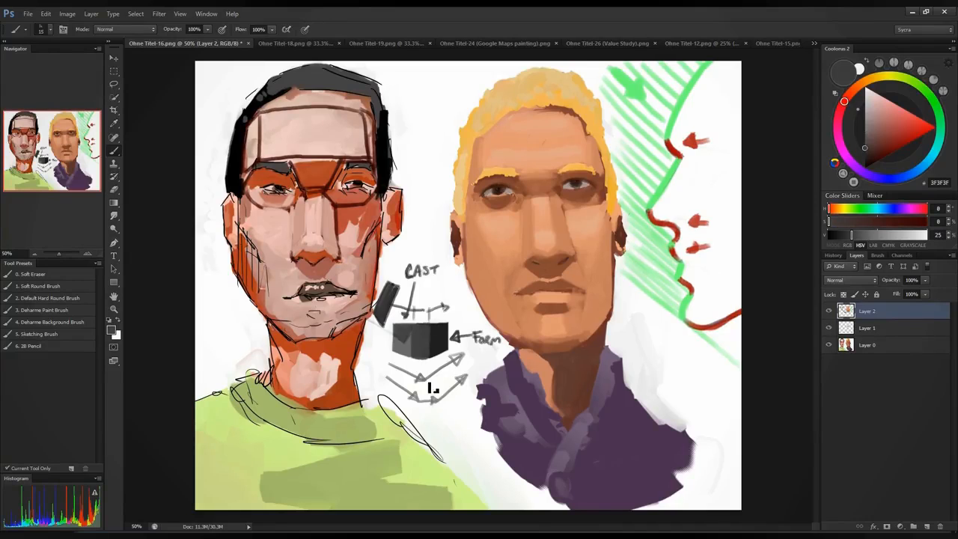
alt+click(410, 343)
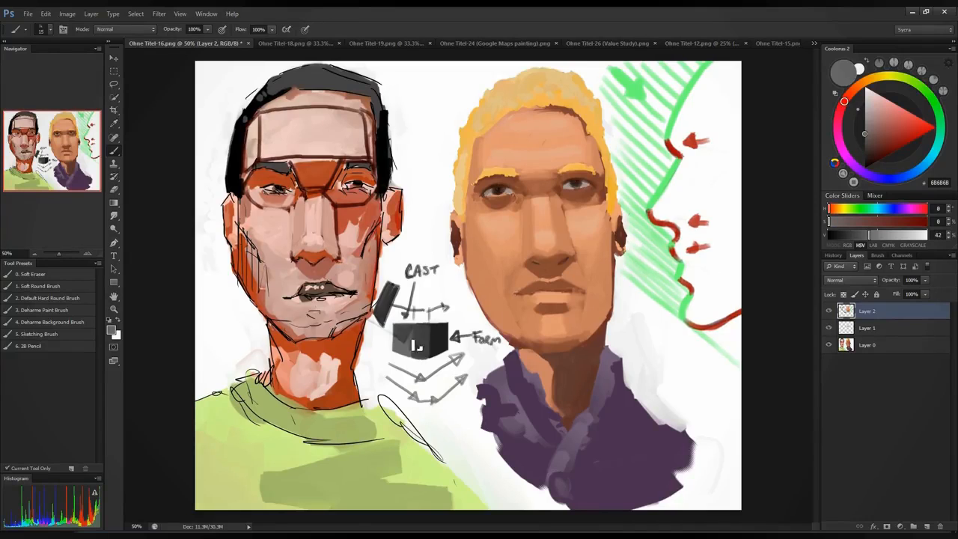
alt+click(436, 359)
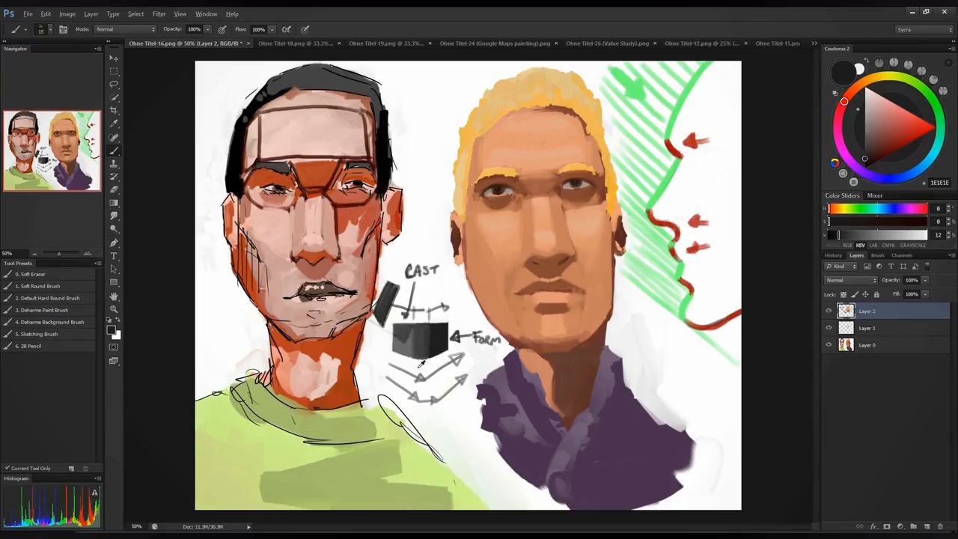
alt+click(421, 362)
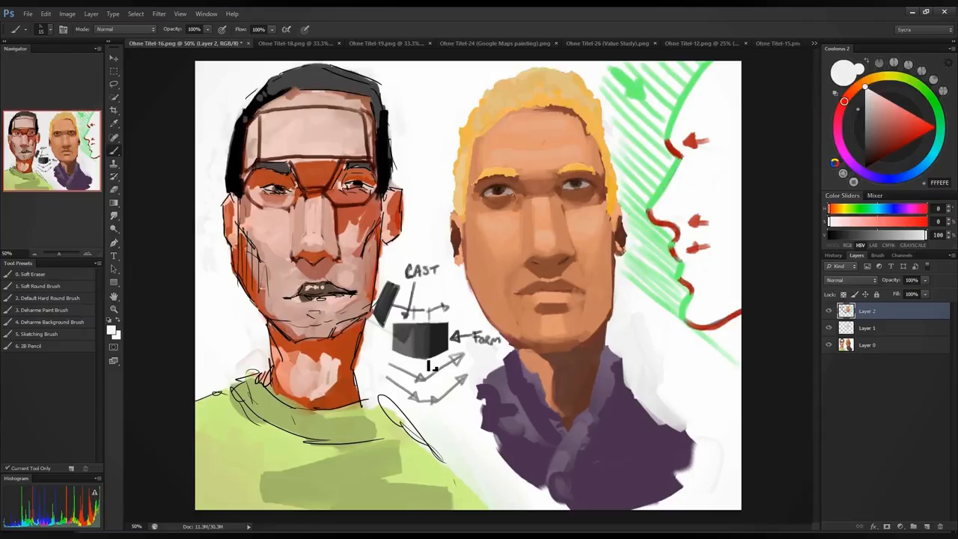
drag(432, 363, 412, 359)
Step: Smooth the box's rounded front into a gradient with sampled 404040, 626262, 1E1E1E and 6B6B6B
alt+click(426, 334)
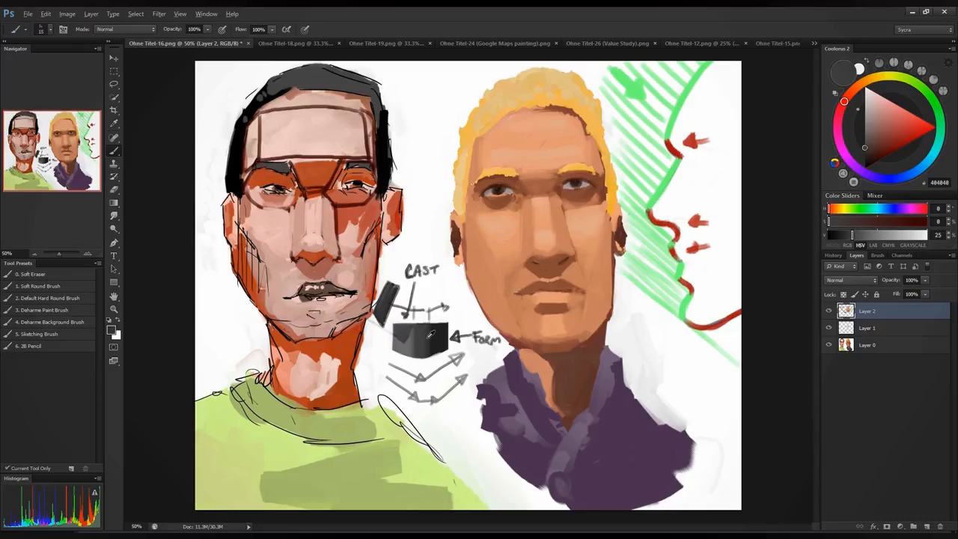
alt+click(418, 333)
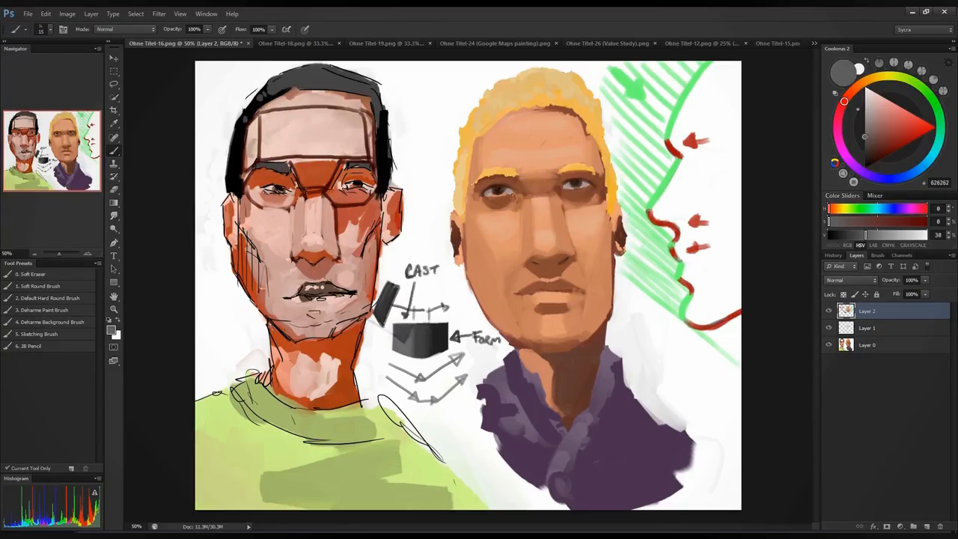
alt+click(444, 340)
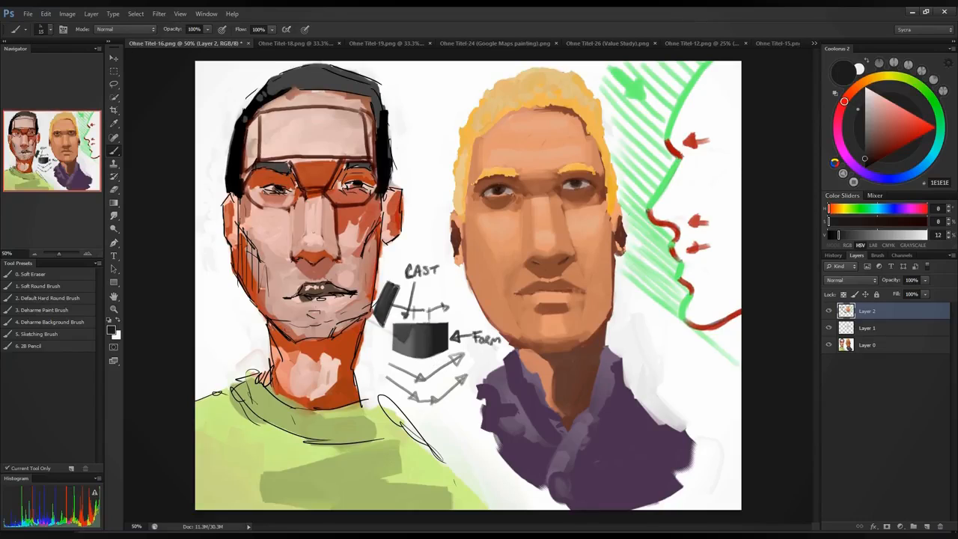
alt+click(418, 333)
drag(415, 335, 416, 347)
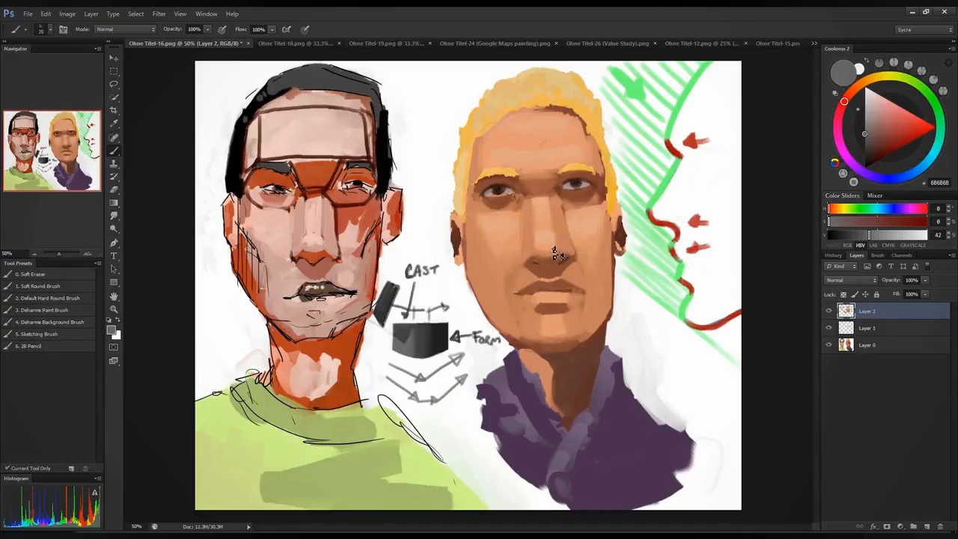
Step: Refine the blond man's lips and the shadow below them with sampled CB815D, D98E69 and a darker brown
alt+click(479, 246)
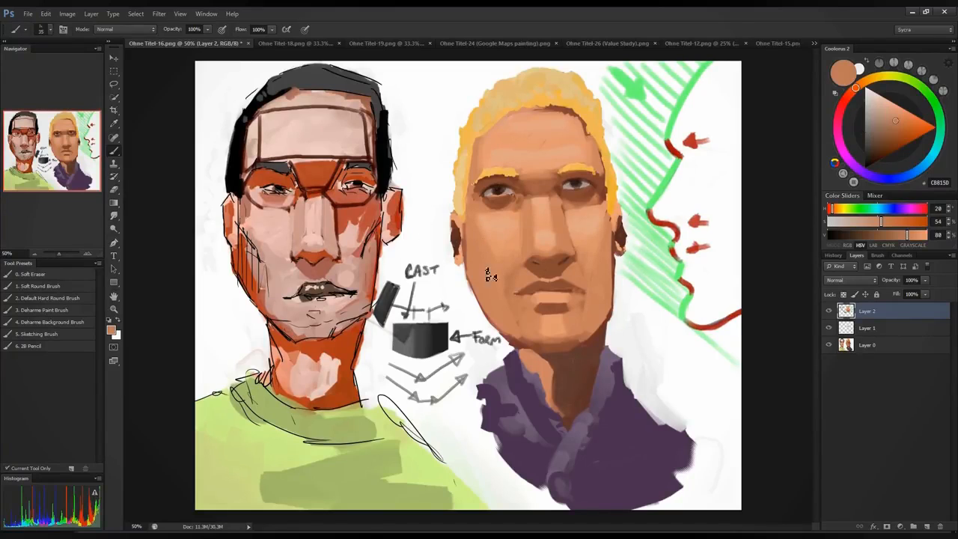
alt+click(551, 278)
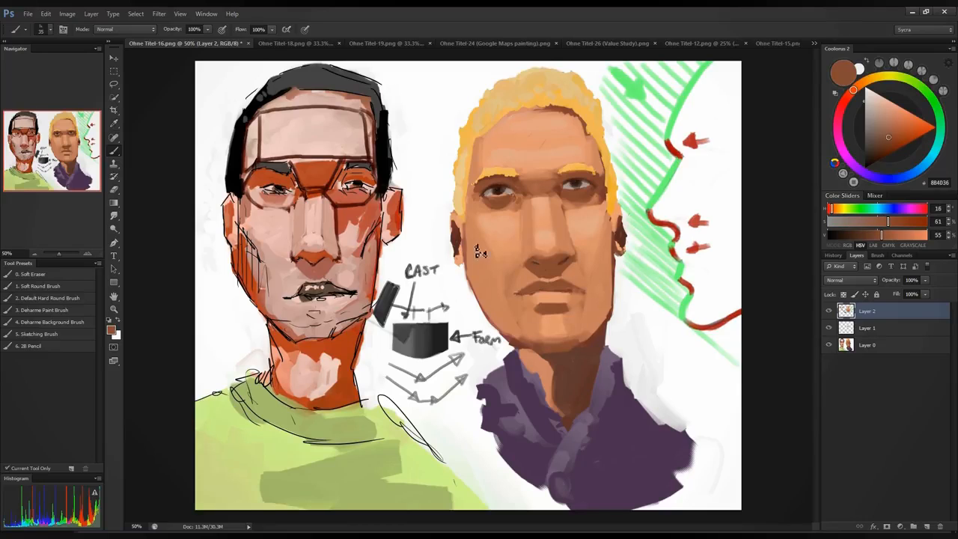
key(ctrl+plus)
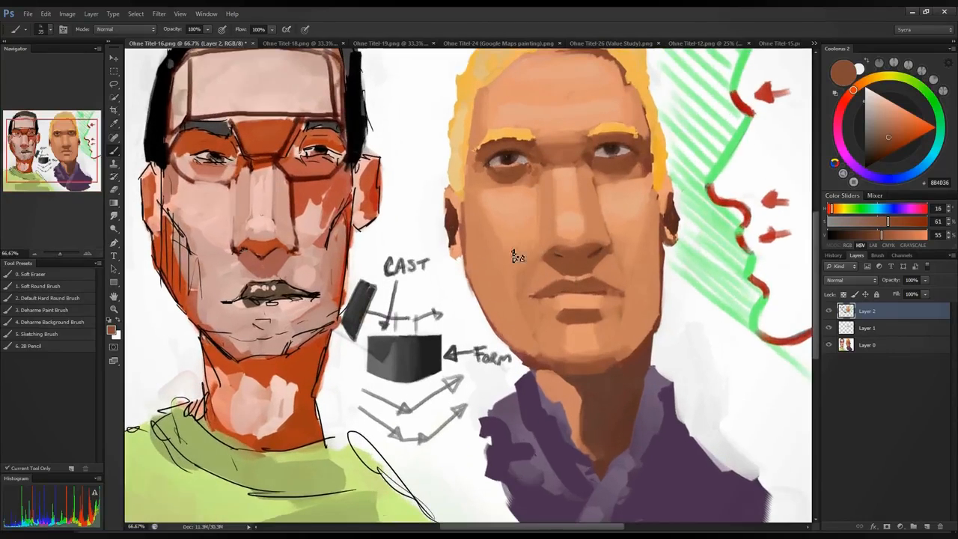
alt+click(547, 270)
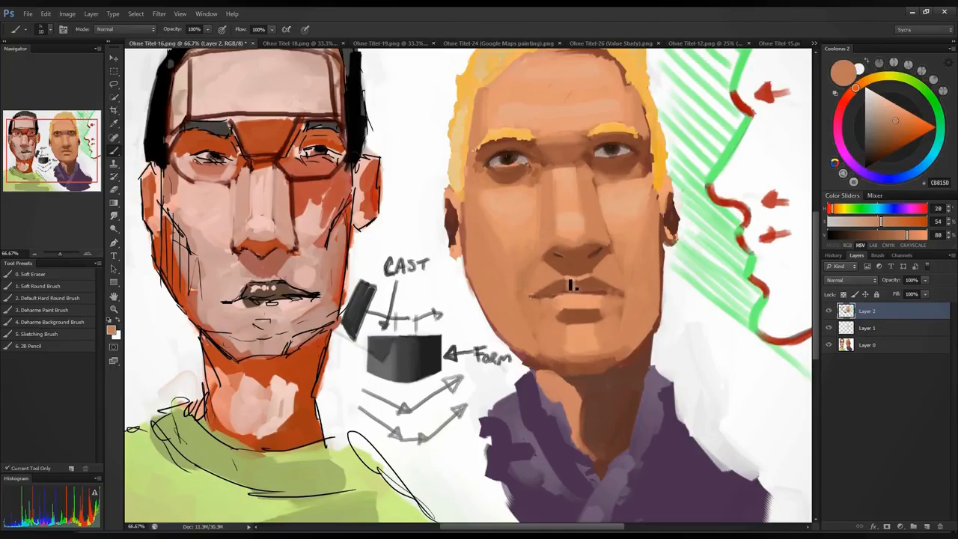
alt+click(573, 275)
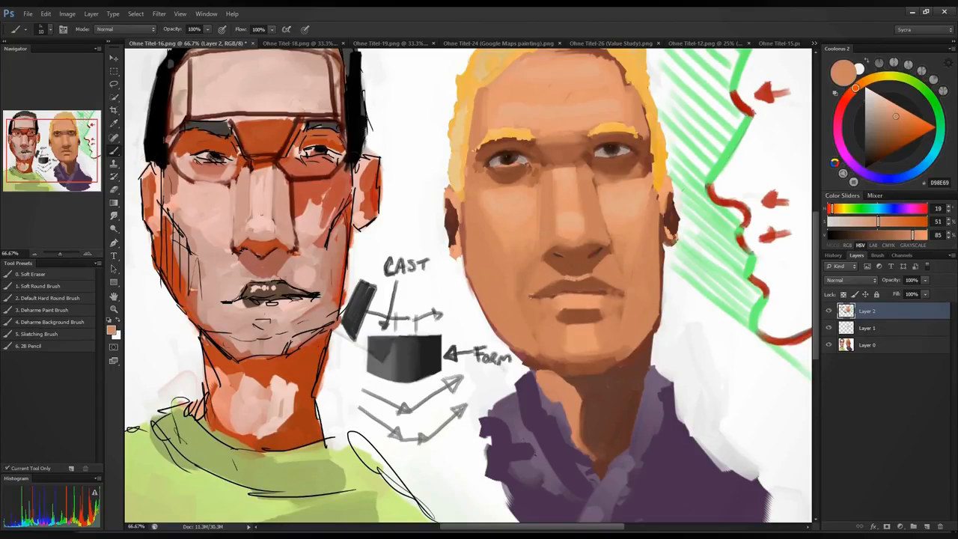
alt+click(566, 314)
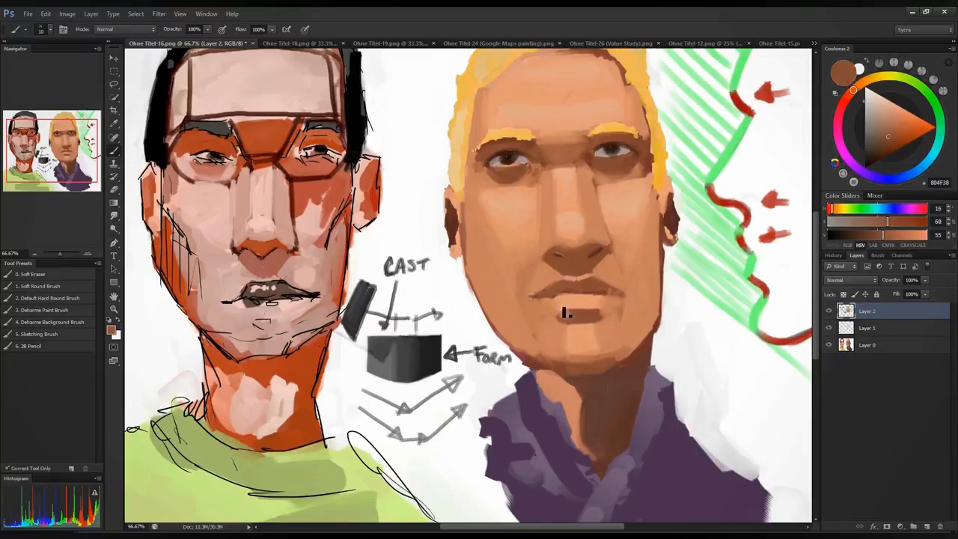
drag(724, 292, 583, 310)
alt+click(617, 236)
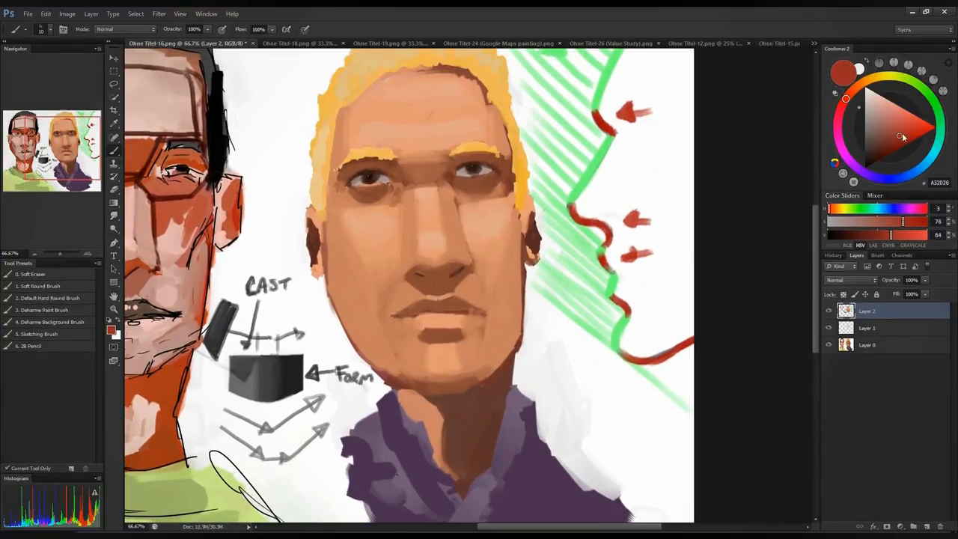
click(919, 169)
click(935, 127)
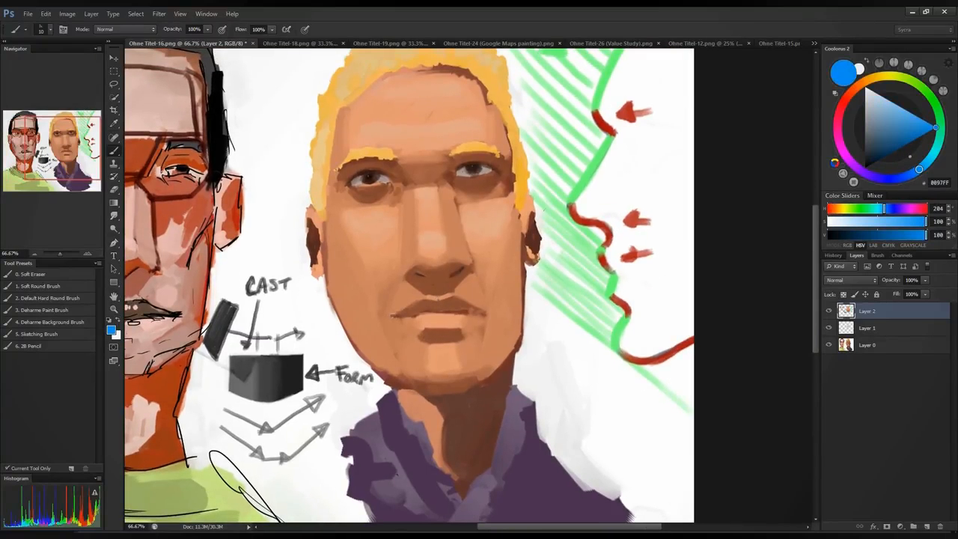
drag(610, 231, 615, 276)
key(ctrl+z)
Step: Rework the blond man's upper lip and mouth corners with sampled CF835F and 8C4D37
alt+click(417, 294)
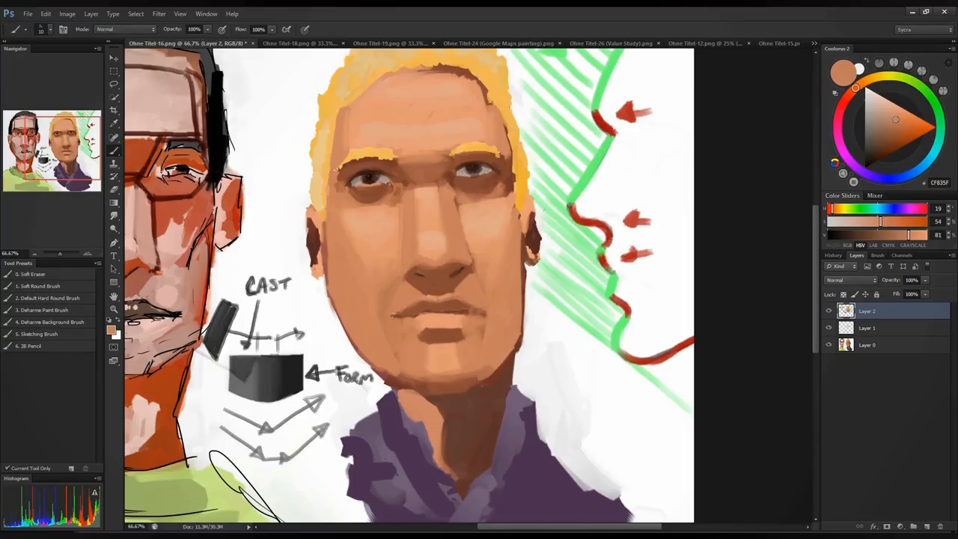
alt+click(392, 317)
alt+click(419, 306)
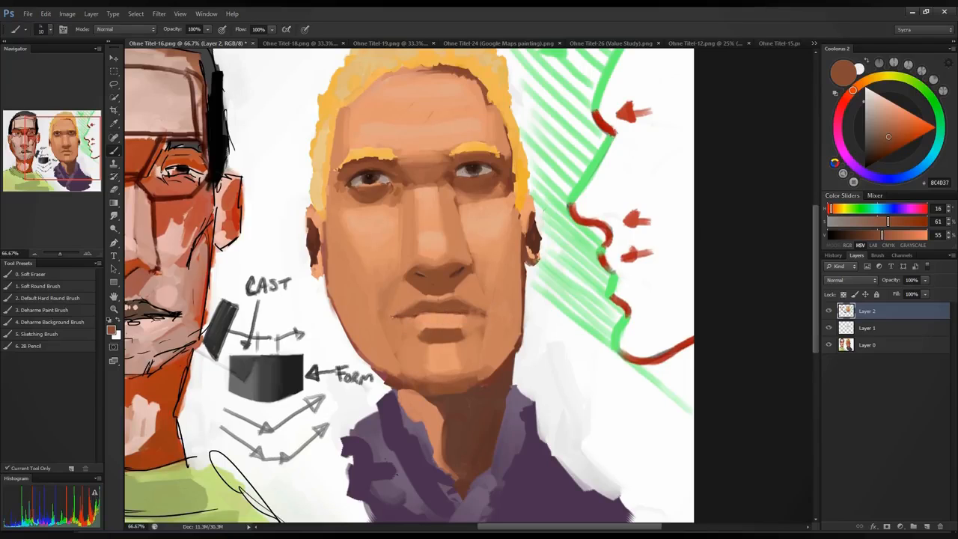
alt+click(615, 300)
mouse_move(585, 359)
mouse_down()
mouse_move(579, 404)
mouse_move(607, 442)
mouse_up()
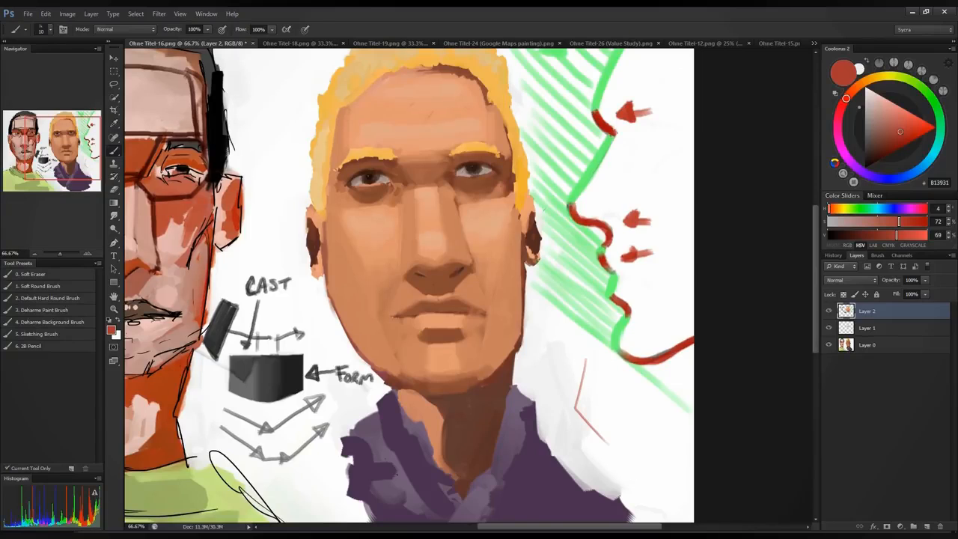
mouse_move(637, 386)
mouse_down()
mouse_move(620, 416)
mouse_move(637, 449)
mouse_up()
key(ctrl+z)
key(ctrl+z)
key(ctrl+z)
Step: Refine the shadow beneath the blond man's nose with sampled C77D59, 884A33, C47B58 and C57E5B
alt+click(417, 285)
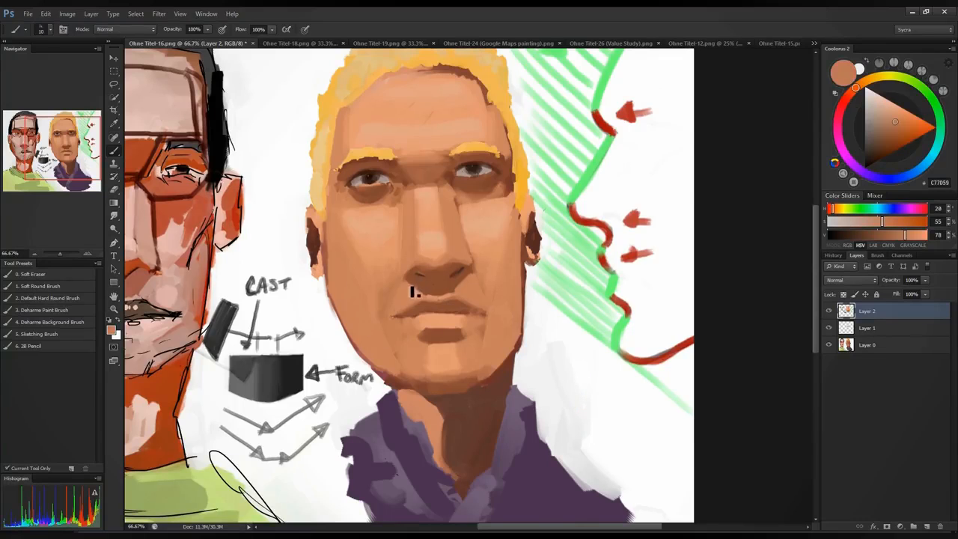
alt+click(433, 285)
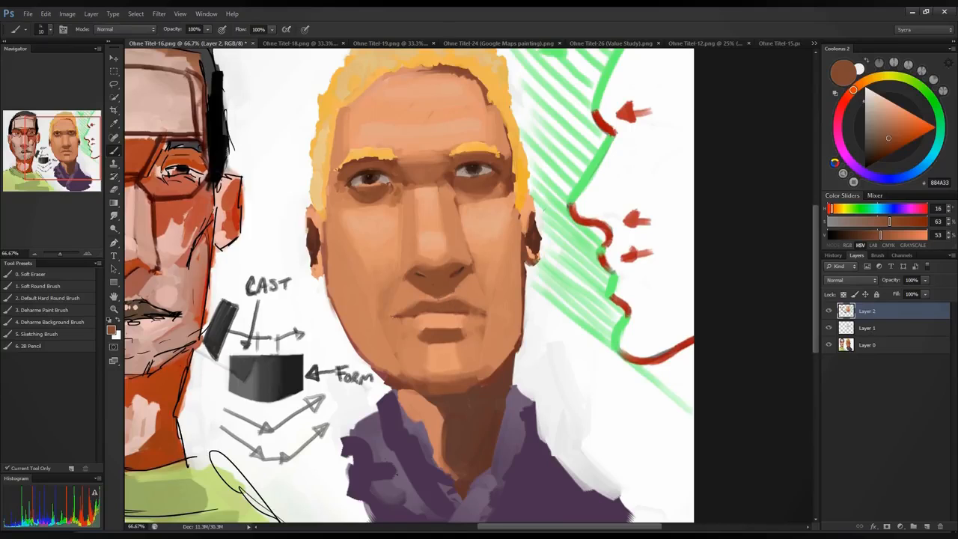
alt+click(458, 297)
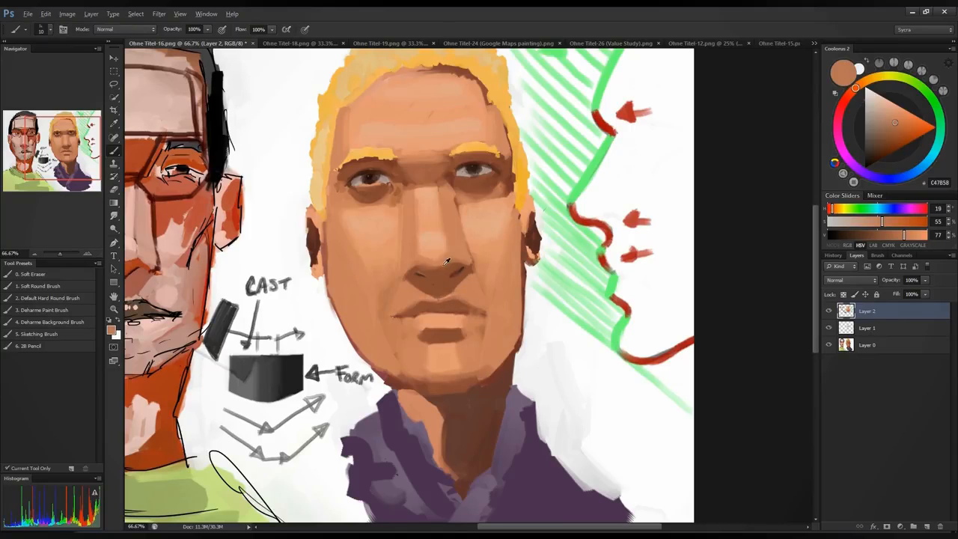
alt+click(447, 264)
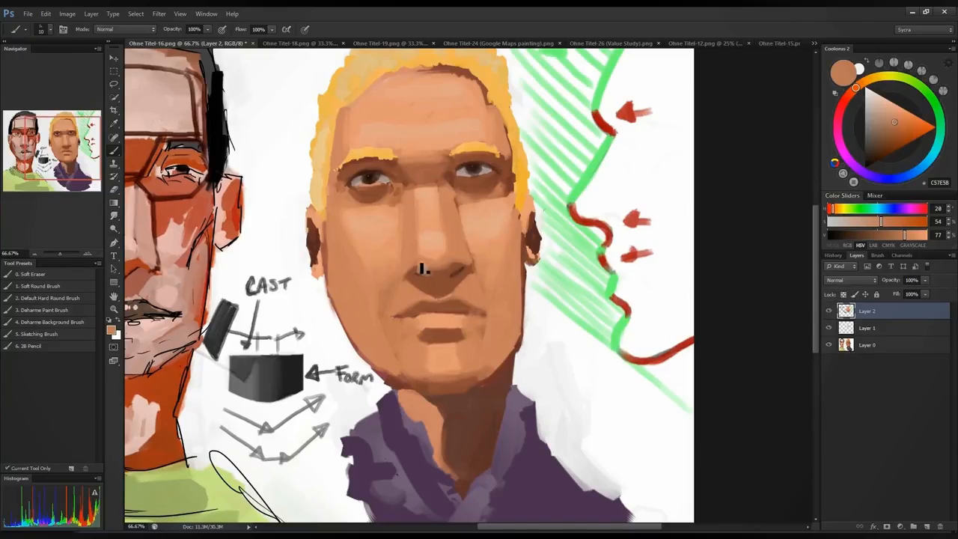
drag(429, 273, 456, 270)
alt+click(409, 289)
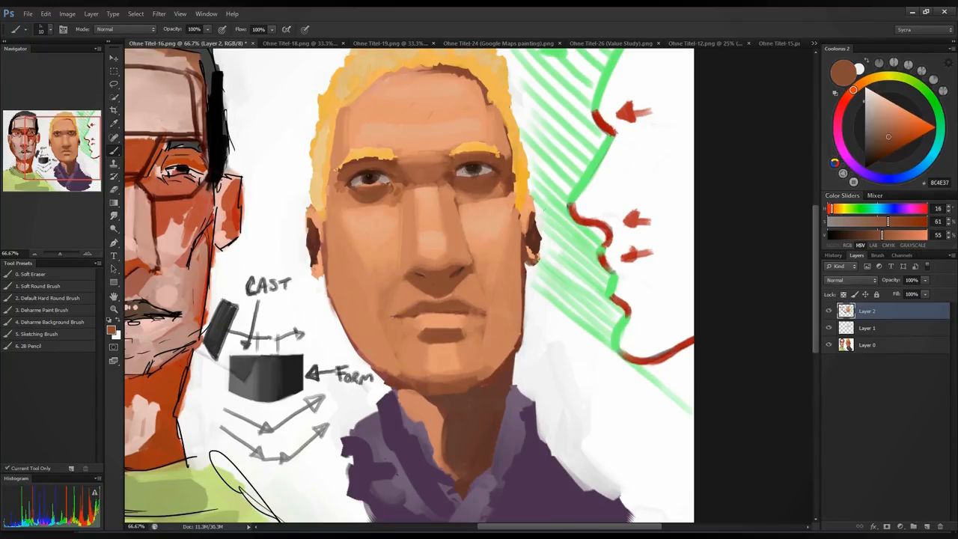
drag(412, 285, 400, 299)
key(ctrl+z)
Step: Clean up the edge of the blond man's chin and jaw using a larger brush with sampled BF7856 and 8B4A34
alt+click(431, 248)
key(bracketright)
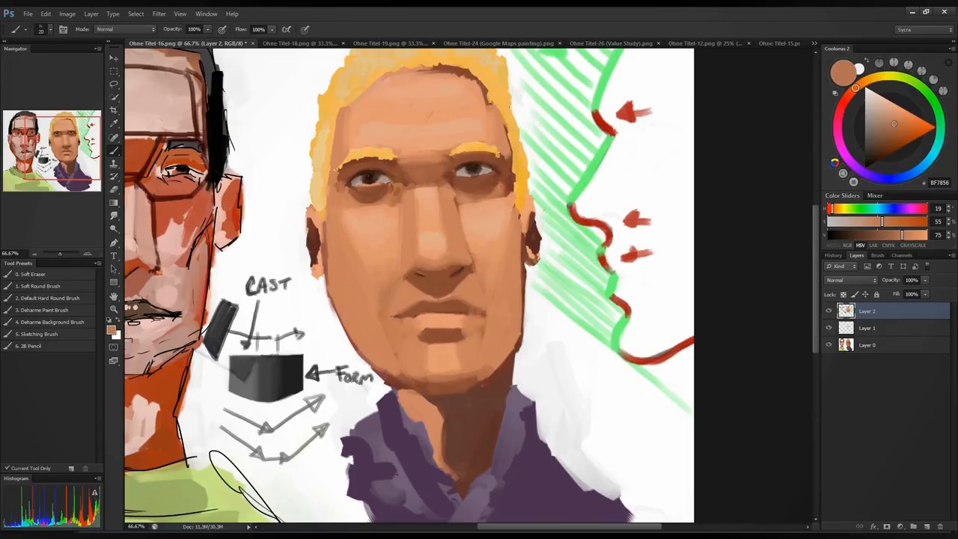
alt+click(439, 384)
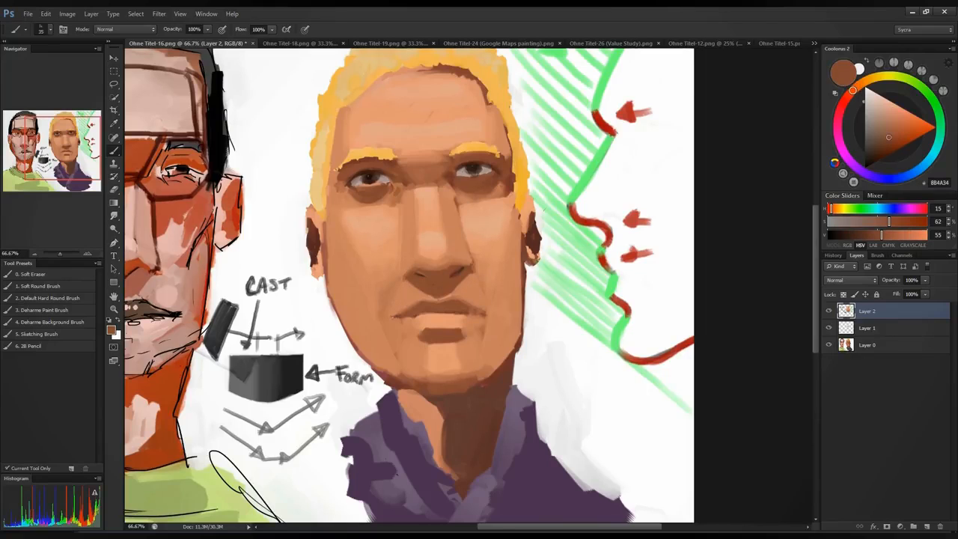
mouse_move(504, 360)
mouse_down()
mouse_move(486, 372)
mouse_move(513, 344)
mouse_up()
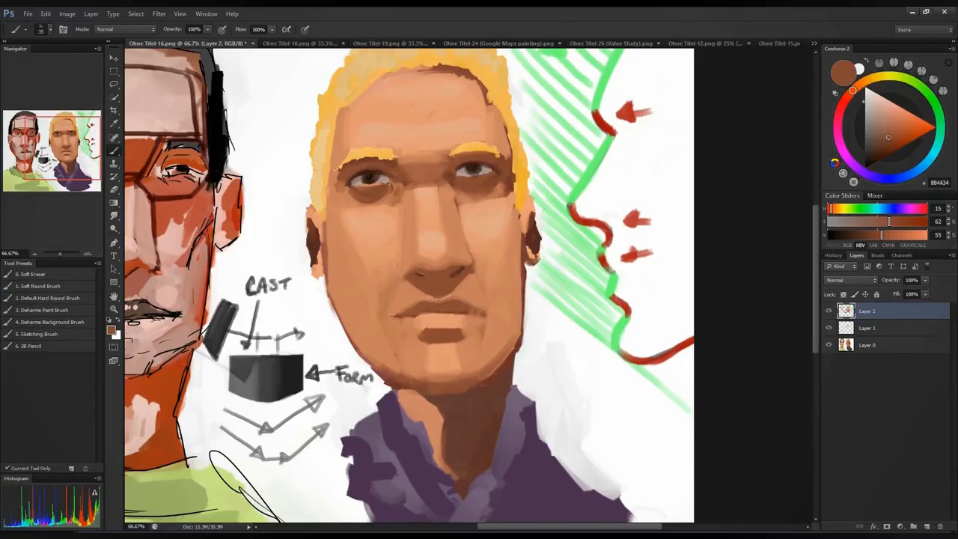
Step: Soften the blond man's nostrils and the shadow above his upper lip with sampled C97F5C, 8A4C35, CA7F5B and 98563C
alt+click(467, 291)
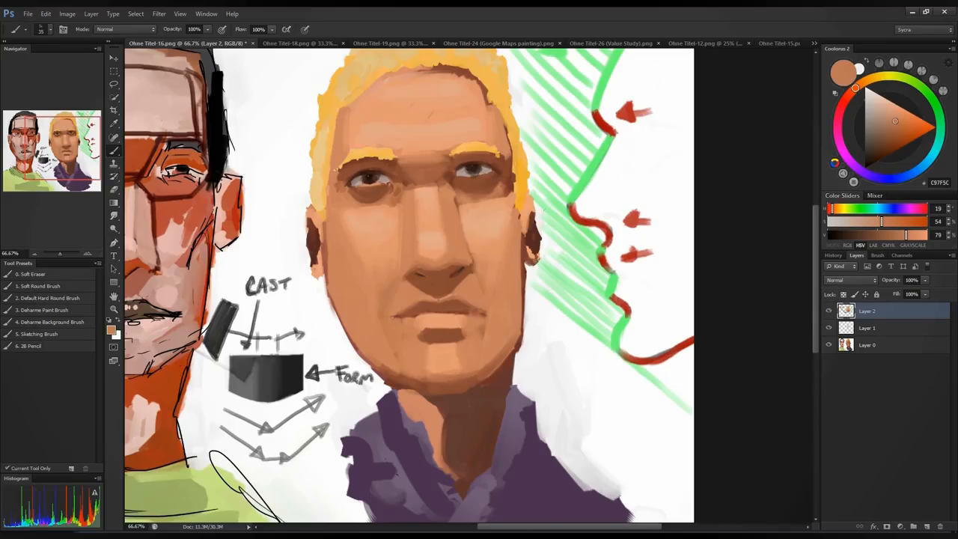
alt+click(438, 281)
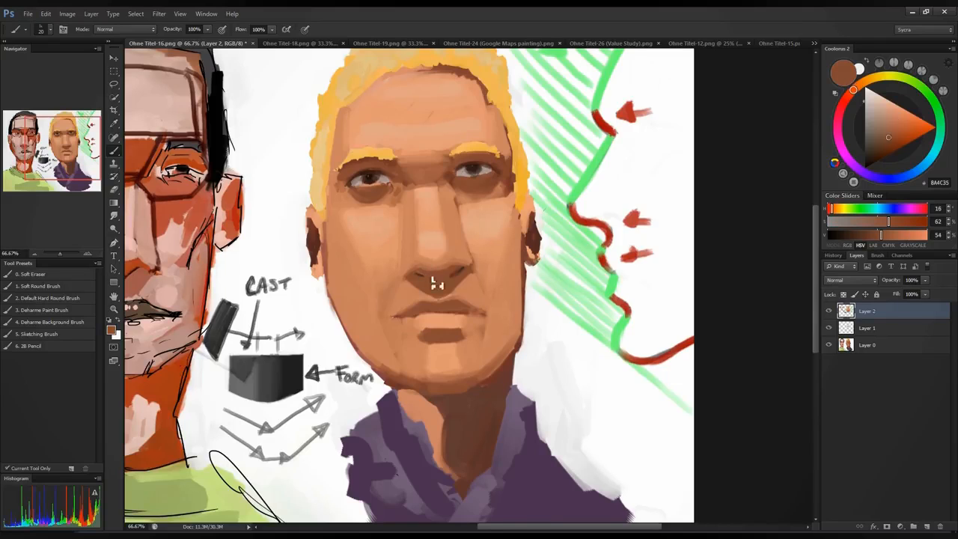
alt+click(462, 292)
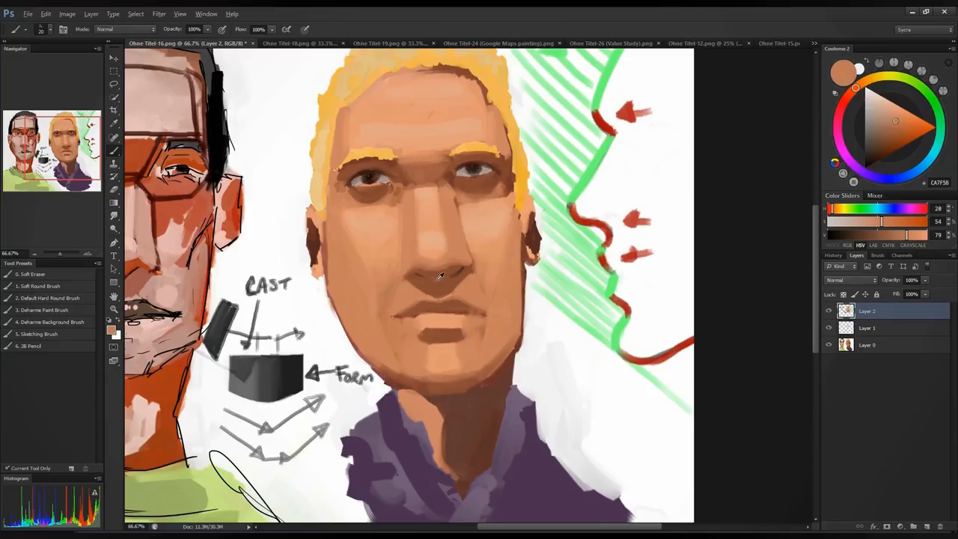
alt+click(440, 276)
mouse_move(449, 285)
mouse_down()
mouse_move(436, 282)
mouse_move(444, 284)
mouse_up()
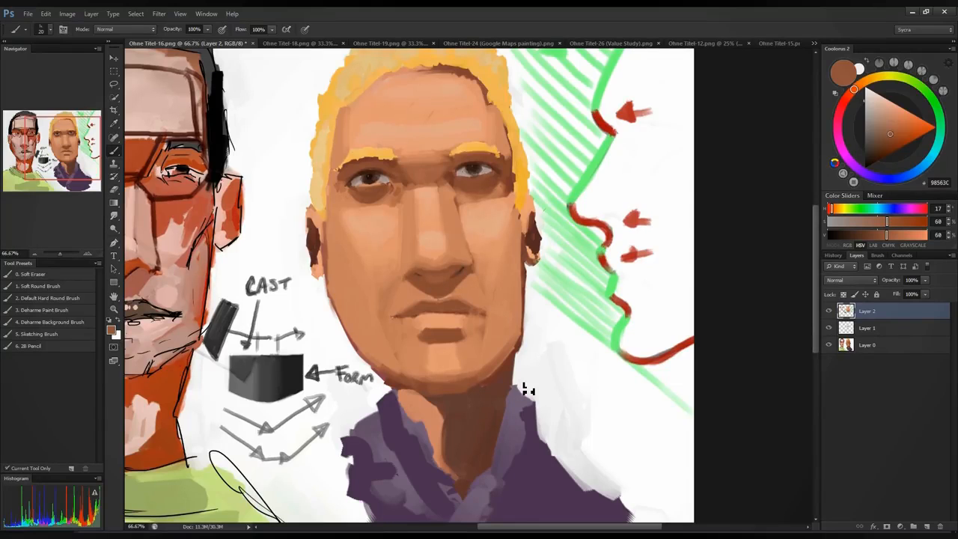
Step: Blend the underside and side of the blond man's nose with sampled skin tones, including A76345
key(ctrl+minus)
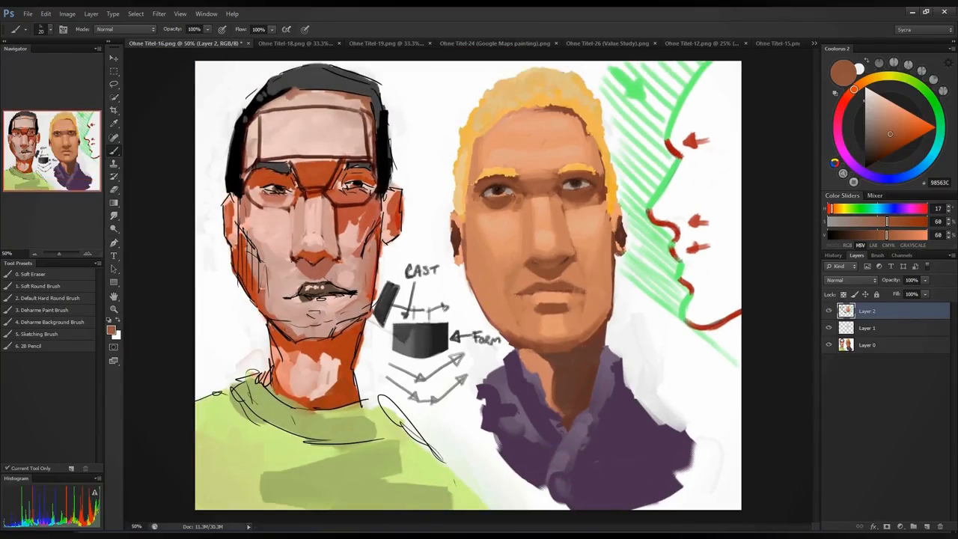
alt+click(545, 259)
alt+click(531, 269)
alt+click(570, 238)
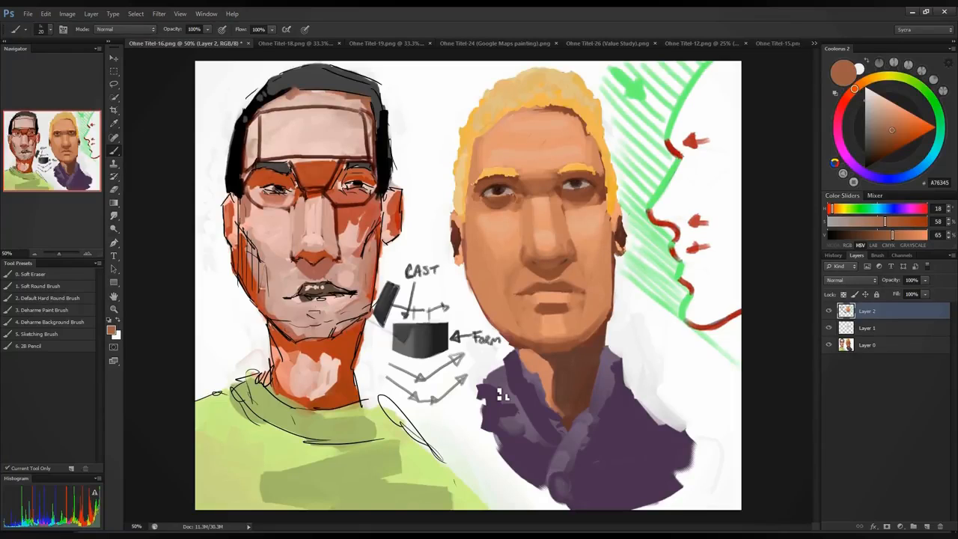
Step: Adjust the blond man's lower lip and mouth line with sampled BA7354 and 8C4E37
alt+click(563, 303)
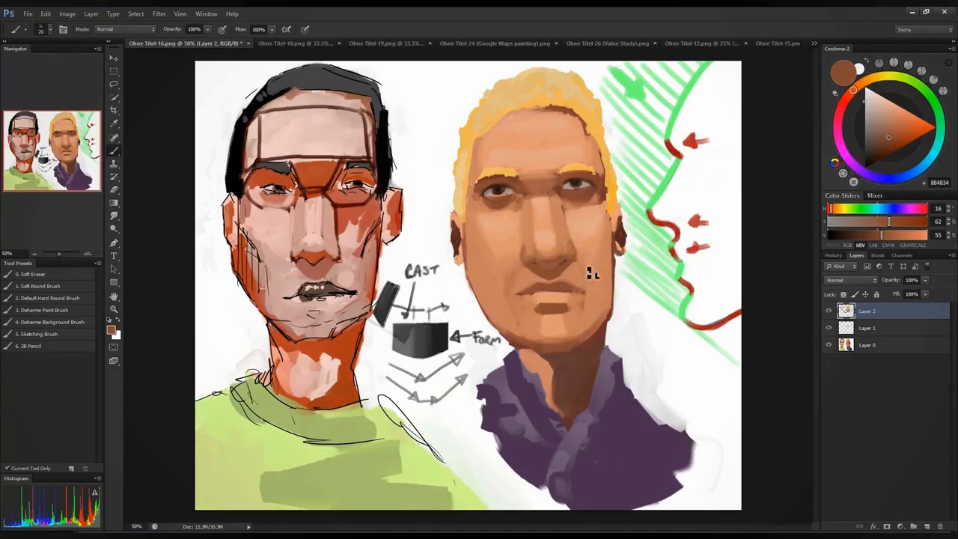
alt+click(551, 303)
alt+click(548, 308)
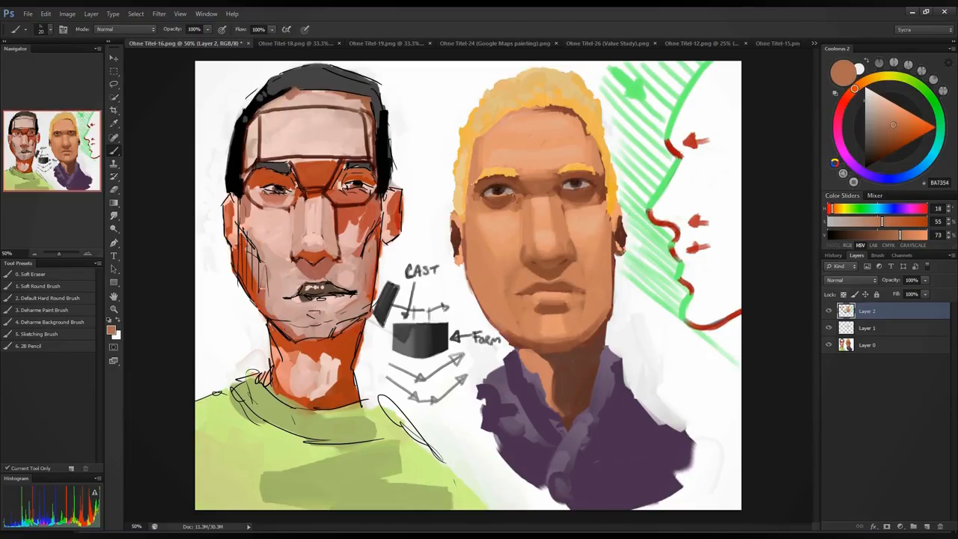
alt+click(550, 285)
Step: Define the lower lip's bottom edge and its shadow using a smaller brush with sampled AD674A, 8A4A34 and D58B66
key(ctrl+plus)
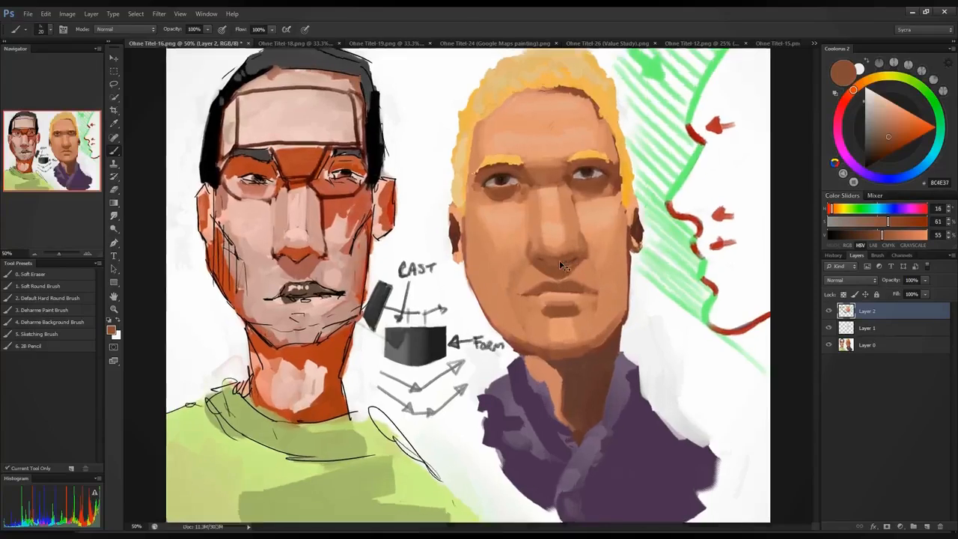
key(bracketleft)
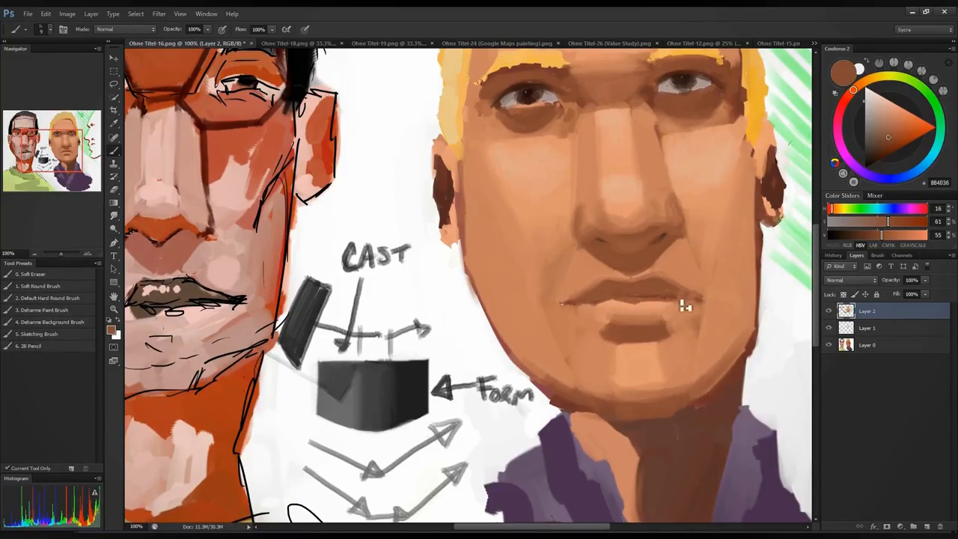
alt+click(641, 314)
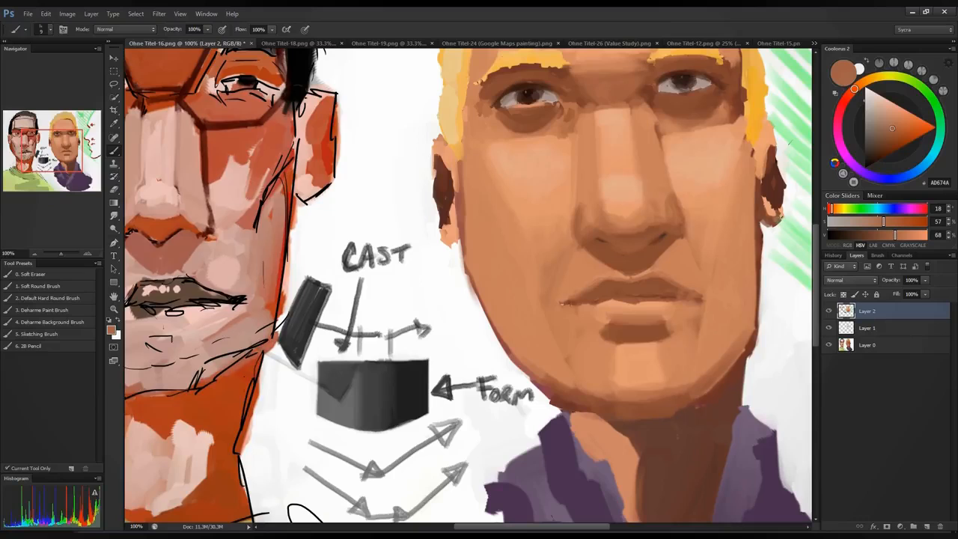
alt+click(621, 322)
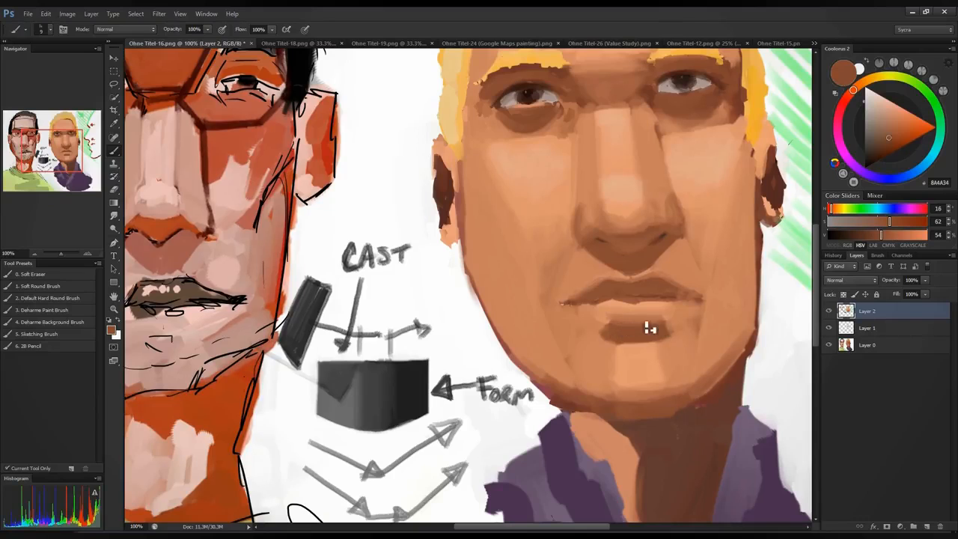
alt+click(644, 325)
alt+click(619, 313)
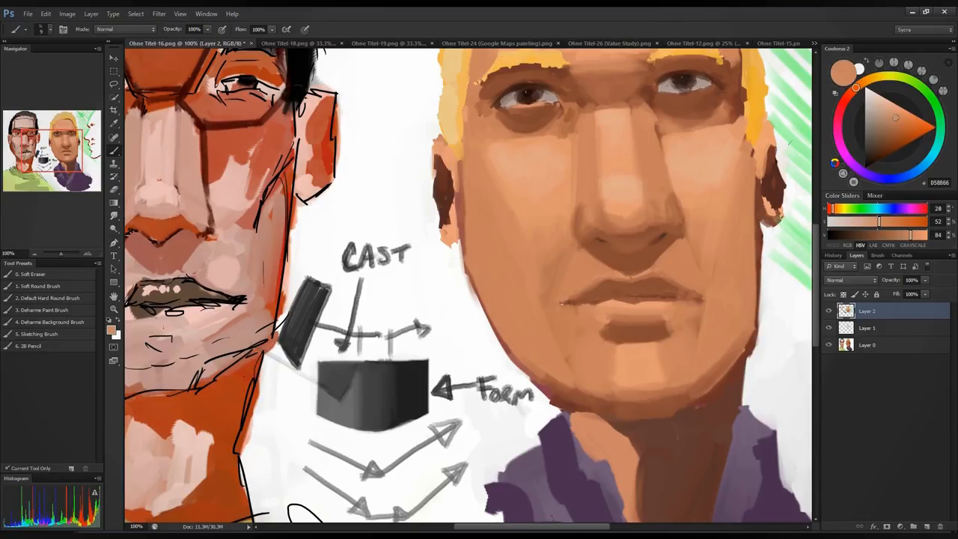
alt+click(660, 323)
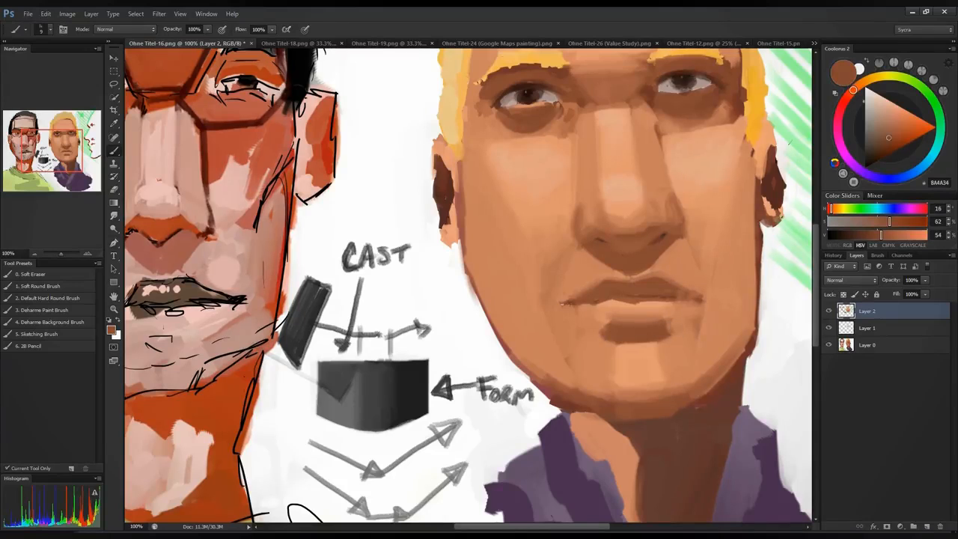
Step: Blend the shadow below the lower lip into the chin using a larger brush with sampled CE8360, E59972, 9D5C40 and 8F4E37
key(bracketright)
key(bracketright)
alt+click(667, 346)
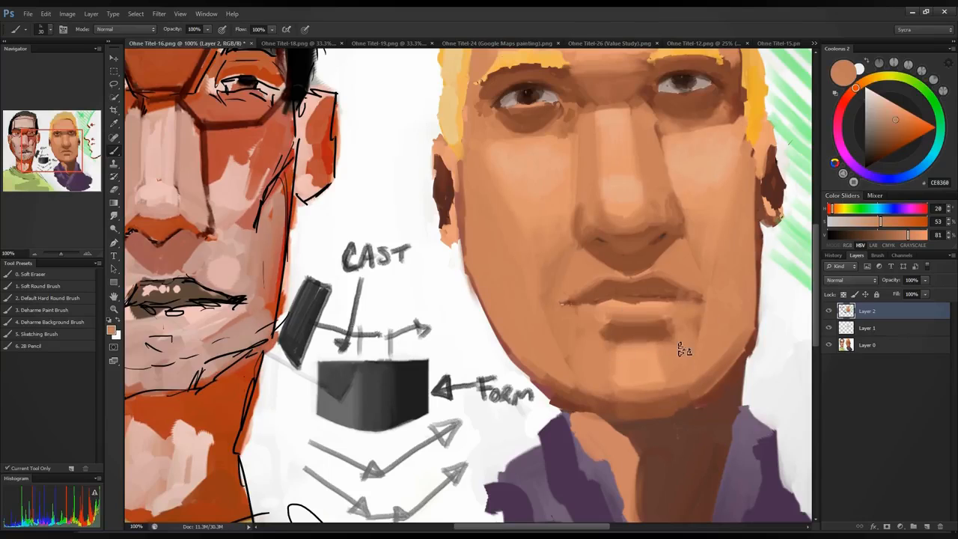
alt+click(643, 338)
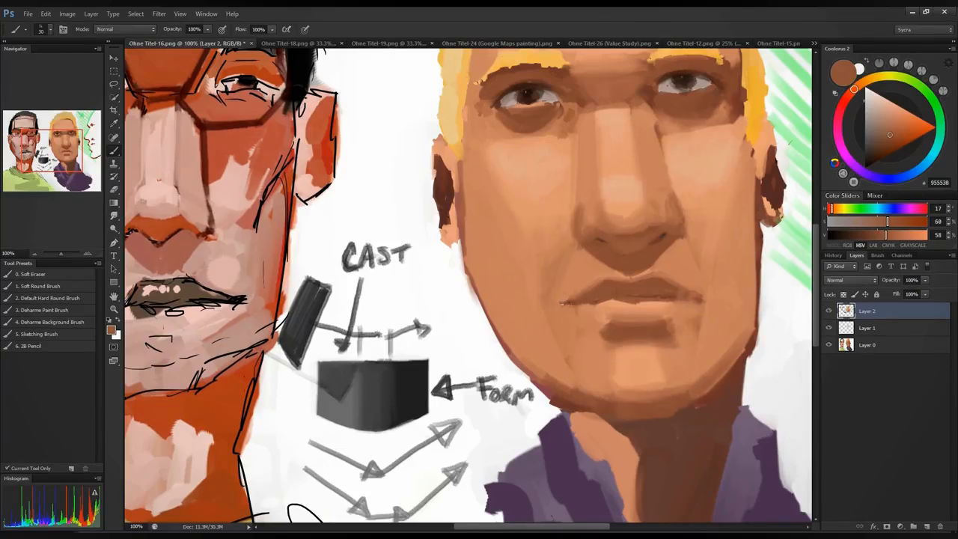
alt+click(636, 352)
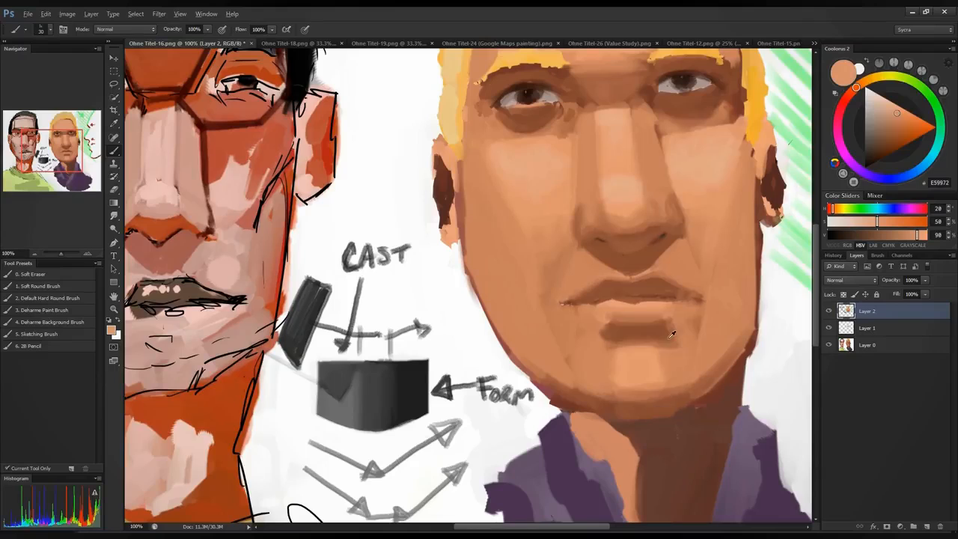
alt+click(672, 334)
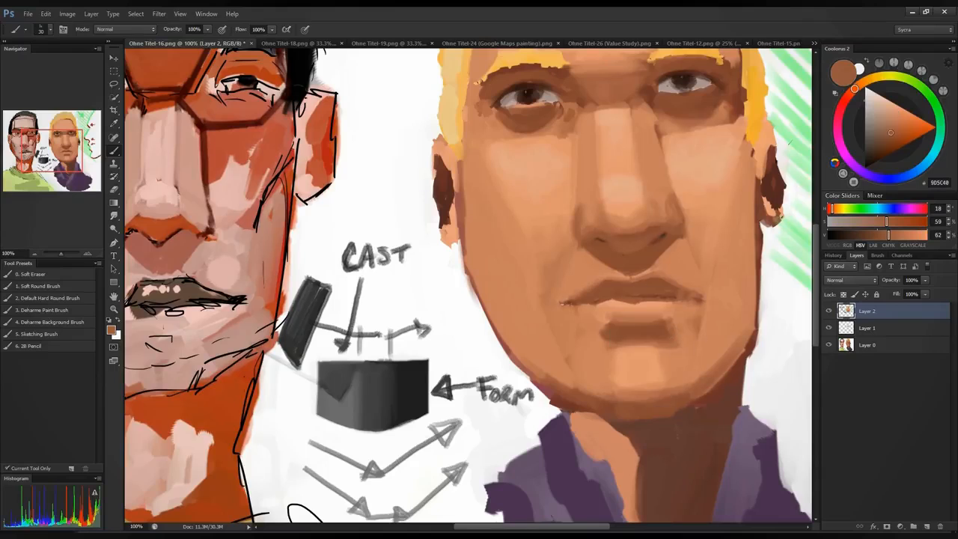
alt+click(624, 333)
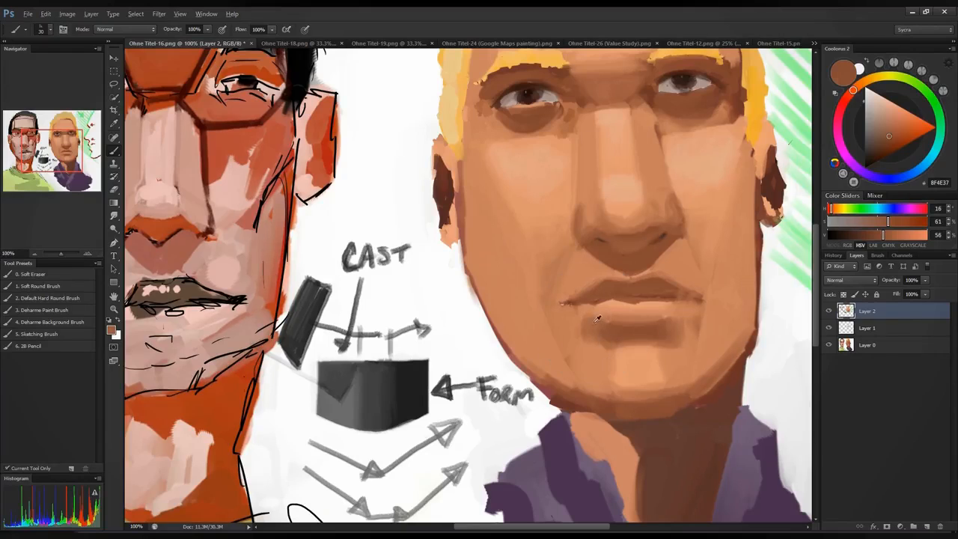
Step: Round off both ends of the shadow below the lower lip with sampled C37957, 8B4A34 and CC825F
alt+click(597, 320)
alt+click(568, 323)
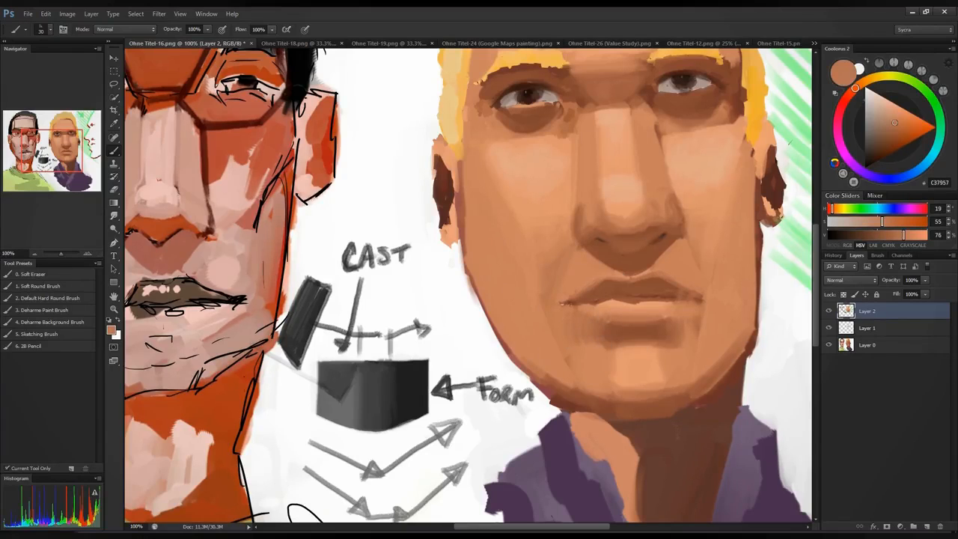
alt+click(669, 326)
drag(686, 316, 686, 337)
alt+click(712, 325)
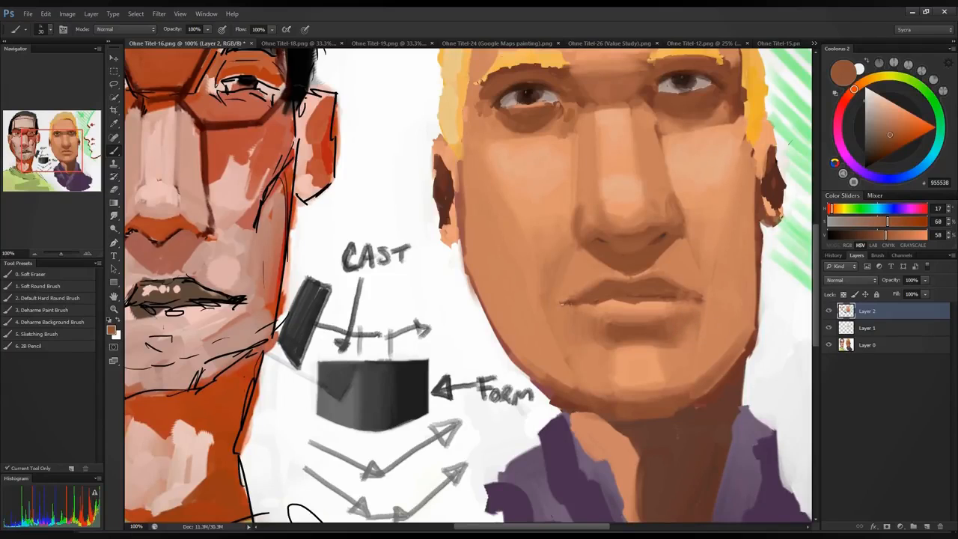
alt+click(600, 328)
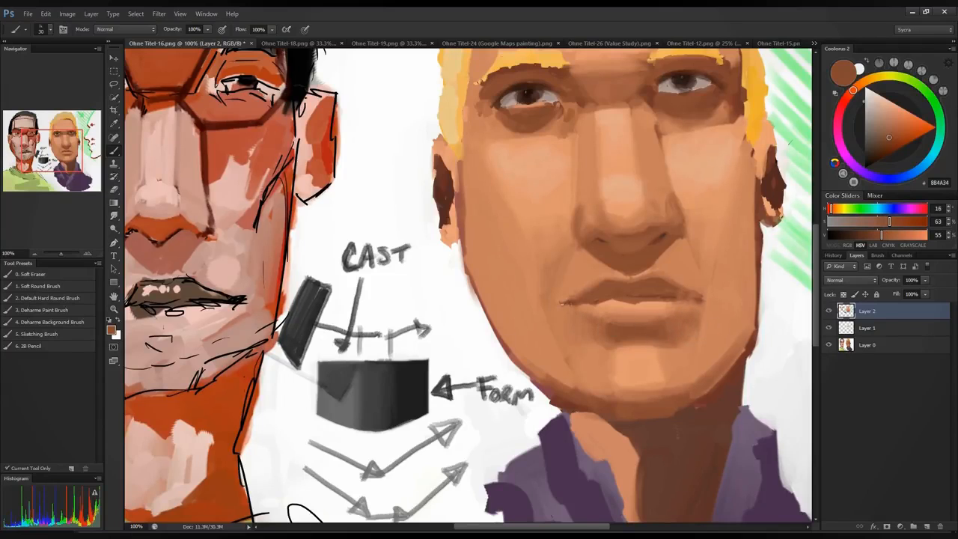
alt+click(709, 316)
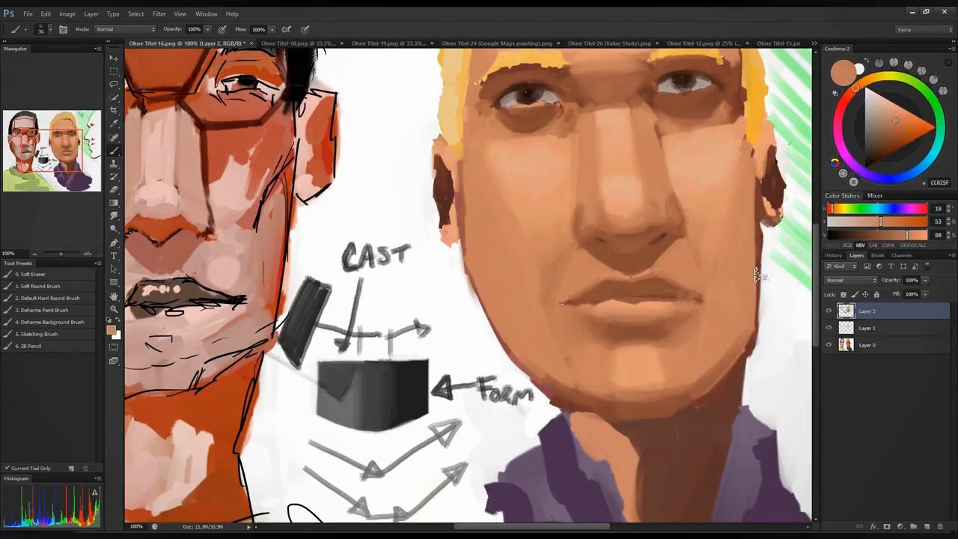
Step: Sketch a small two-sided box outline between the two heads using a size 10 brush in sampled 1E1E1E
key(ctrl+minus)
key(ctrl+minus)
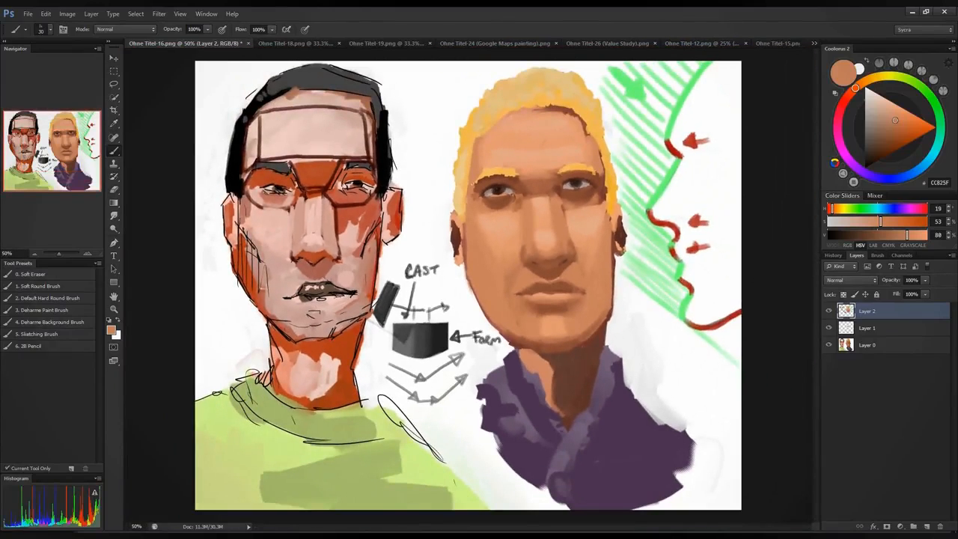
key(bracketleft)
key(bracketleft)
key(bracketleft)
alt+click(441, 331)
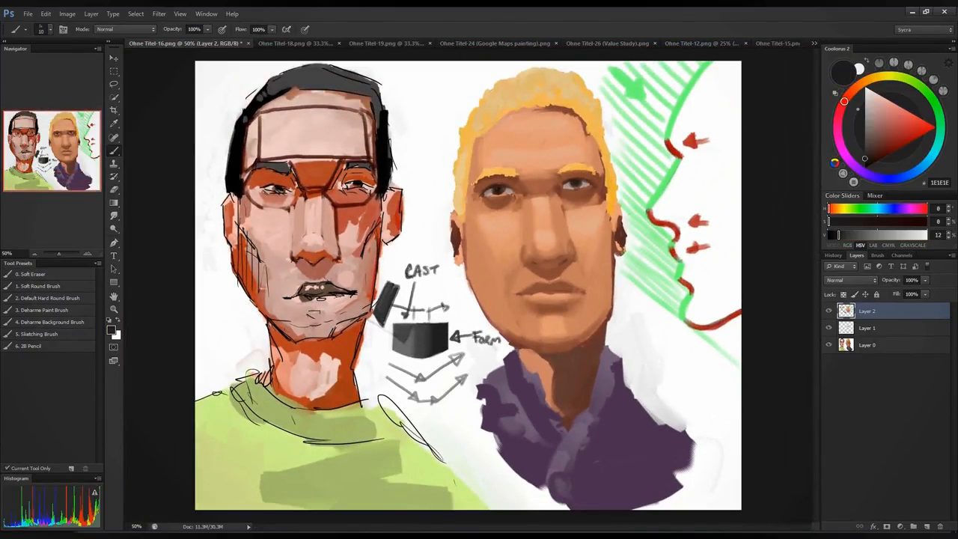
mouse_move(410, 127)
mouse_down()
mouse_move(431, 110)
mouse_move(434, 137)
mouse_move(408, 137)
mouse_up()
mouse_move(432, 107)
mouse_down()
mouse_move(457, 101)
mouse_move(453, 135)
mouse_up()
drag(432, 139, 454, 133)
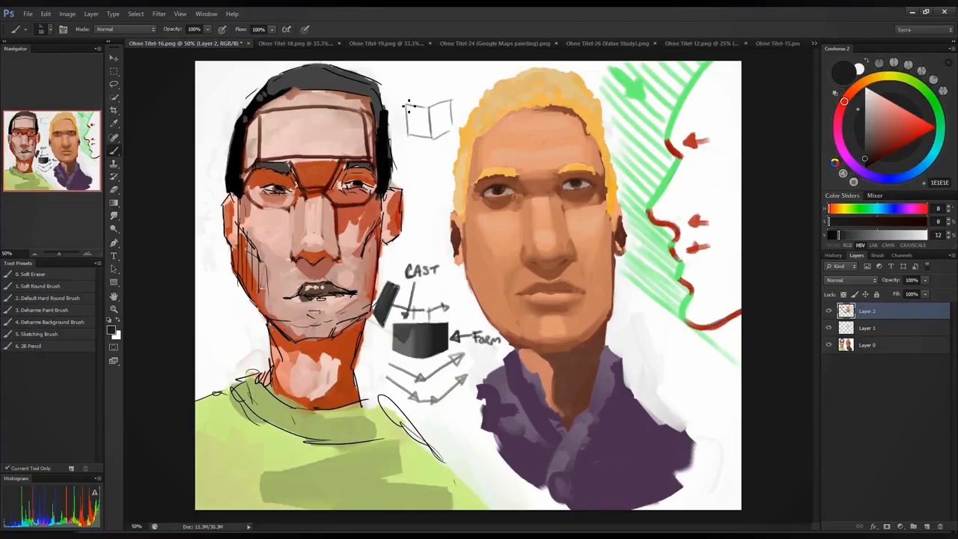
Step: Add a top plane and side hatching to the small box, and outline a draped shape with a flared base around it
drag(408, 106, 434, 97)
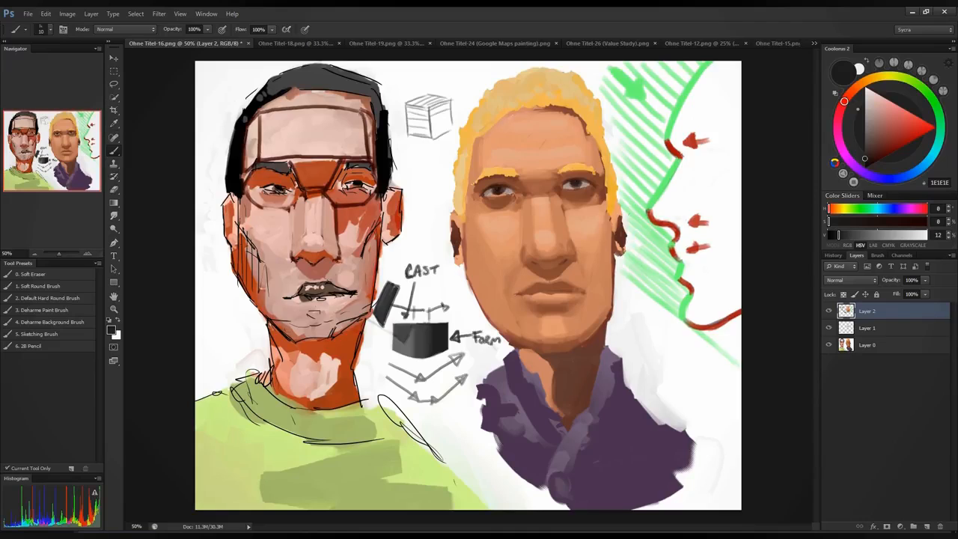
drag(433, 135, 451, 127)
drag(401, 99, 398, 116)
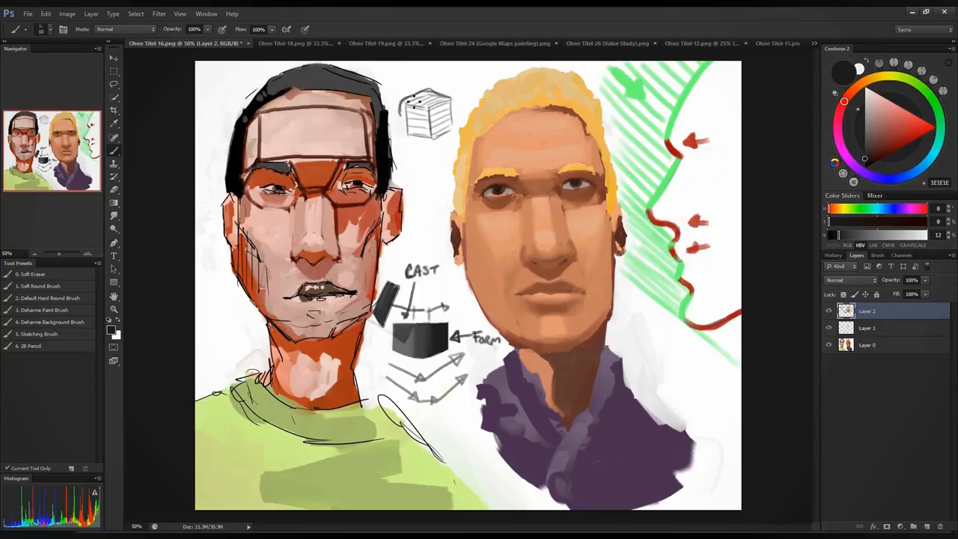
mouse_move(435, 89)
mouse_down()
mouse_move(458, 96)
mouse_move(457, 128)
mouse_up()
drag(408, 97, 436, 89)
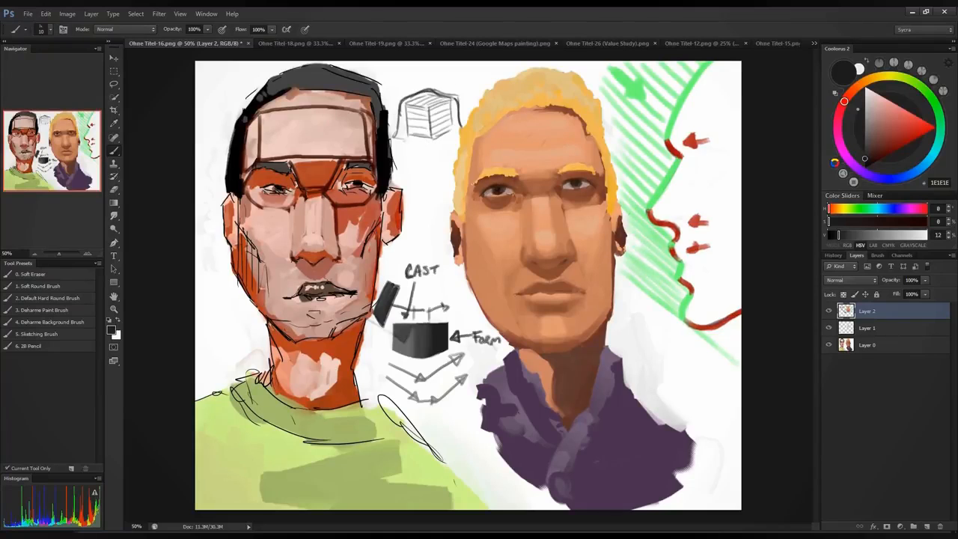
drag(392, 142, 441, 144)
Step: Crosshatch the draped shape around the small box, covering its top, both sides and the flared base
mouse_move(438, 106)
mouse_down()
mouse_move(451, 107)
mouse_move(403, 139)
mouse_move(435, 146)
mouse_move(458, 135)
mouse_up()
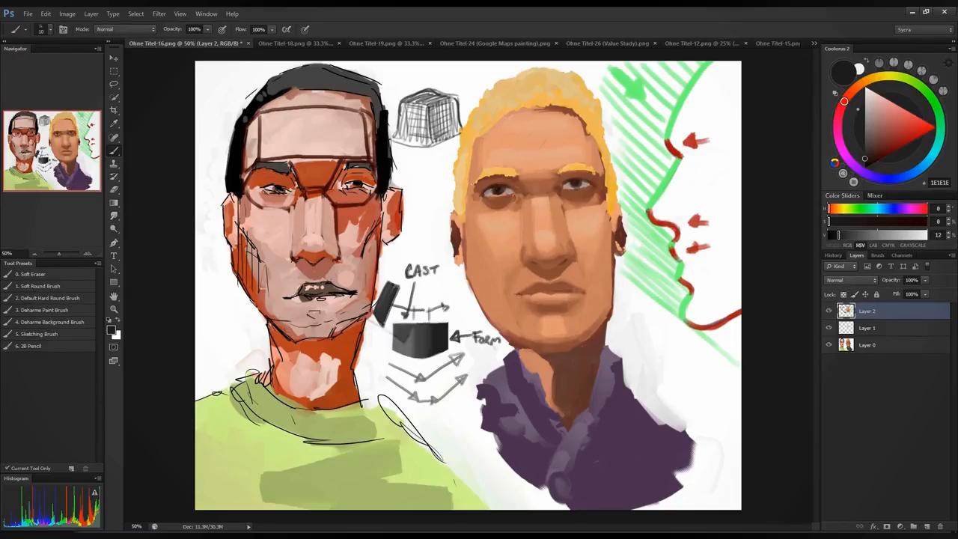
drag(417, 94, 447, 103)
mouse_move(434, 91)
mouse_down()
mouse_move(458, 100)
mouse_move(396, 110)
mouse_move(431, 120)
mouse_move(454, 97)
mouse_move(456, 106)
mouse_move(398, 121)
mouse_move(431, 144)
mouse_up()
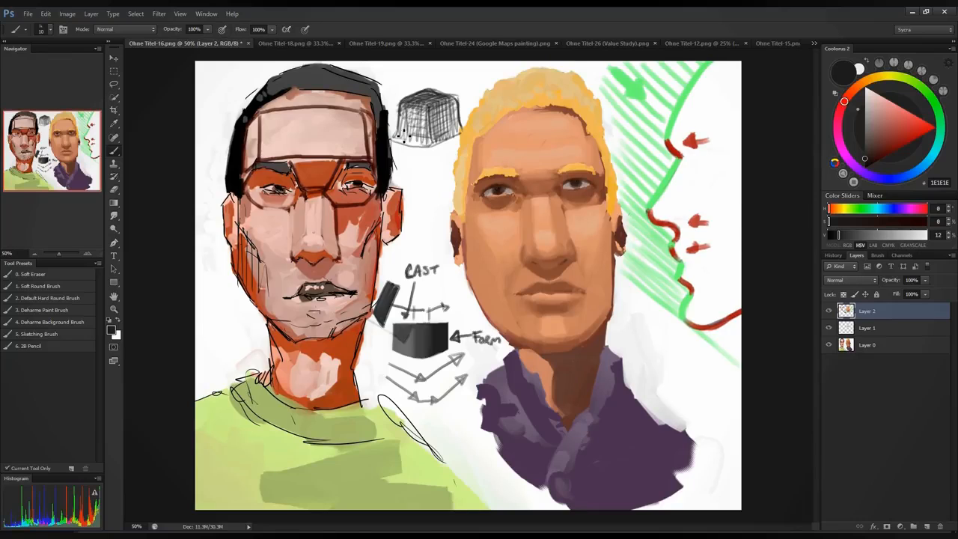
drag(407, 111, 407, 133)
drag(415, 103, 419, 134)
drag(426, 104, 425, 133)
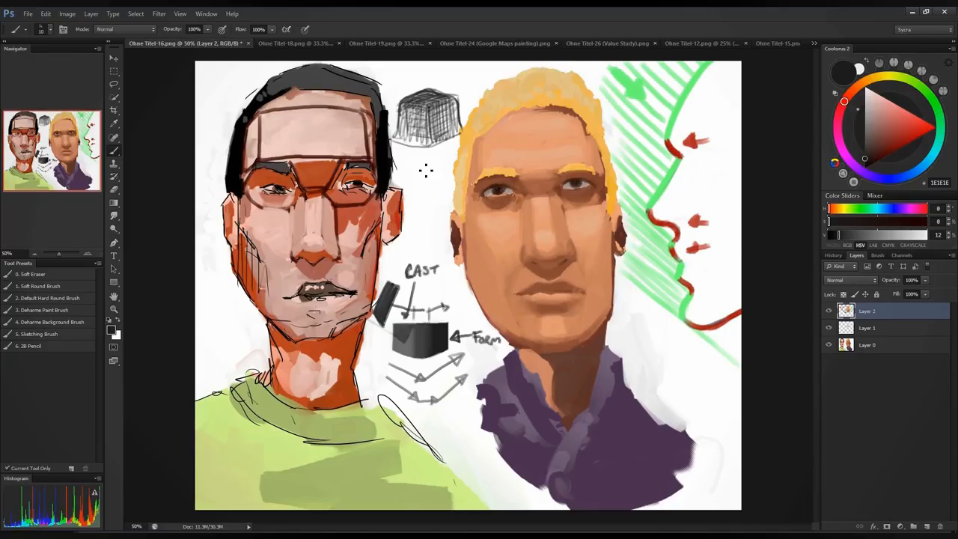
mouse_move(404, 137)
mouse_down()
mouse_move(410, 131)
mouse_move(462, 131)
mouse_move(437, 134)
mouse_move(456, 120)
mouse_up()
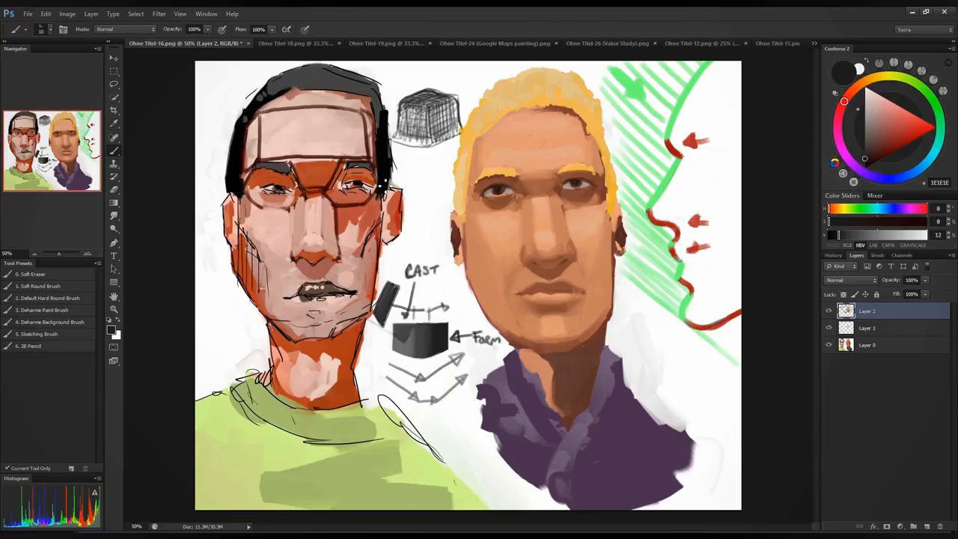
Step: Soften the blond man's cheek on the side facing the other portrait using a size 50 brush with sampled CA835D and DC926B
key(bracketright)
key(bracketright)
key(bracketright)
alt+click(513, 260)
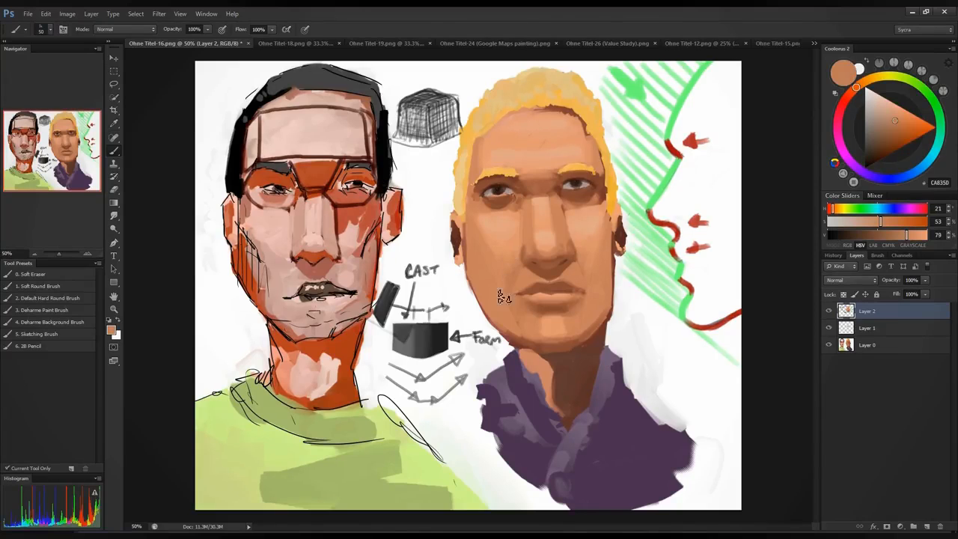
alt+click(504, 248)
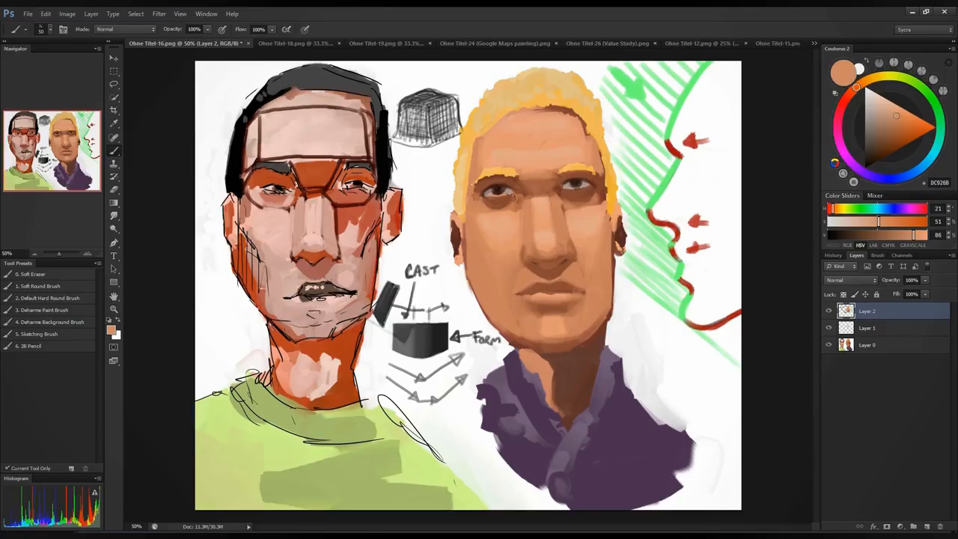
Step: Blend the blond man's other cheek, beside the nostril and mouth corner, with sampled 905139, B67153 and BB7554
alt+click(598, 228)
alt+click(580, 254)
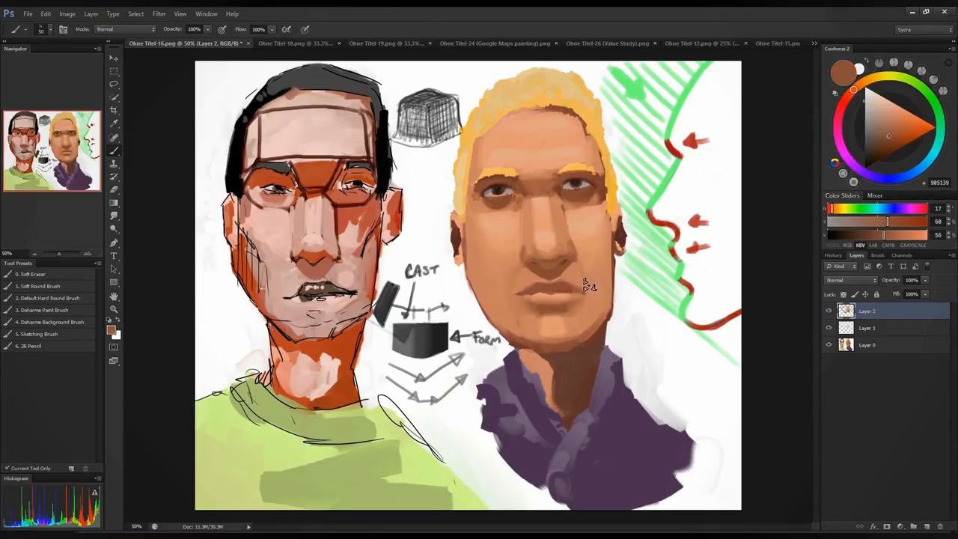
alt+click(588, 264)
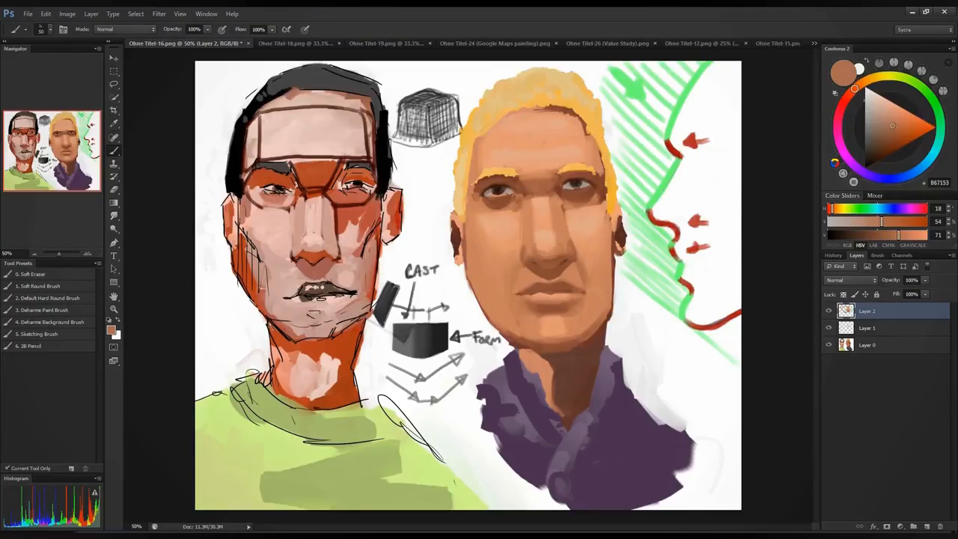
alt+click(596, 263)
alt+click(585, 264)
alt+click(594, 246)
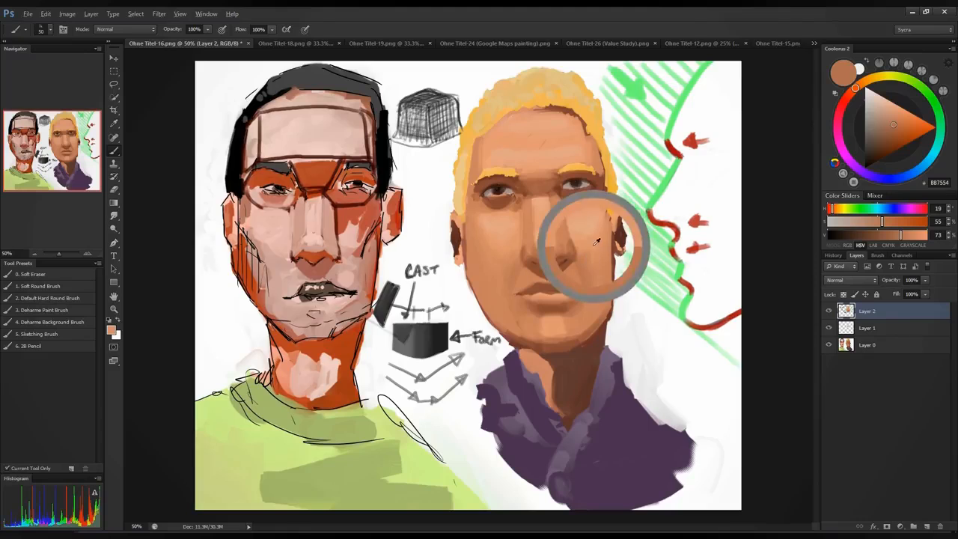
Step: Smooth the transition from the blond man's mouth corner into his chin and jaw edge with sampled CE8761, C37A56, E59871 and CC825E
alt+click(526, 262)
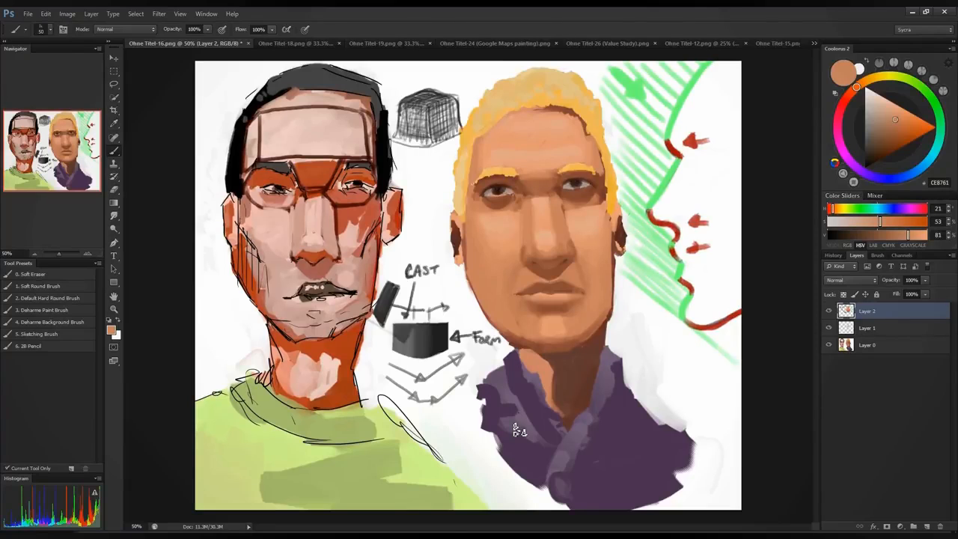
alt+click(519, 322)
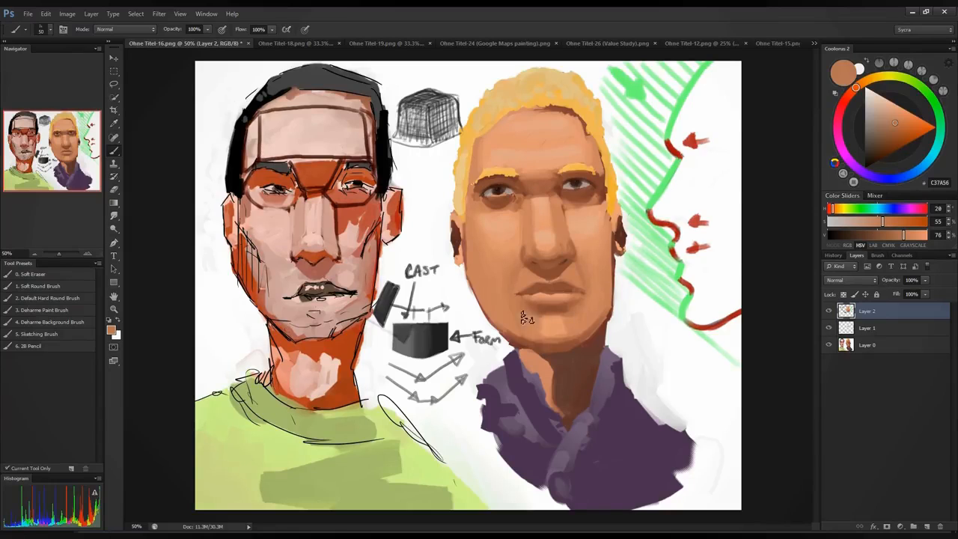
alt+click(553, 324)
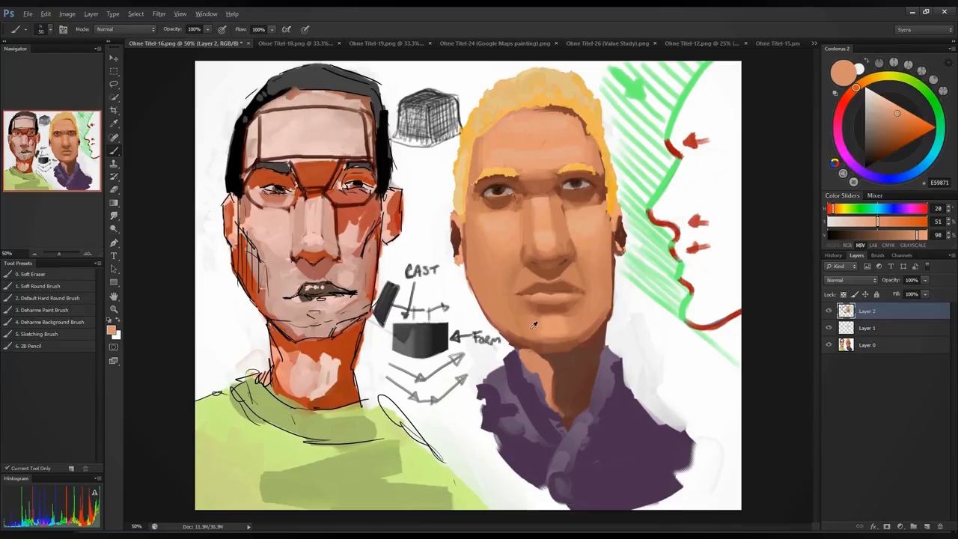
alt+click(533, 324)
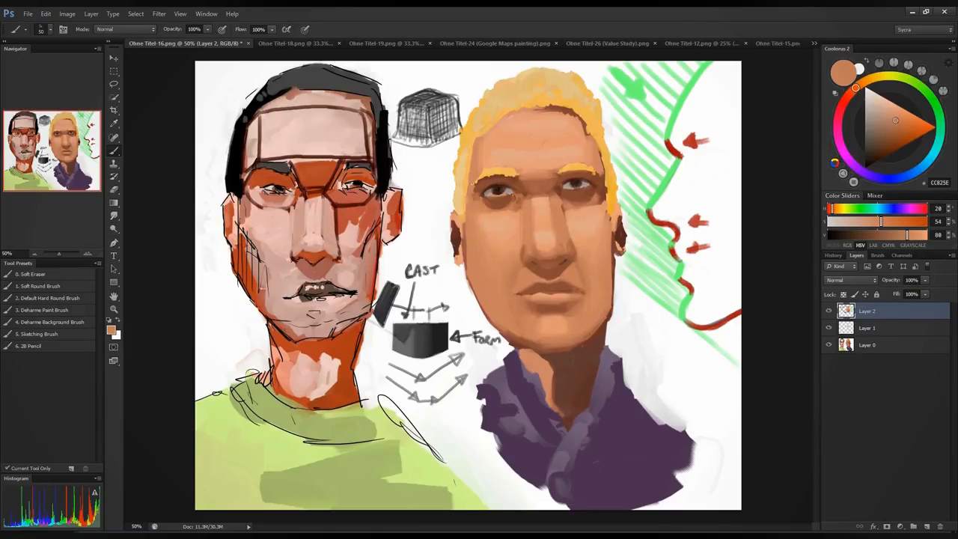
drag(511, 335, 533, 344)
Step: Refine the front and side planes of the blond man's nose bridge with sampled E69F78 and CC825E
alt+click(531, 213)
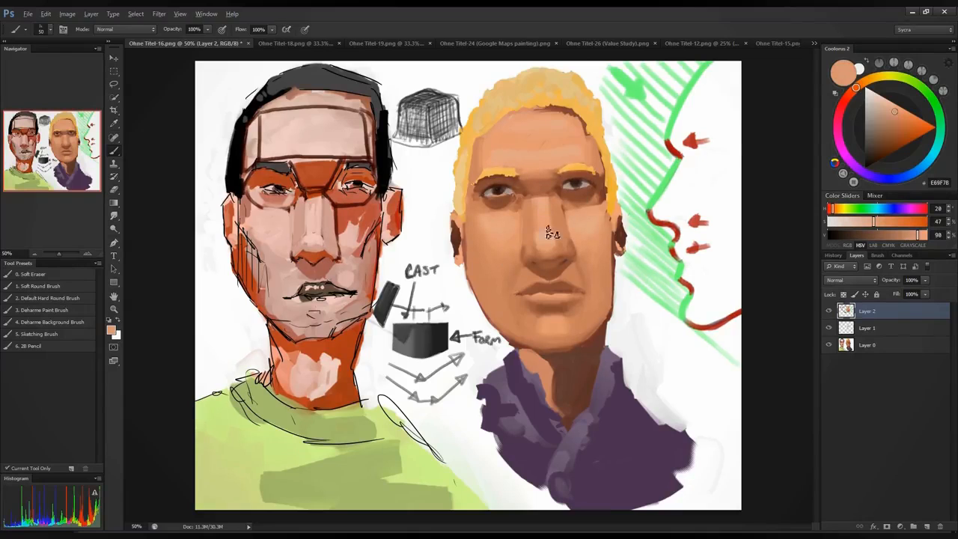
alt+click(530, 213)
alt+click(561, 213)
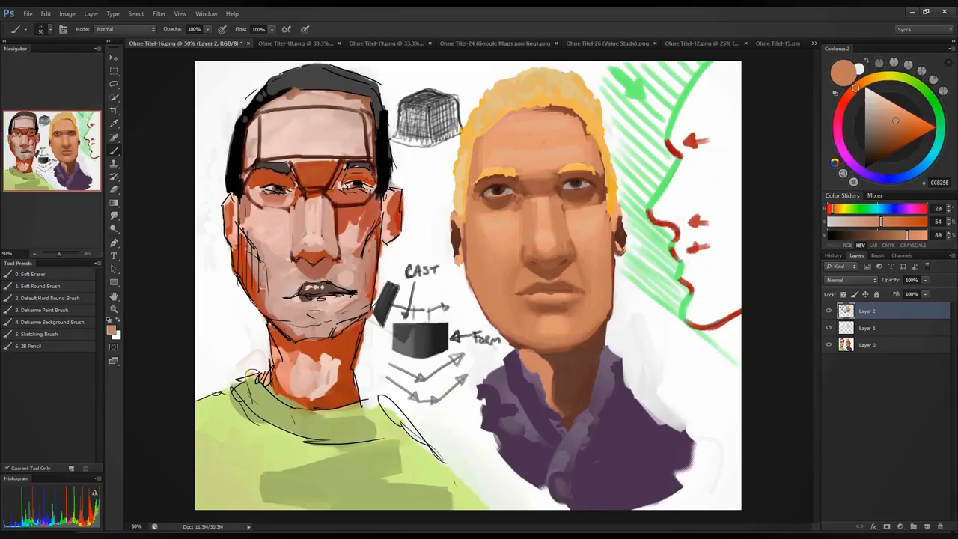
alt+click(525, 236)
alt+click(524, 223)
Step: Blend the blond man's inner eye sockets and the areas under his eyes with sampled A86448 and E3A684
alt+click(540, 174)
alt+click(520, 188)
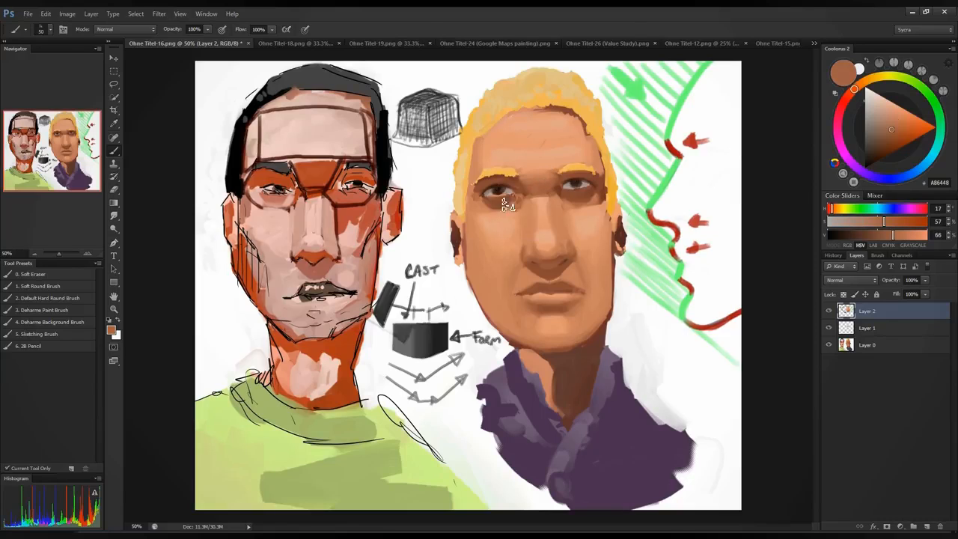
alt+click(587, 214)
alt+click(587, 225)
mouse_move(580, 198)
mouse_down()
mouse_move(573, 197)
mouse_move(587, 200)
mouse_up()
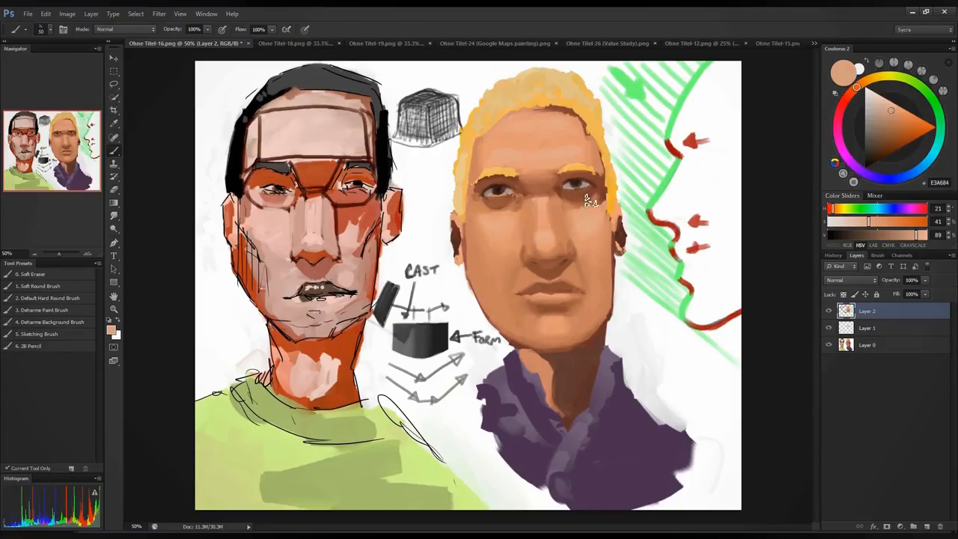
Step: Refine the lower eye socket edges above both of the blond man's cheeks using a size 30 brush with sampled DB8F69, 904E3A and C57C58
alt+click(595, 251)
key(bracketleft)
key(bracketleft)
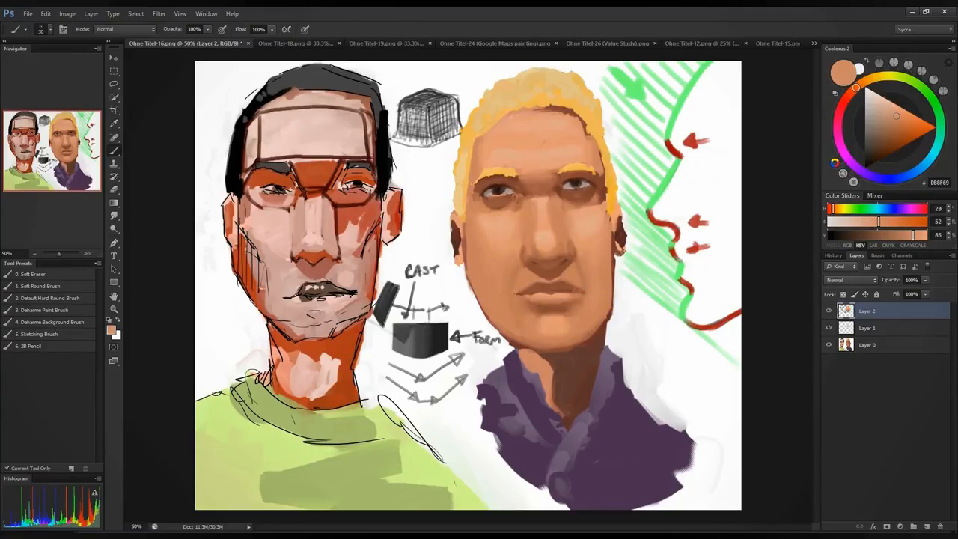
alt+click(581, 202)
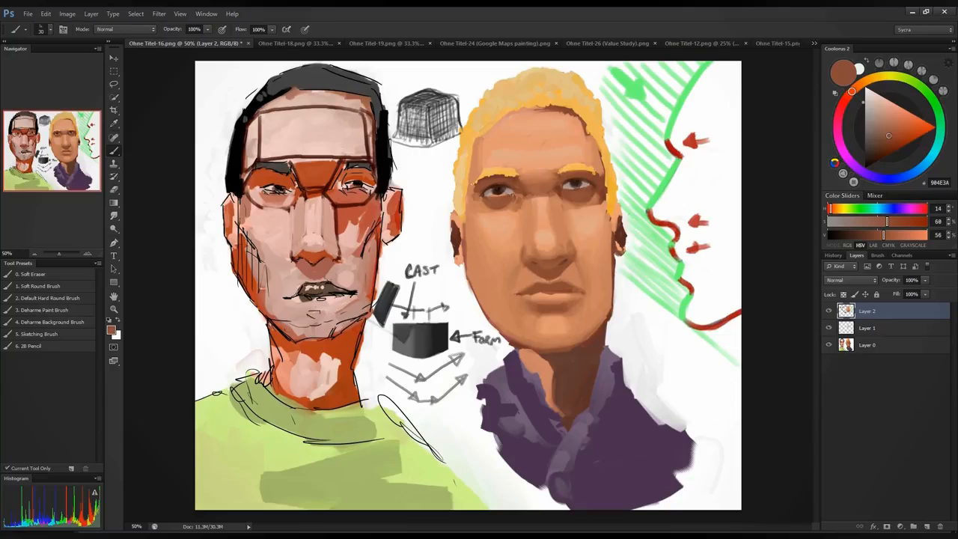
alt+click(482, 206)
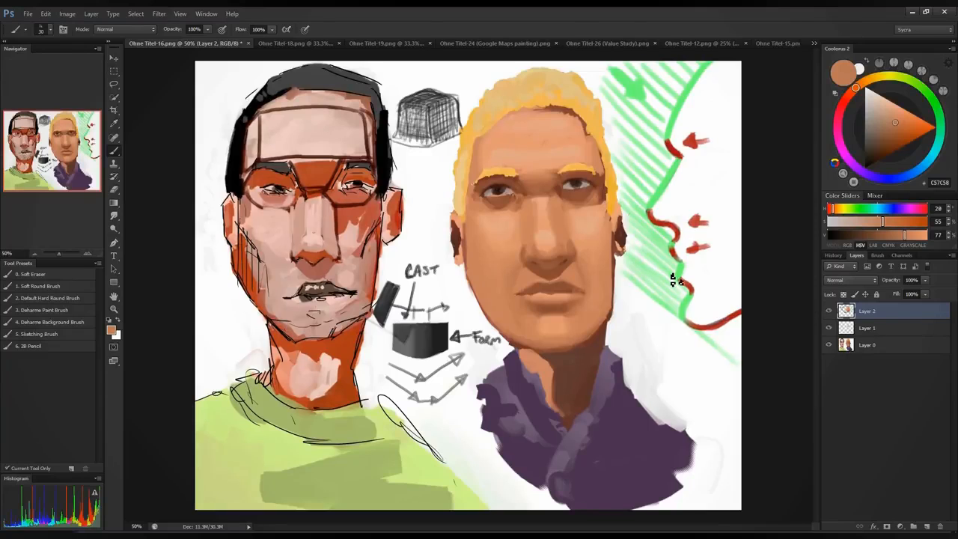
Step: Paint the shadow beneath the blond man's chin across the upper neck with sampled 613638, 6D3C34 and 894833
alt+click(605, 324)
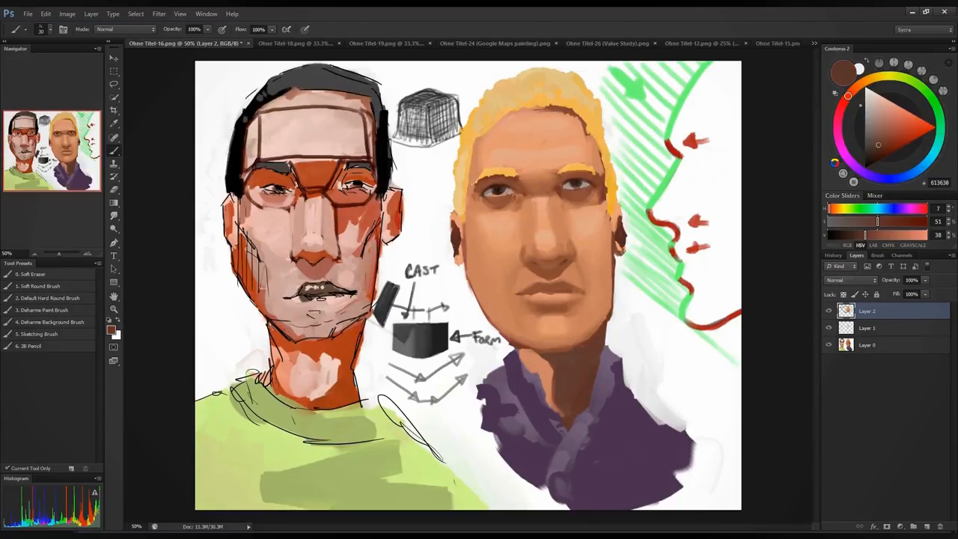
alt+click(554, 358)
mouse_move(523, 353)
mouse_down()
mouse_move(546, 374)
mouse_move(523, 352)
mouse_up()
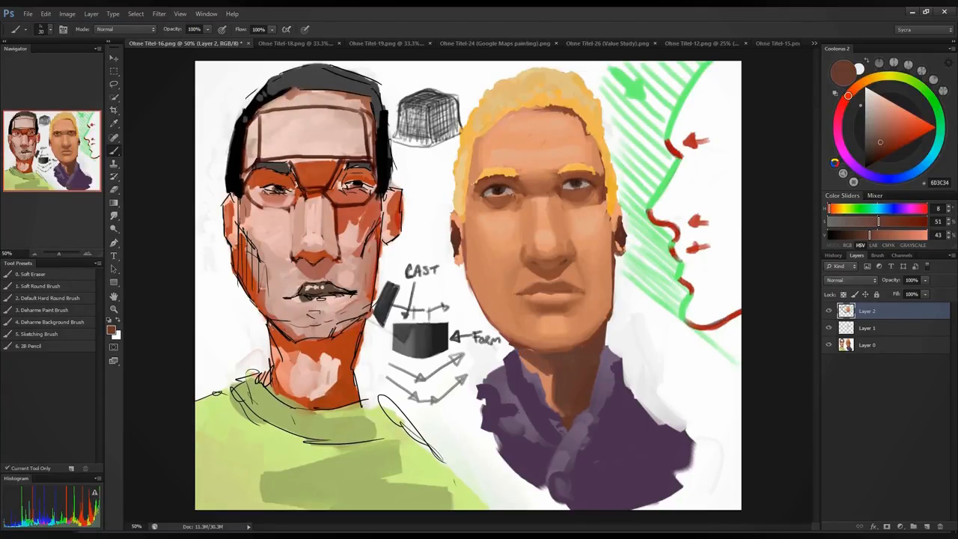
alt+click(550, 268)
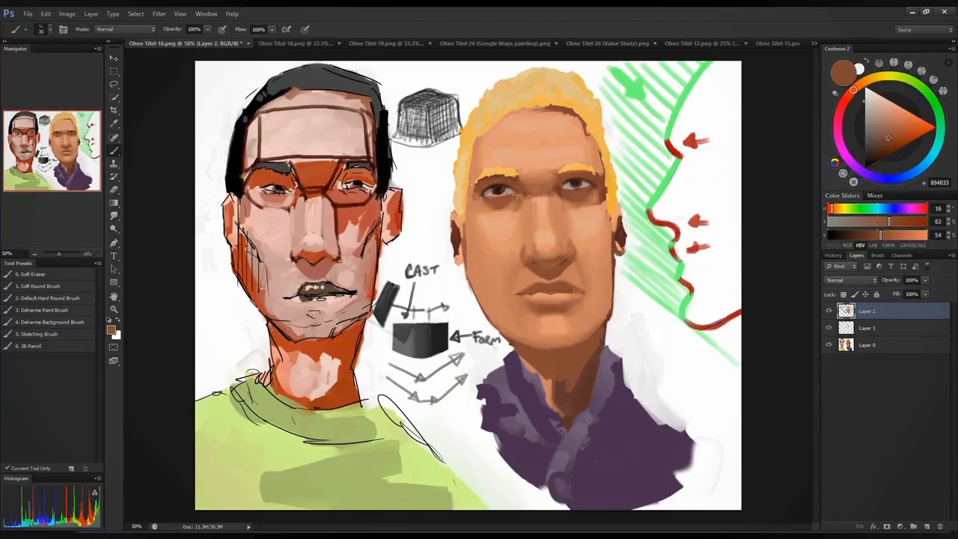
Step: Block in the lit lower part of the blond man's neck down to the collar using a size 60 brush with sampled CB815D
alt+click(481, 256)
mouse_move(558, 391)
mouse_down()
mouse_move(578, 404)
mouse_move(589, 366)
mouse_move(591, 378)
mouse_up()
drag(525, 362, 555, 407)
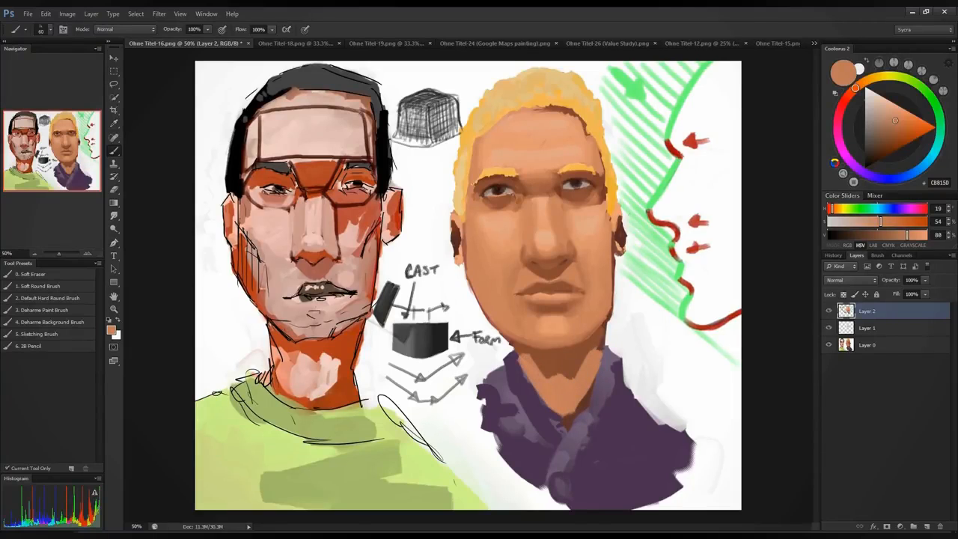
alt+click(726, 315)
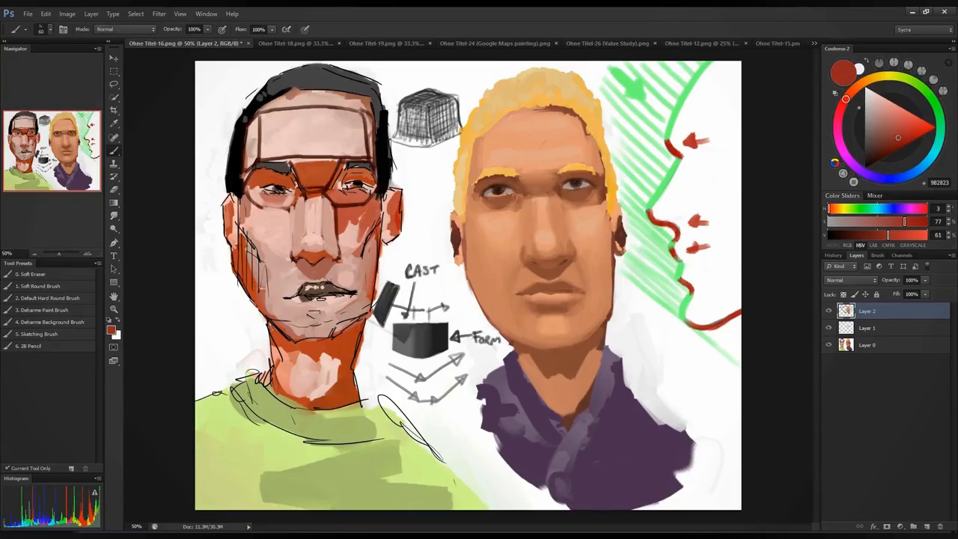
Step: Blend the chin's cast shadow into the blond man's lit neck with sampled 854933, A16047, 864934 and AE6B4E
alt+click(567, 361)
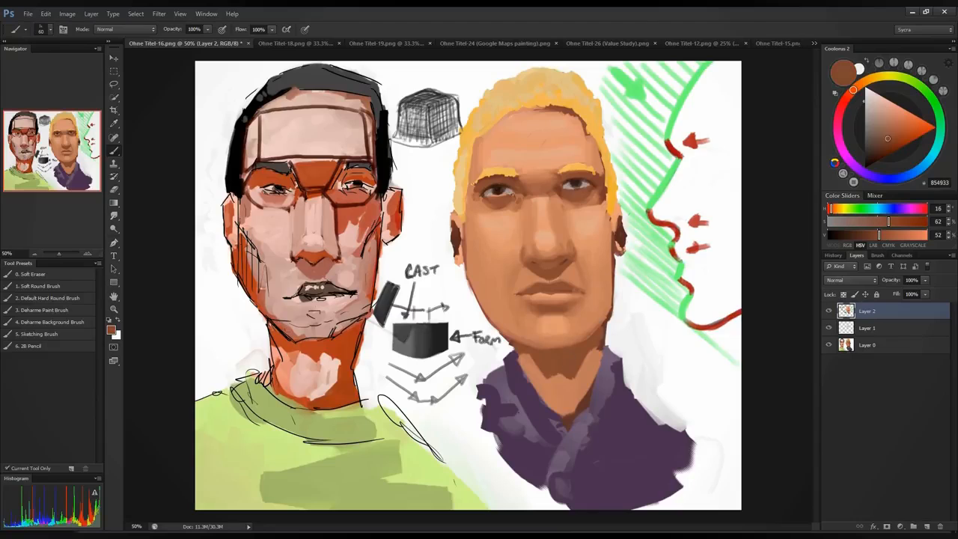
mouse_move(546, 363)
mouse_down()
mouse_move(530, 359)
mouse_move(564, 406)
mouse_move(592, 351)
mouse_up()
alt+click(533, 371)
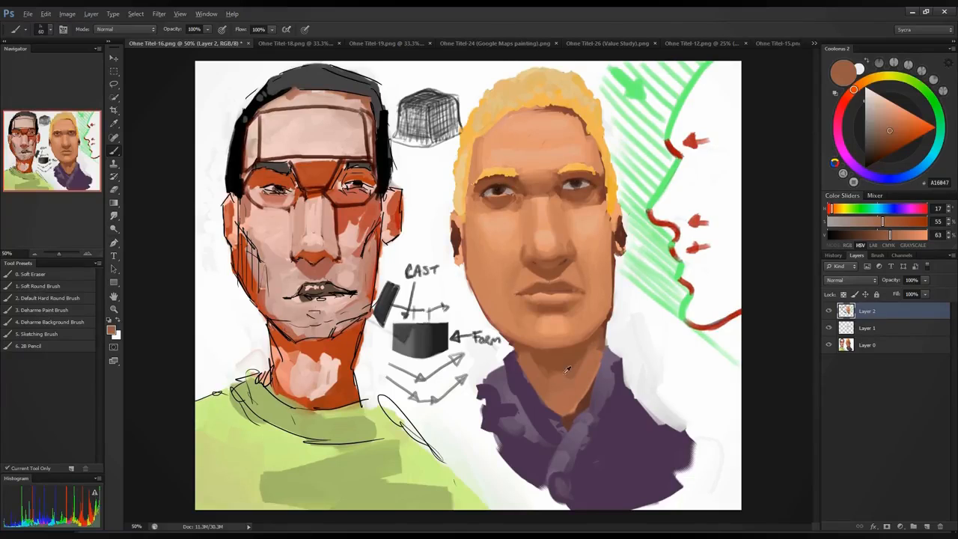
alt+click(553, 368)
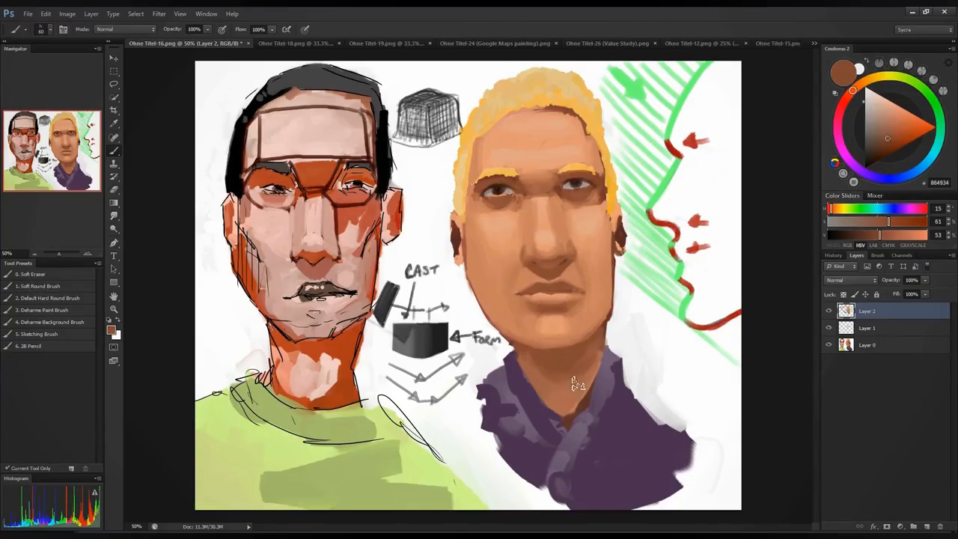
alt+click(559, 395)
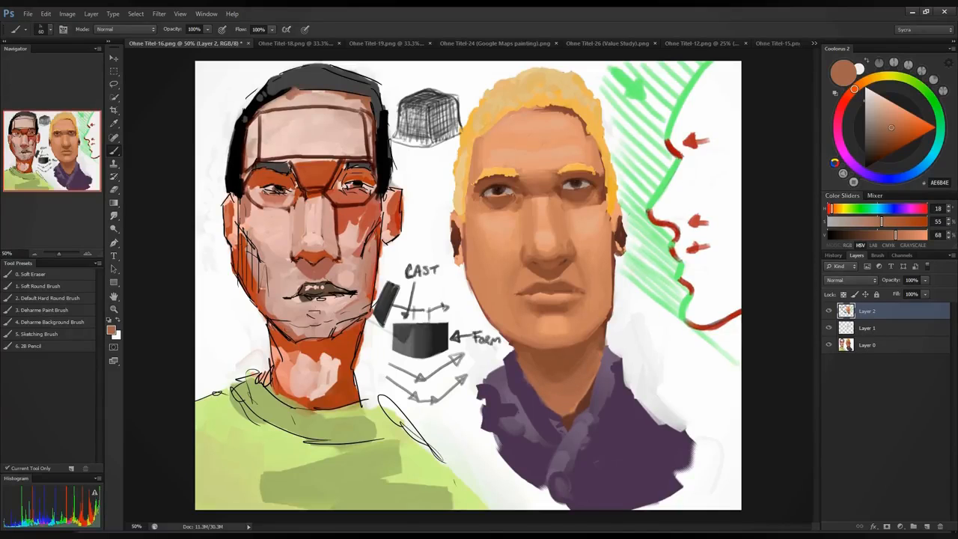
Step: Merge Layer 1 and Layer 2, and toggle the merged layer's visibility to compare the repaint with the original portraits
shift+click(857, 333)
key(ctrl+e)
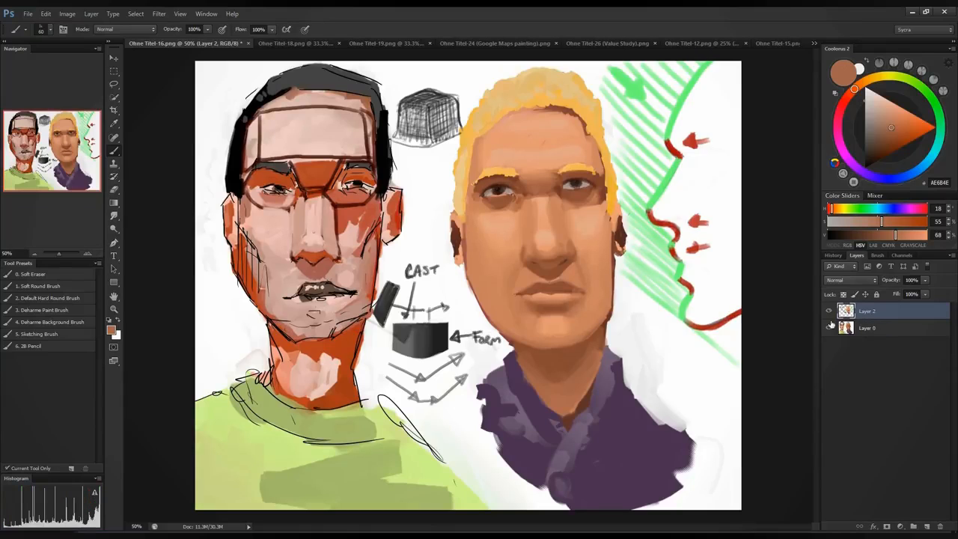
click(829, 312)
click(829, 311)
click(829, 311)
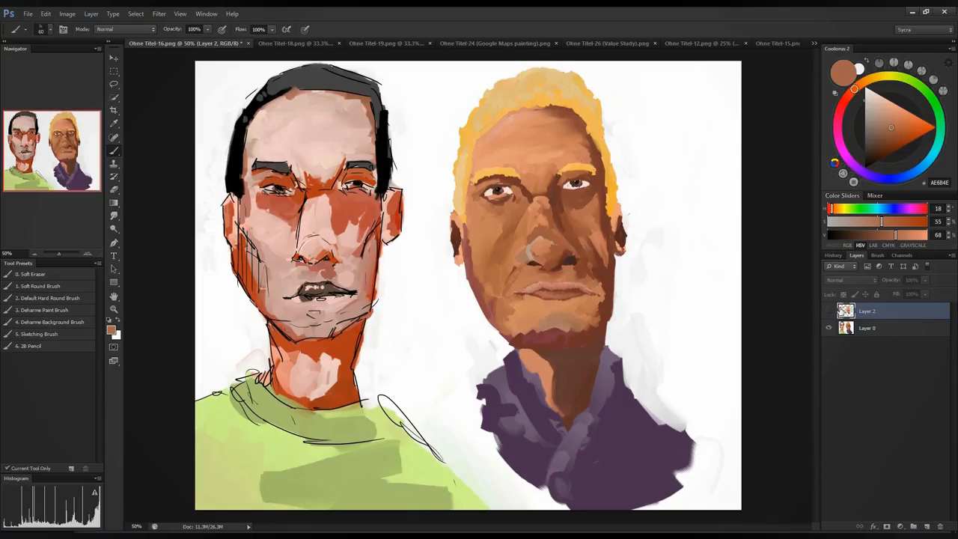
click(829, 310)
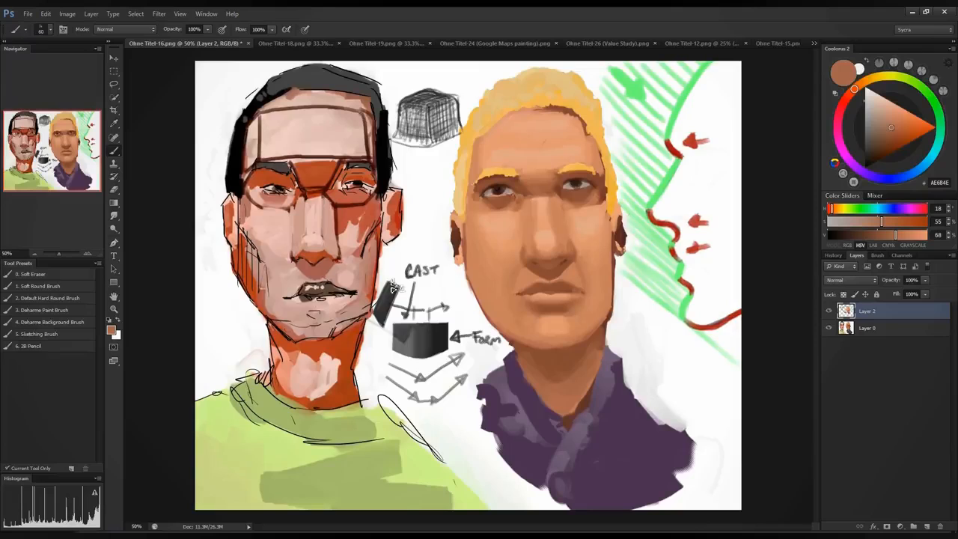
Step: Paint reddish shadow strokes along the dark-haired man's jaw and around his mouth with sampled B73D18
key(bracketleft)
key(bracketleft)
key(bracketleft)
alt+click(327, 165)
alt+click(250, 269)
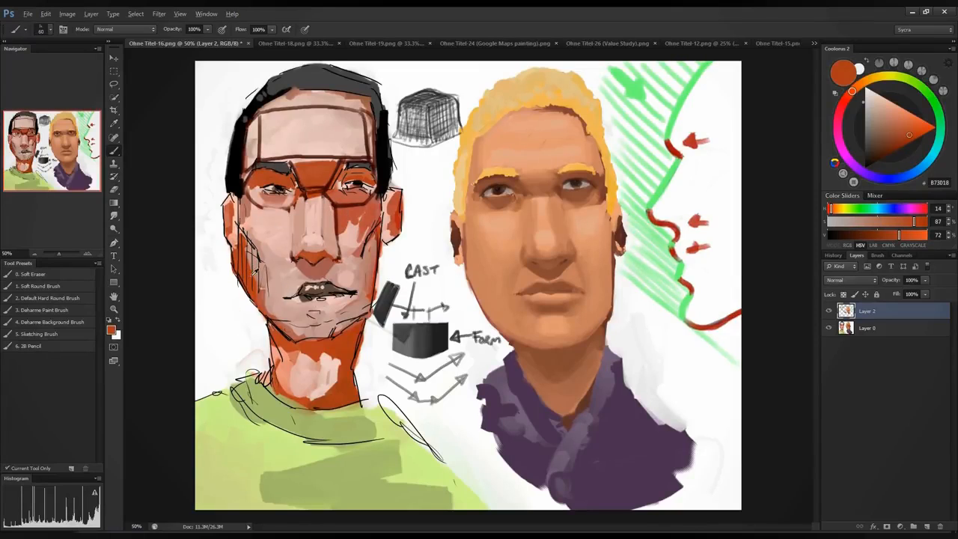
mouse_move(242, 233)
mouse_down()
mouse_move(278, 319)
mouse_move(357, 316)
mouse_move(348, 317)
mouse_up()
drag(293, 283, 282, 308)
mouse_move(355, 285)
mouse_down()
mouse_move(362, 293)
mouse_move(352, 302)
mouse_up()
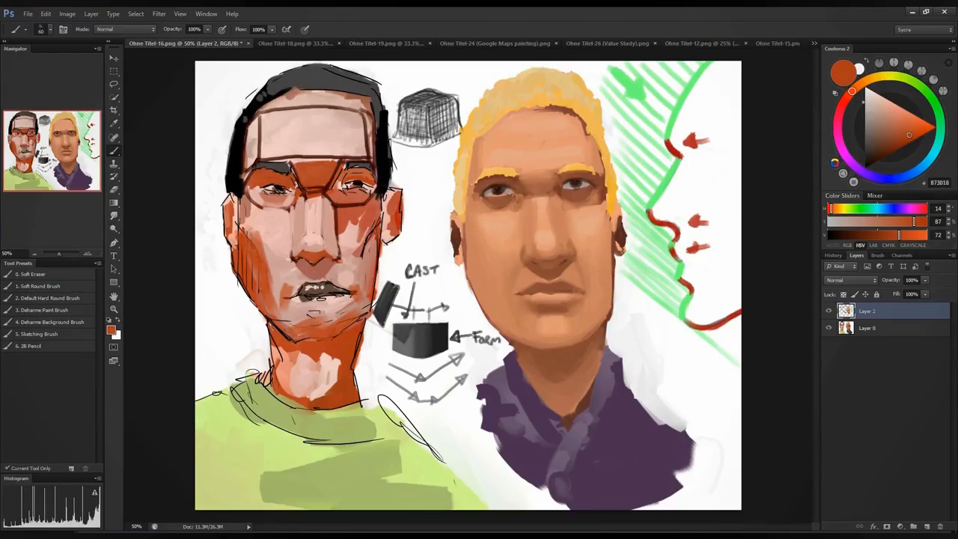
drag(312, 262, 318, 278)
drag(308, 267, 300, 280)
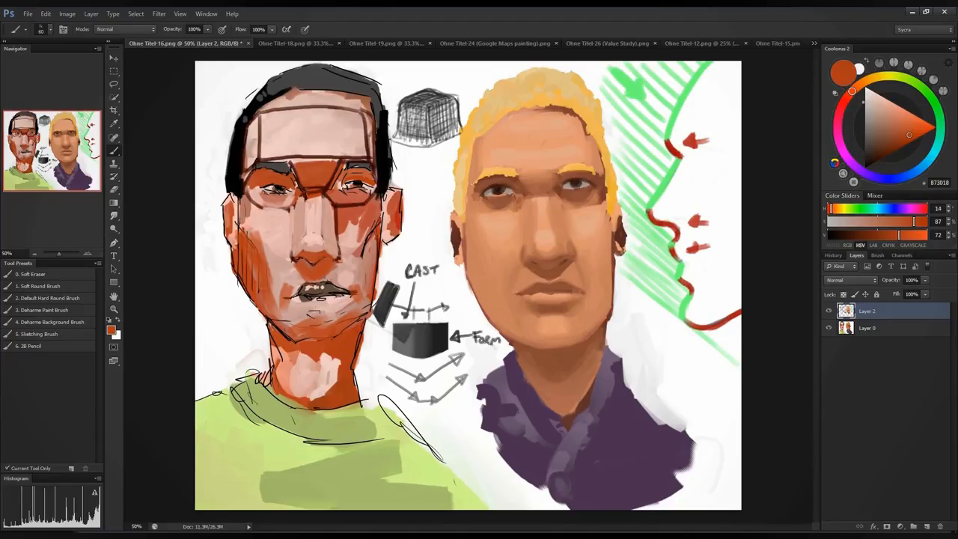
Step: Fill in the dark-haired man's cheek planes with sampled E2A89D and a darker salmon skin tone, adding the darker tone along his brow
alt+click(350, 241)
mouse_move(344, 212)
mouse_down()
mouse_move(342, 254)
mouse_move(358, 256)
mouse_up()
drag(373, 215, 363, 257)
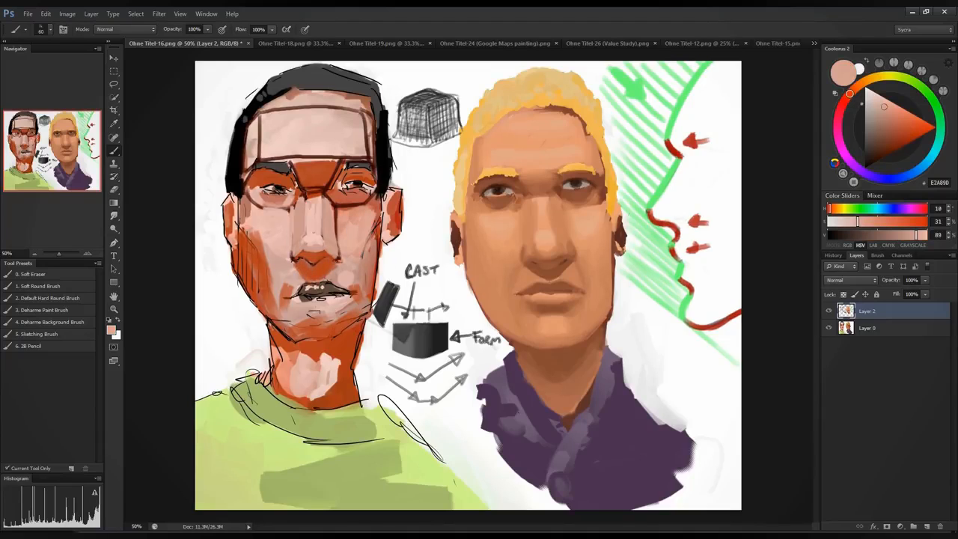
drag(250, 231, 271, 308)
alt+click(267, 265)
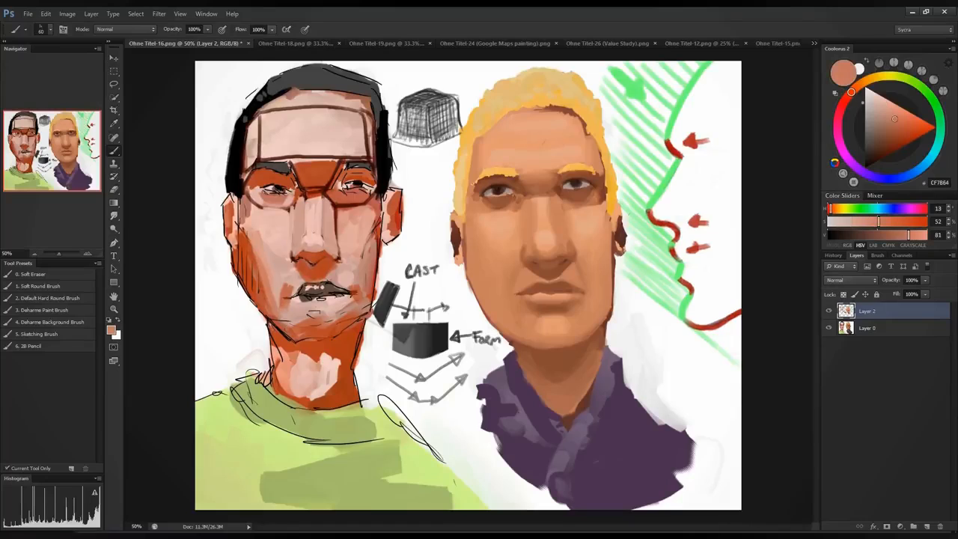
mouse_move(242, 232)
mouse_down()
mouse_move(254, 267)
mouse_move(266, 249)
mouse_up()
drag(363, 241, 352, 277)
drag(377, 220, 356, 262)
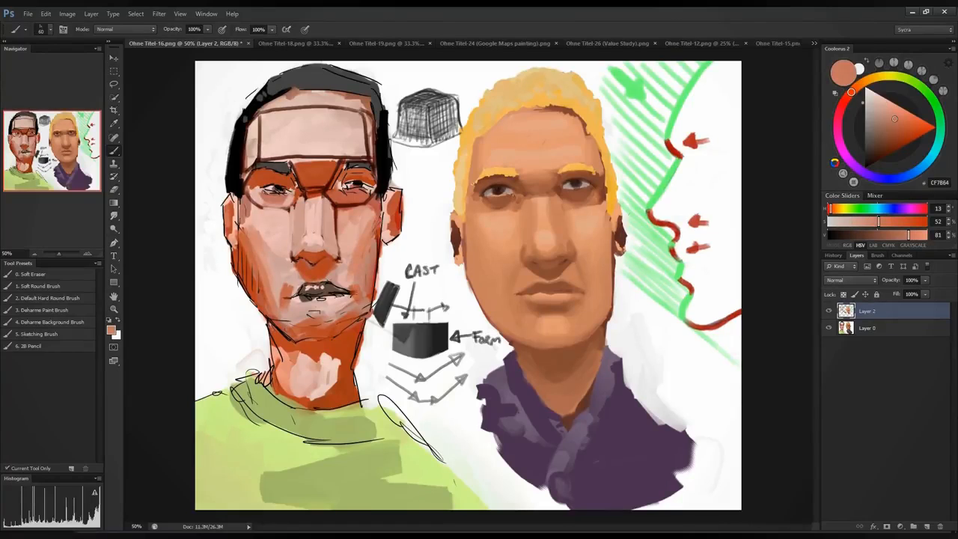
drag(257, 166, 336, 167)
Step: Add cool bluish strokes to the dark-haired man's forehead plane using the desaturated blue ACB3C7
alt+click(320, 128)
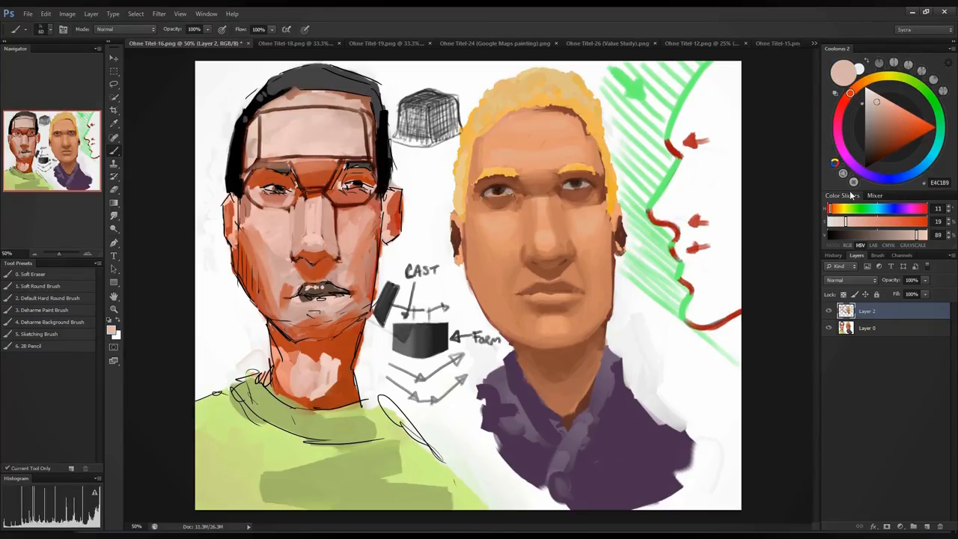
mouse_move(865, 88)
mouse_down()
mouse_move(922, 113)
mouse_move(907, 151)
mouse_up()
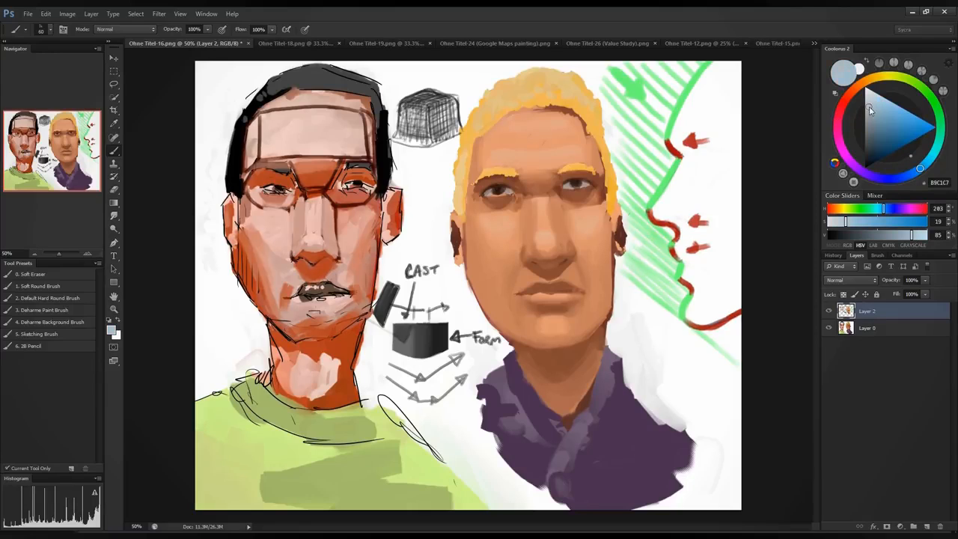
alt+click(303, 126)
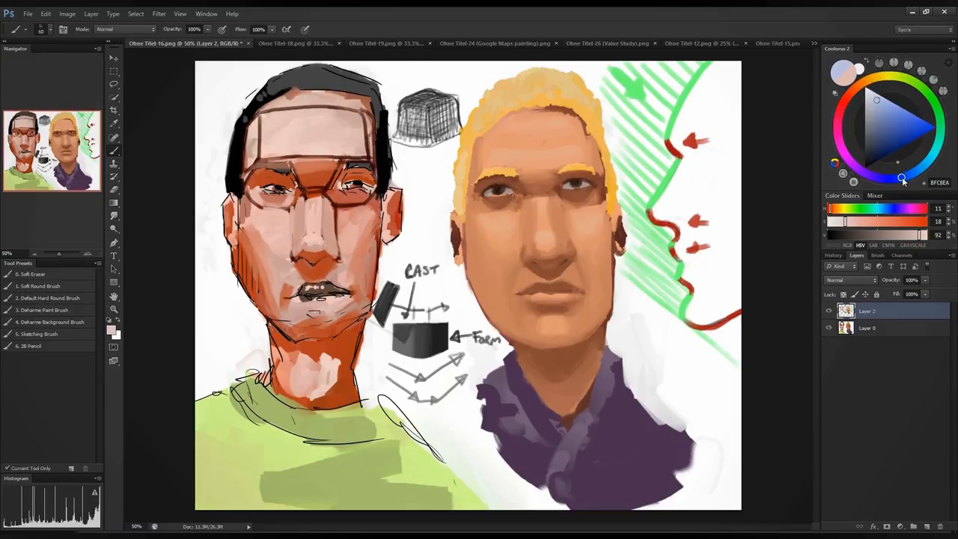
click(874, 107)
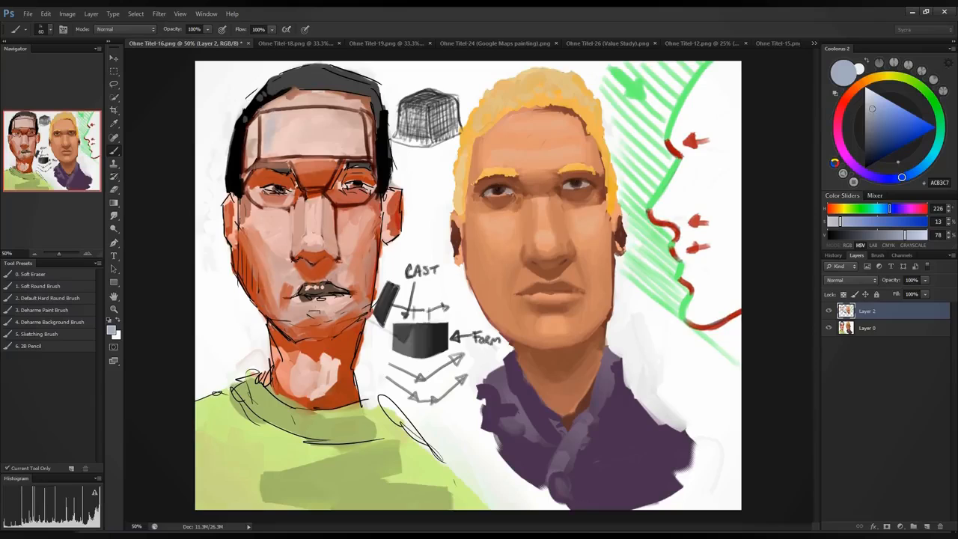
drag(275, 120, 340, 150)
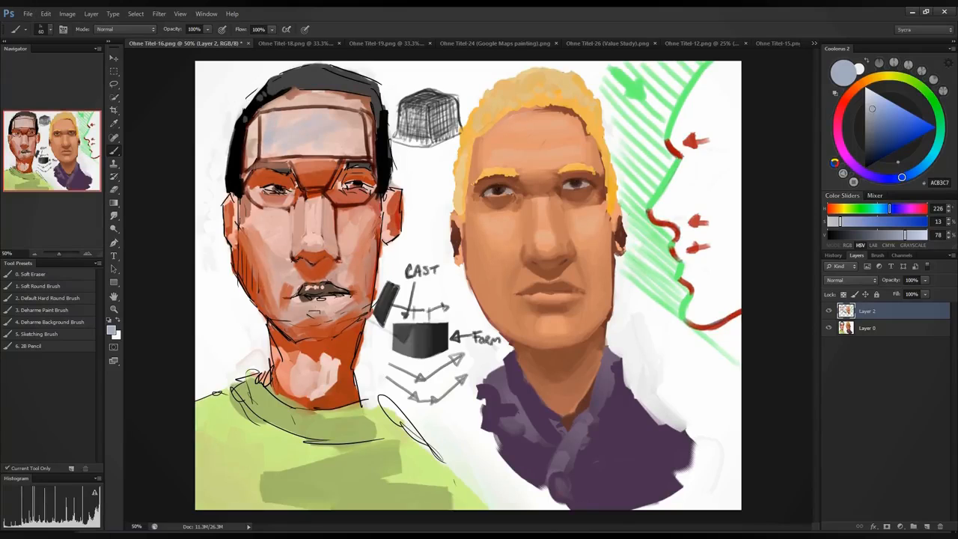
alt+click(319, 123)
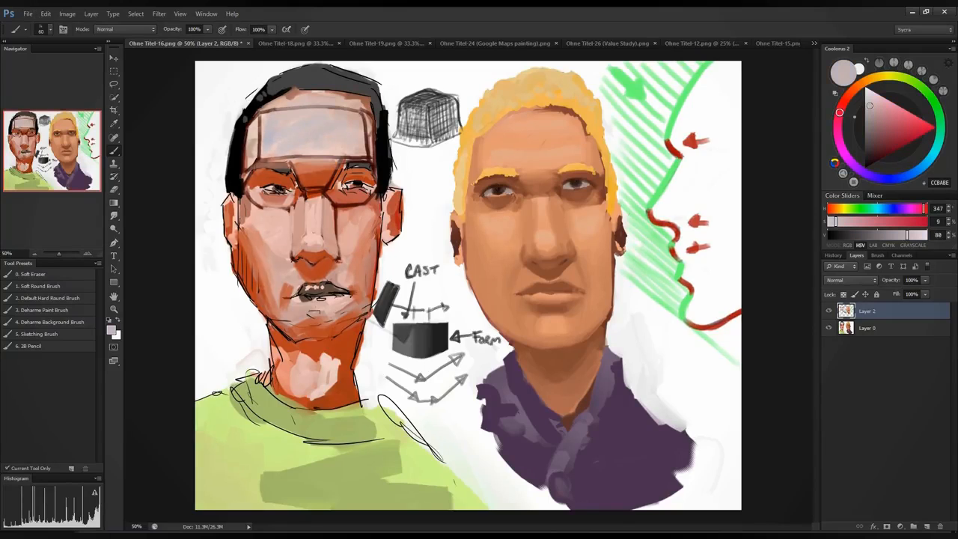
Step: Carry the forehead's sampled greyish pink onto the dark-haired man's cheek and chin, sampling neighbouring skin tones to blend the chin
alt+click(325, 125)
drag(284, 264, 270, 244)
drag(331, 313, 308, 322)
alt+click(319, 307)
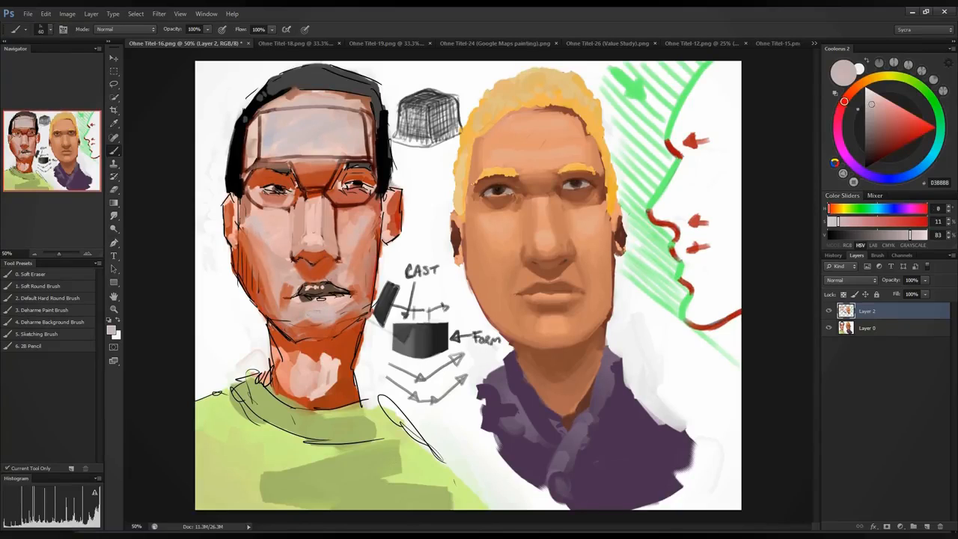
alt+click(303, 319)
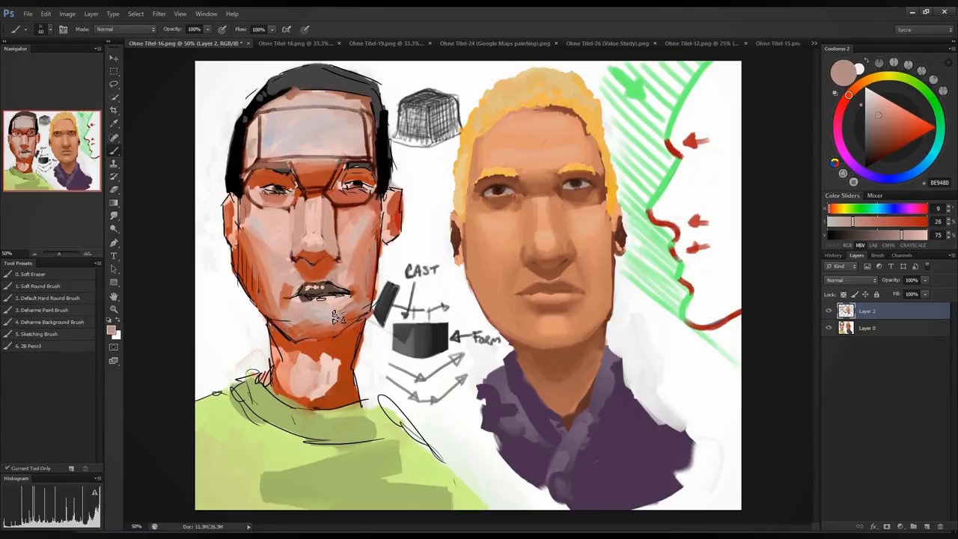
alt+click(338, 327)
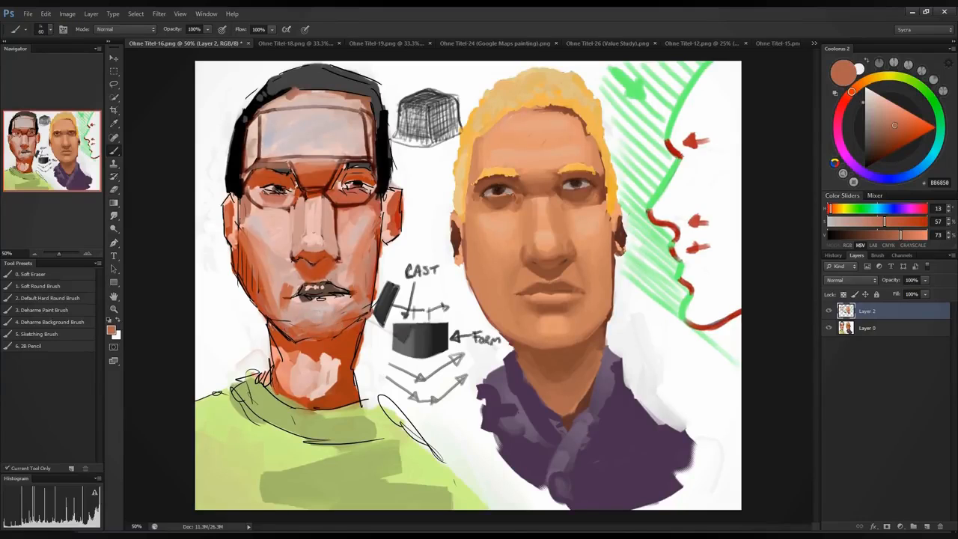
Step: Redden the dark-haired man's cheeks with pink D87B91 and the tip of his nose with lighter pink FFA5BA
alt+click(261, 219)
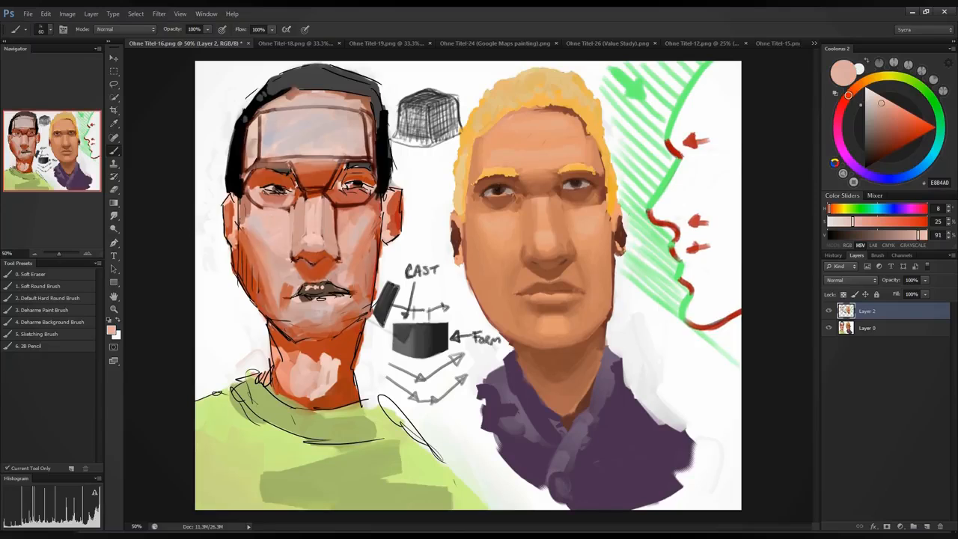
click(841, 113)
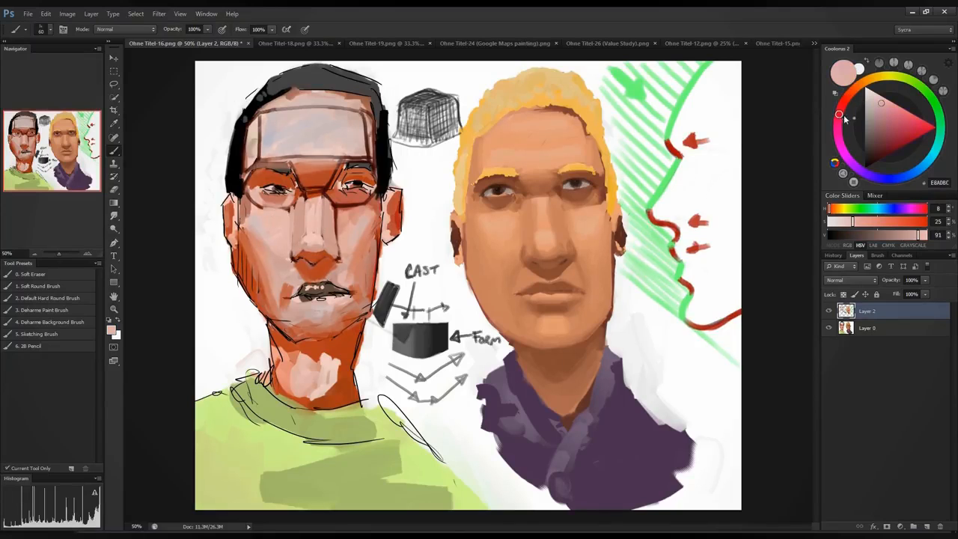
click(891, 113)
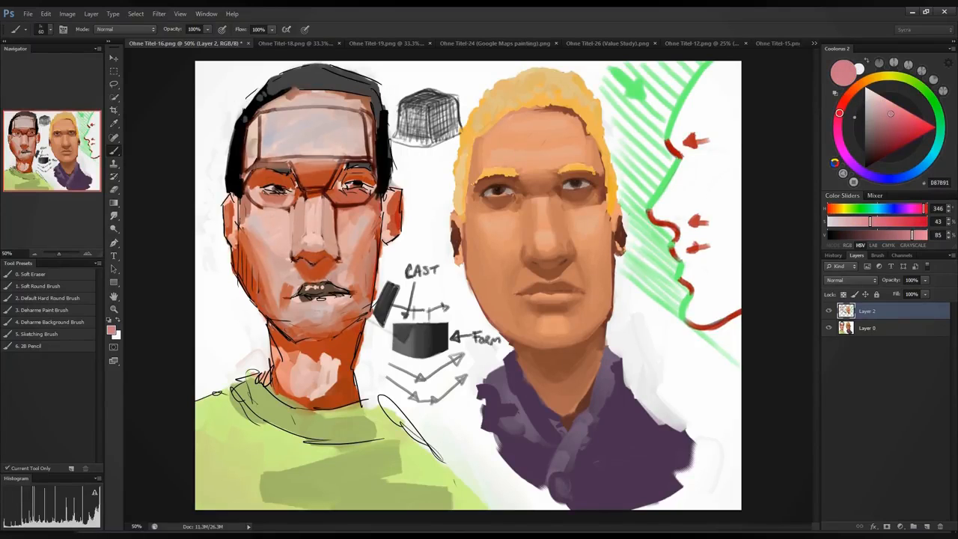
mouse_move(254, 213)
mouse_down()
mouse_move(254, 241)
mouse_move(269, 227)
mouse_up()
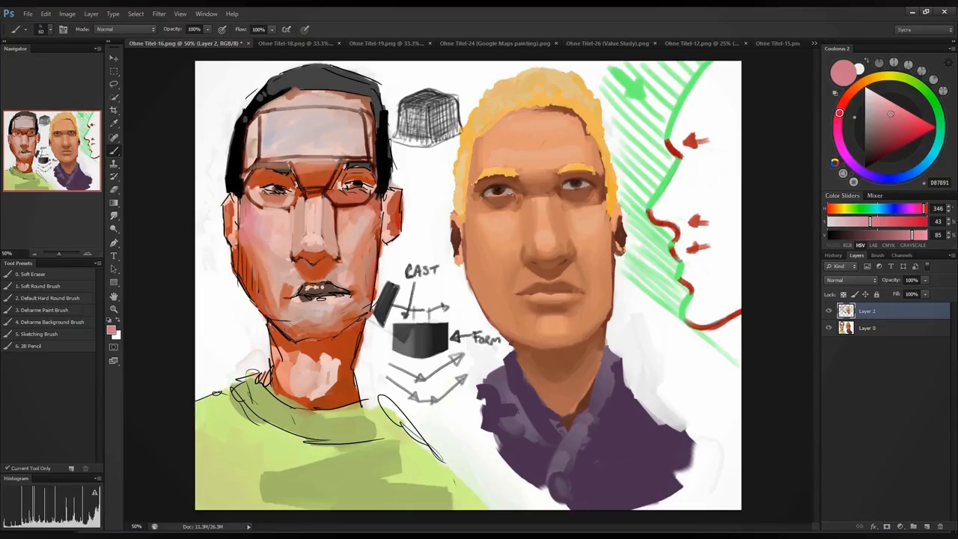
mouse_move(354, 226)
mouse_down()
mouse_move(368, 231)
mouse_move(315, 251)
mouse_up()
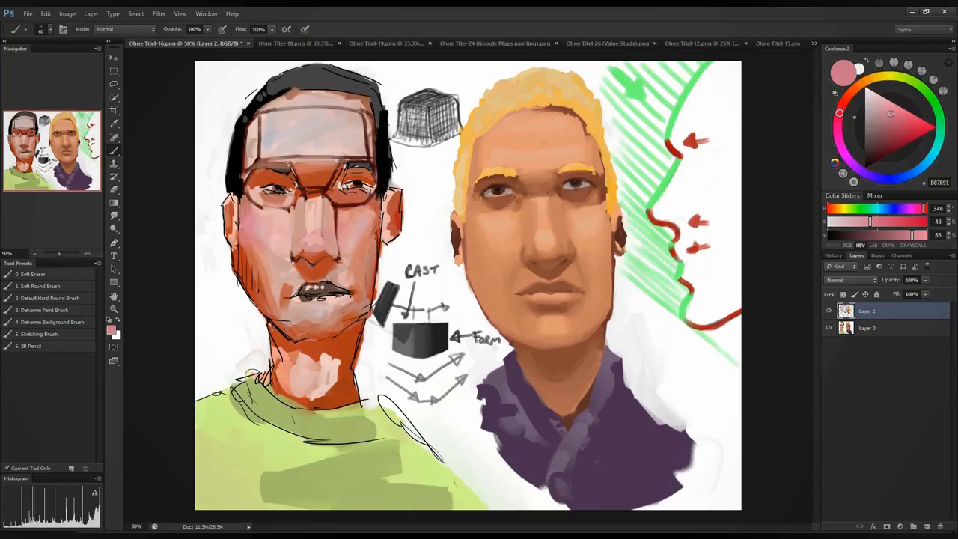
click(890, 101)
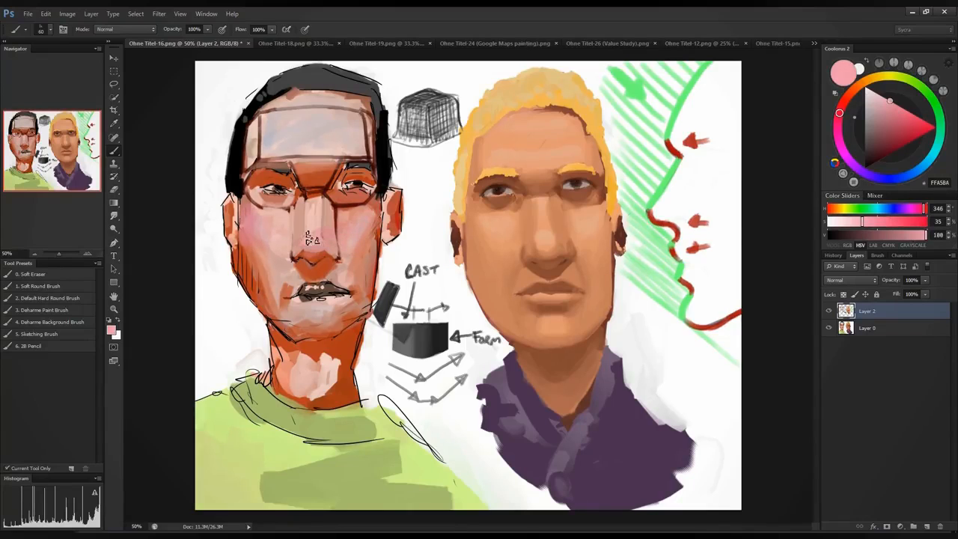
drag(311, 244, 317, 251)
Step: Paint the dark-haired man's neck with greyish green 93AA91, and extend the sampled olive grey 99957D across the neck, jaw and lower forehead
click(855, 101)
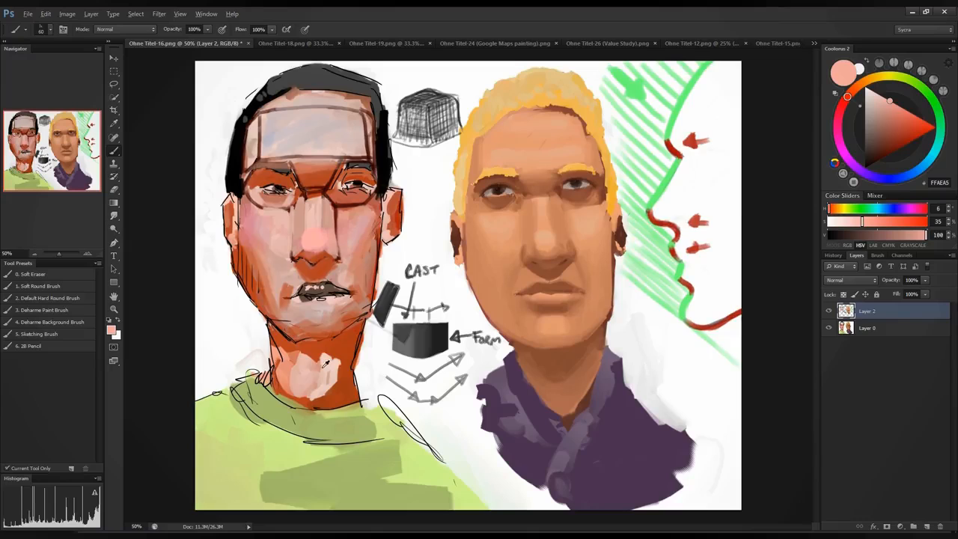
click(931, 98)
click(871, 118)
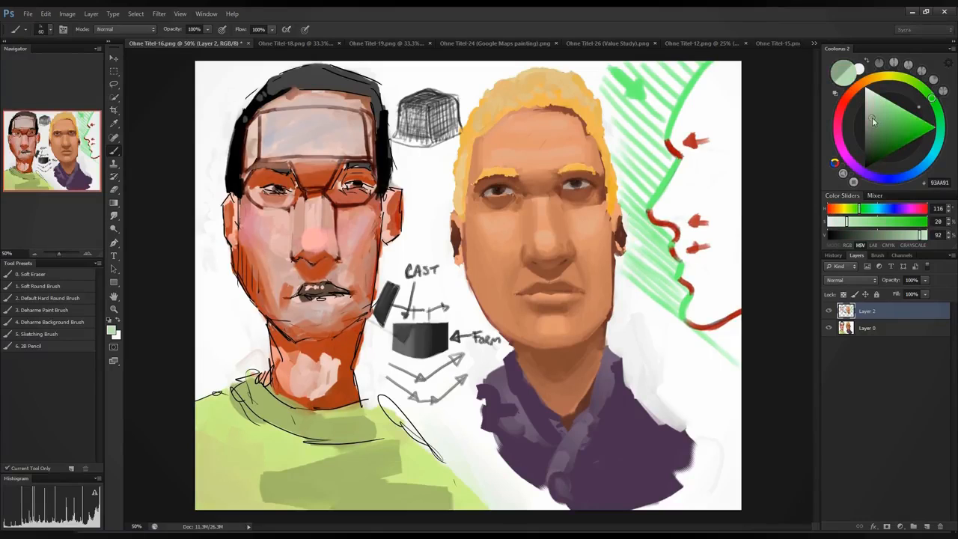
mouse_move(325, 362)
mouse_down()
mouse_move(345, 345)
mouse_move(323, 351)
mouse_move(331, 396)
mouse_up()
alt+click(348, 340)
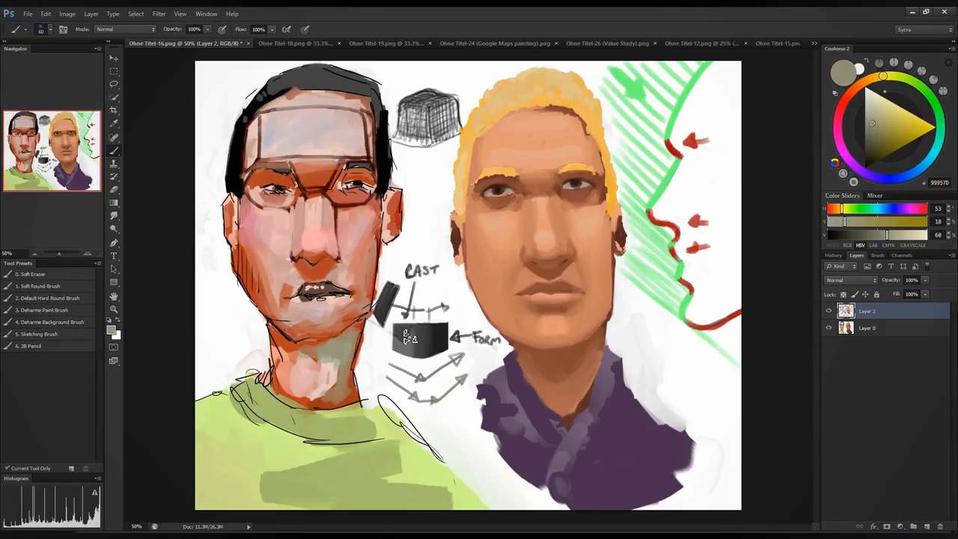
mouse_move(281, 341)
mouse_down()
mouse_move(310, 345)
mouse_move(310, 355)
mouse_move(334, 366)
mouse_move(318, 394)
mouse_move(346, 366)
mouse_move(362, 321)
mouse_move(356, 393)
mouse_up()
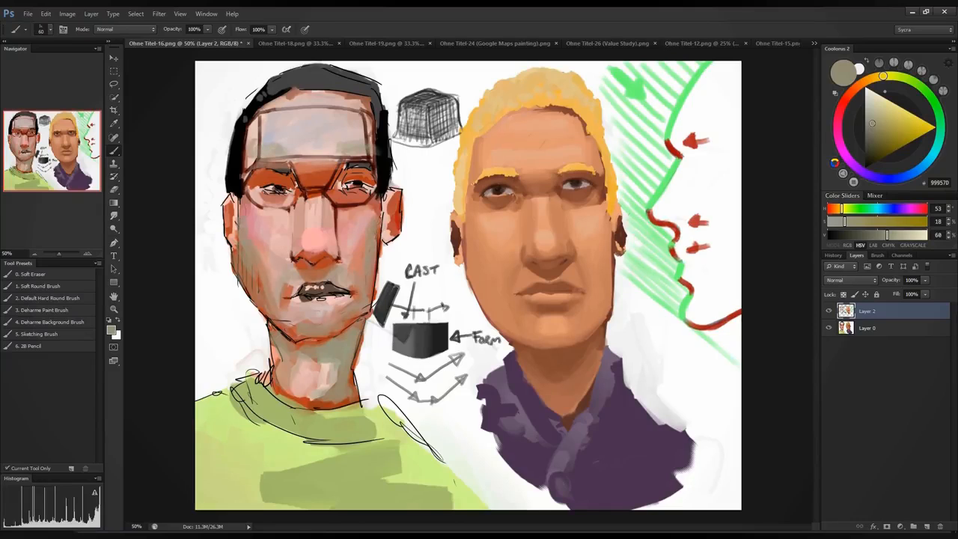
Step: Clean up the outer contours of the dark-haired man's jaw and neck using off-white tones sampled from the background
alt+click(223, 310)
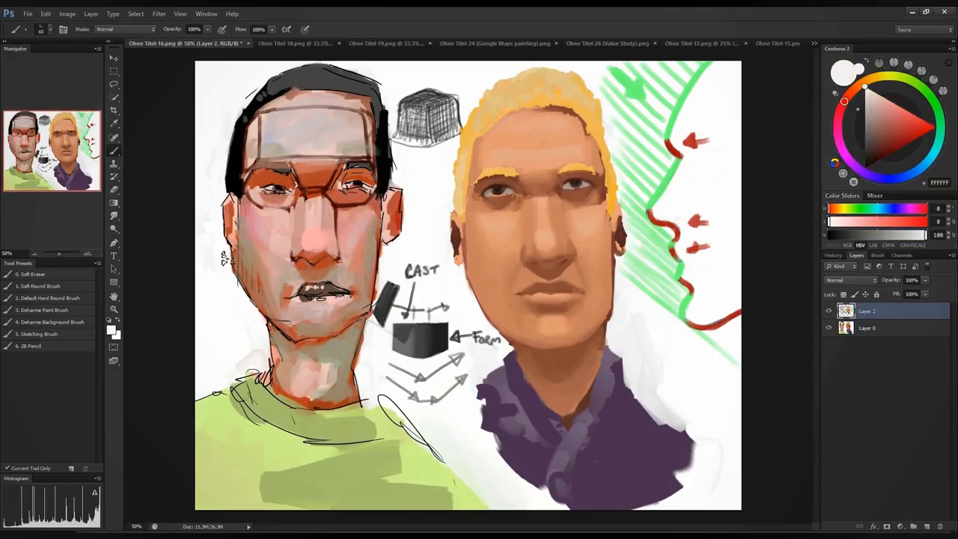
drag(237, 274, 263, 318)
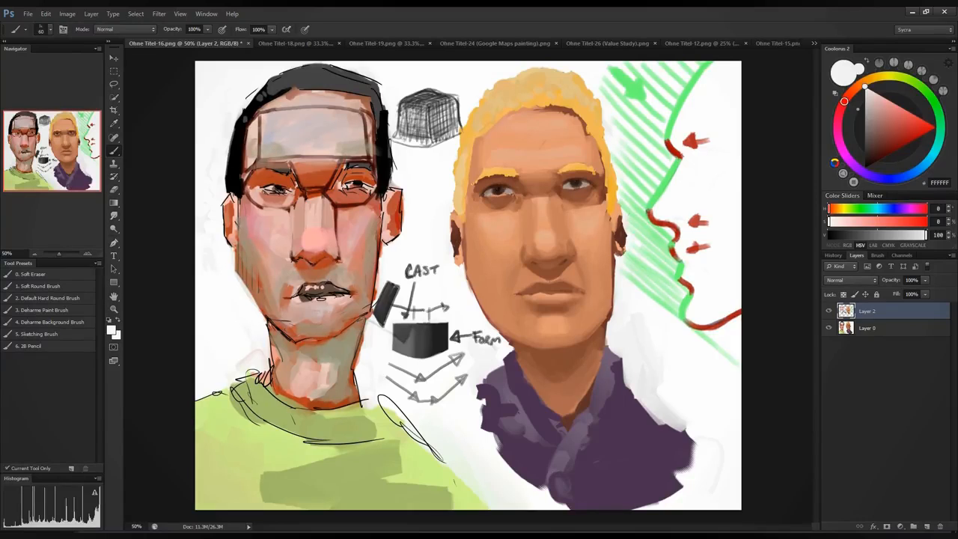
alt+click(392, 250)
mouse_move(382, 247)
mouse_down()
mouse_move(361, 389)
mouse_move(369, 401)
mouse_up()
alt+click(366, 335)
alt+click(247, 338)
drag(262, 330, 265, 376)
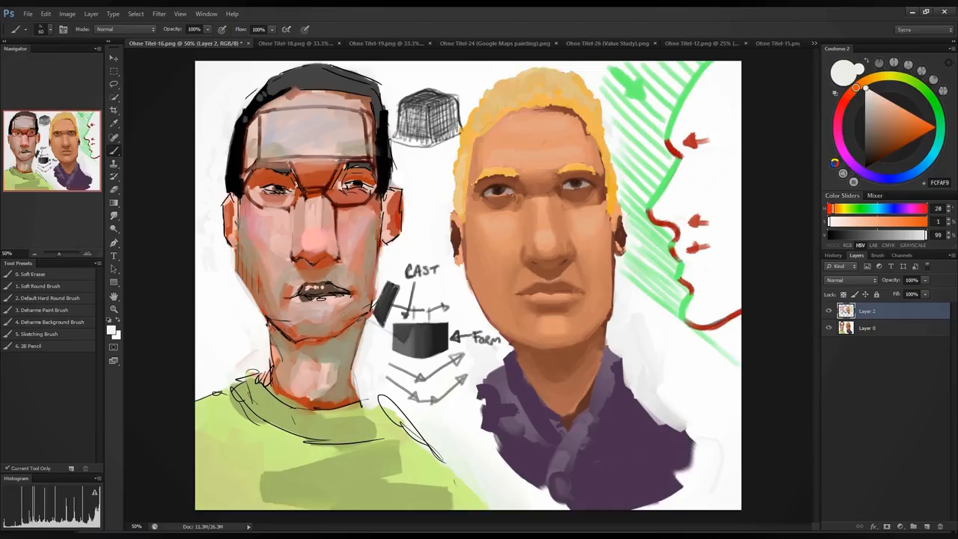
Step: Model the dark-haired man's neck muscles with sampled reddish and olive-grey tones, adding greyish-pink highlights sampled from the forehead
alt+click(301, 398)
mouse_move(274, 340)
mouse_down()
mouse_move(298, 398)
mouse_move(294, 359)
mouse_move(325, 391)
mouse_up()
drag(361, 328, 307, 398)
alt+click(329, 362)
mouse_move(328, 358)
mouse_down()
mouse_move(317, 384)
mouse_move(308, 380)
mouse_up()
alt+click(341, 366)
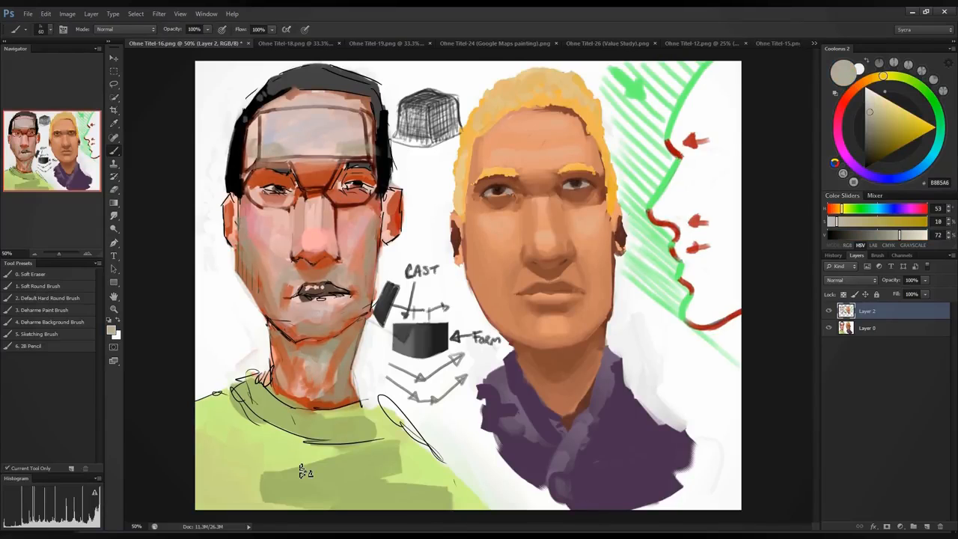
alt+click(331, 124)
drag(315, 357, 308, 377)
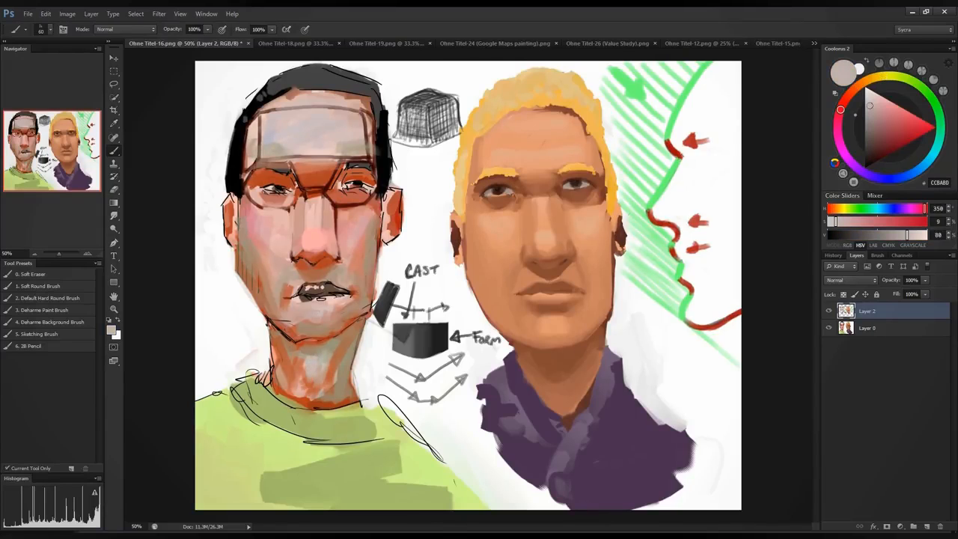
mouse_move(353, 330)
mouse_down()
mouse_move(337, 366)
mouse_move(286, 378)
mouse_up()
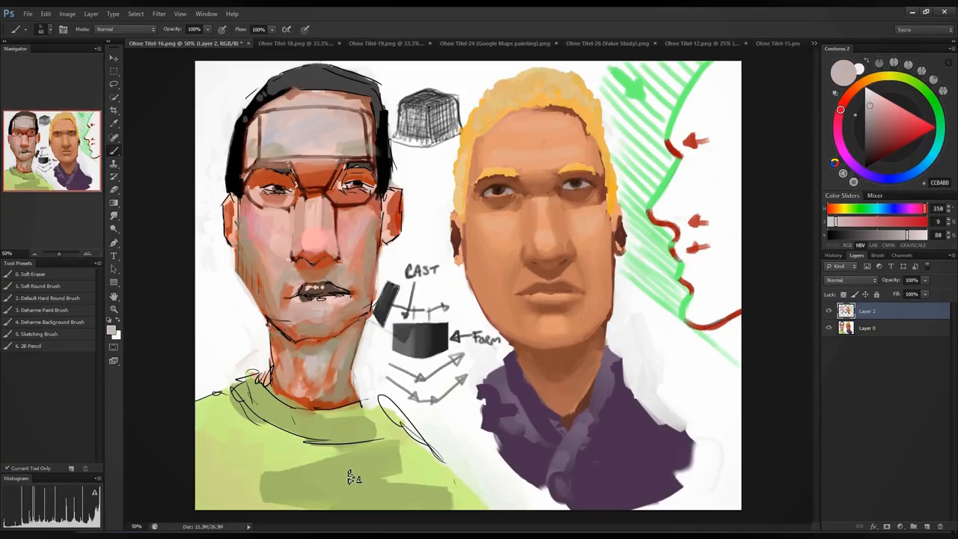
Step: Warm the dark-haired man's cheek, mouth area and nose with sampled B85134, and touch the cheek below the eye with sampled forehead pink
alt+click(254, 255)
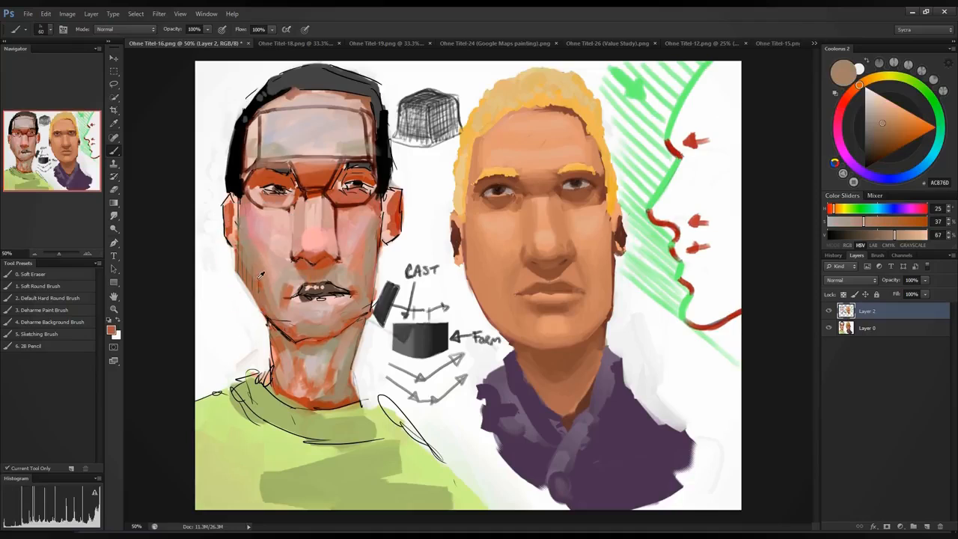
drag(261, 247, 262, 263)
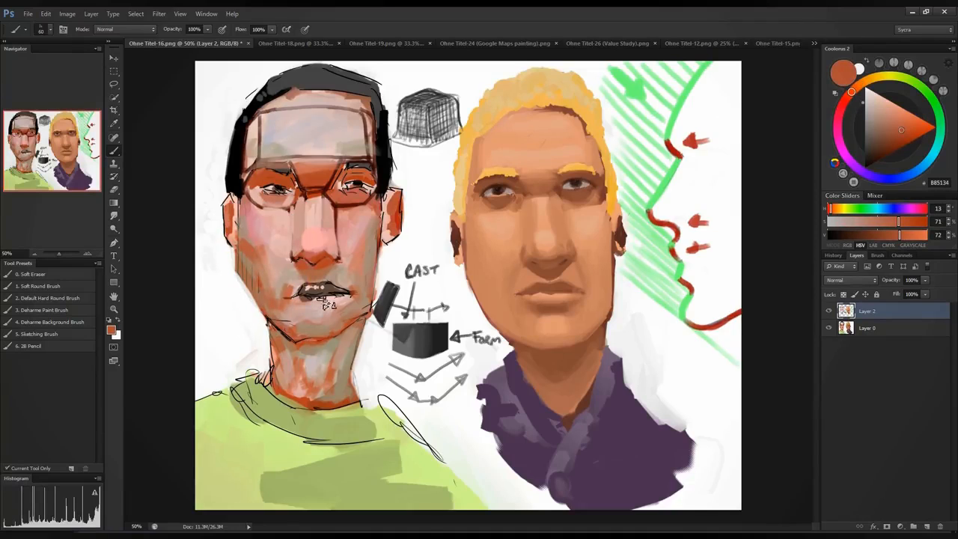
mouse_move(305, 299)
mouse_down()
mouse_move(359, 298)
mouse_move(382, 233)
mouse_up()
mouse_move(333, 253)
mouse_down()
mouse_move(326, 232)
mouse_move(325, 246)
mouse_move(307, 240)
mouse_move(317, 241)
mouse_up()
alt+click(318, 234)
alt+click(316, 151)
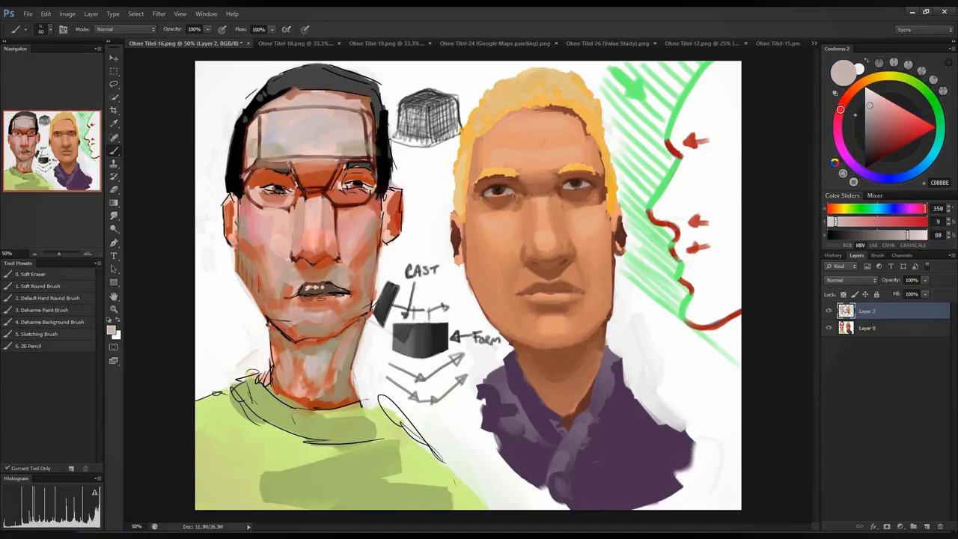
drag(356, 211, 383, 202)
Step: Switch to the landscape painting Ohne Titel-18.png
click(281, 42)
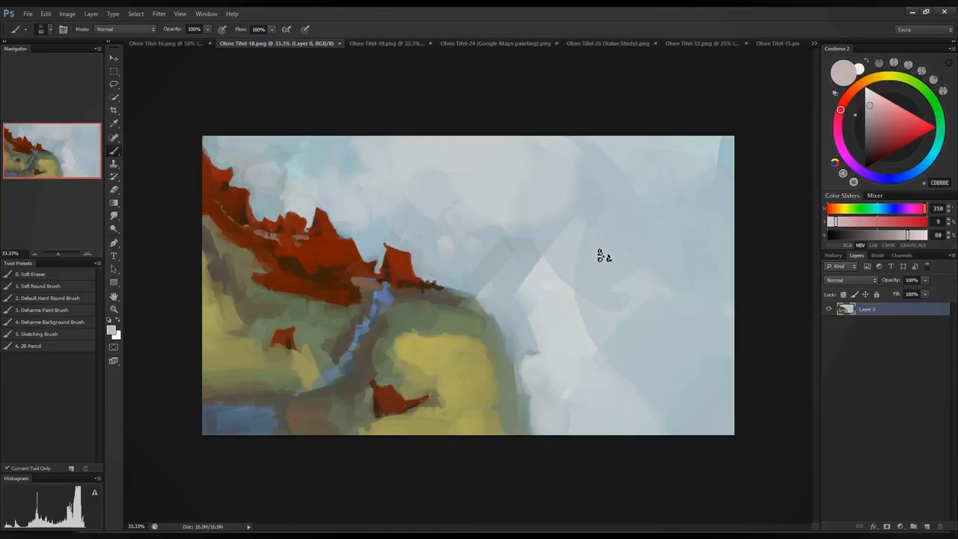
Step: Trace the red ridge's skyline and the slope descending from it in black with a 20 px brush
key(bracketleft)
key(bracketleft)
key(bracketleft)
key(d)
mouse_move(377, 272)
mouse_down()
mouse_move(412, 261)
mouse_move(417, 290)
mouse_move(461, 297)
mouse_up()
mouse_move(310, 234)
mouse_down()
mouse_move(329, 217)
mouse_move(380, 267)
mouse_up()
key(ctrl+z)
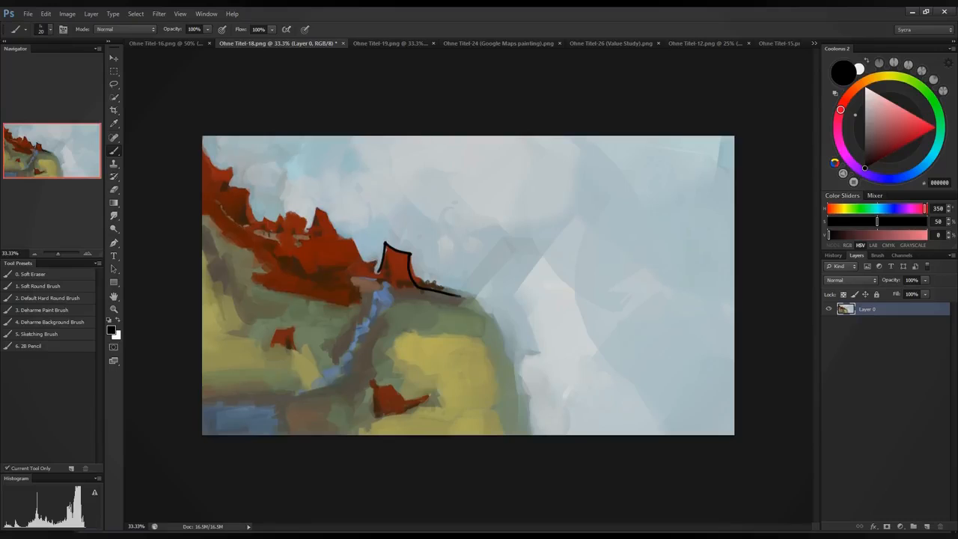
drag(461, 296, 512, 315)
mouse_move(202, 155)
mouse_down()
mouse_move(236, 170)
mouse_move(232, 191)
mouse_move(249, 194)
mouse_move(263, 226)
mouse_move(281, 229)
mouse_move(279, 217)
mouse_move(288, 217)
mouse_move(310, 237)
mouse_move(319, 213)
mouse_move(377, 277)
mouse_move(397, 249)
mouse_up()
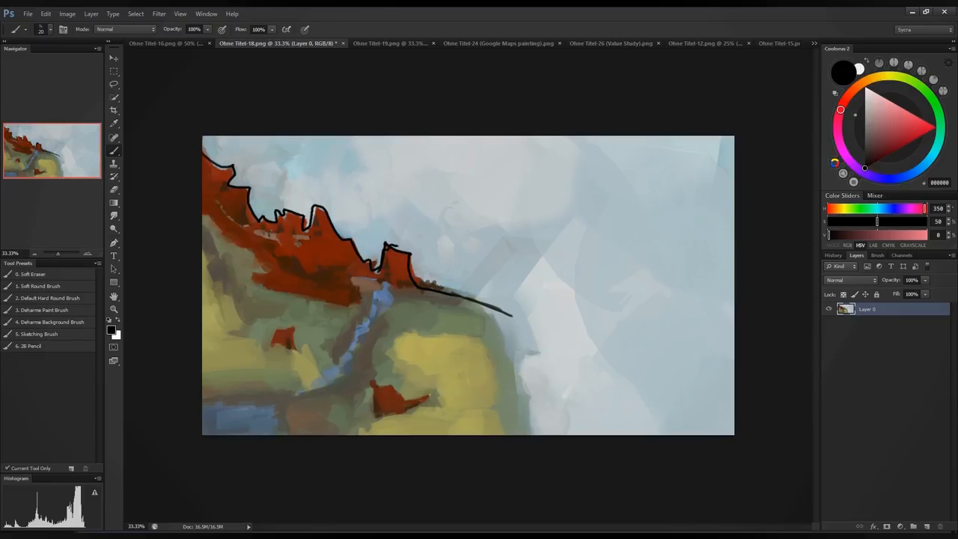
Step: Draw a pointed cliff tip with two jagged undersides in black, and sample dark reddish brown 6A2611 from the lower red rock
mouse_move(416, 283)
mouse_down()
mouse_move(557, 330)
mouse_move(462, 432)
mouse_up()
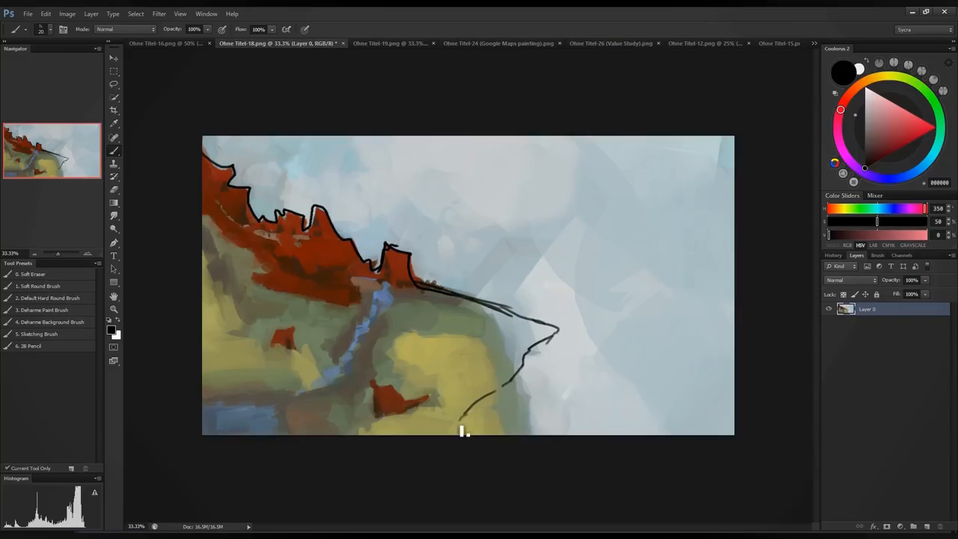
mouse_move(538, 339)
mouse_down()
mouse_move(490, 365)
mouse_move(499, 368)
mouse_move(464, 394)
mouse_move(341, 434)
mouse_up()
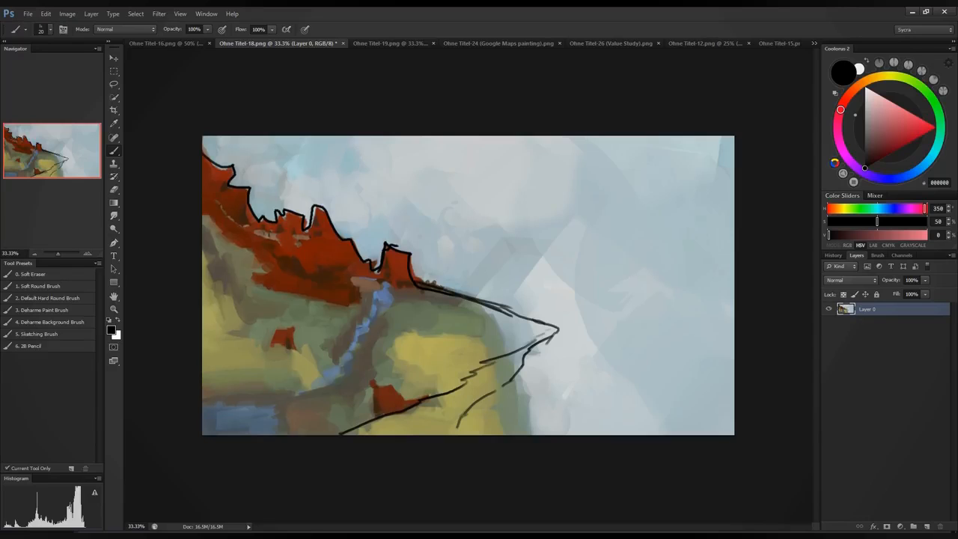
alt+click(390, 390)
mouse_move(378, 378)
mouse_down()
mouse_move(396, 335)
mouse_move(413, 379)
mouse_move(398, 326)
mouse_move(441, 343)
mouse_move(482, 339)
mouse_move(471, 341)
mouse_move(498, 367)
mouse_up()
drag(421, 406, 504, 377)
mouse_move(390, 385)
mouse_down()
mouse_move(389, 430)
mouse_move(428, 434)
mouse_up()
mouse_move(425, 406)
mouse_down()
mouse_move(428, 433)
mouse_move(494, 419)
mouse_up()
drag(498, 381, 501, 406)
drag(434, 433, 490, 415)
key(ctrl+alt+z)
key(ctrl+alt+z)
key(ctrl+alt+z)
key(ctrl+alt+z)
key(ctrl+alt+z)
key(ctrl+alt+z)
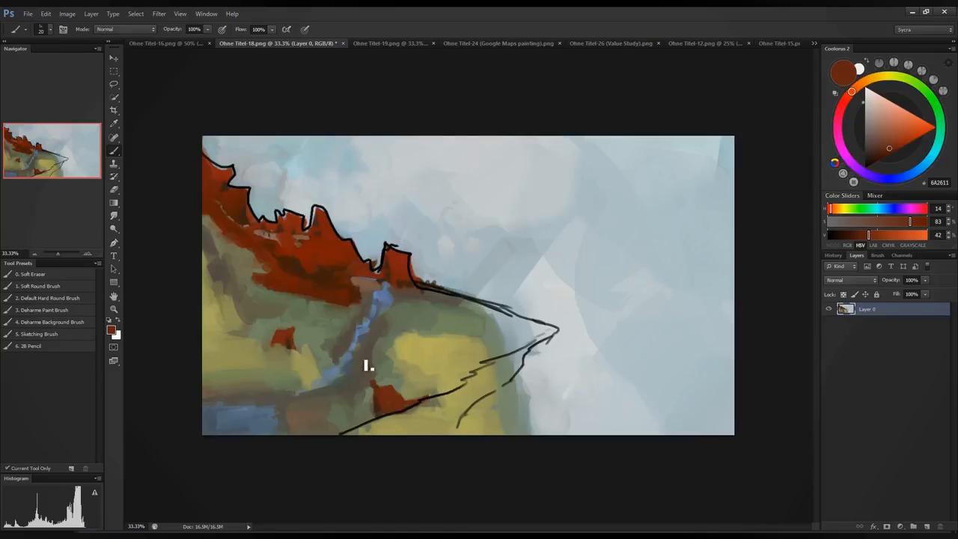
Step: Sketch a house with a pitched roof and hatched front around the lower red rock in dark reddish brown
mouse_move(345, 380)
mouse_down()
mouse_move(357, 336)
mouse_move(419, 324)
mouse_move(444, 361)
mouse_up()
drag(355, 340, 385, 375)
drag(385, 369, 450, 360)
mouse_move(450, 360)
mouse_down()
mouse_move(390, 372)
mouse_move(353, 341)
mouse_move(406, 336)
mouse_move(399, 324)
mouse_move(417, 334)
mouse_up()
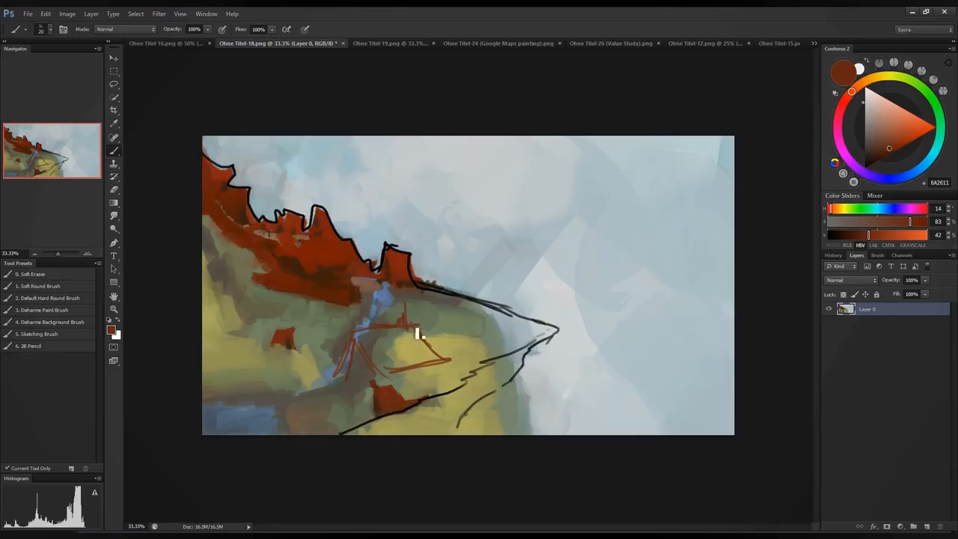
mouse_move(371, 386)
mouse_down()
mouse_move(352, 384)
mouse_move(378, 419)
mouse_move(442, 383)
mouse_move(435, 398)
mouse_move(438, 374)
mouse_move(434, 386)
mouse_up()
Step: Paint the cliff's shadowed underside in sampled dark olive and fill the meadow edge below the house with sampled yellow
alt+click(494, 357)
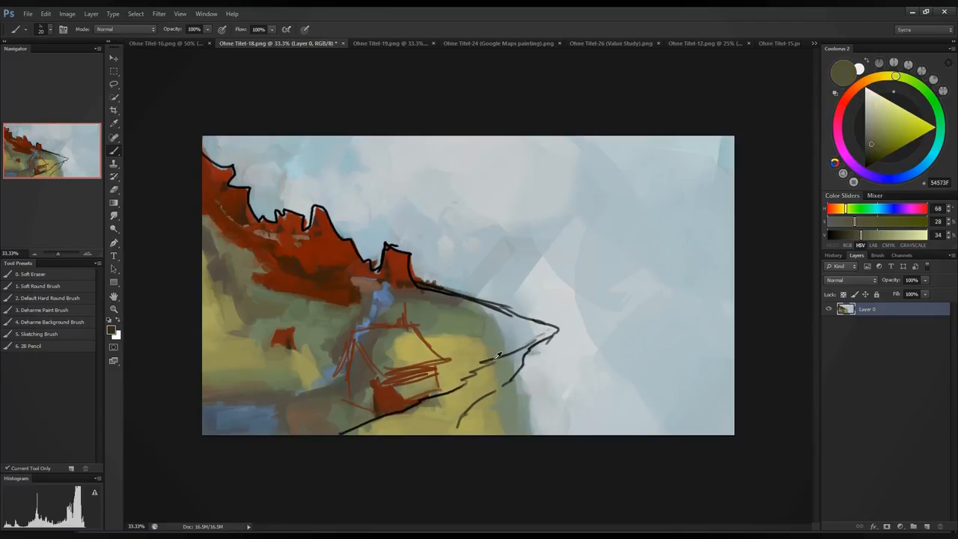
key(bracketright)
key(bracketright)
key(bracketright)
mouse_move(491, 365)
mouse_down()
mouse_move(476, 409)
mouse_move(421, 433)
mouse_up()
alt+click(447, 405)
mouse_move(439, 395)
mouse_down()
mouse_move(456, 388)
mouse_move(353, 439)
mouse_move(371, 433)
mouse_up()
alt+click(474, 380)
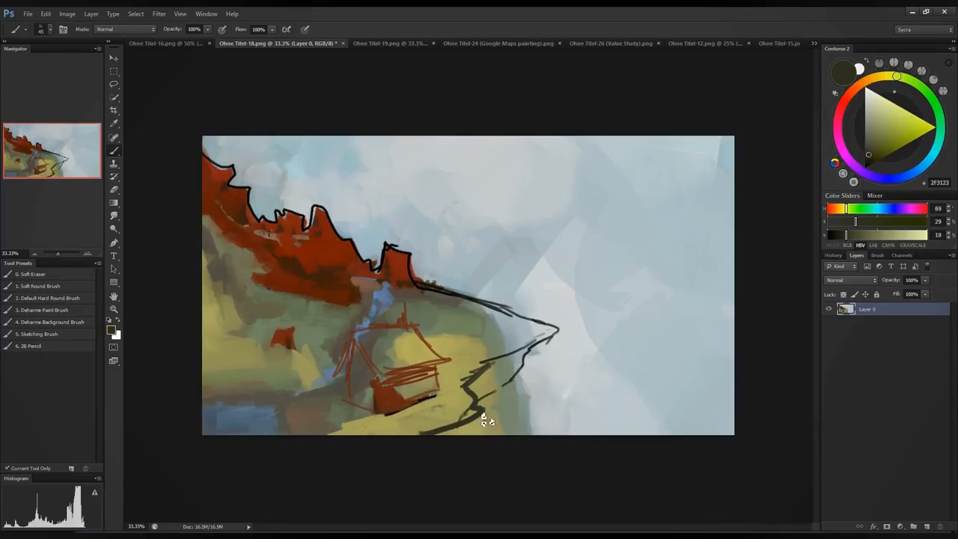
drag(486, 419, 439, 438)
mouse_move(485, 368)
mouse_down()
mouse_move(474, 394)
mouse_move(510, 368)
mouse_move(513, 380)
mouse_move(510, 365)
mouse_move(491, 367)
mouse_move(469, 392)
mouse_move(528, 349)
mouse_move(524, 364)
mouse_move(534, 321)
mouse_move(480, 342)
mouse_move(554, 332)
mouse_move(491, 325)
mouse_move(465, 336)
mouse_move(438, 317)
mouse_move(542, 328)
mouse_up()
Step: Extend the sampled yellow meadow to the cliff's tip and cover the old ground below it with sampled light sky grey
alt+click(525, 328)
alt+click(465, 356)
alt+click(549, 360)
mouse_move(509, 404)
mouse_down()
mouse_move(513, 392)
mouse_move(487, 401)
mouse_move(481, 439)
mouse_move(526, 402)
mouse_move(551, 439)
mouse_up()
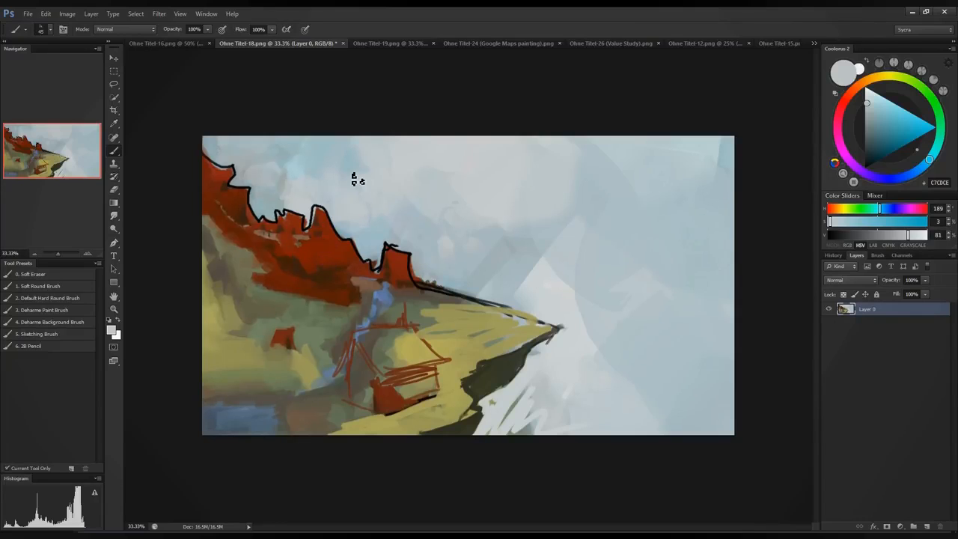
Step: Add a white-filled layer at 81% opacity over the painting, and an empty layer above it with black as the colour
click(926, 527)
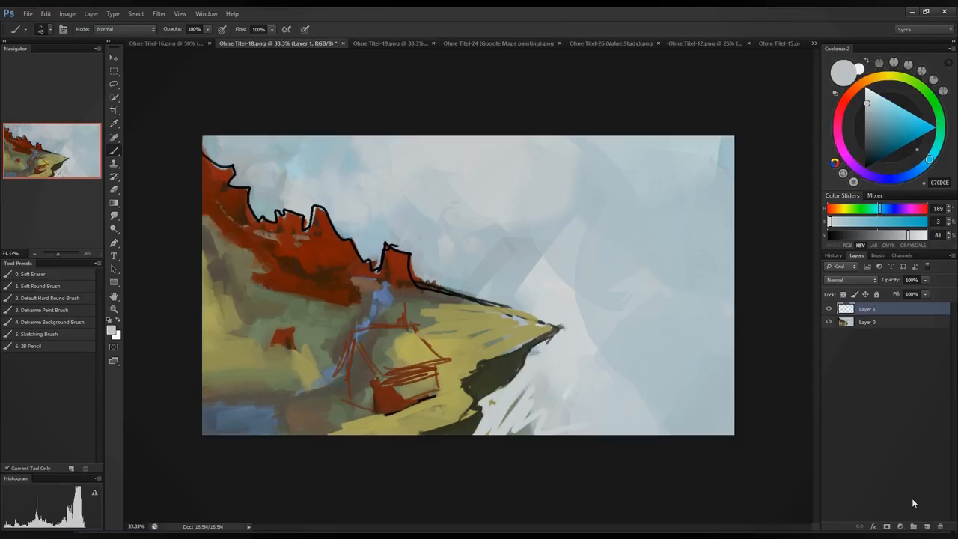
key(ctrl+minus)
key(ctrl+BackSpace)
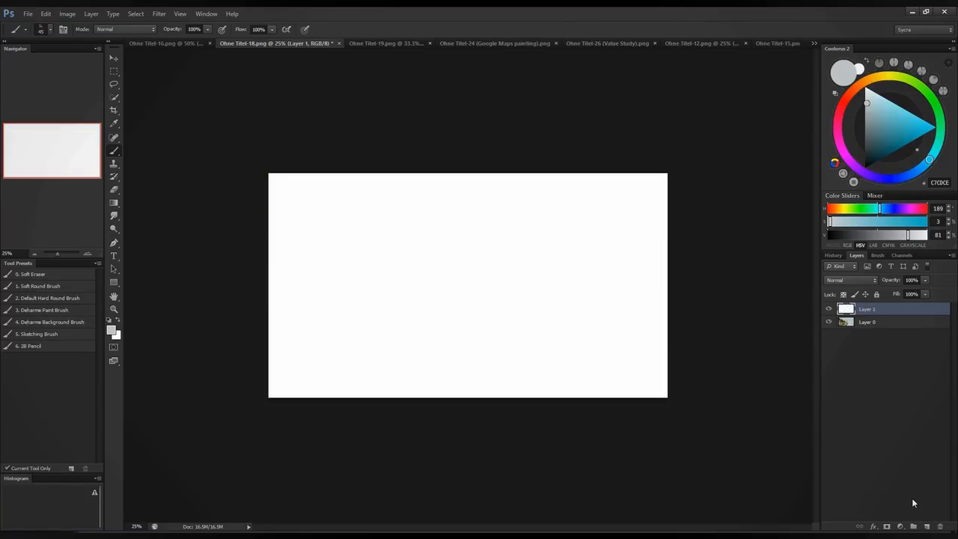
drag(926, 283, 914, 296)
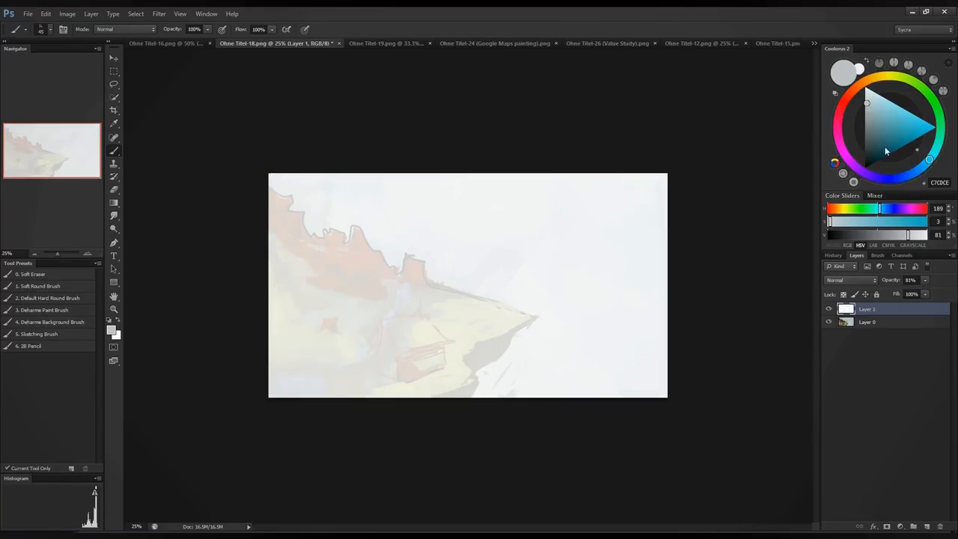
click(855, 174)
click(926, 526)
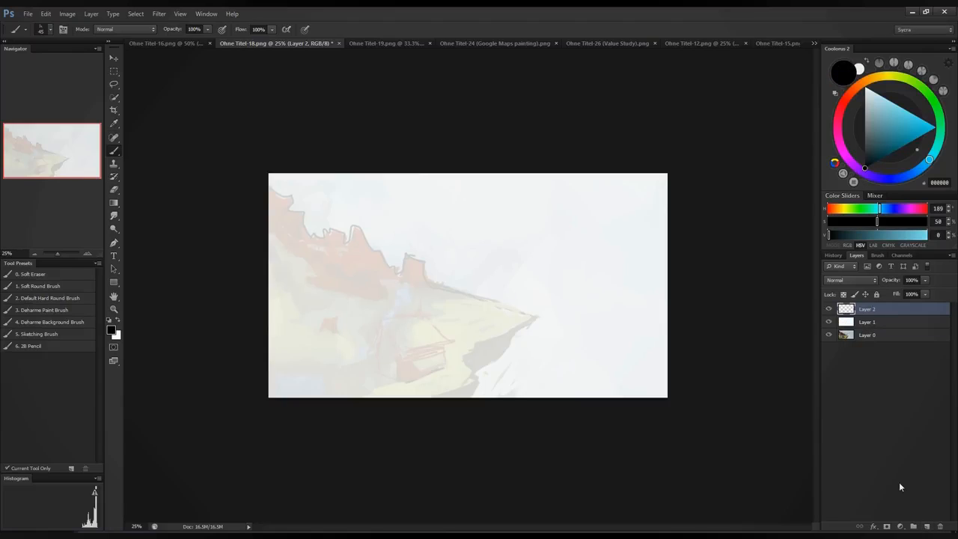
Step: Try a short pointed cliff silhouette and a longer tapering one in black on the empty layer, undoing both
mouse_move(266, 188)
mouse_down()
mouse_move(539, 327)
mouse_move(410, 419)
mouse_up()
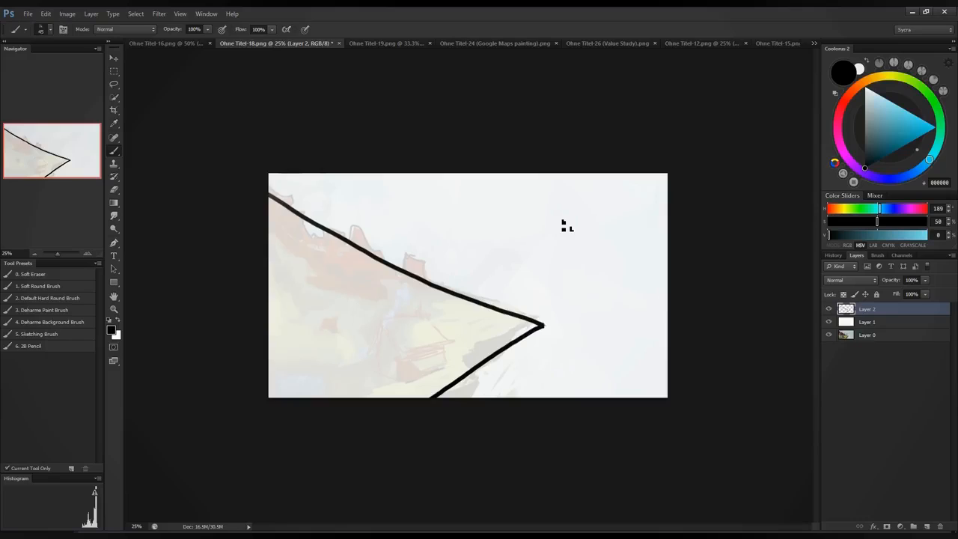
key(ctrl+z)
mouse_move(273, 181)
mouse_down()
mouse_move(363, 248)
mouse_move(535, 324)
mouse_move(649, 347)
mouse_up()
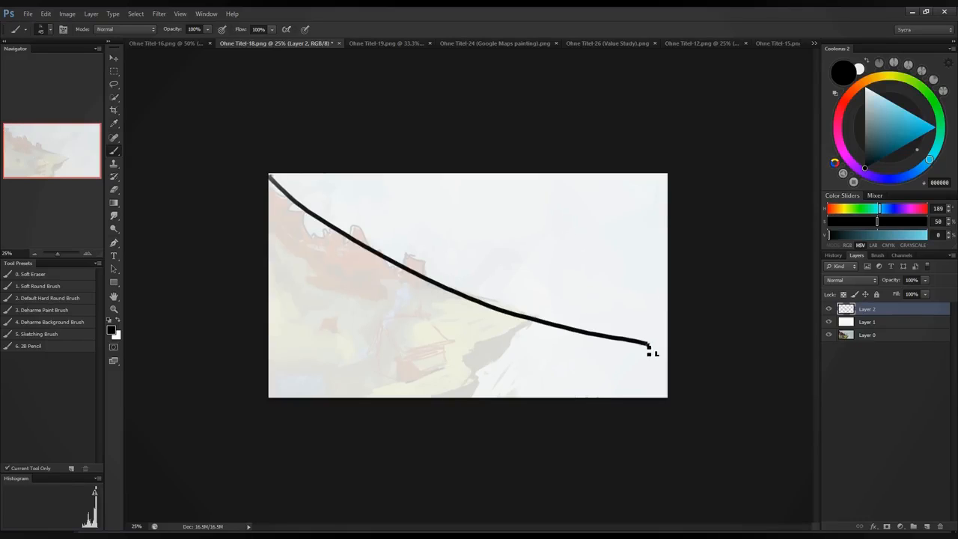
mouse_move(363, 408)
mouse_down()
mouse_move(461, 381)
mouse_move(649, 357)
mouse_up()
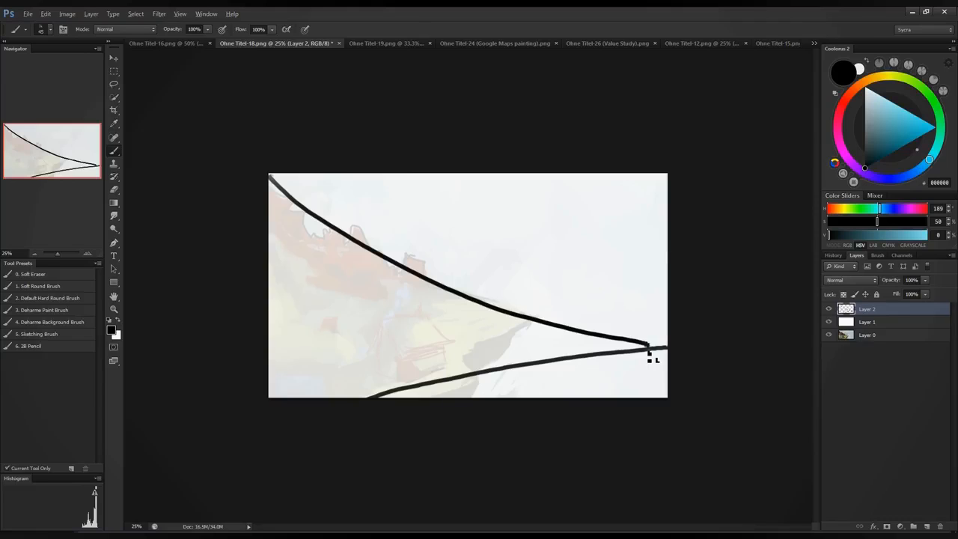
key(ctrl+alt+z)
key(ctrl+alt+z)
Step: Hide Layer 1 and Layer 2, and duplicate Layer 0
click(828, 311)
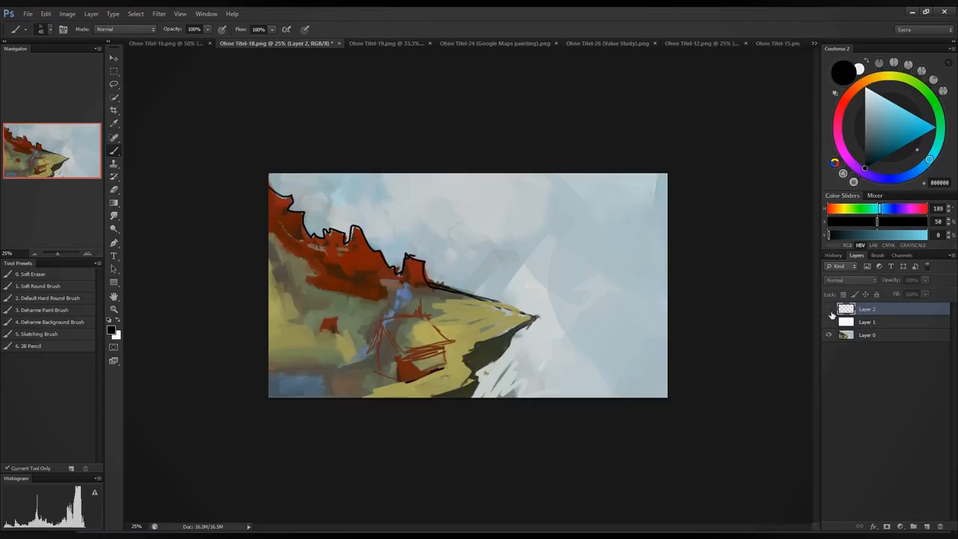
click(865, 335)
key(ctrl+j)
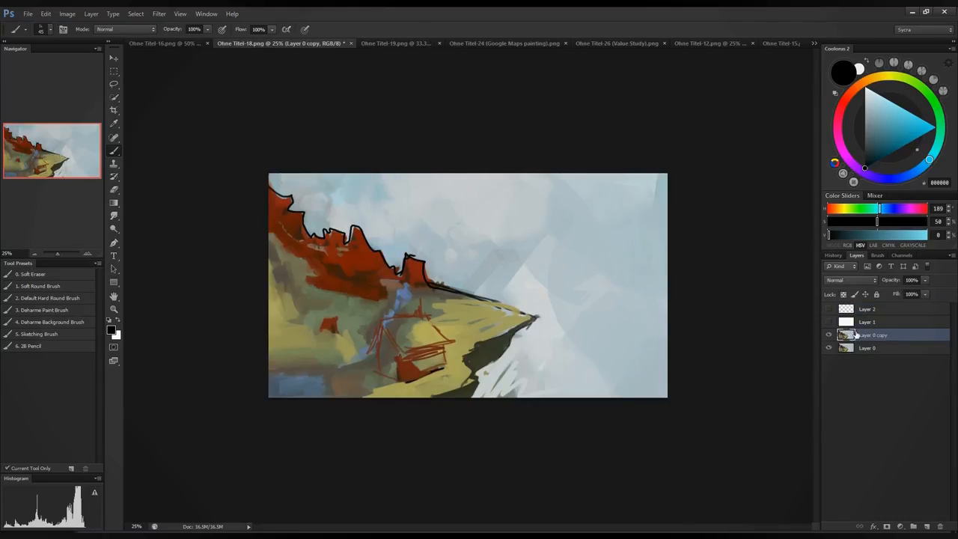
Step: Stretch the cliff on the duplicate into a long tapering point with Liquify at brush size 1100
click(159, 14)
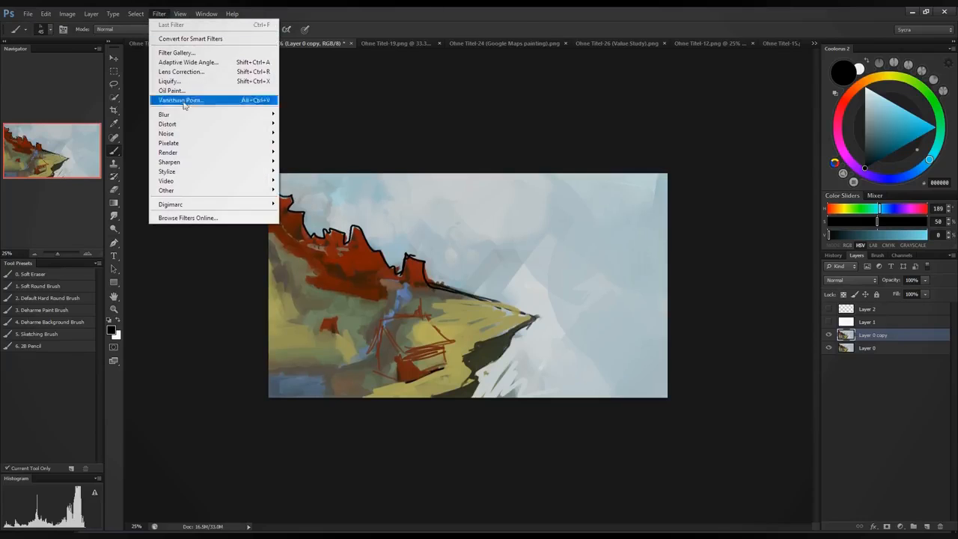
click(196, 81)
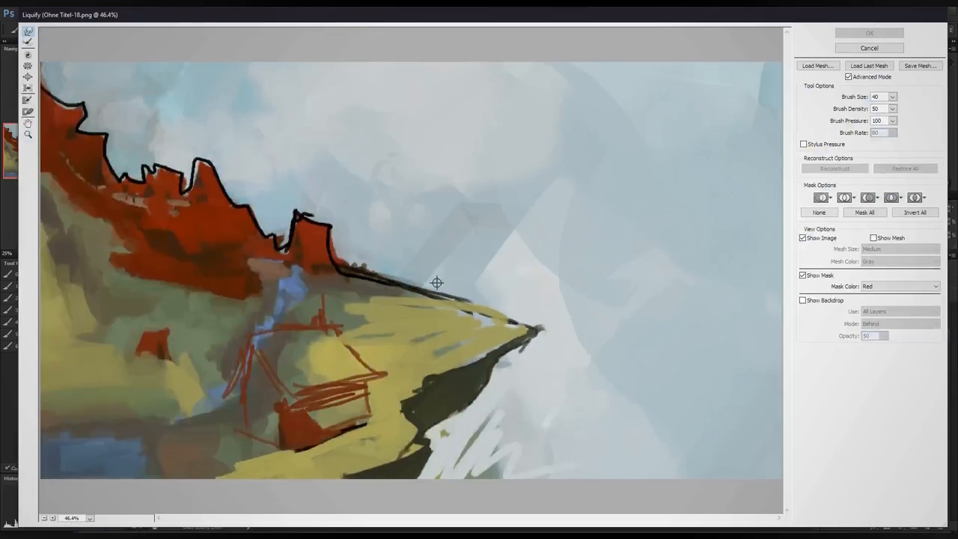
key(bracketright)
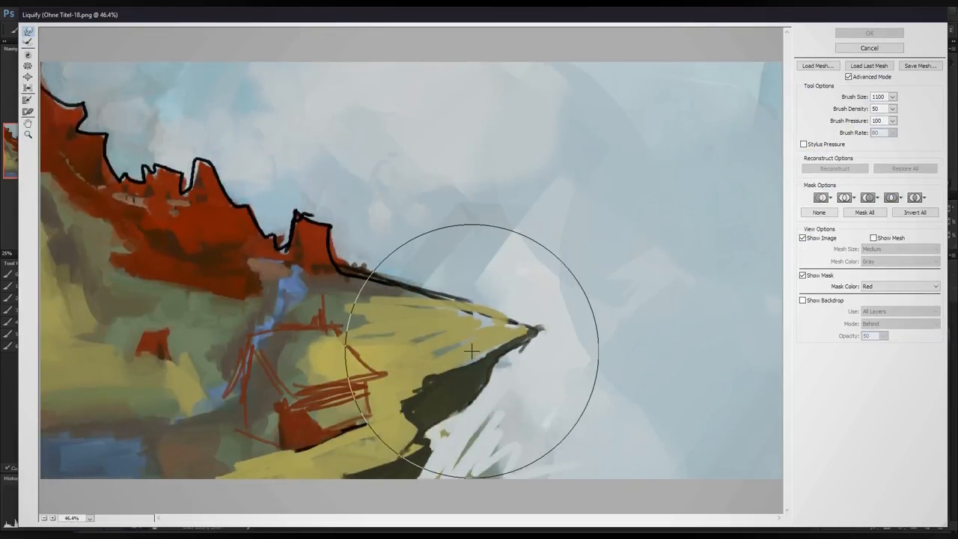
mouse_move(471, 350)
mouse_down()
mouse_move(613, 336)
mouse_move(618, 353)
mouse_move(691, 332)
mouse_move(776, 329)
mouse_up()
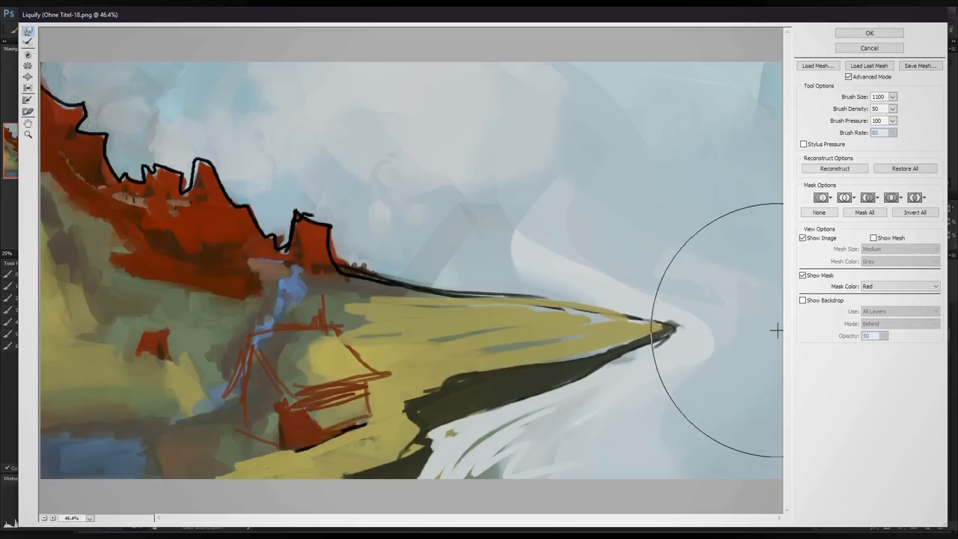
mouse_move(404, 416)
mouse_down()
mouse_move(426, 427)
mouse_move(628, 384)
mouse_move(768, 321)
mouse_move(707, 327)
mouse_move(770, 323)
mouse_up()
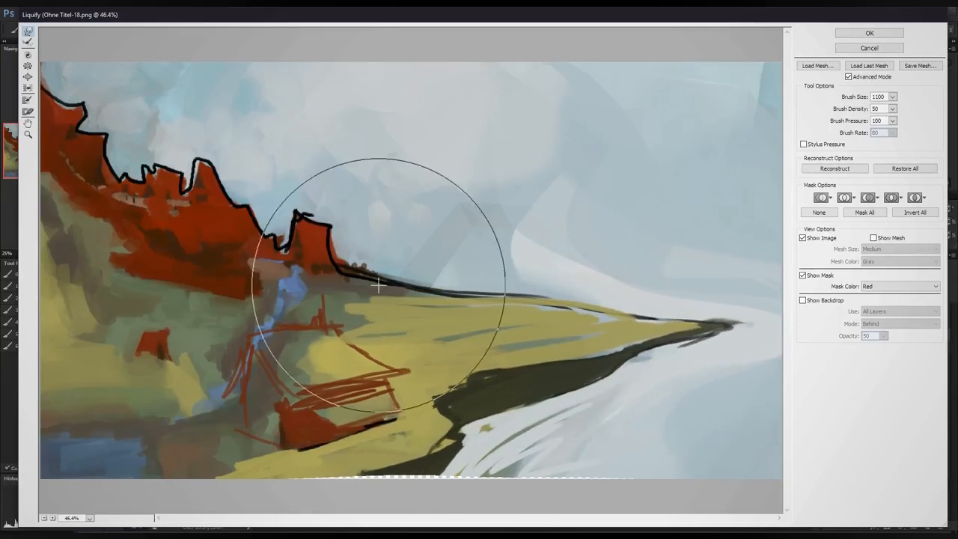
drag(325, 280, 358, 287)
click(876, 35)
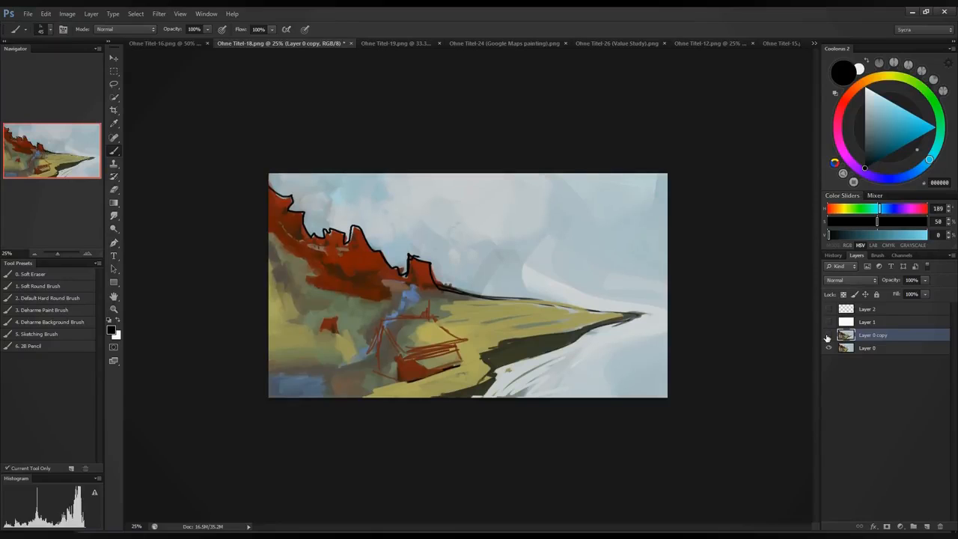
Step: Compare the stretched cliff with the original by toggling the duplicate layer's visibility, and view the painting Ohne Titel-19.png
click(826, 338)
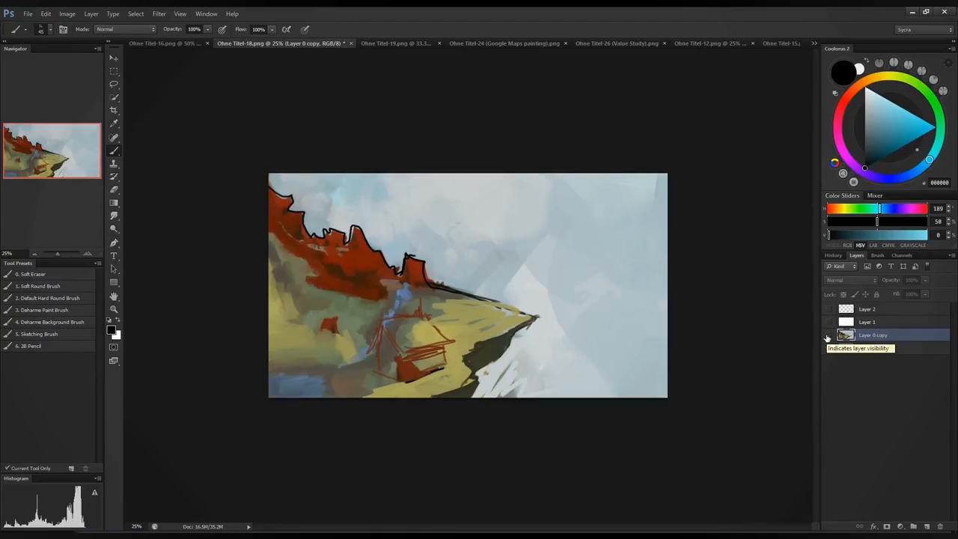
click(828, 336)
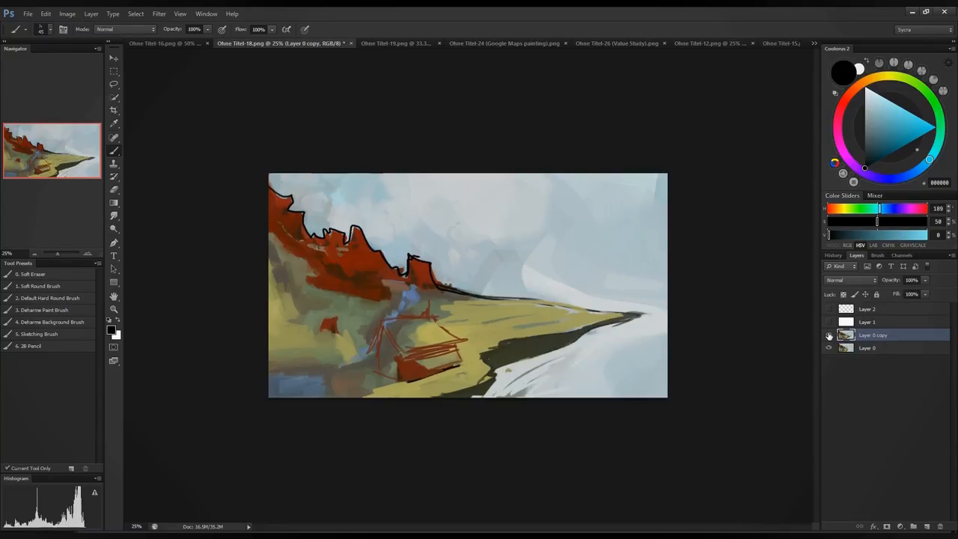
click(828, 336)
click(828, 336)
click(377, 42)
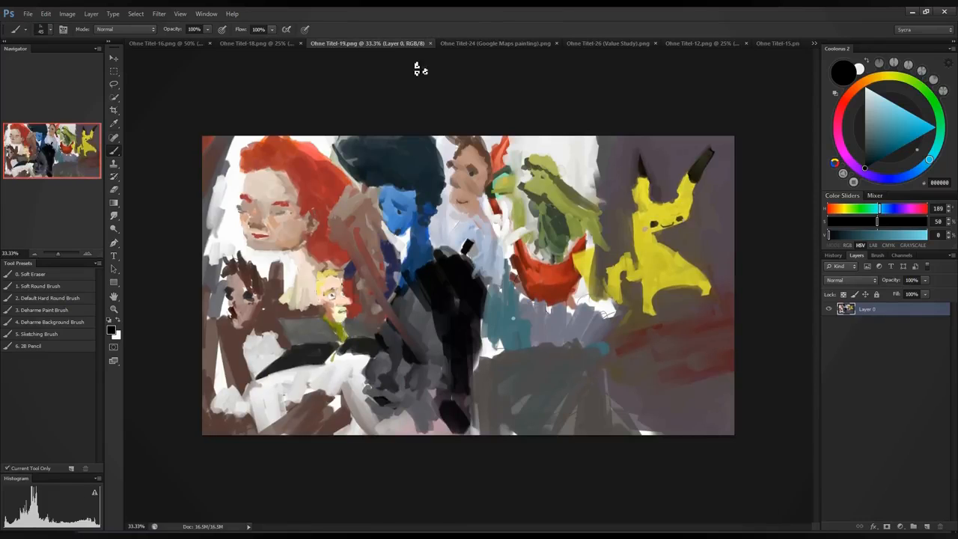
Step: Switch to Ohne Titel-24 (Google Maps painting).png and sample green 487738 from the foliage beside the orange building
click(477, 45)
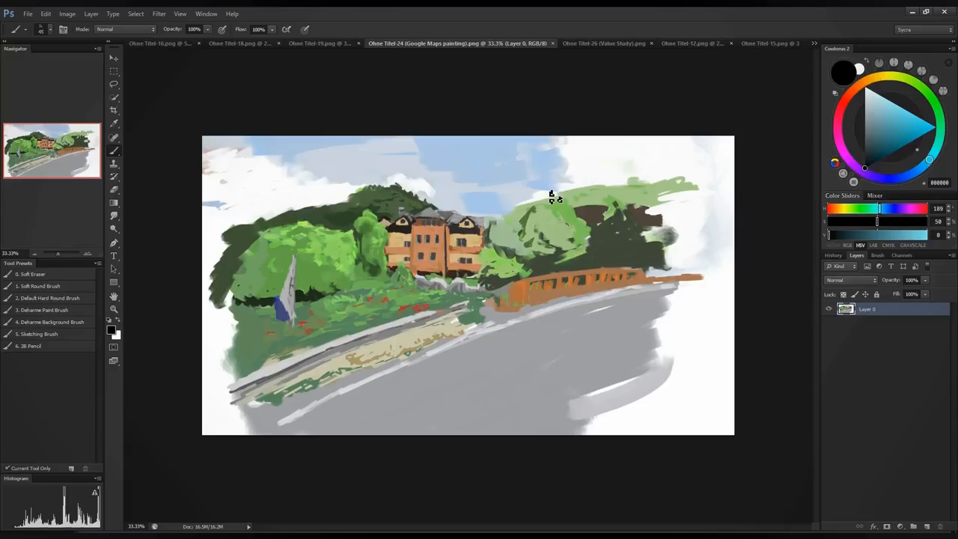
key(])
alt+click(368, 227)
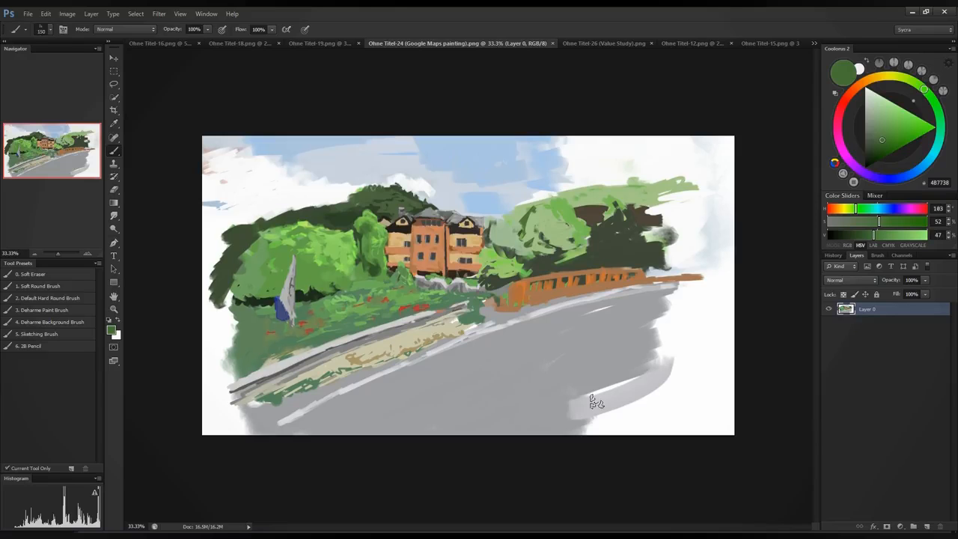
Step: Try green test strokes over the road with the current brush and other textured brushes, undoing each one
drag(603, 374, 603, 413)
key(ctrl+z)
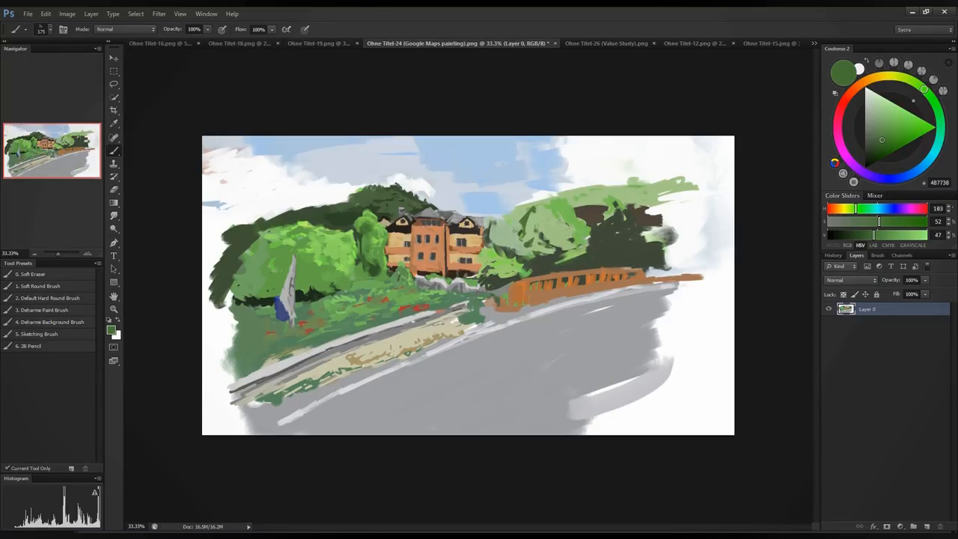
right_click(680, 330)
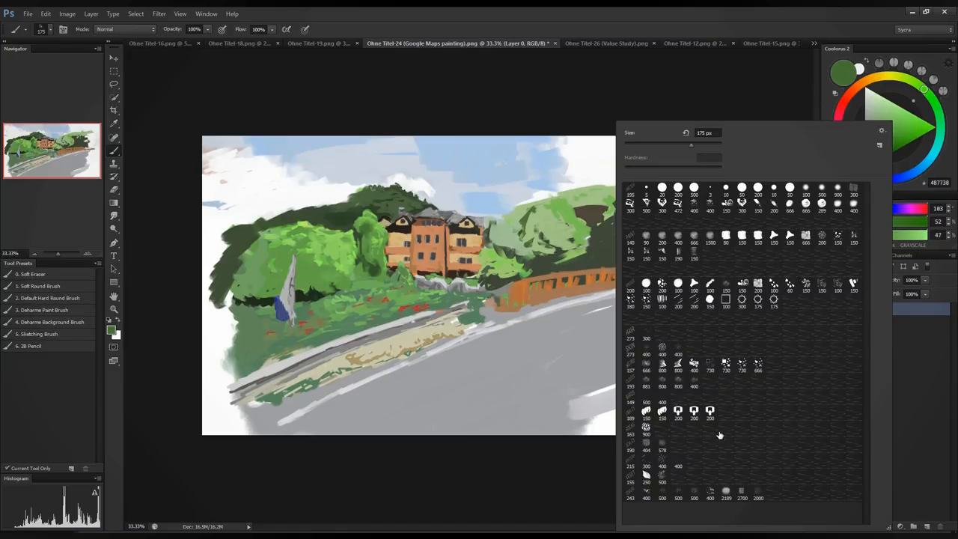
double_click(648, 494)
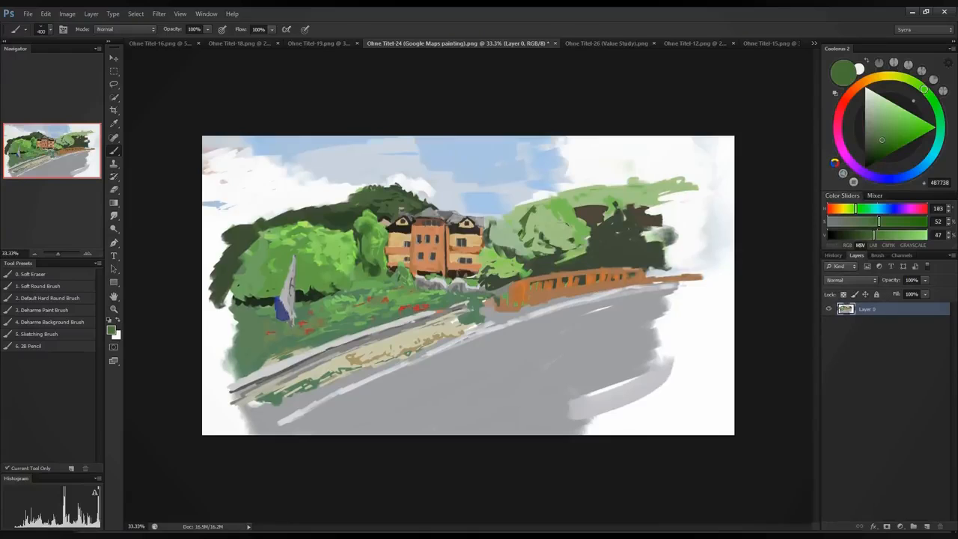
click(591, 379)
key(ctrl+z)
right_click(636, 397)
double_click(651, 464)
right_click(632, 345)
drag(573, 385, 585, 316)
key(ctrl+z)
Step: Paint an upright green patch on the road's lower end with the Deharme Paint Brush at 200 px
click(75, 312)
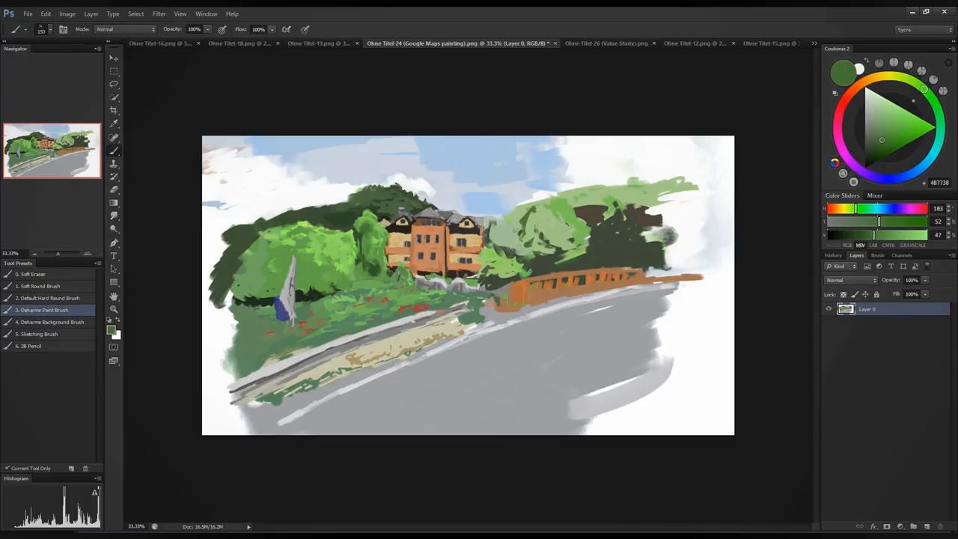
key(bracketright)
key(bracketright)
drag(573, 417, 575, 338)
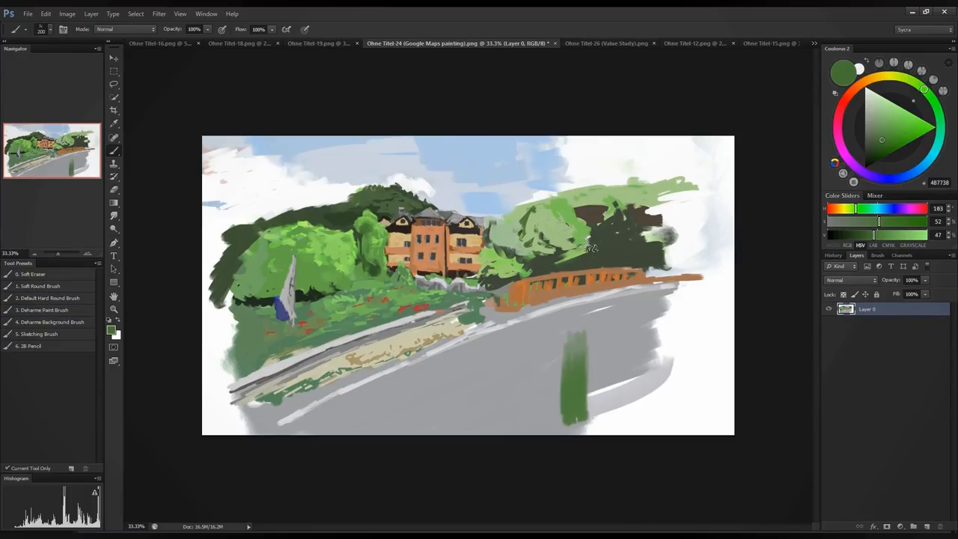
mouse_move(583, 427)
mouse_down()
mouse_move(585, 344)
mouse_move(609, 332)
mouse_up()
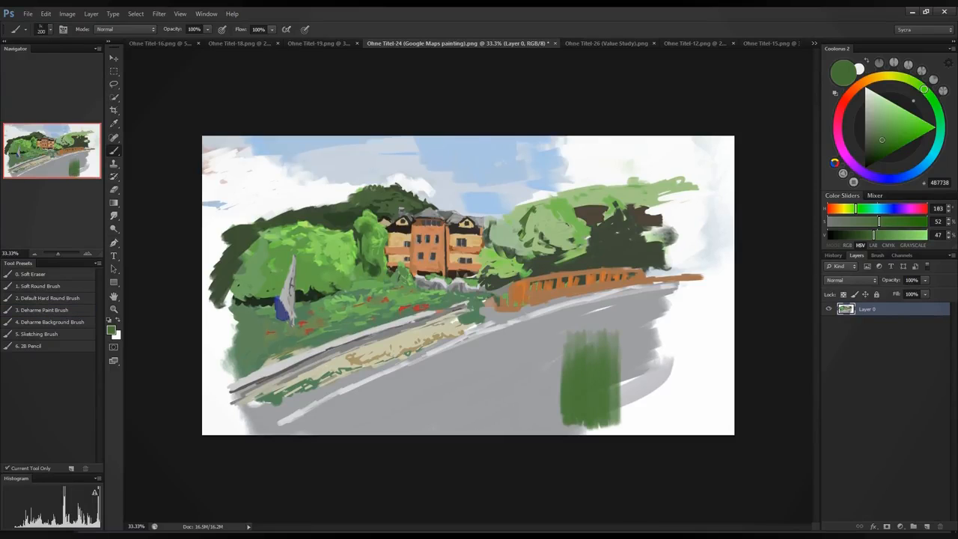
Step: Extend the upright green patch on the road with another stroke, and undo the whole patch
mouse_move(621, 427)
mouse_down()
mouse_move(621, 331)
mouse_move(637, 323)
mouse_up()
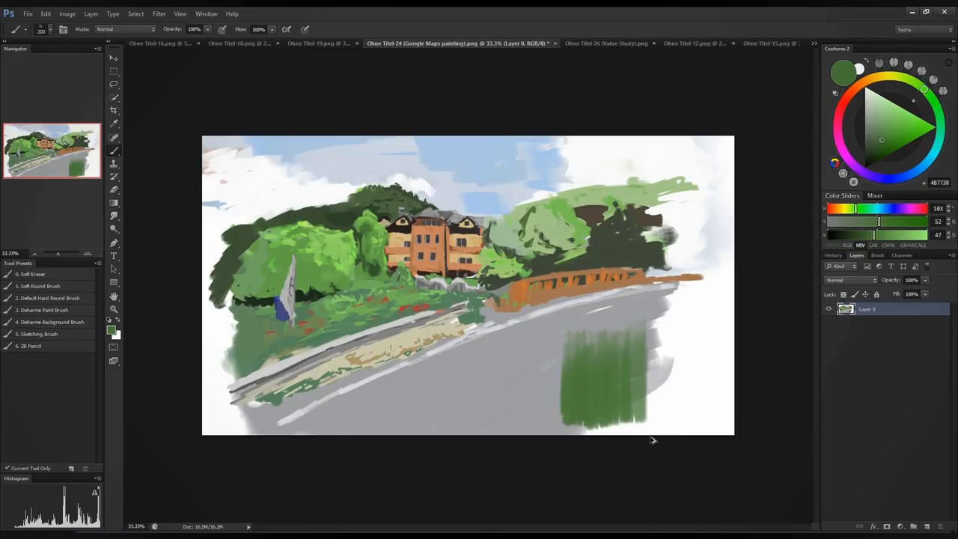
key(ctrl+alt+z)
key(ctrl+alt+z)
key(ctrl+alt+z)
key(ctrl+alt+z)
key(ctrl+alt+z)
key(ctrl+alt+z)
Step: Paint a fan of green 487738 grass strokes over the road's lower end, radiating upward and outward from the canvas's bottom edge
mouse_move(595, 432)
mouse_down()
mouse_move(552, 378)
mouse_move(568, 357)
mouse_up()
mouse_move(625, 434)
mouse_down()
mouse_move(582, 351)
mouse_move(597, 354)
mouse_up()
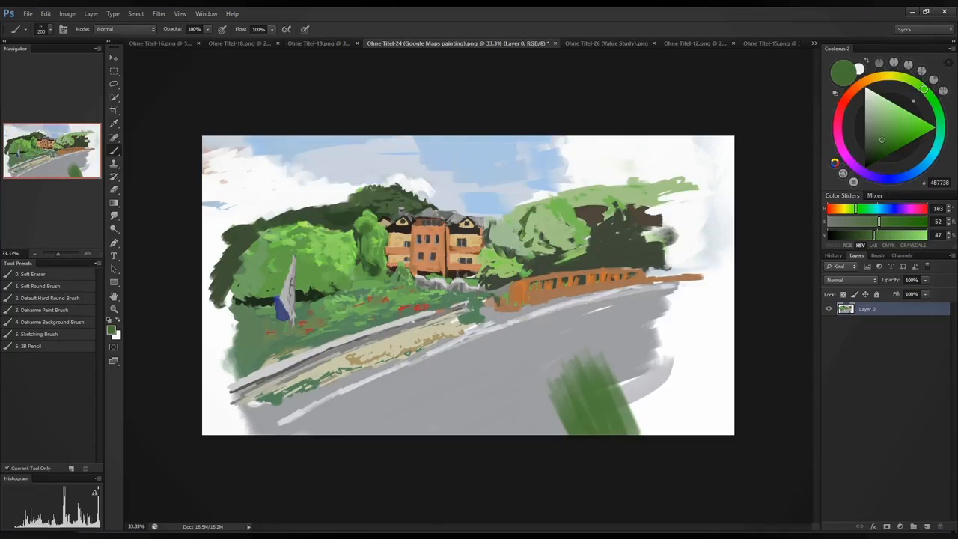
mouse_move(645, 434)
mouse_down()
mouse_move(633, 328)
mouse_move(643, 317)
mouse_up()
mouse_move(675, 430)
mouse_down()
mouse_move(662, 319)
mouse_move(688, 329)
mouse_up()
drag(697, 416, 683, 310)
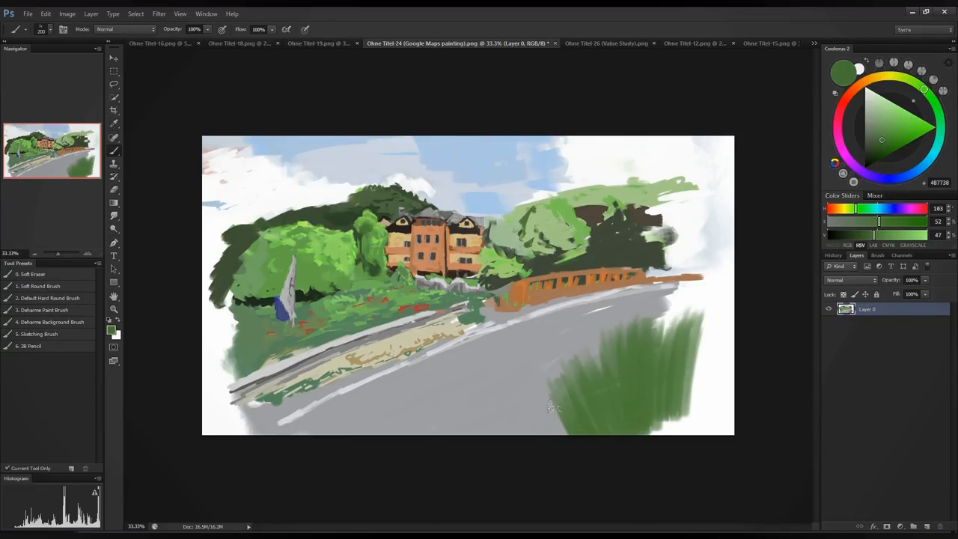
drag(565, 434, 542, 403)
drag(553, 434, 524, 405)
drag(675, 434, 649, 405)
Step: Extend the green grass mass up along the canvas's right edge and fill the remaining white corner
drag(700, 433, 673, 351)
drag(689, 410, 722, 286)
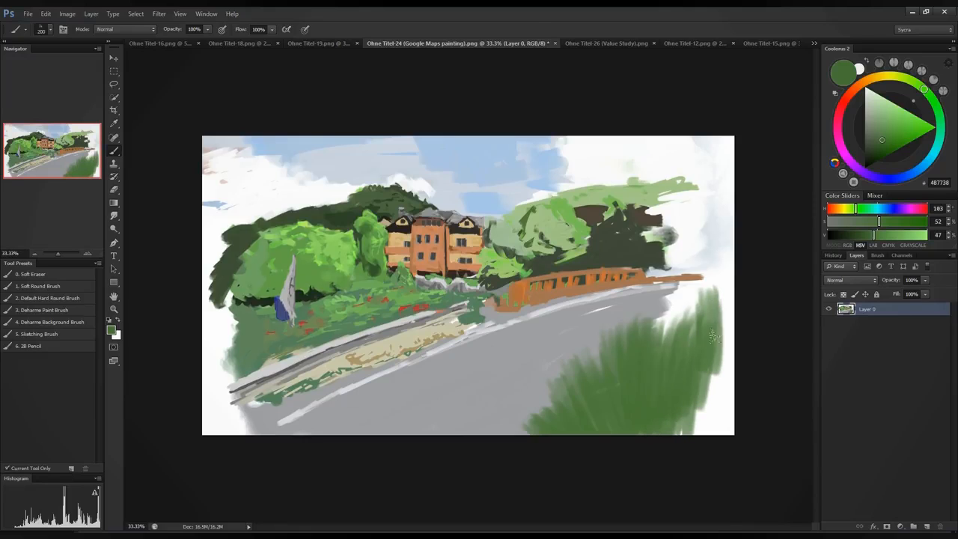
drag(703, 351, 733, 261)
mouse_move(714, 395)
mouse_down()
mouse_move(735, 281)
mouse_move(681, 292)
mouse_up()
drag(672, 353, 653, 301)
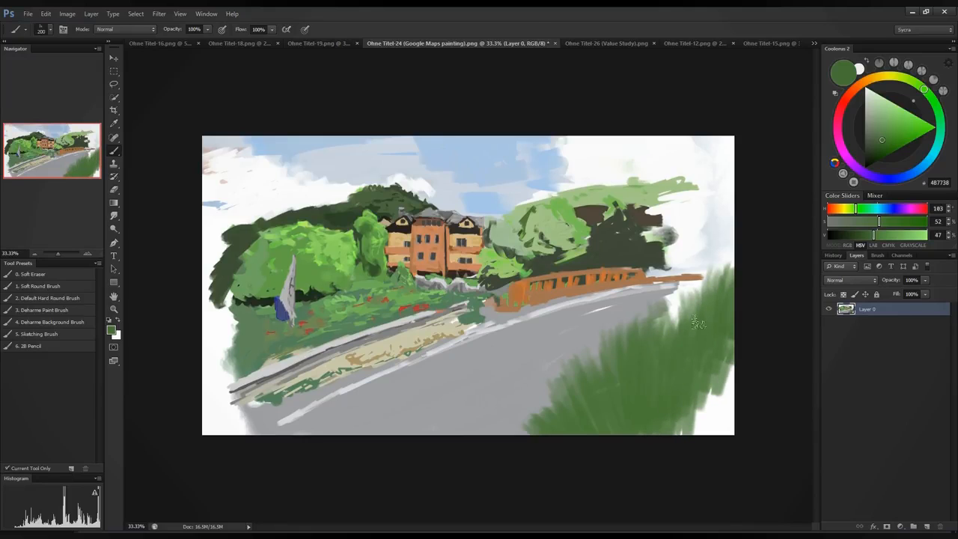
drag(689, 419, 736, 343)
mouse_move(720, 434)
mouse_down()
mouse_move(708, 397)
mouse_move(680, 413)
mouse_move(733, 367)
mouse_up()
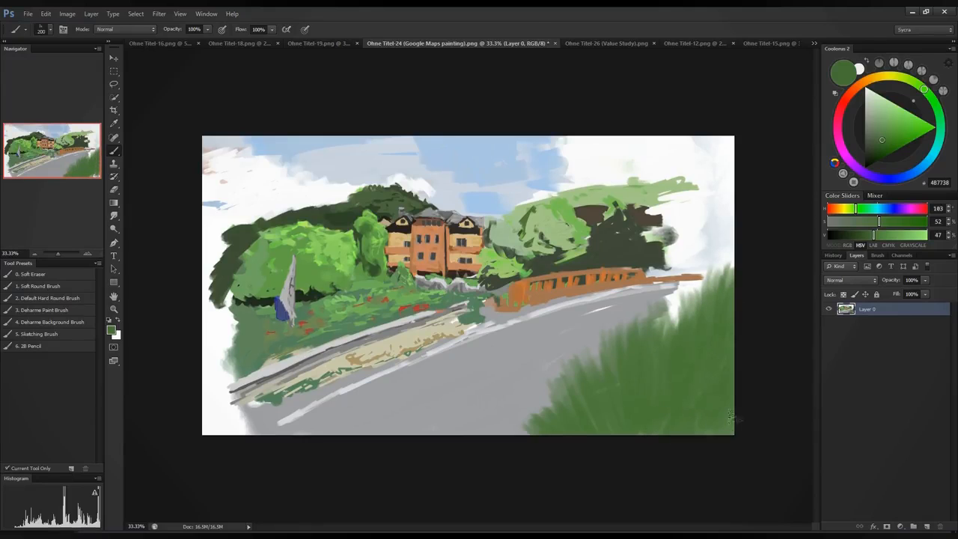
Step: Sample dark greens from the trees, including 2D4228, and paint dark accents into the foreground grass
alt+click(626, 246)
mouse_move(688, 432)
mouse_down()
mouse_move(729, 400)
mouse_move(692, 397)
mouse_move(639, 415)
mouse_move(711, 385)
mouse_up()
alt+click(350, 218)
drag(730, 432, 707, 378)
mouse_move(662, 434)
mouse_down()
mouse_move(632, 404)
mouse_move(620, 416)
mouse_up()
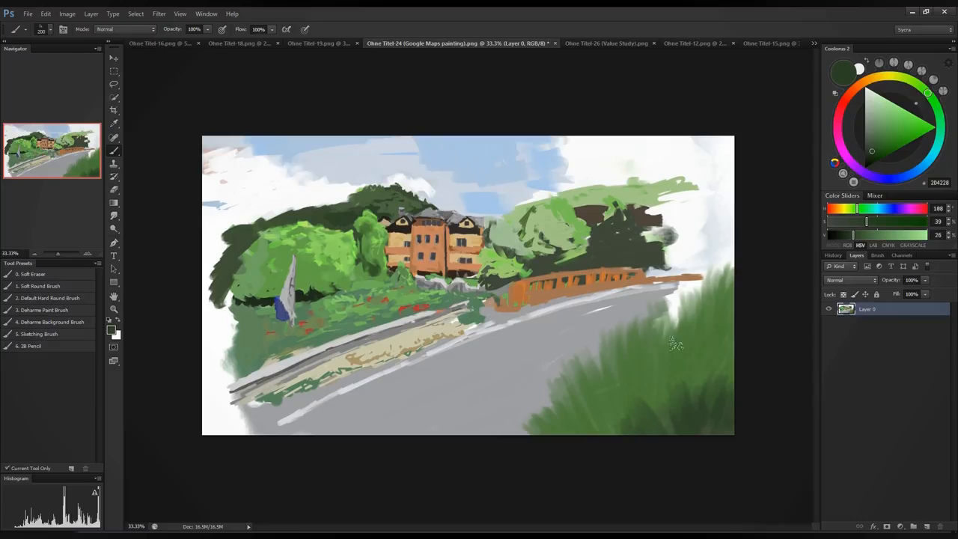
drag(695, 373, 667, 337)
drag(724, 325, 705, 303)
mouse_move(607, 409)
mouse_down()
mouse_move(591, 383)
mouse_move(600, 383)
mouse_up()
Step: Sample mid green 4C793C from the grass and break up the dark accents with lighter grass strokes
alt+click(634, 382)
mouse_move(683, 404)
mouse_down()
mouse_move(674, 353)
mouse_move(692, 352)
mouse_up()
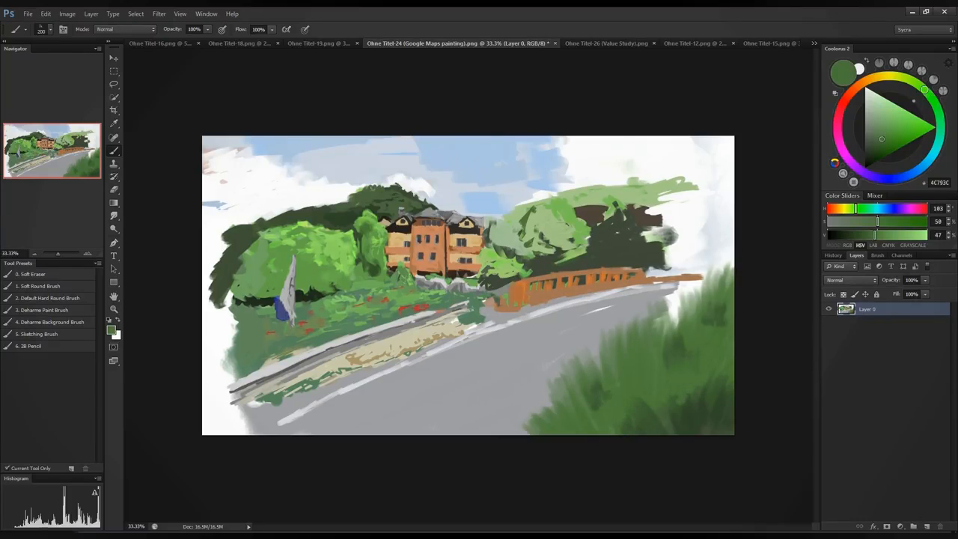
drag(711, 405, 701, 378)
mouse_move(709, 424)
mouse_down()
mouse_move(699, 400)
mouse_move(708, 416)
mouse_up()
drag(730, 419, 720, 399)
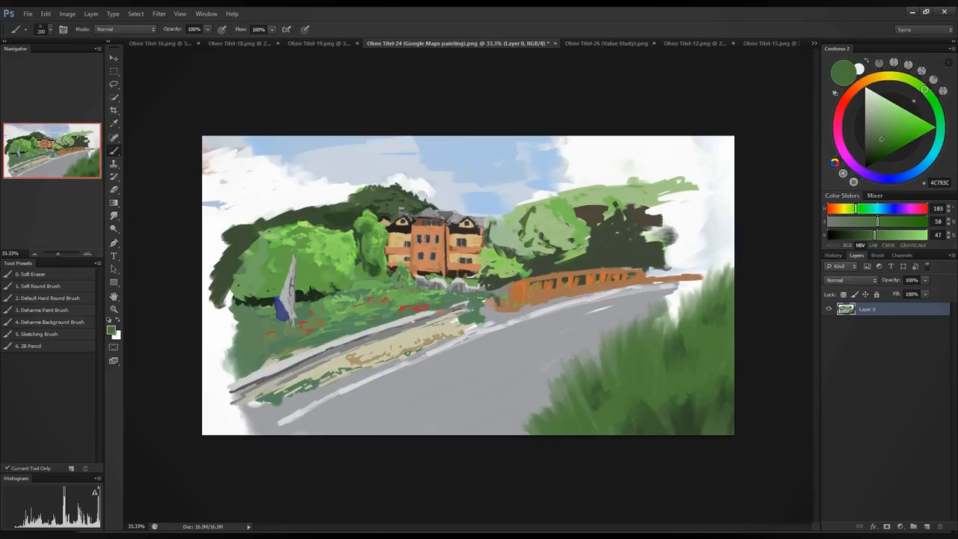
drag(676, 431, 636, 423)
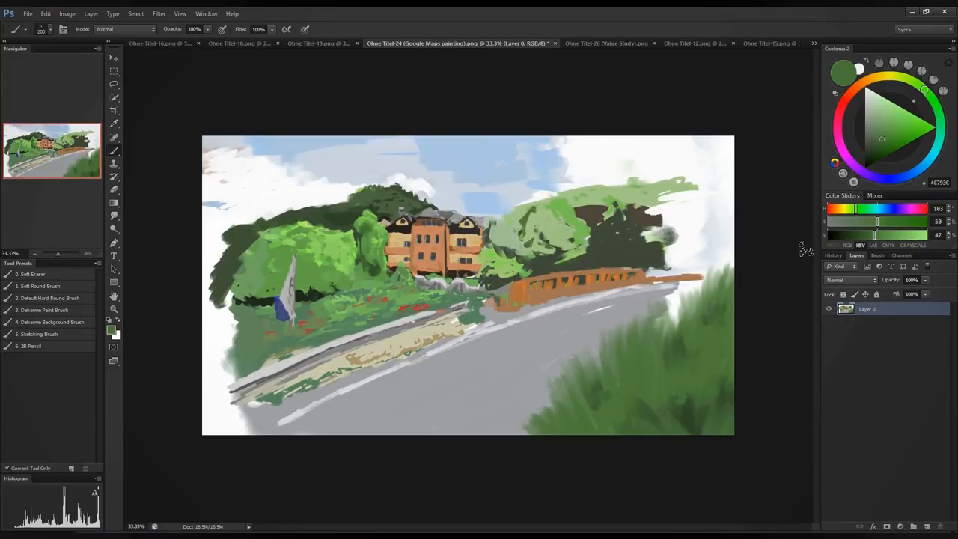
Step: View the paintings Ohne Titel-26 (Value Study).png and Ohne Titel-12.png, and open the hand studies in Ohne Titel-15.png
click(603, 43)
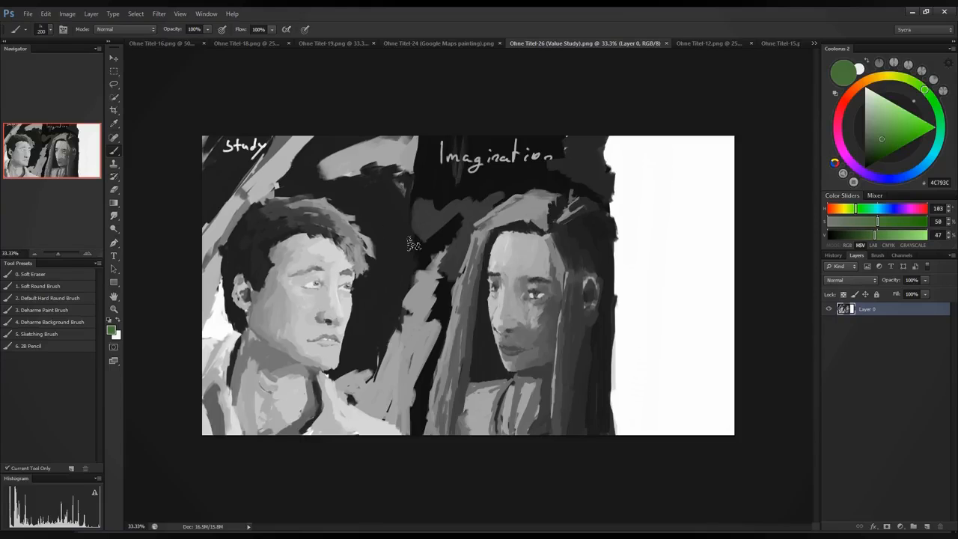
click(717, 44)
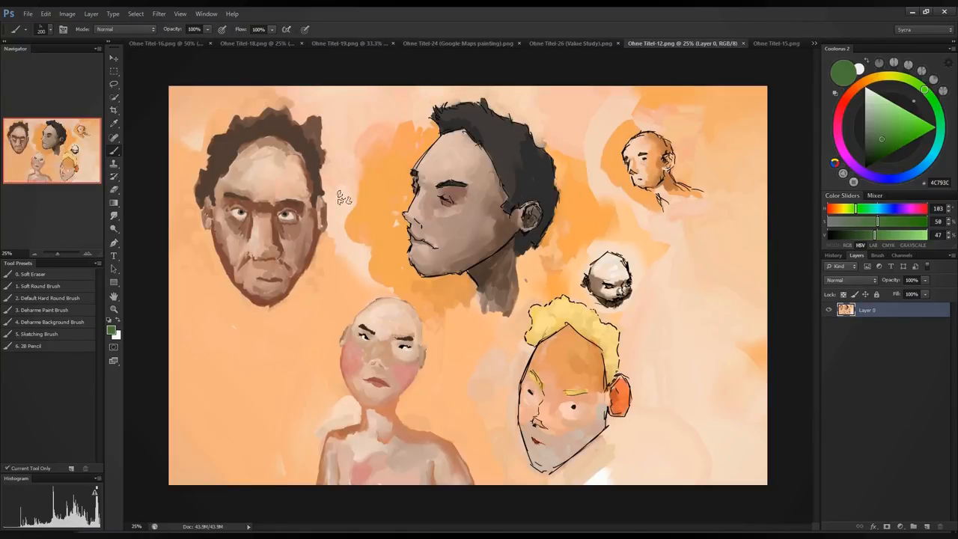
click(778, 43)
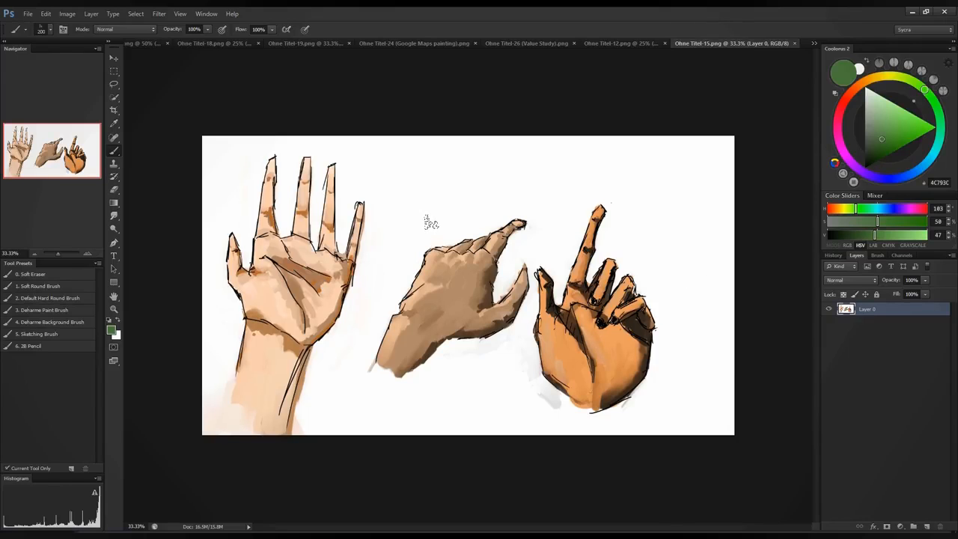
Step: Outline the silhouette of the open palm and its forearm with a 50 px brush in bright green 2A9800
key(bracketleft)
key(bracketleft)
key(bracketleft)
key(bracketleft)
key(bracketleft)
key(bracketleft)
key(bracketleft)
key(bracketleft)
drag(907, 144, 865, 131)
mouse_move(275, 156)
mouse_down()
mouse_move(281, 233)
mouse_move(306, 159)
mouse_move(311, 248)
mouse_move(325, 163)
mouse_move(346, 255)
mouse_move(357, 204)
mouse_move(355, 286)
mouse_move(262, 191)
mouse_move(241, 294)
mouse_move(238, 234)
mouse_move(255, 224)
mouse_move(254, 195)
mouse_move(228, 256)
mouse_move(243, 313)
mouse_move(236, 352)
mouse_up()
mouse_move(356, 285)
mouse_down()
mouse_move(319, 345)
mouse_move(294, 434)
mouse_up()
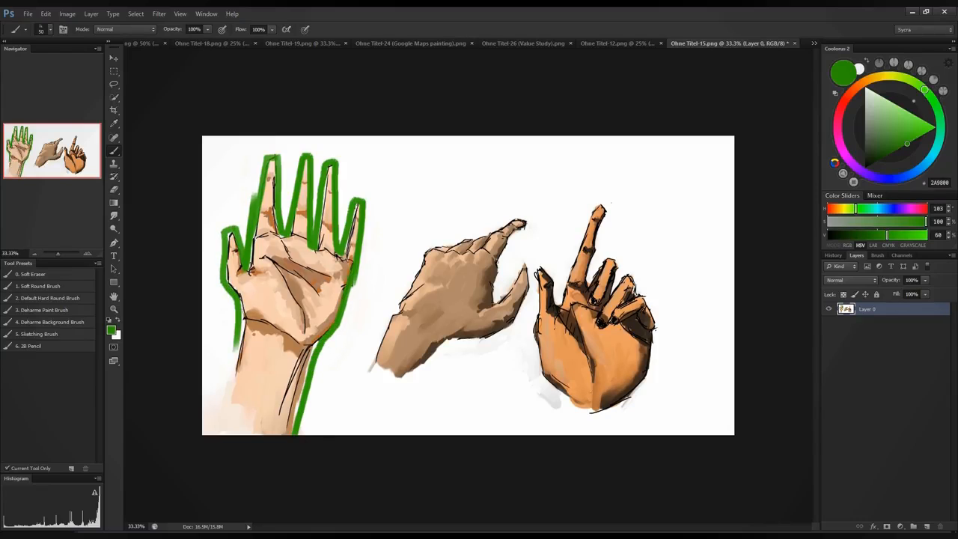
Step: Undo the green outline around the open palm
key(ctrl+alt+z)
key(ctrl+alt+z)
key(ctrl+alt+z)
key(ctrl+alt+z)
key(ctrl+alt+z)
key(ctrl+alt+z)
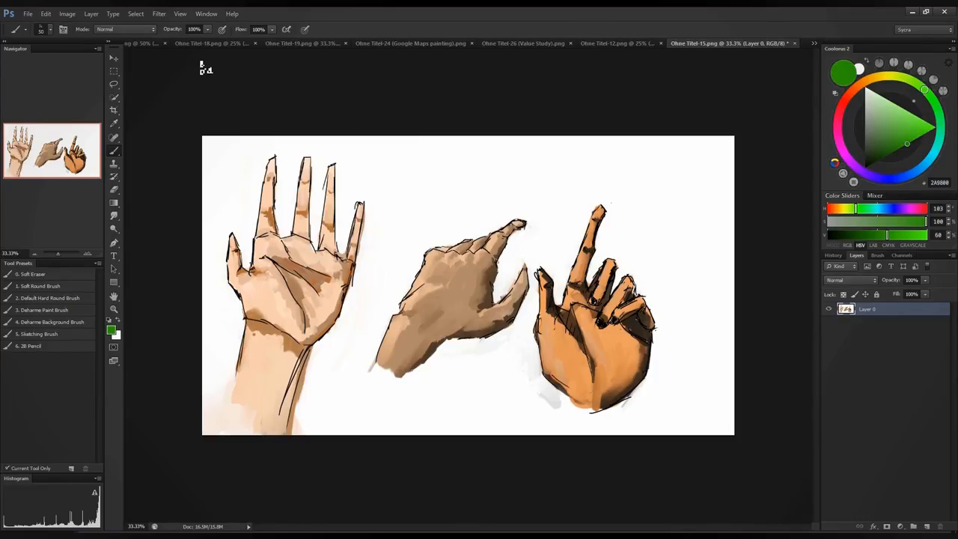
Step: In Ohne Titel-16.png, paint an upward arrow above the purple garment's shoulder with a 90 px brush in sampled purple 4D3050
click(154, 43)
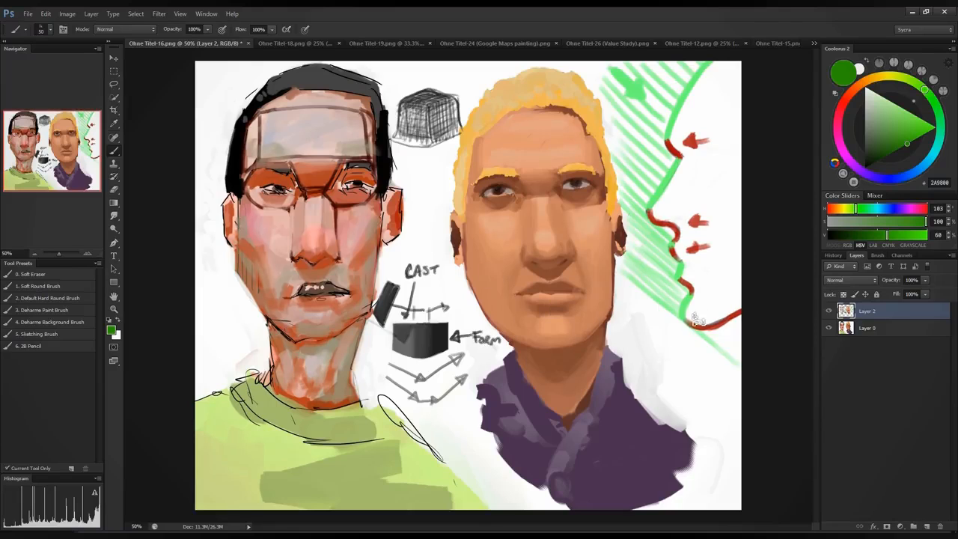
key(bracketright)
key(bracketright)
key(bracketright)
alt+click(636, 445)
mouse_move(691, 419)
mouse_down()
mouse_move(682, 368)
mouse_move(710, 383)
mouse_up()
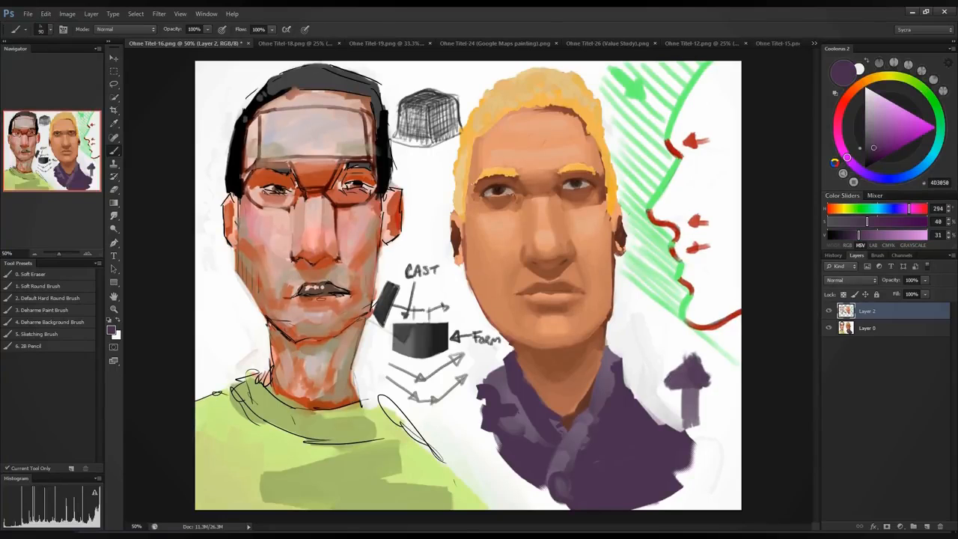
Step: Shade both cheeks of the blond portrait with brown 93513C, and sample skin tones B06A4E, DE936C and AF694D for blending
alt+click(496, 202)
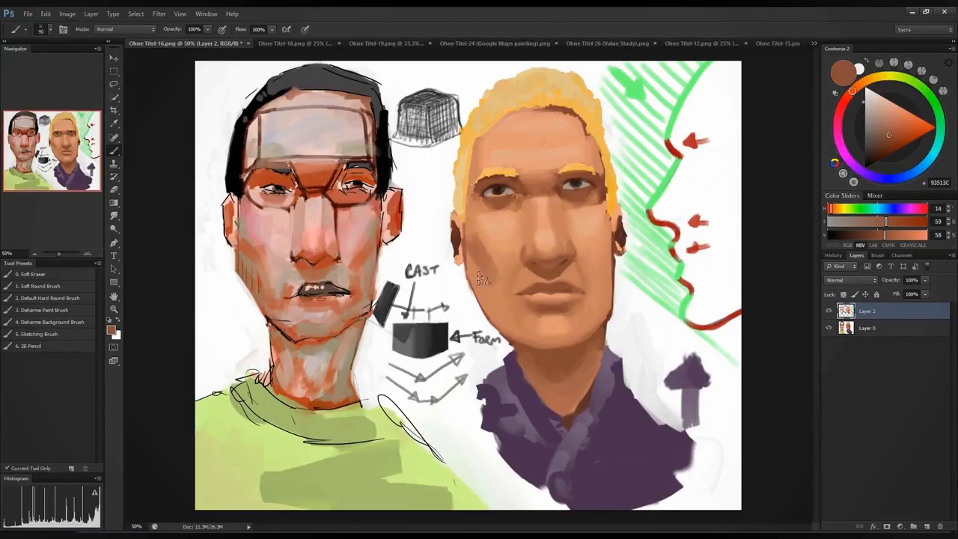
drag(604, 241, 594, 274)
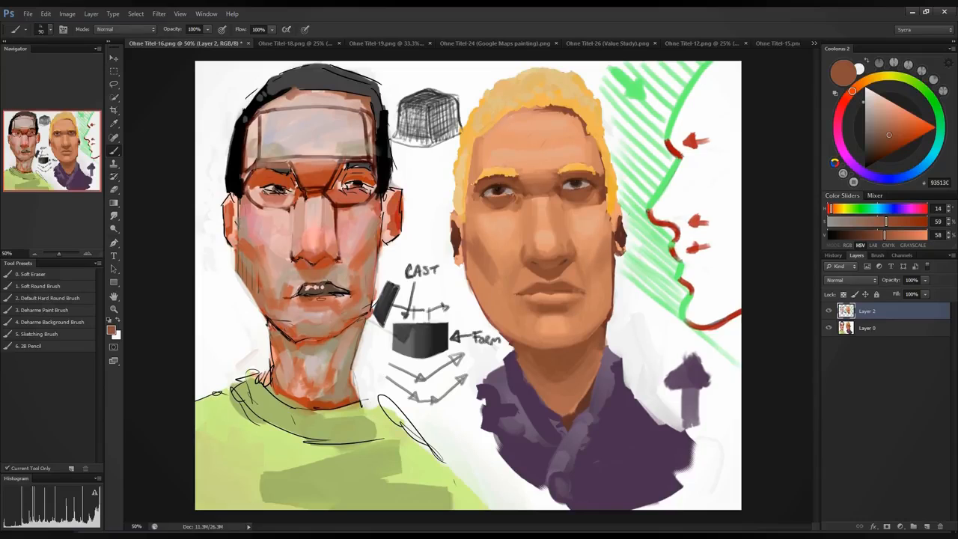
alt+click(606, 268)
alt+click(487, 262)
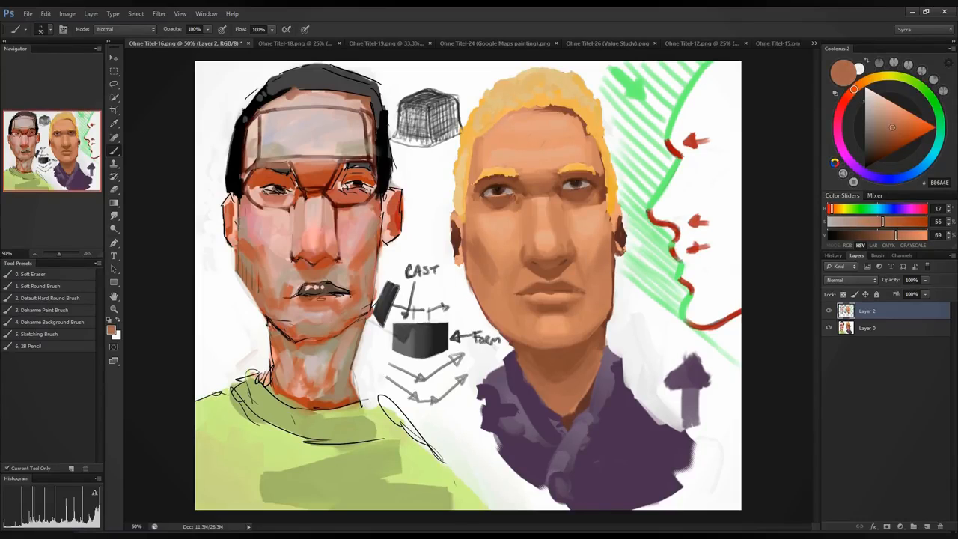
alt+click(481, 247)
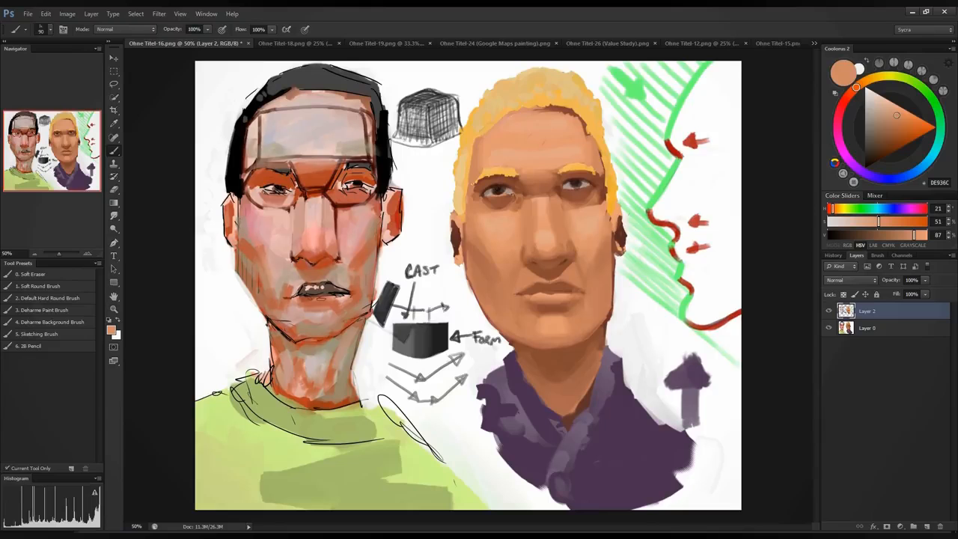
alt+click(489, 269)
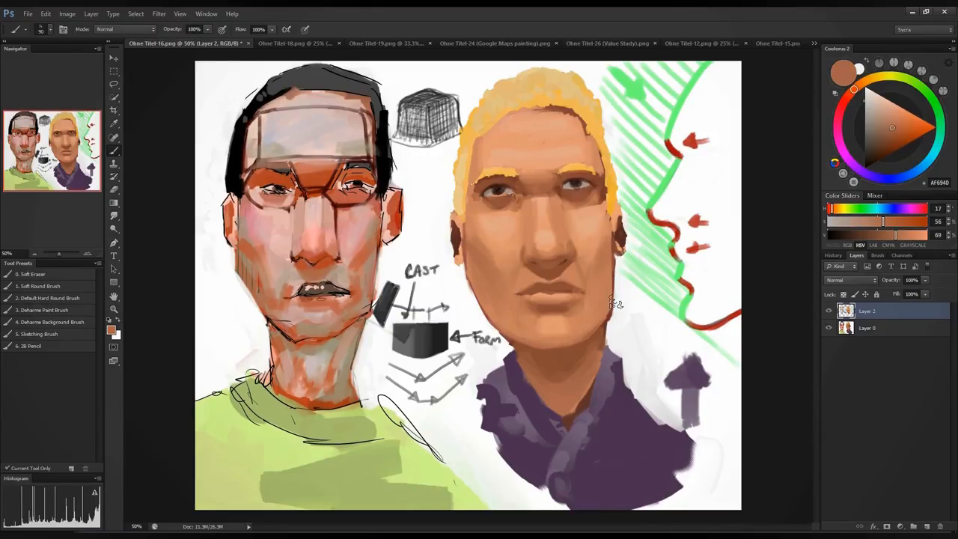